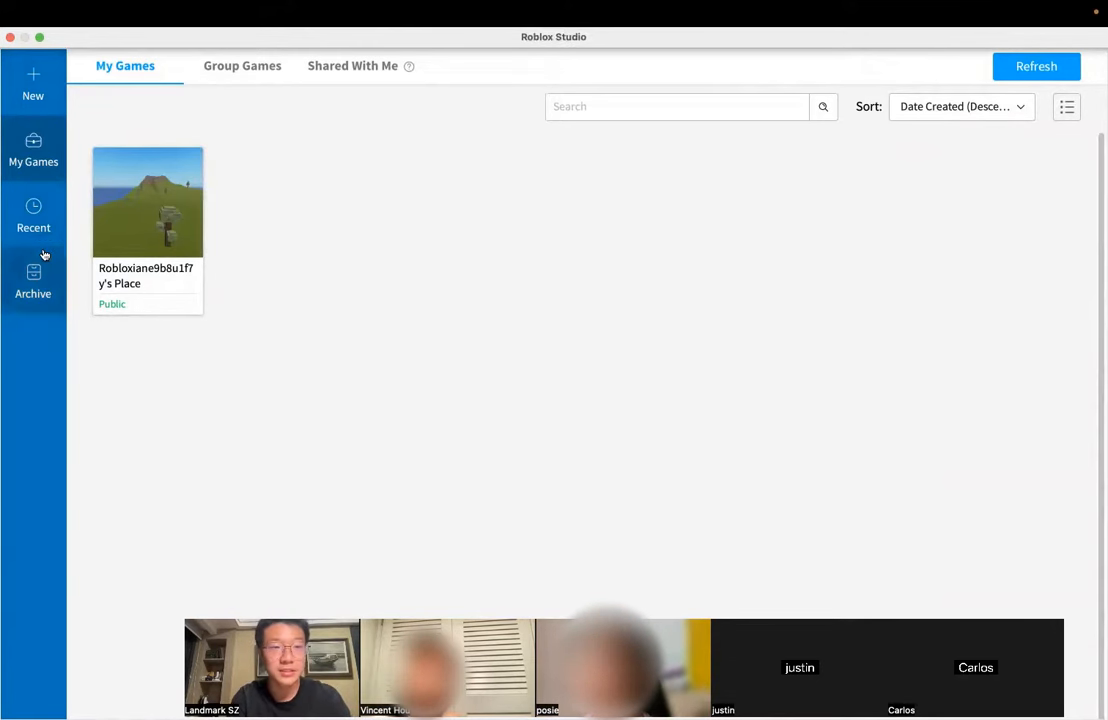
- Look through the new-place templates, own games, recent games and archived games
click(38, 92)
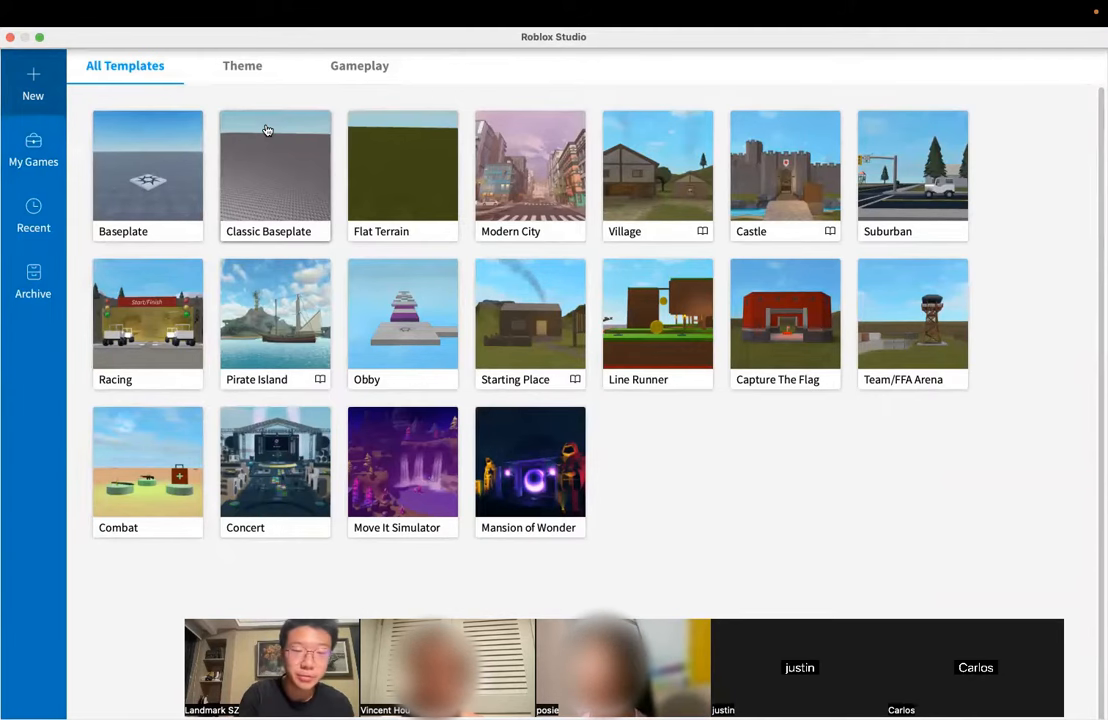
click(43, 152)
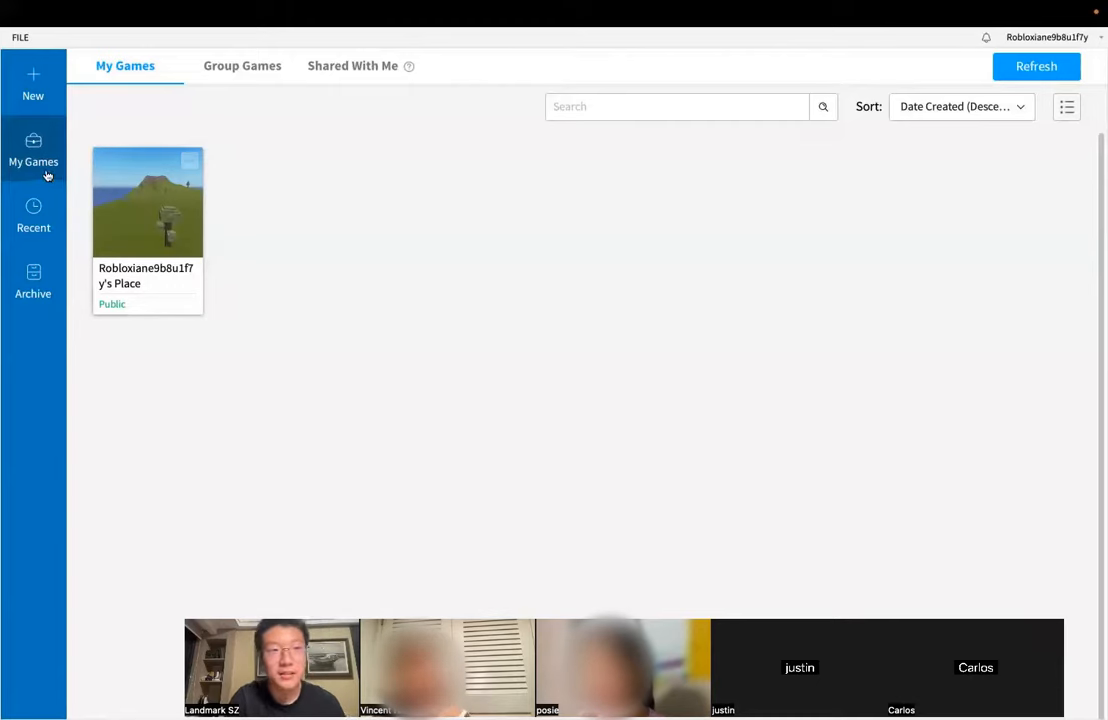
mouse_move(270, 15)
click(38, 220)
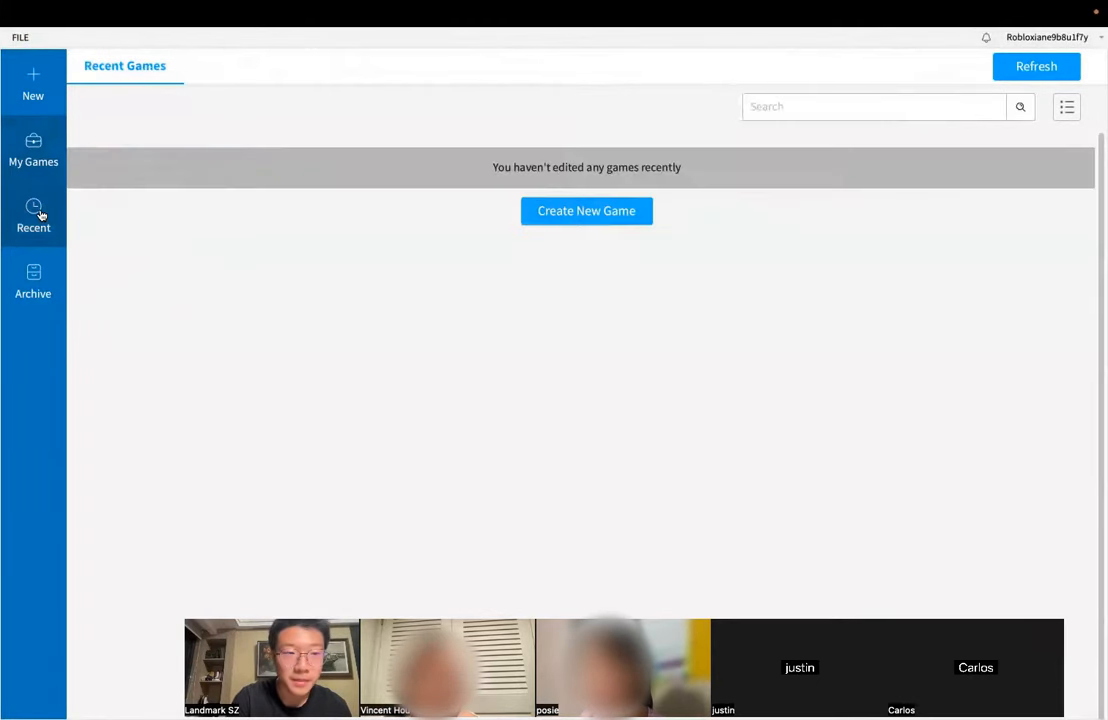
click(42, 290)
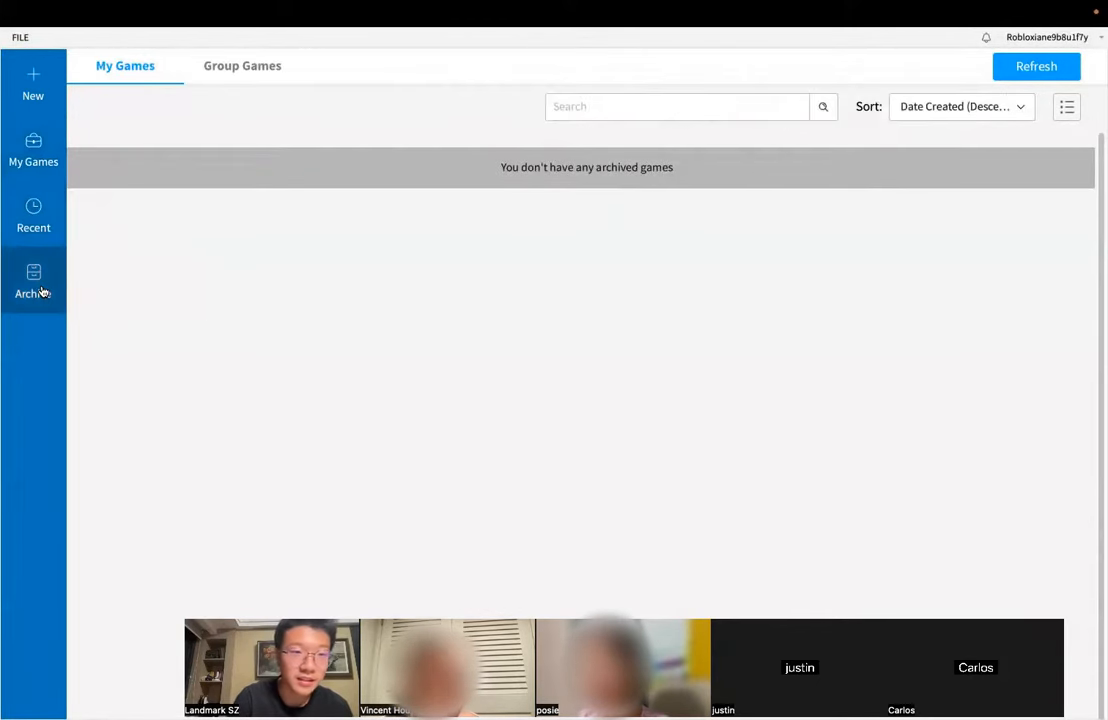
- Create a new place from the Baseplate template
click(40, 96)
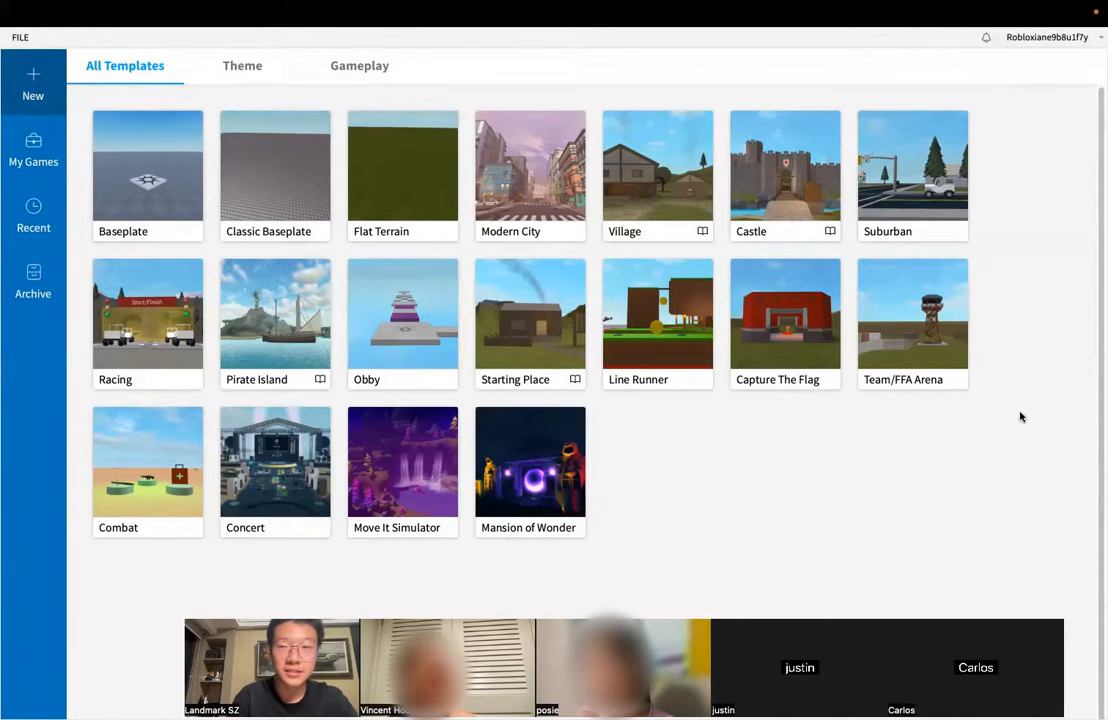
mouse_move(265, 8)
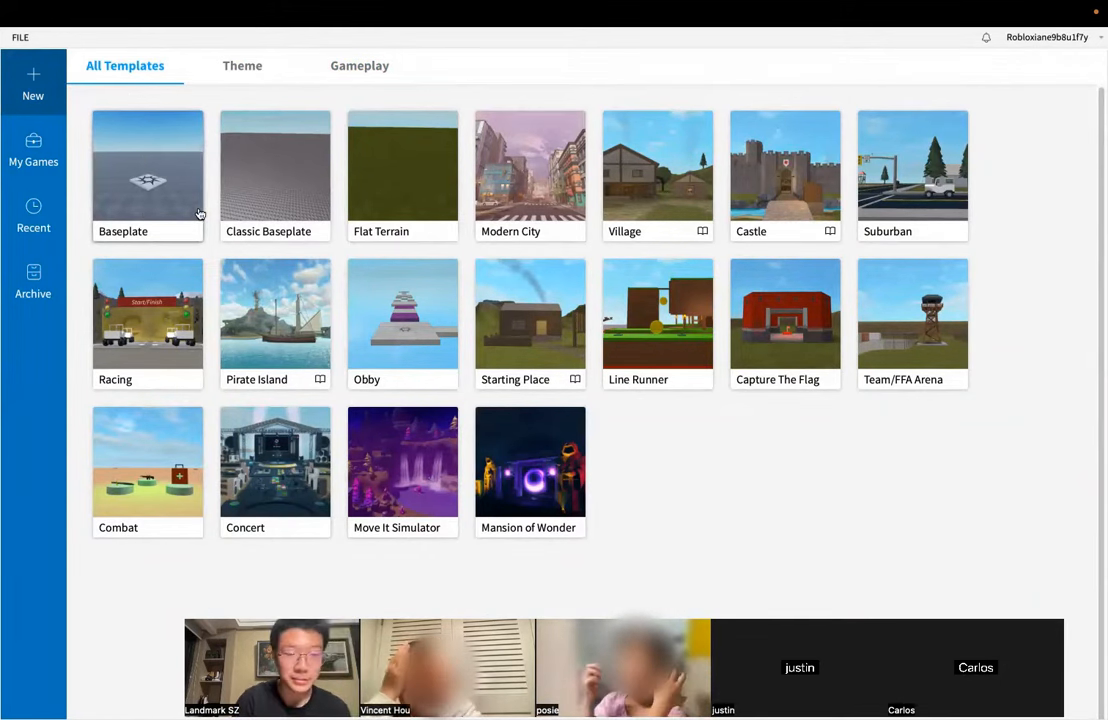
click(407, 157)
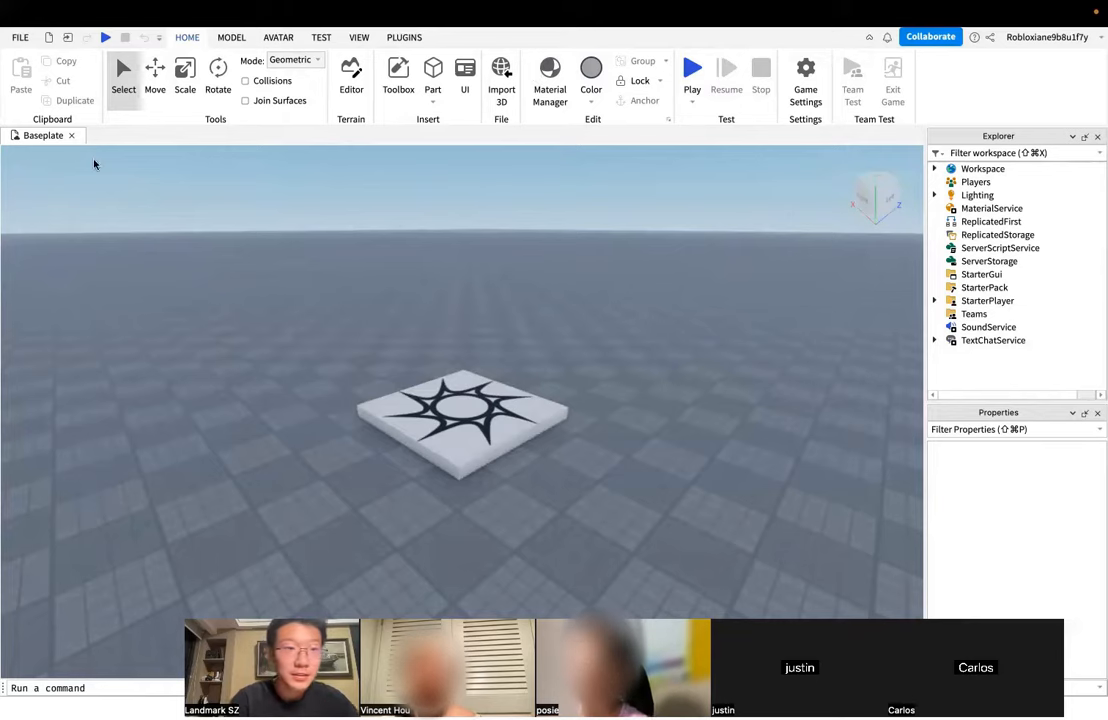
- Examine the spawn location on the baseplate from different angles and distances, and check the Lighting entry in the object hierarchy
right_drag(543, 300, 544, 304)
right_drag(533, 359, 533, 359)
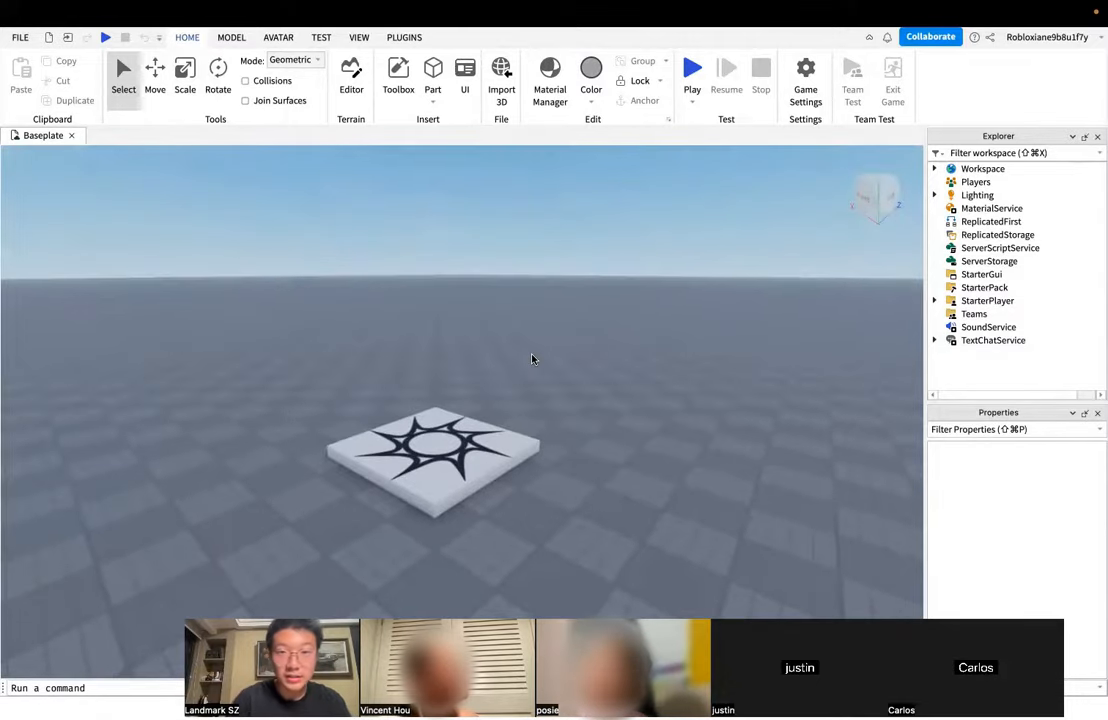
right_drag(671, 400, 671, 400)
key(w)
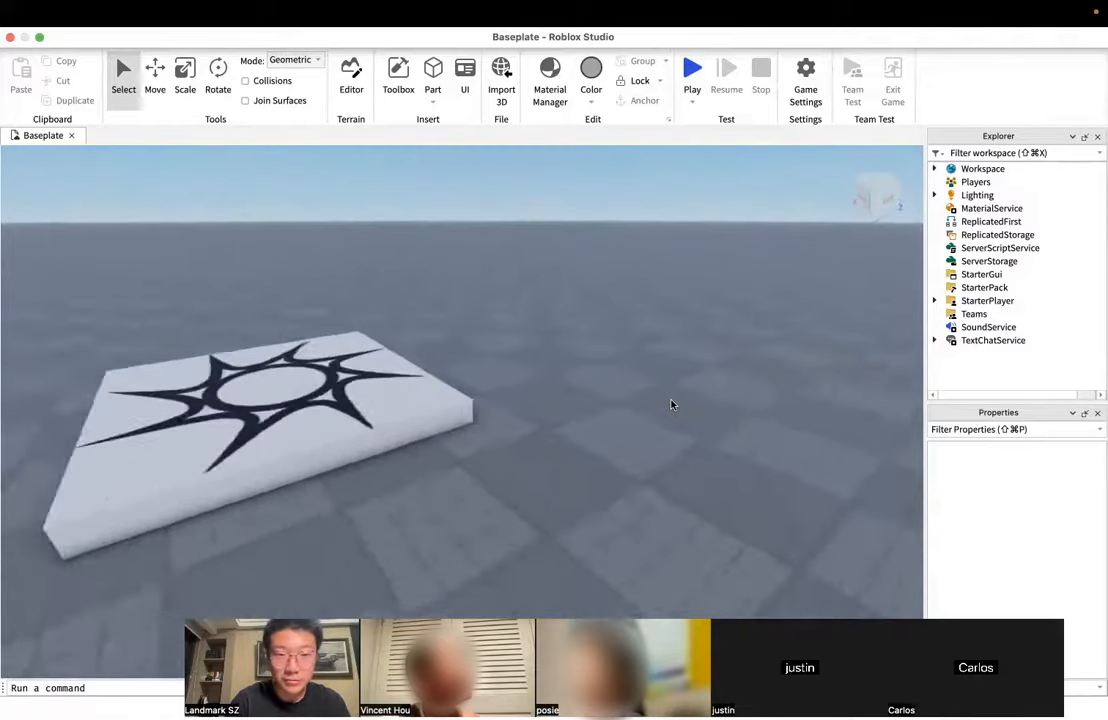
key(s)
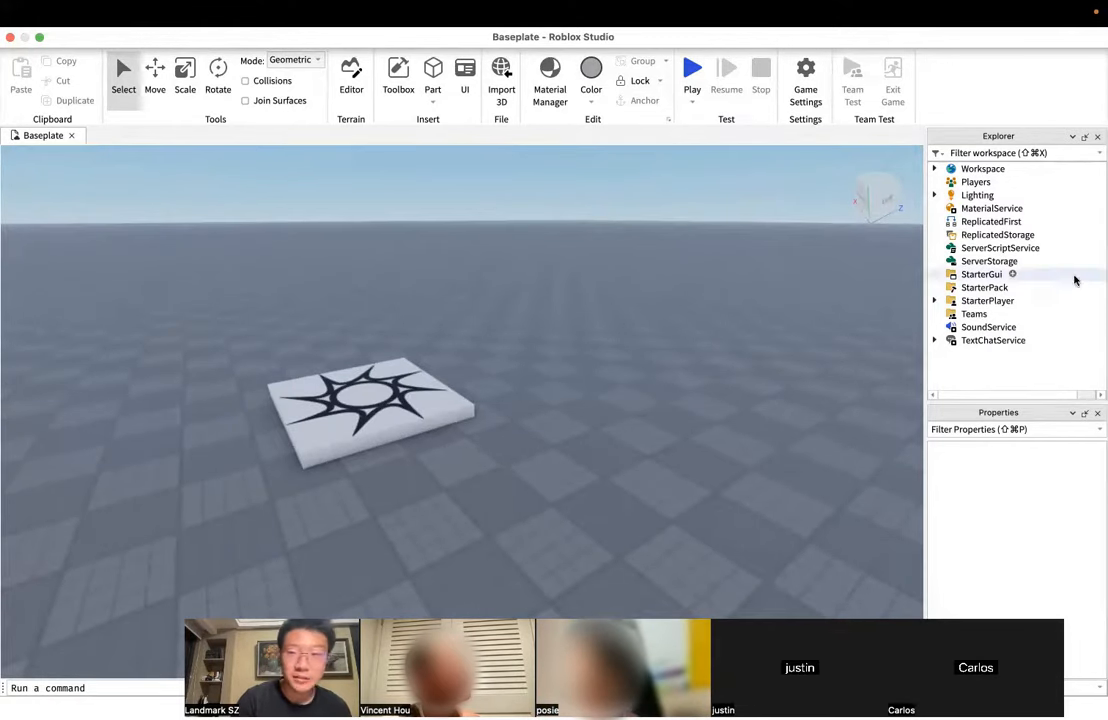
click(935, 195)
click(937, 196)
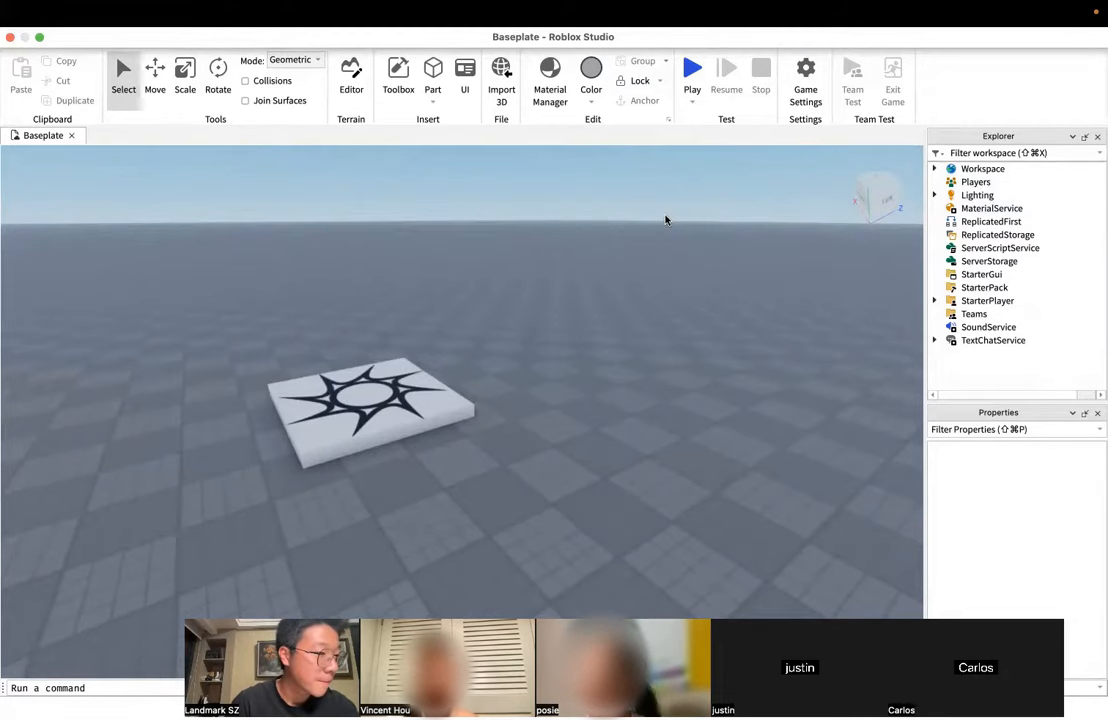
right_drag(450, 354, 450, 354)
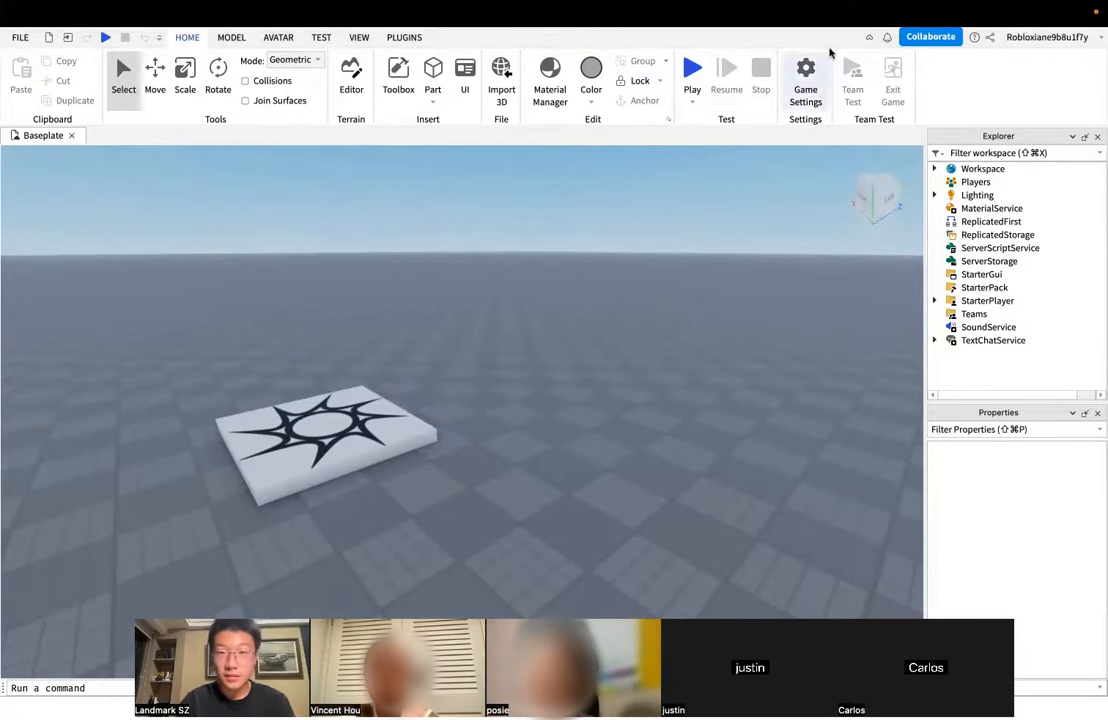
- Show the macOS on-screen keyboard and place it beside the spawn location, clear of the plate
click(839, 13)
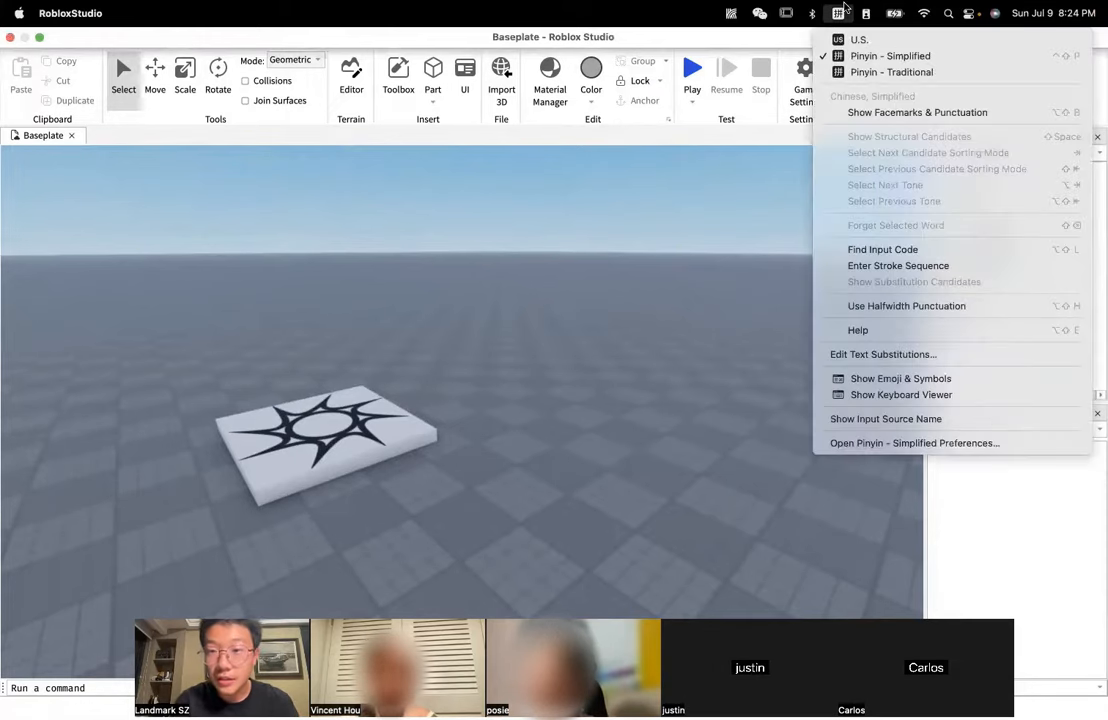
click(891, 395)
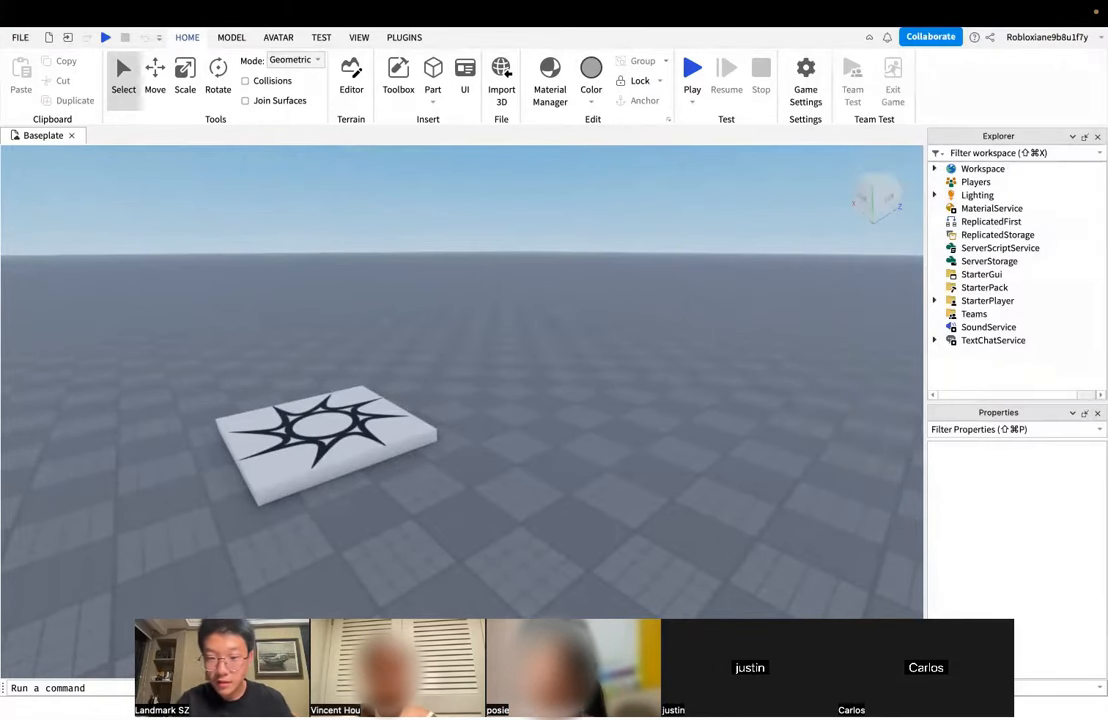
drag(782, 575, 868, 466)
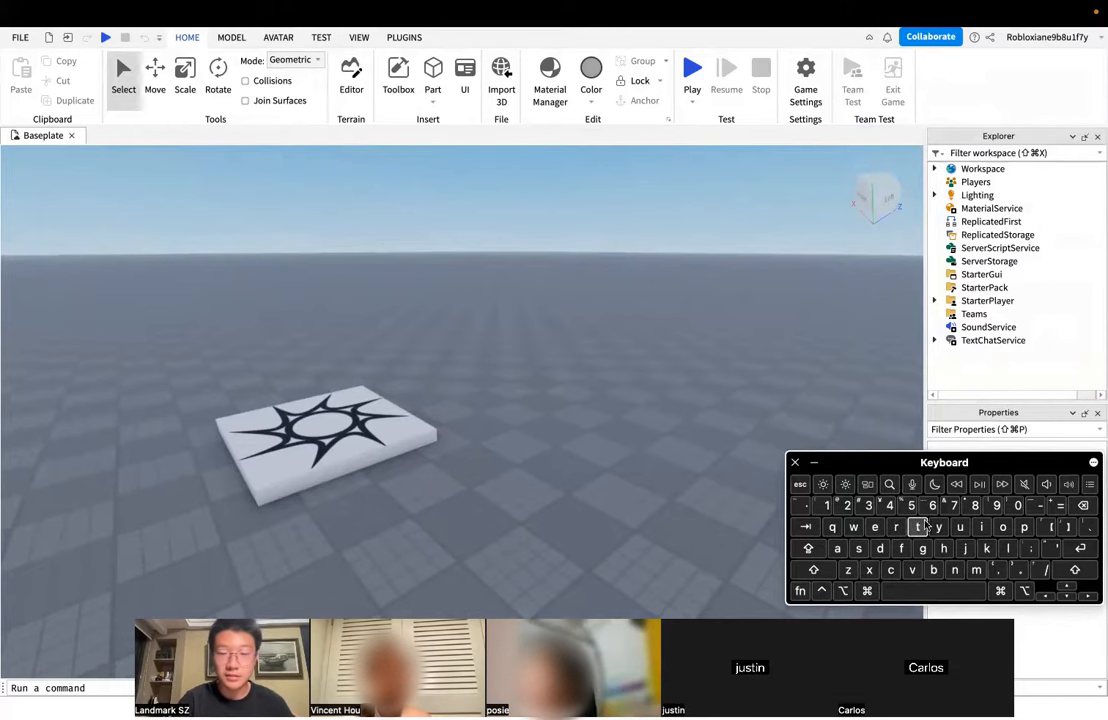
mouse_move(893, 462)
mouse_down()
mouse_move(856, 438)
mouse_move(882, 465)
mouse_up()
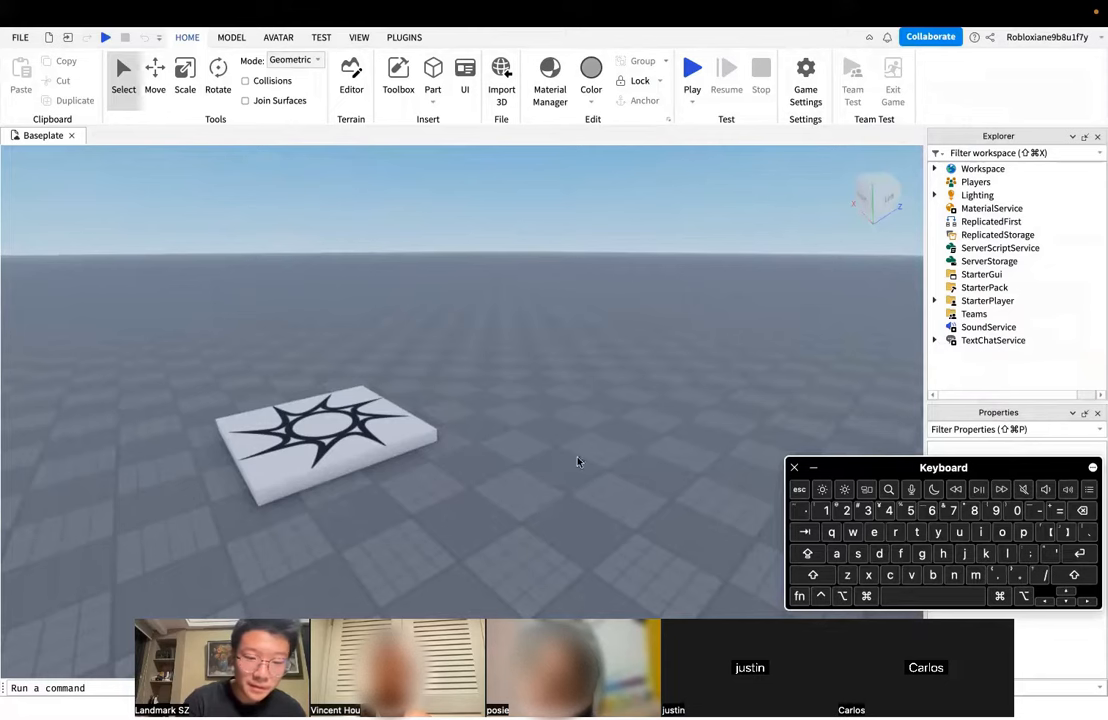
mouse_move(843, 463)
mouse_down()
mouse_move(864, 478)
mouse_move(833, 457)
mouse_up()
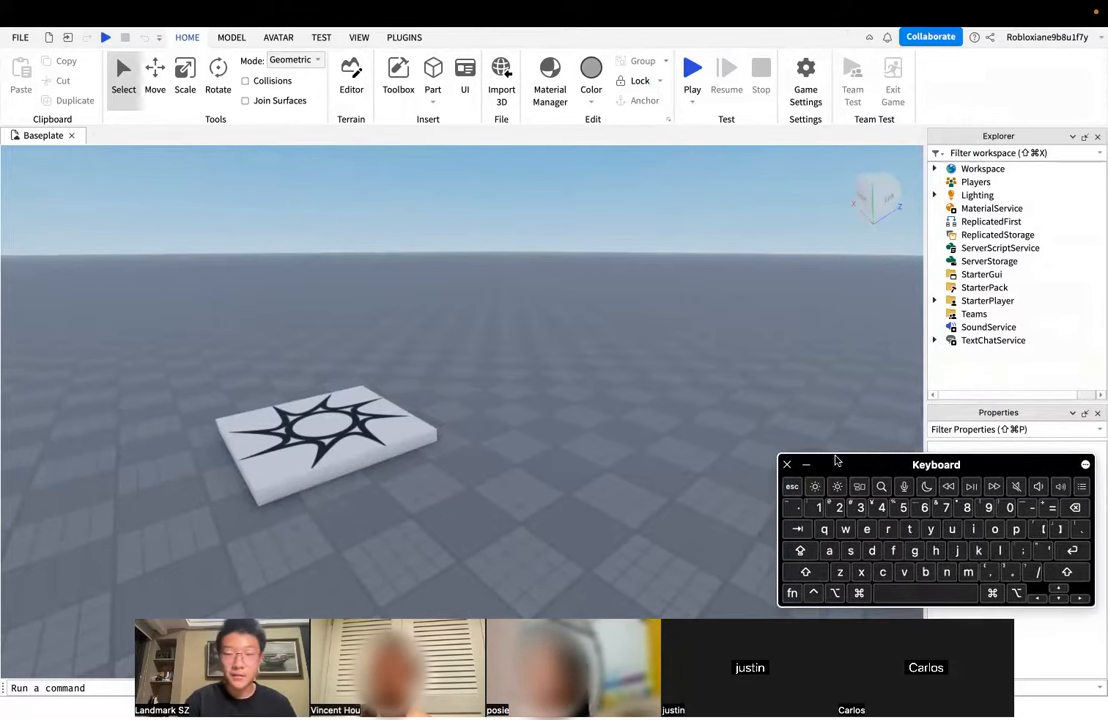
- Select the spawn location plate in the scene
right_drag(448, 361, 448, 361)
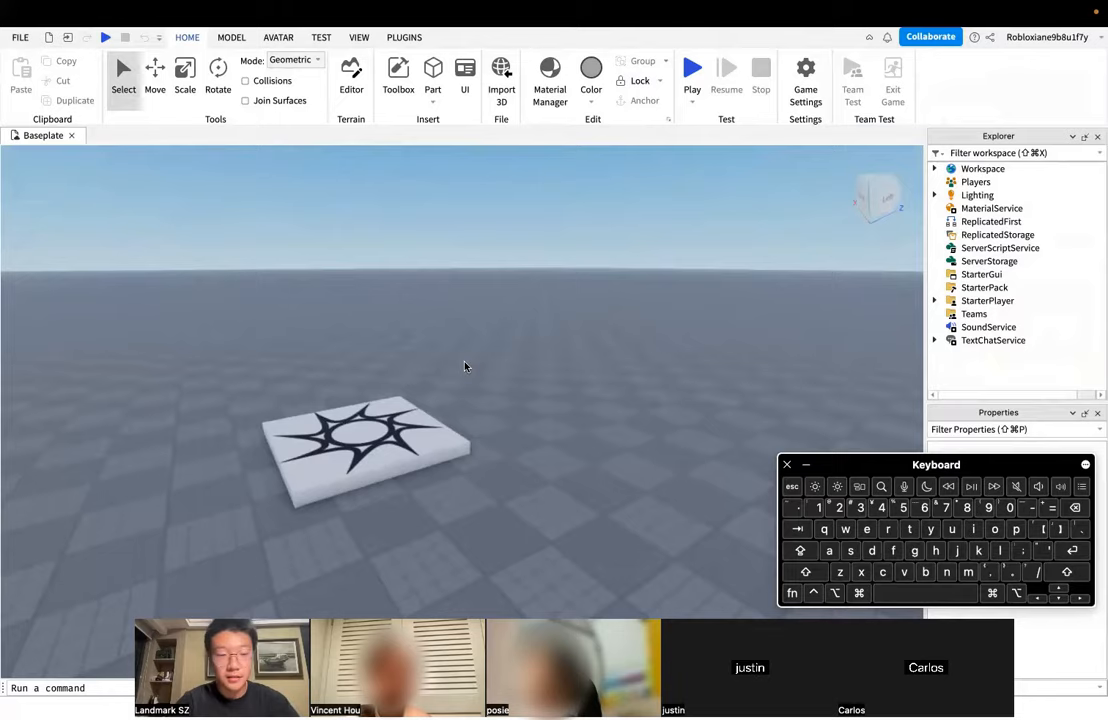
right_drag(464, 366, 464, 366)
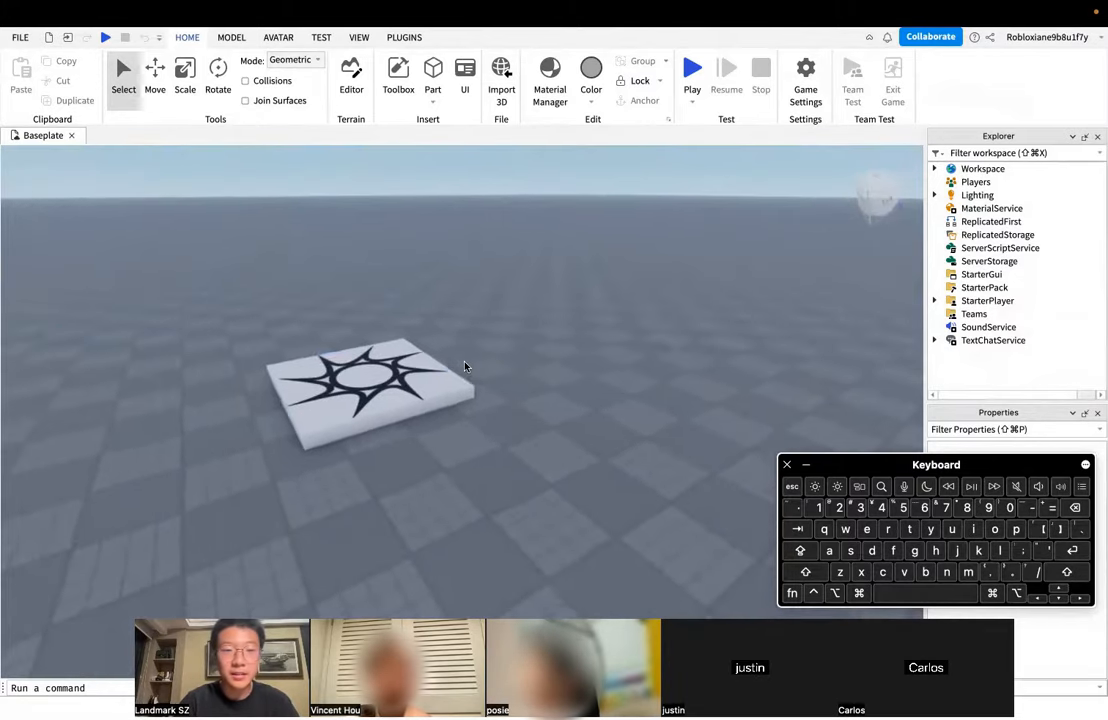
click(443, 404)
click(532, 371)
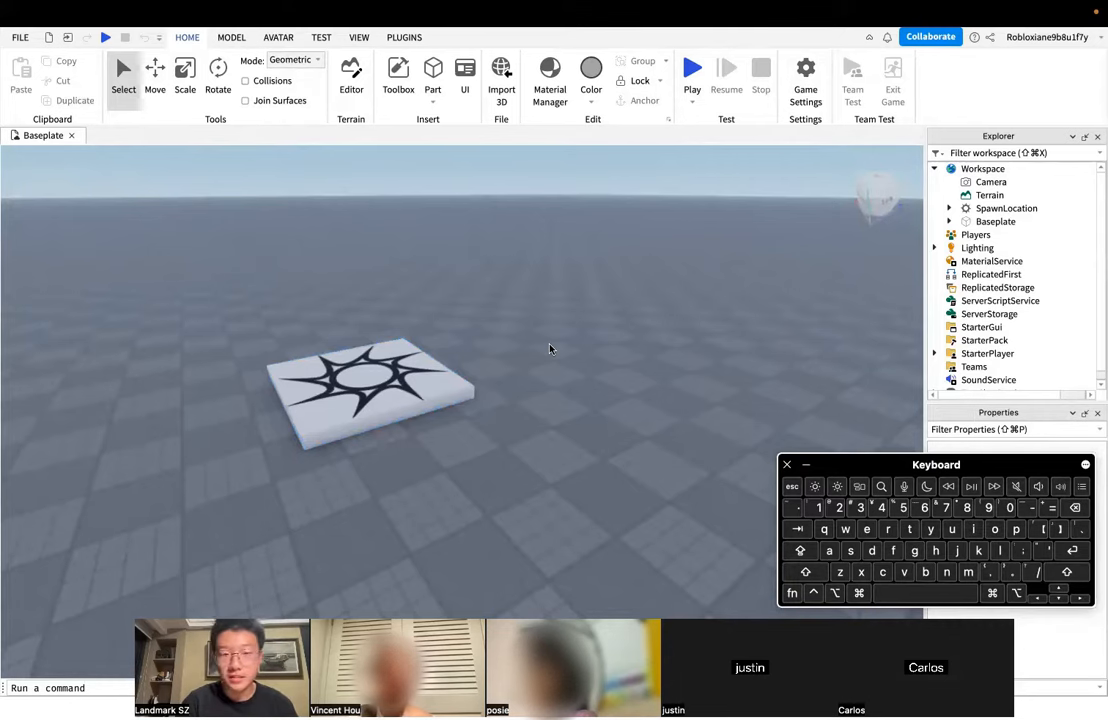
click(328, 387)
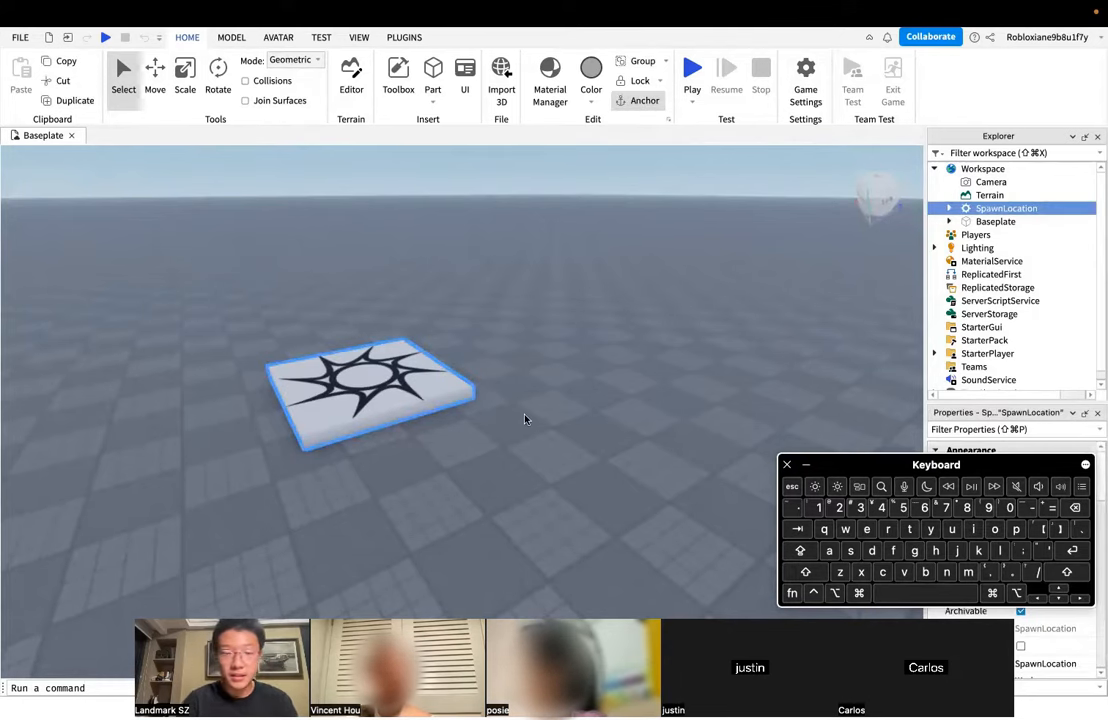
- Move the on-screen keyboard off the spawn location's properties and clear the selection
drag(876, 470, 698, 467)
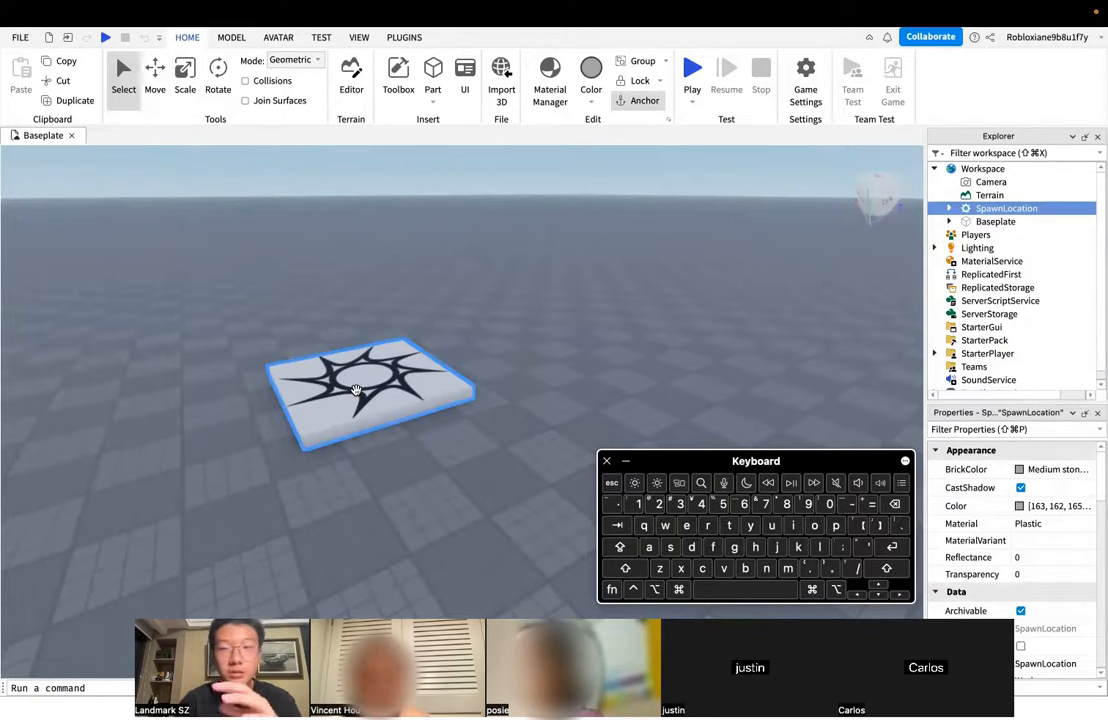
key(F2)
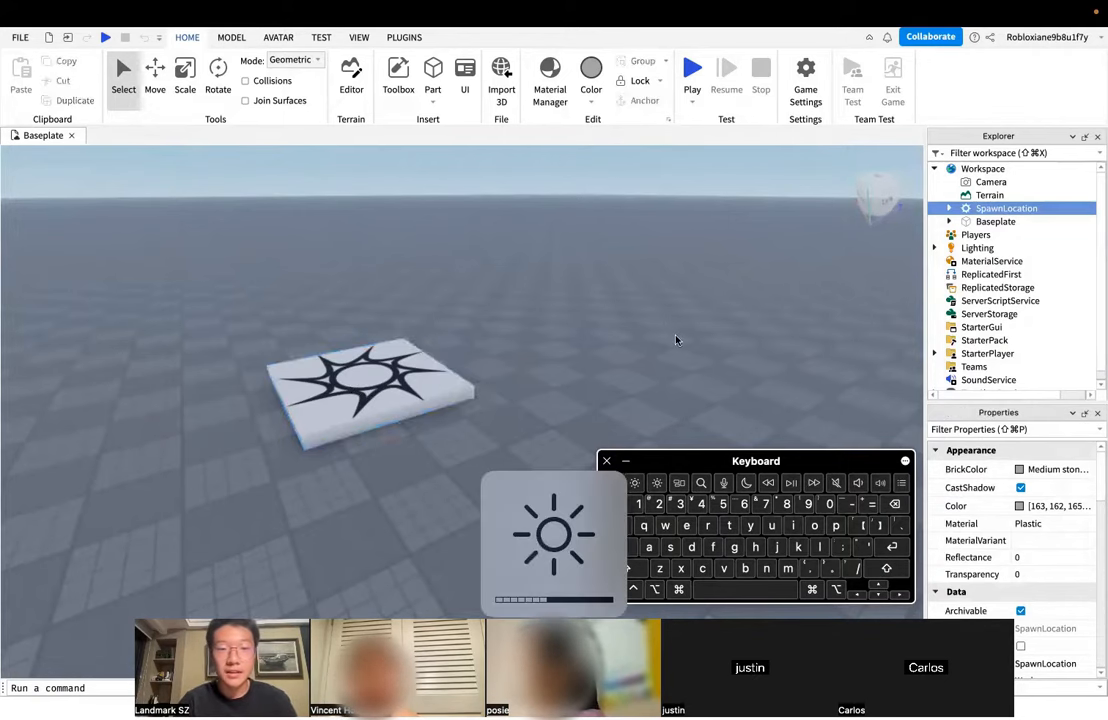
click(630, 347)
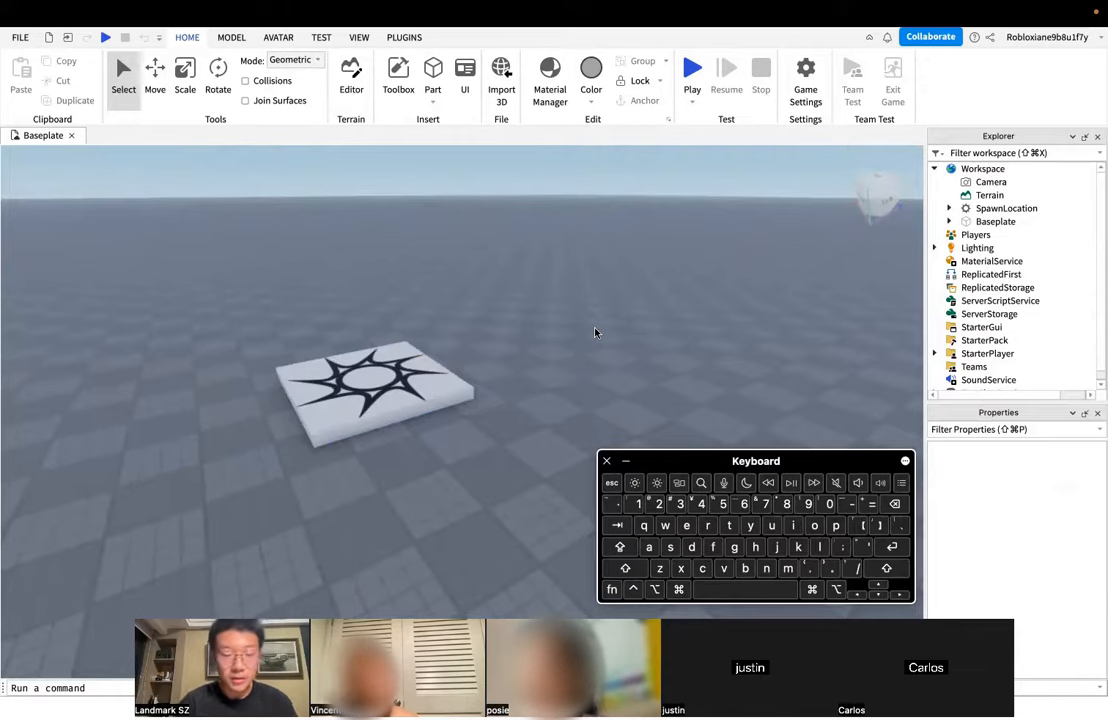
- Fly the camera forward, backward and sideways around the spawn location to view it from different sides and distances
key(s)
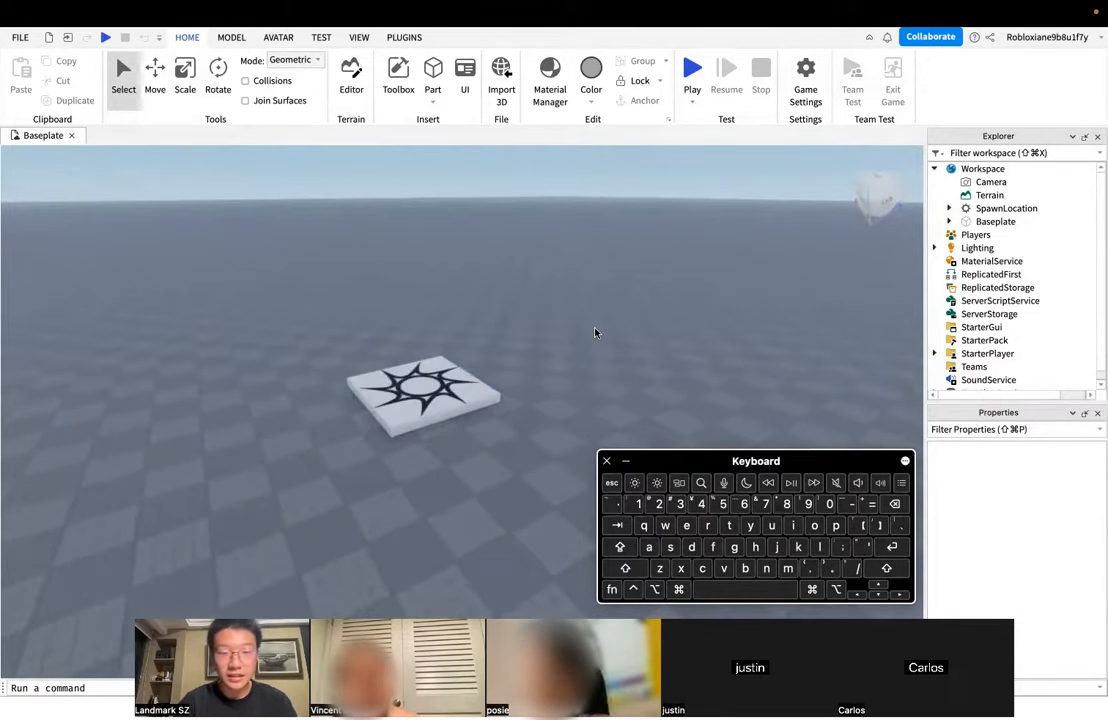
key(d)
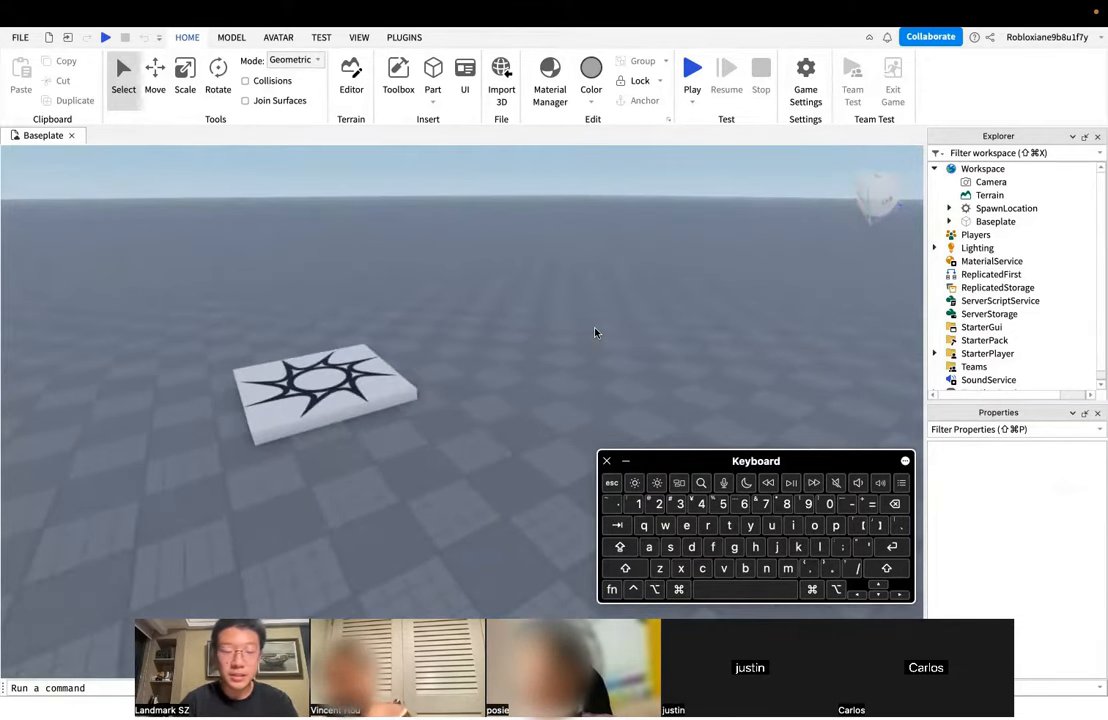
key(w)
key(a)
key(s)
key(d)
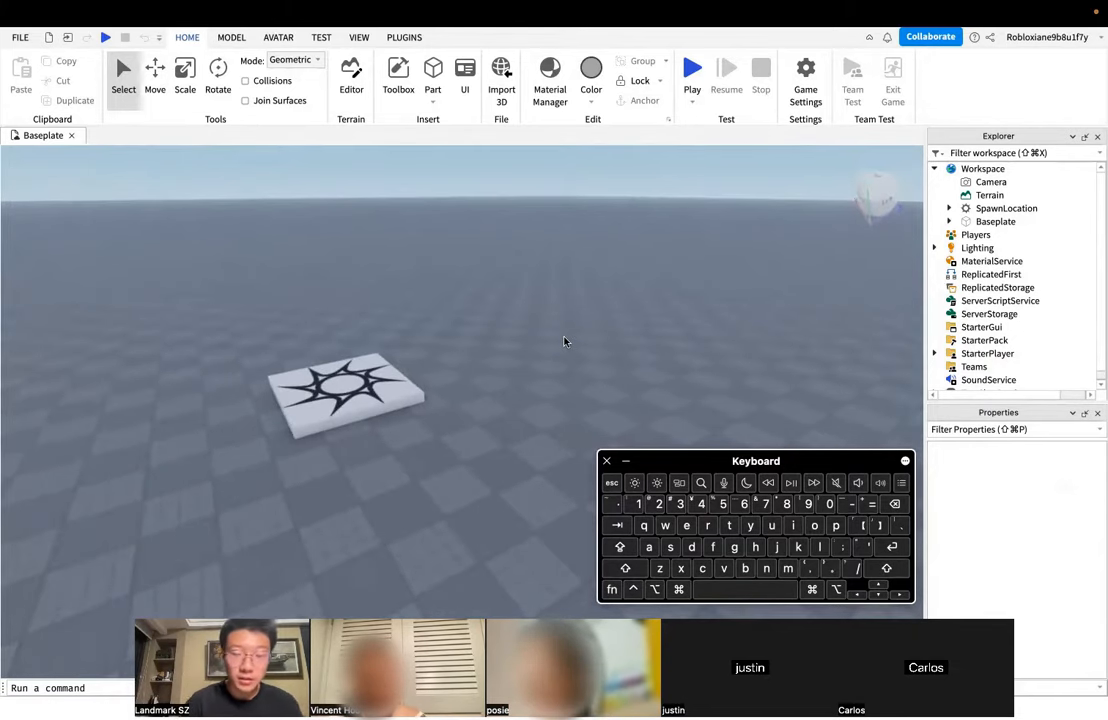
drag(557, 368, 588, 391)
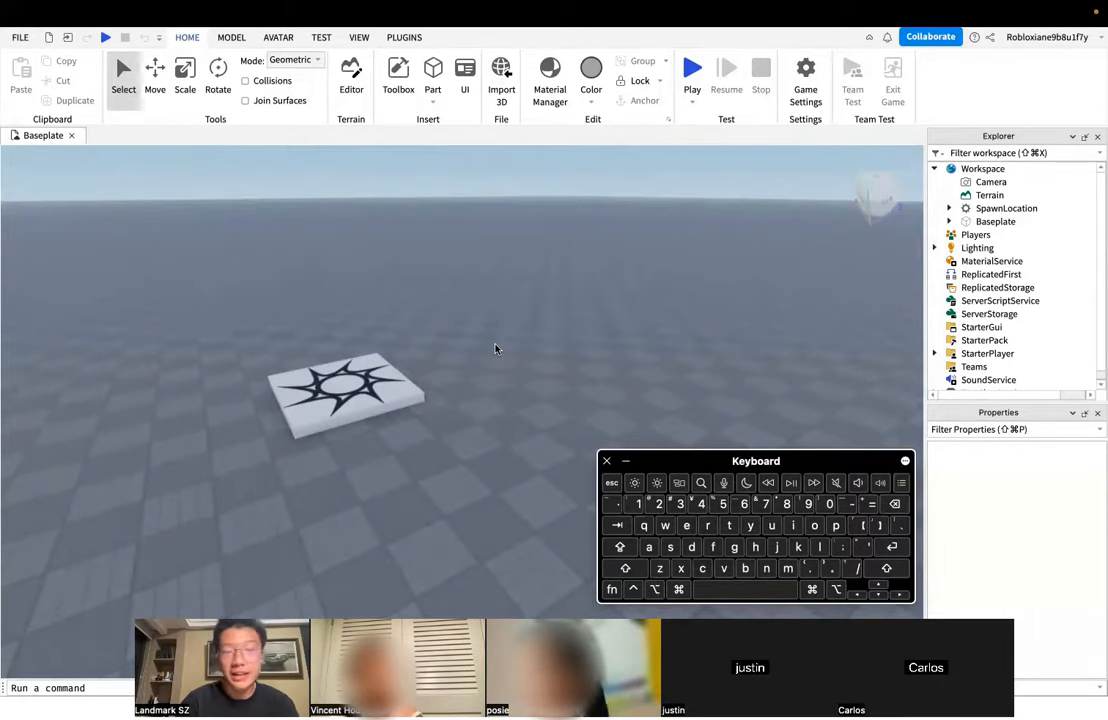
right_drag(495, 349, 495, 349)
right_drag(495, 345, 495, 348)
scroll(495, 348, down, 5)
key(w)
key(w)
key(w)
key(s)
key(w)
key(s)
- Start a playtest of the baseplate place and move the on-screen keyboard away from the character's area
drag(705, 467, 743, 433)
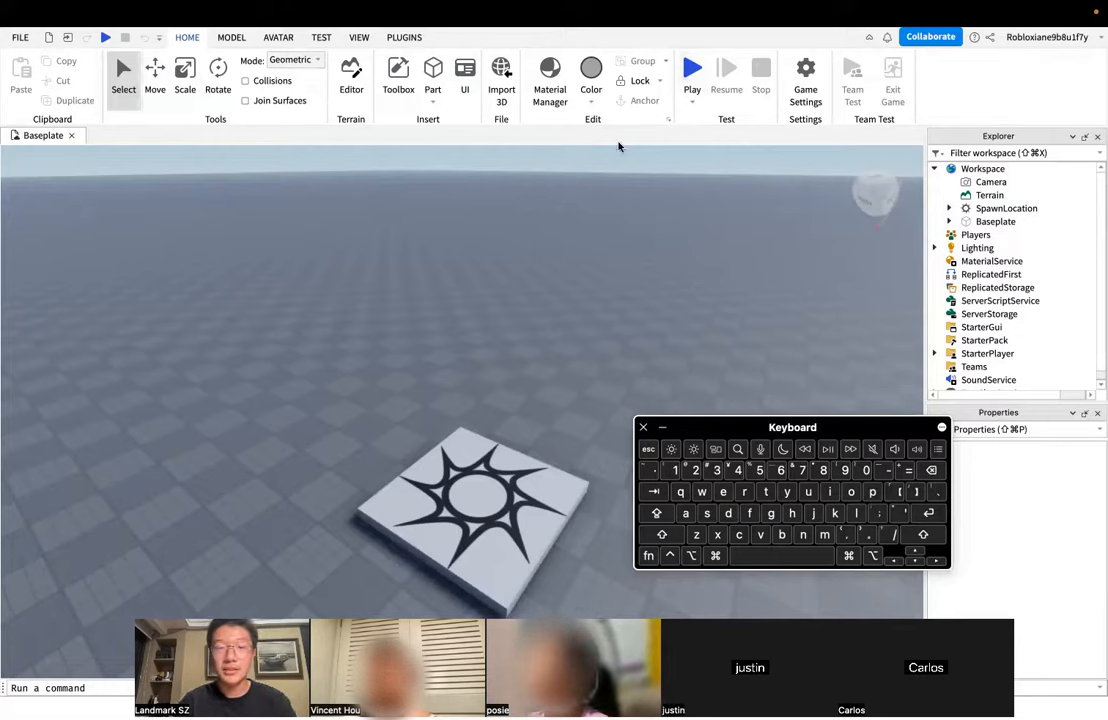
click(690, 72)
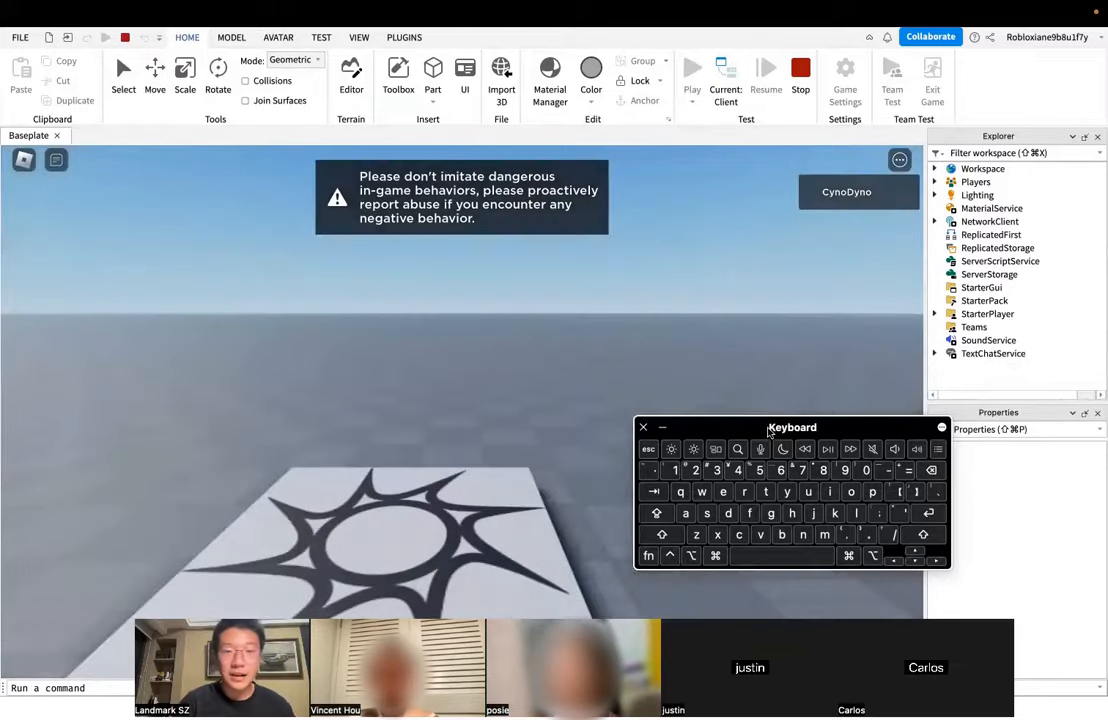
drag(768, 431, 945, 318)
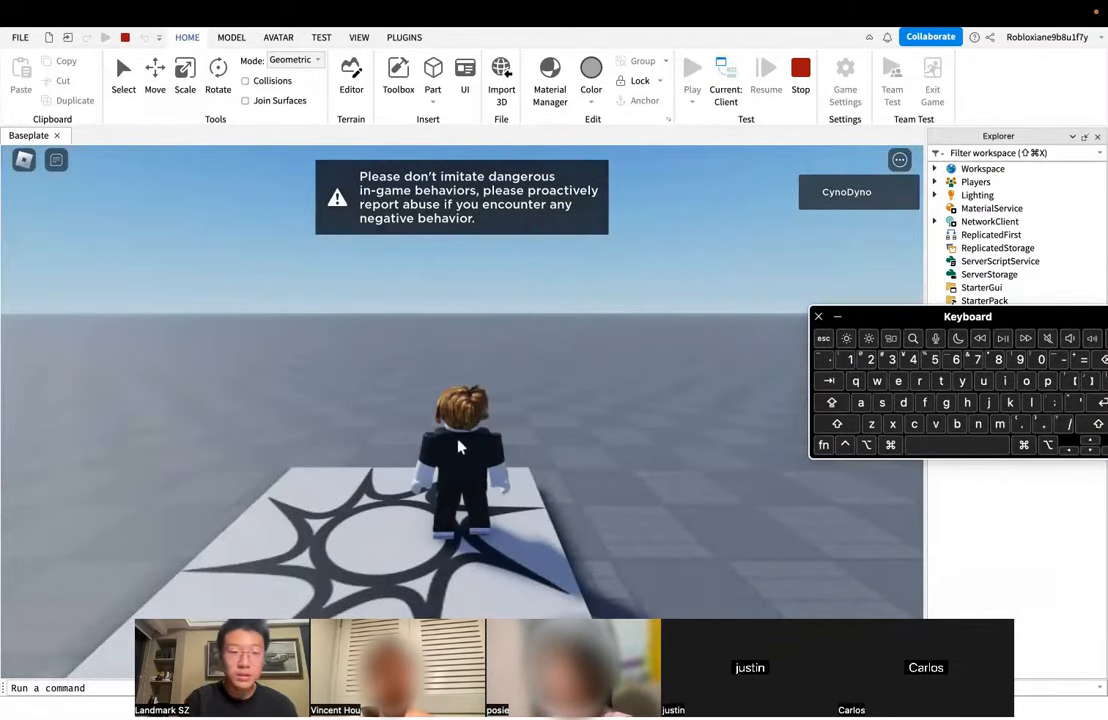
- Walk the character off the spawn location across the baseplate, viewing it from different angles and zoom distances
right_drag(458, 439, 458, 439)
key(d)
key(w)
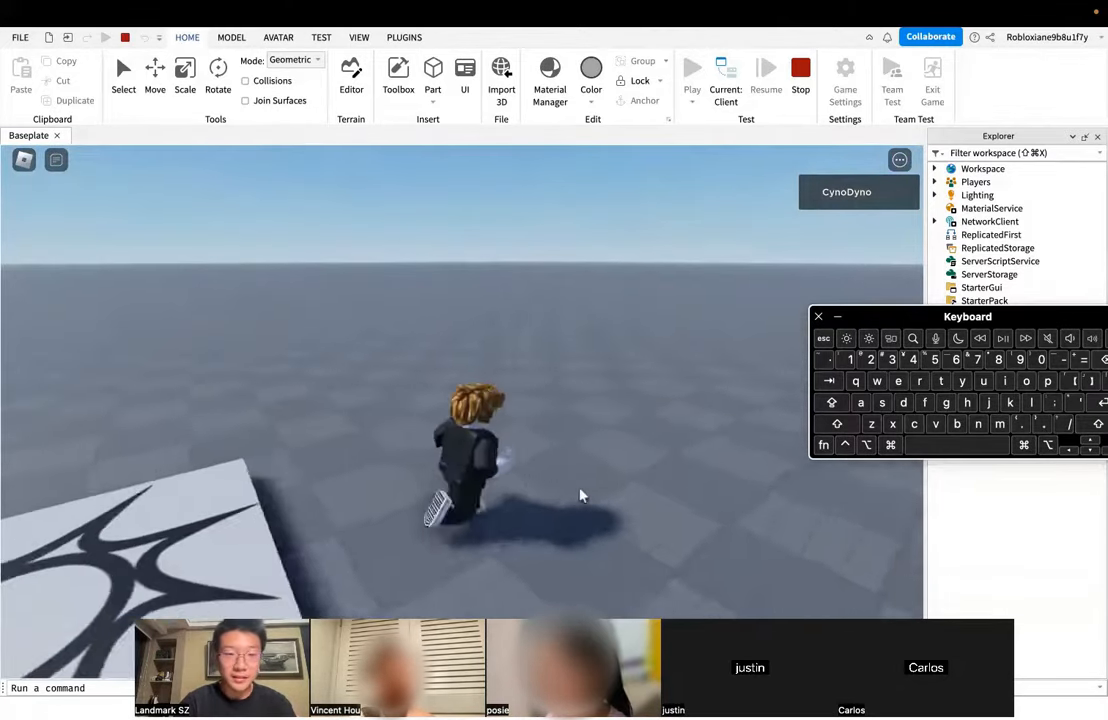
key(s)
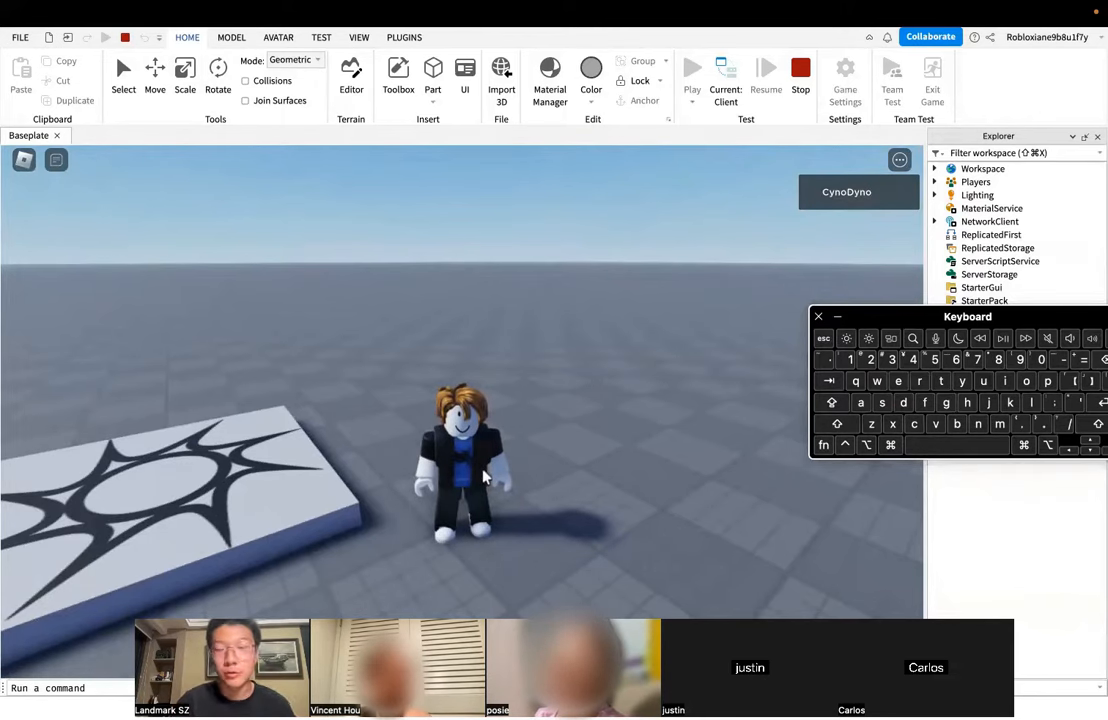
right_drag(516, 475, 503, 462)
scroll(516, 475, down, 5)
scroll(516, 475, up, 5)
key(w)
key(s)
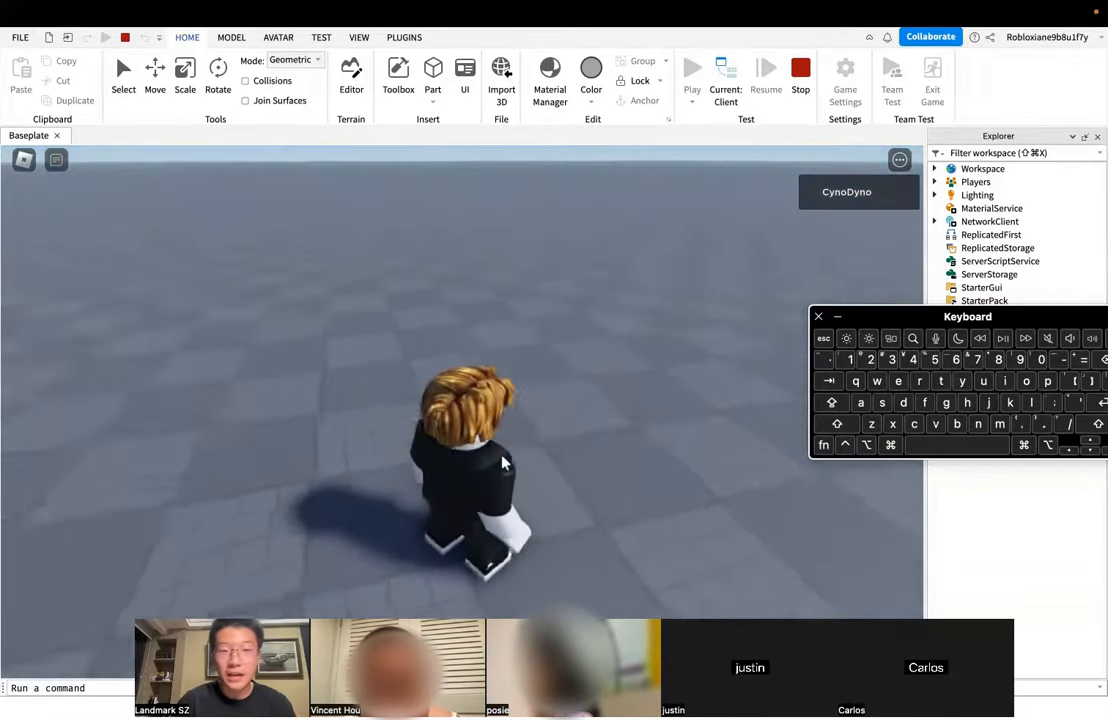
scroll(503, 462, up, 3)
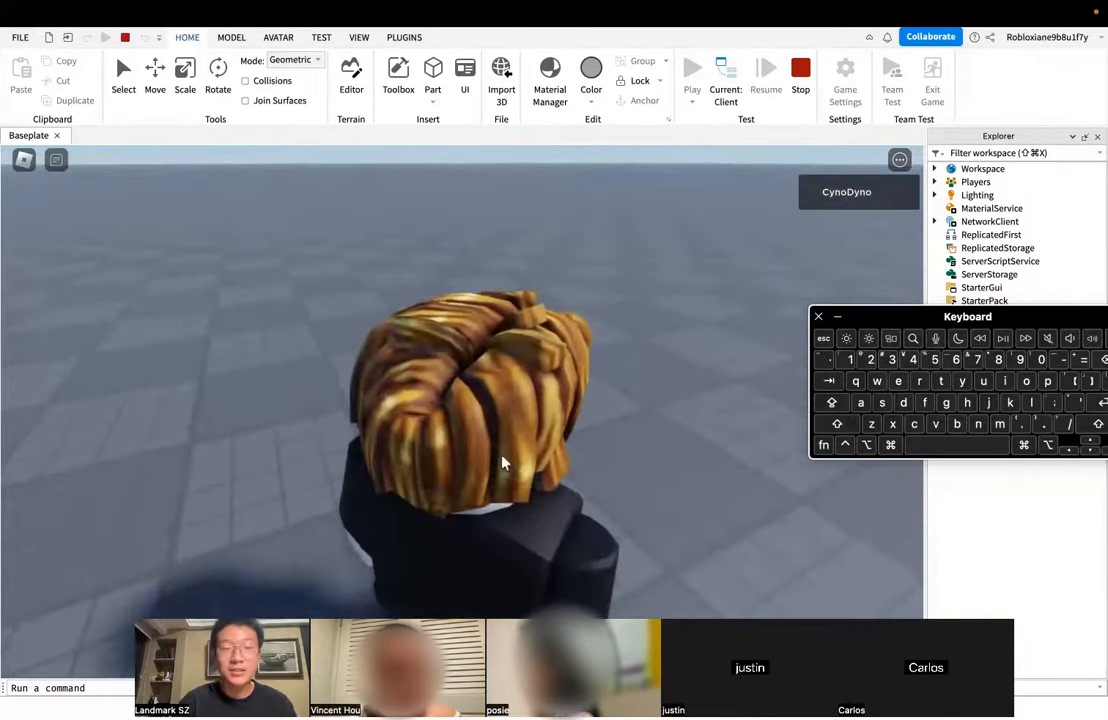
- Zoom the playtest camera in and out on the character to see it up close and from far away
scroll(503, 462, down, 8)
scroll(503, 462, up, 6)
scroll(503, 462, up, 3)
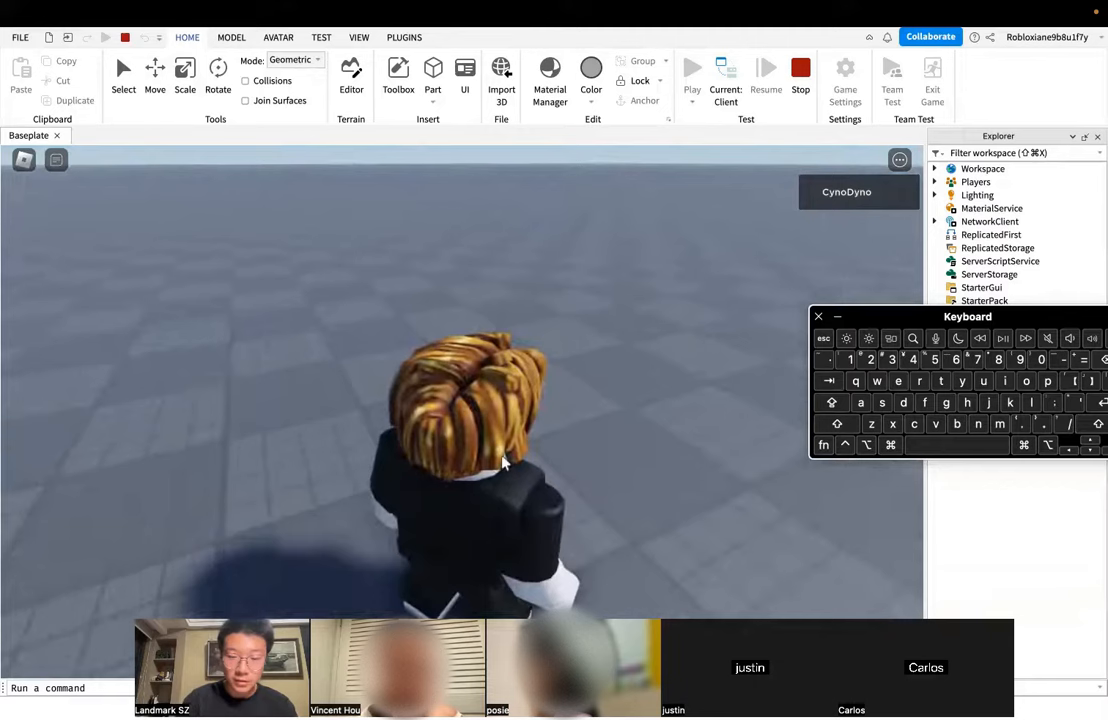
scroll(503, 462, up, 2)
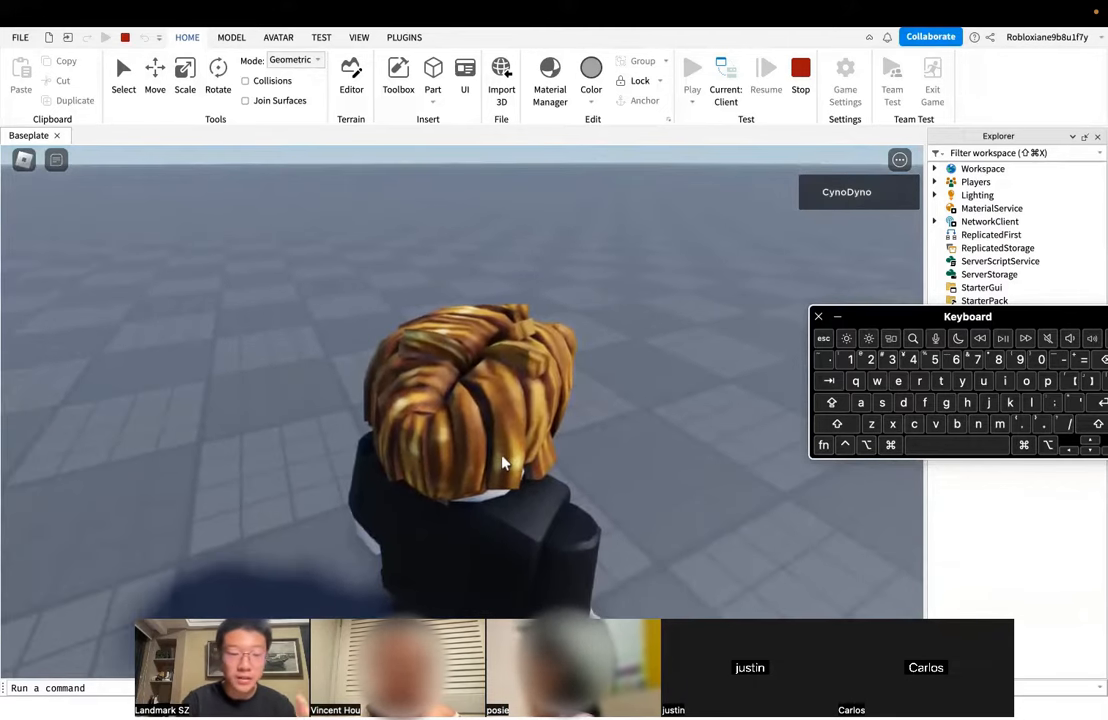
scroll(503, 462, up, 4)
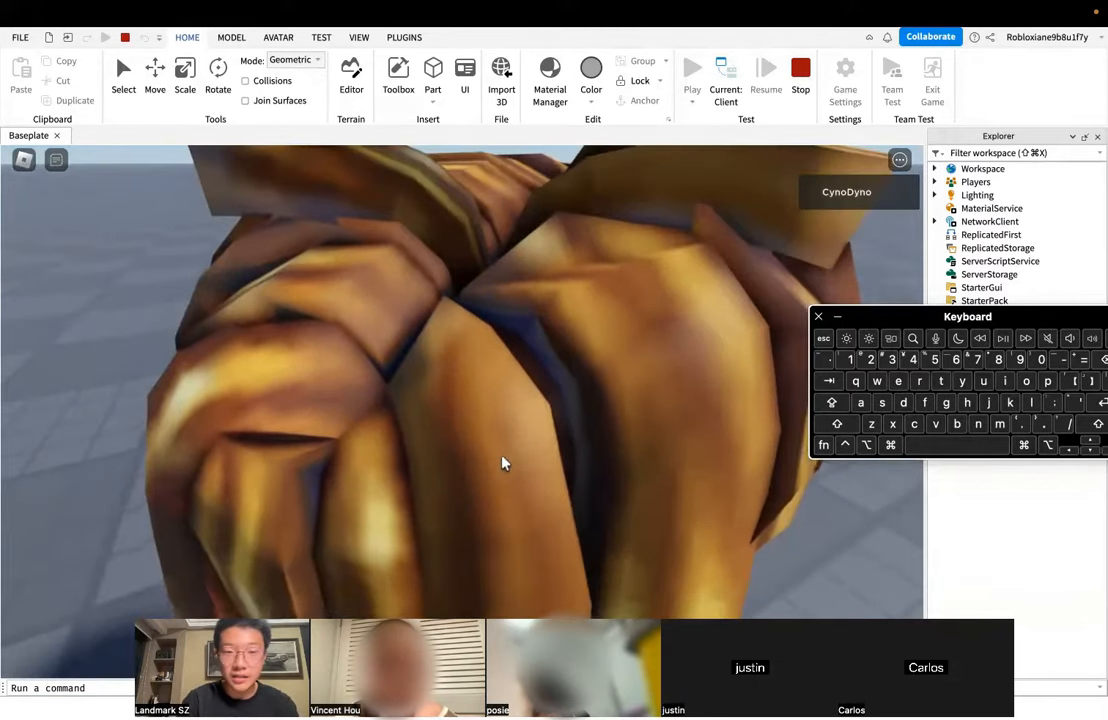
scroll(503, 462, down, 4)
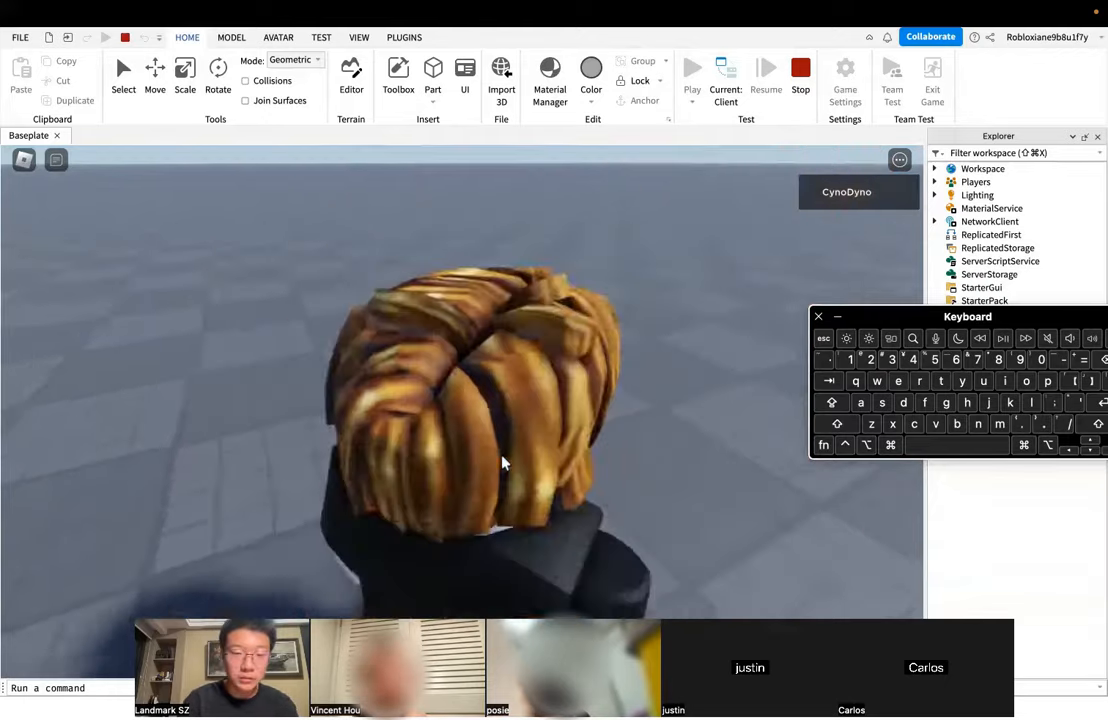
scroll(503, 462, down, 8)
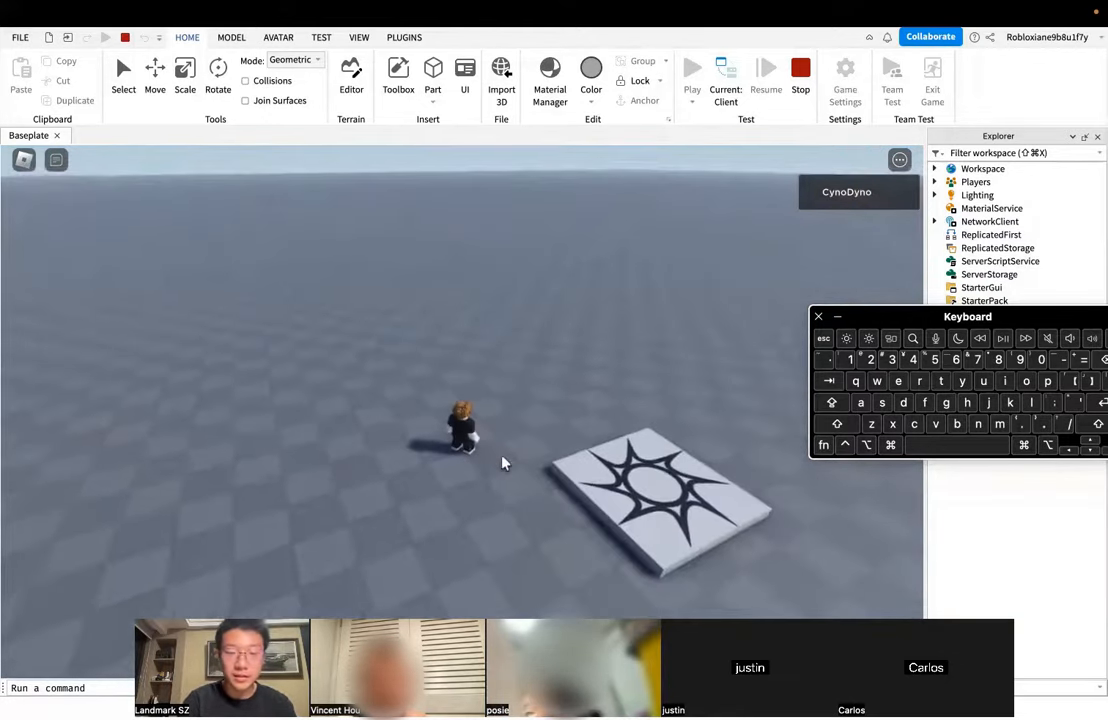
scroll(503, 462, up, 6)
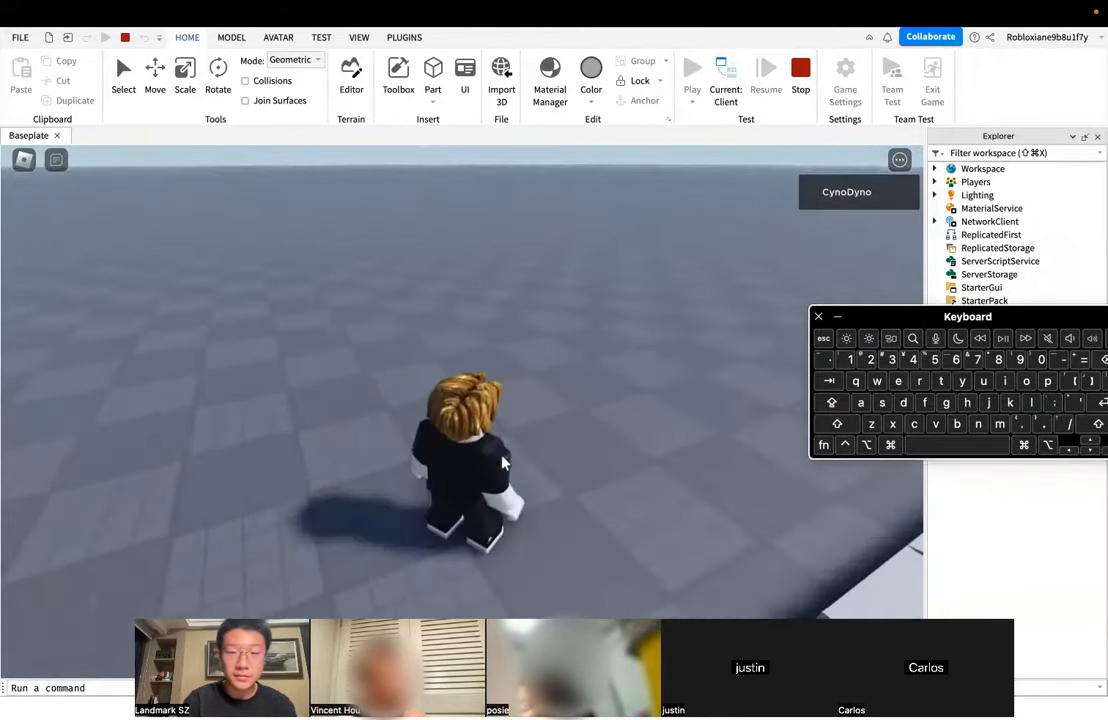
scroll(503, 462, down, 6)
scroll(503, 462, up, 4)
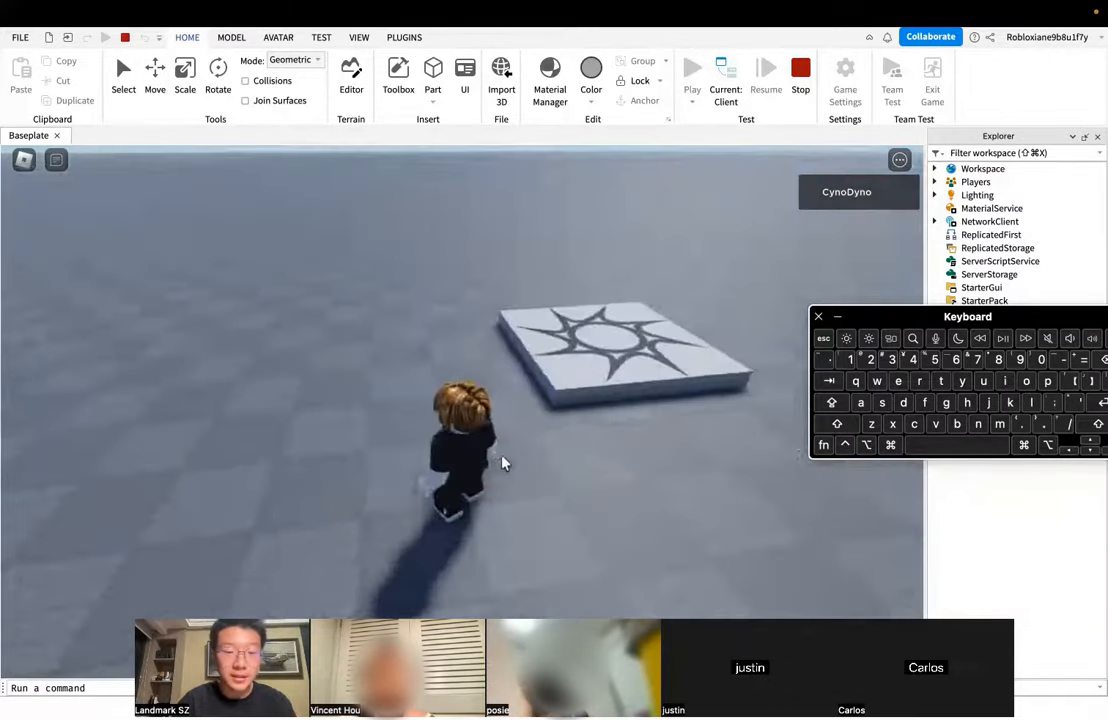
- Walk the character around the baseplate near the spawn location, moving forward, backward and sideways with the camera lowered
right_drag(503, 462, 503, 462)
key(w)
key(a)
key(s)
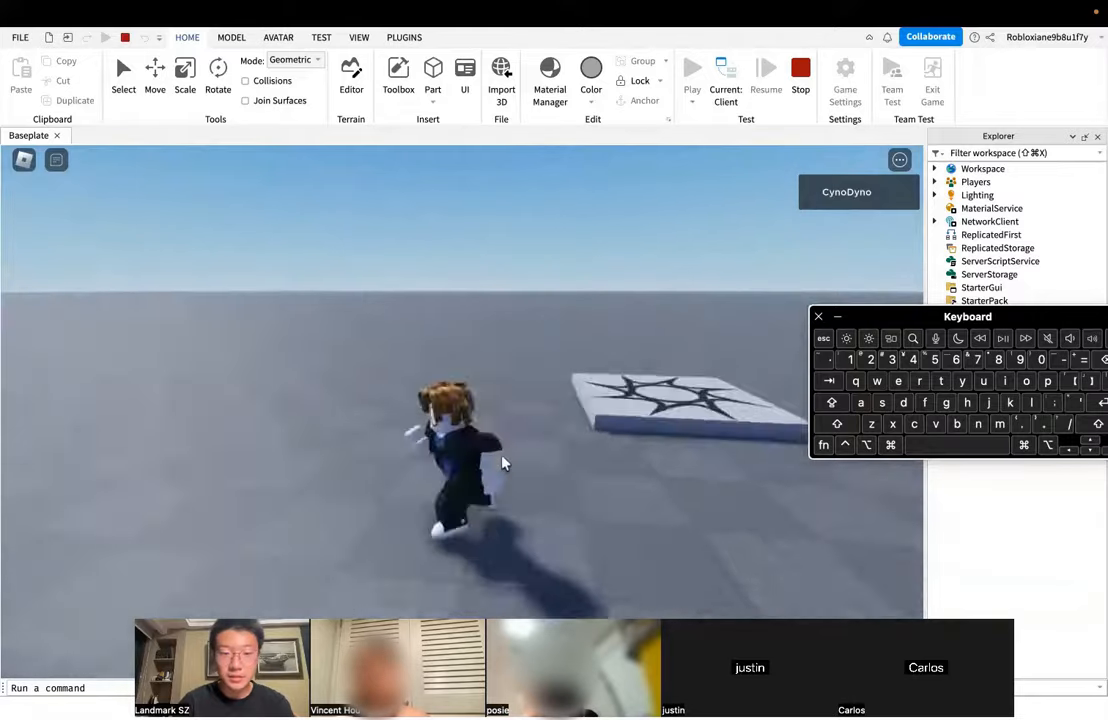
key(d)
key(w)
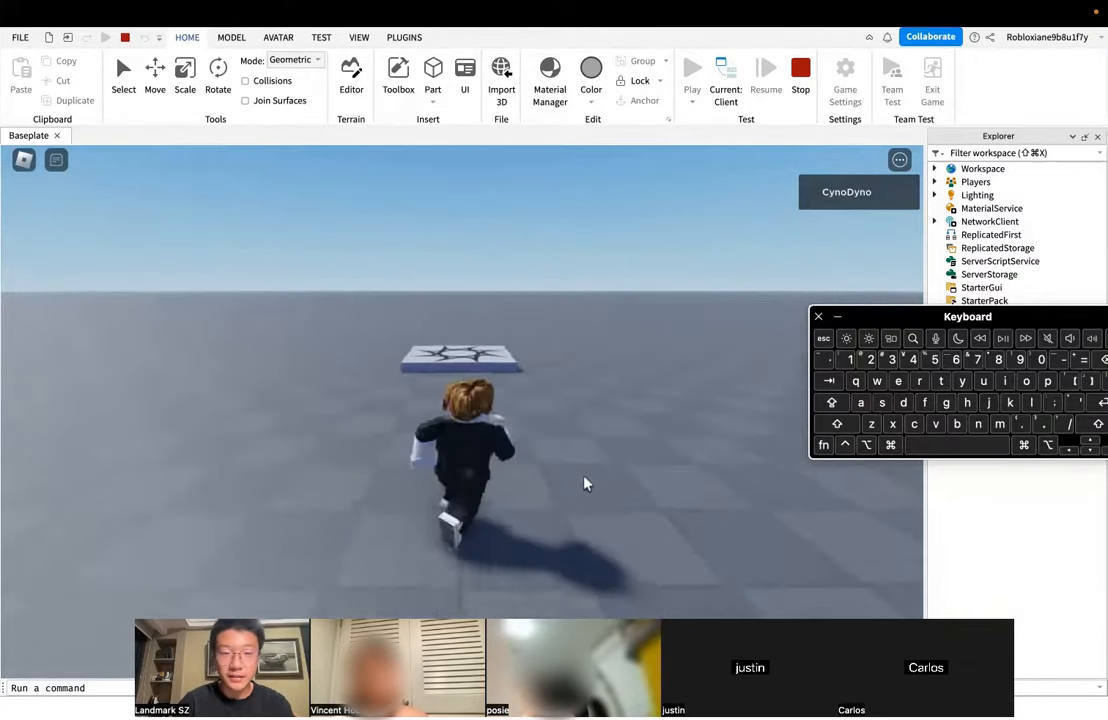
key(d)
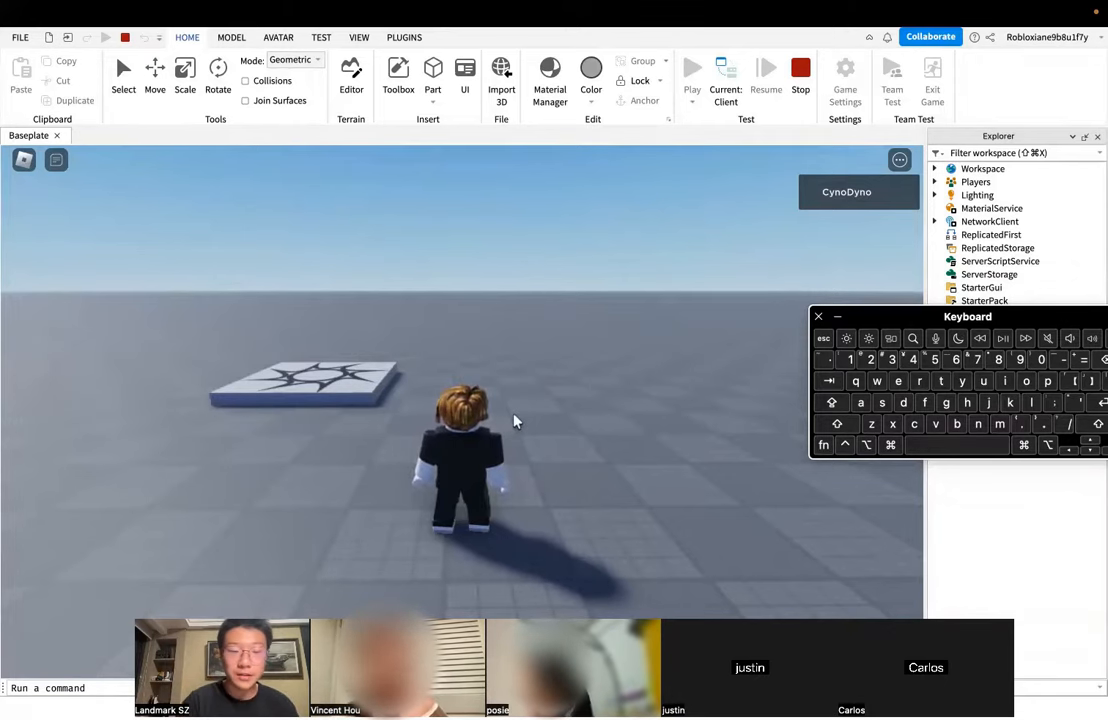
- Walk the character in all four directions past the spawn location and move the on-screen keyboard off the Explorer list
right_drag(513, 414, 513, 414)
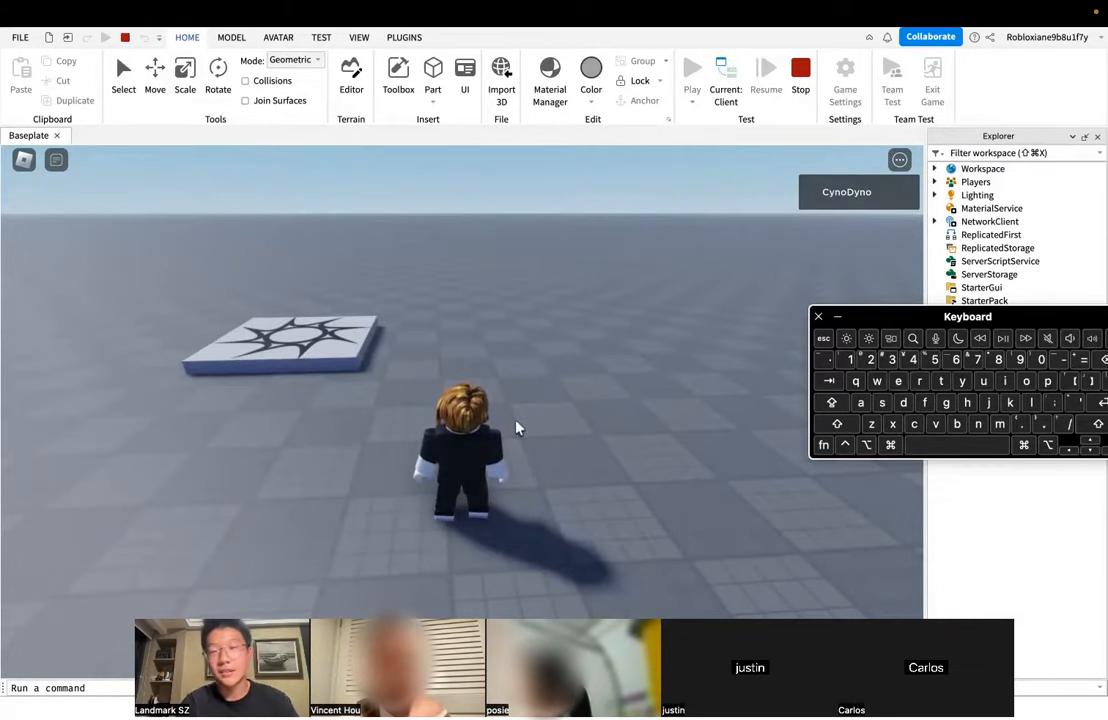
right_drag(516, 421, 516, 421)
key(w)
key(a)
key(s)
key(d)
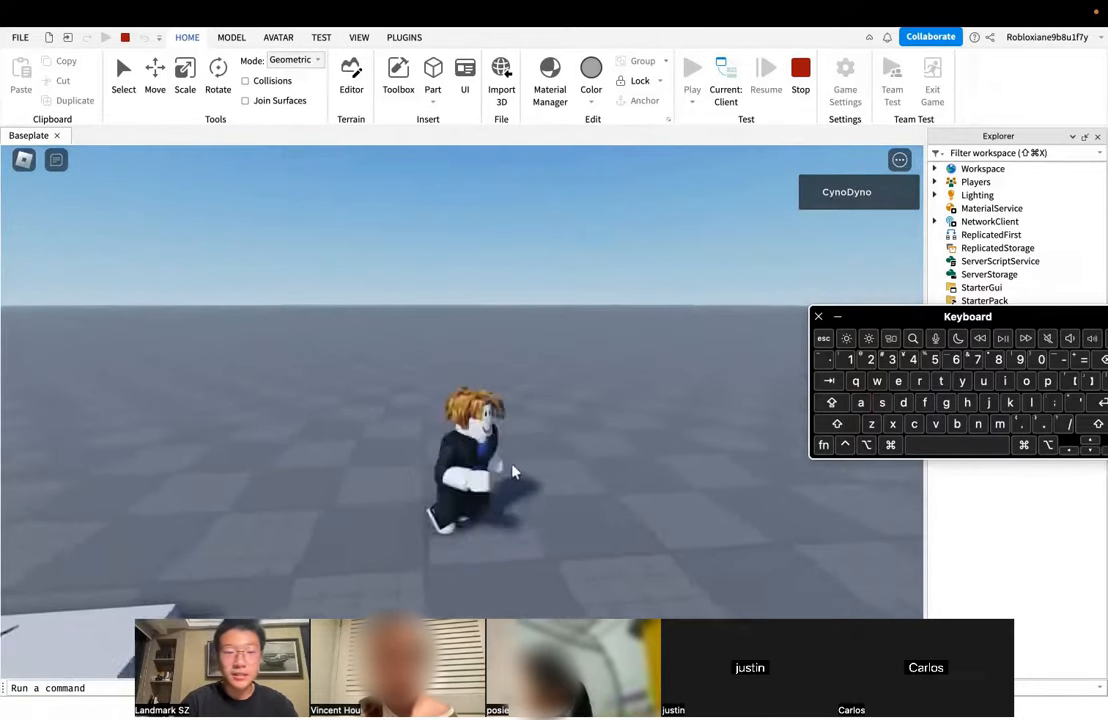
key(s)
key(s)
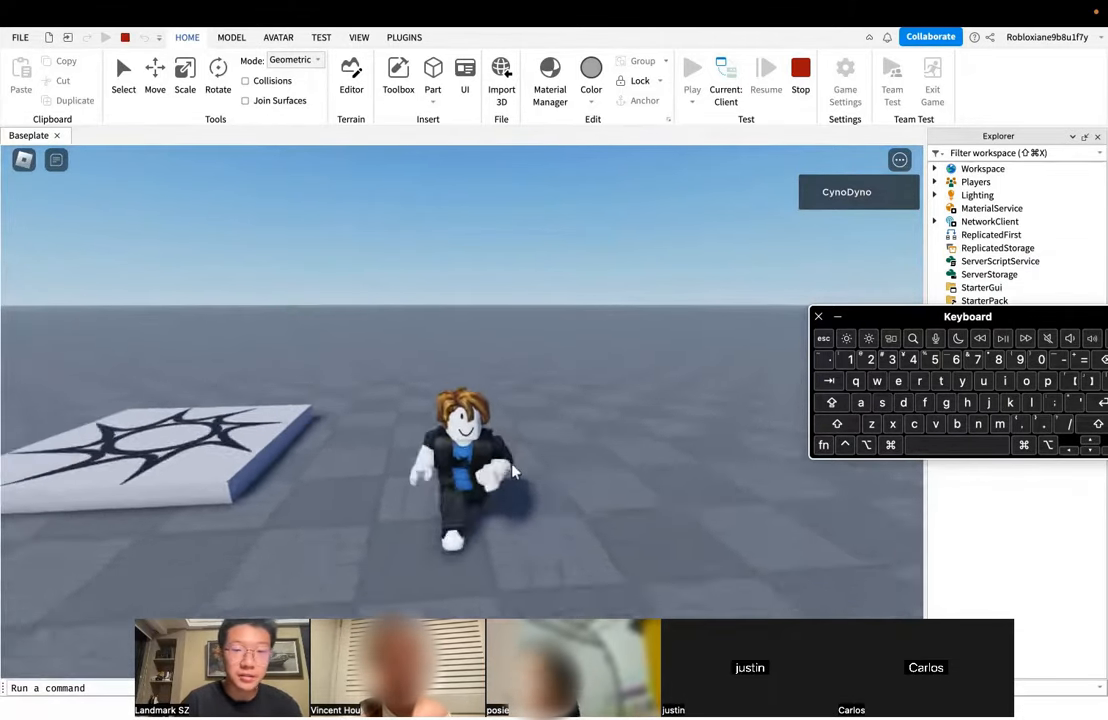
key(w)
drag(910, 322, 869, 446)
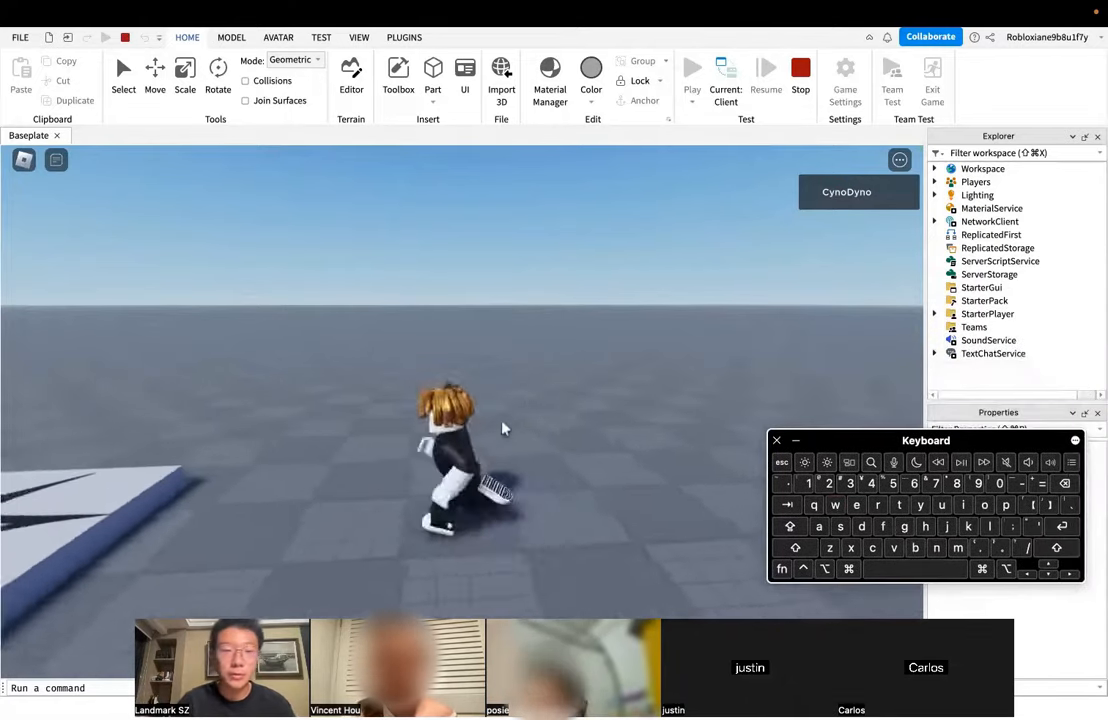
key(s)
right_drag(558, 416, 558, 416)
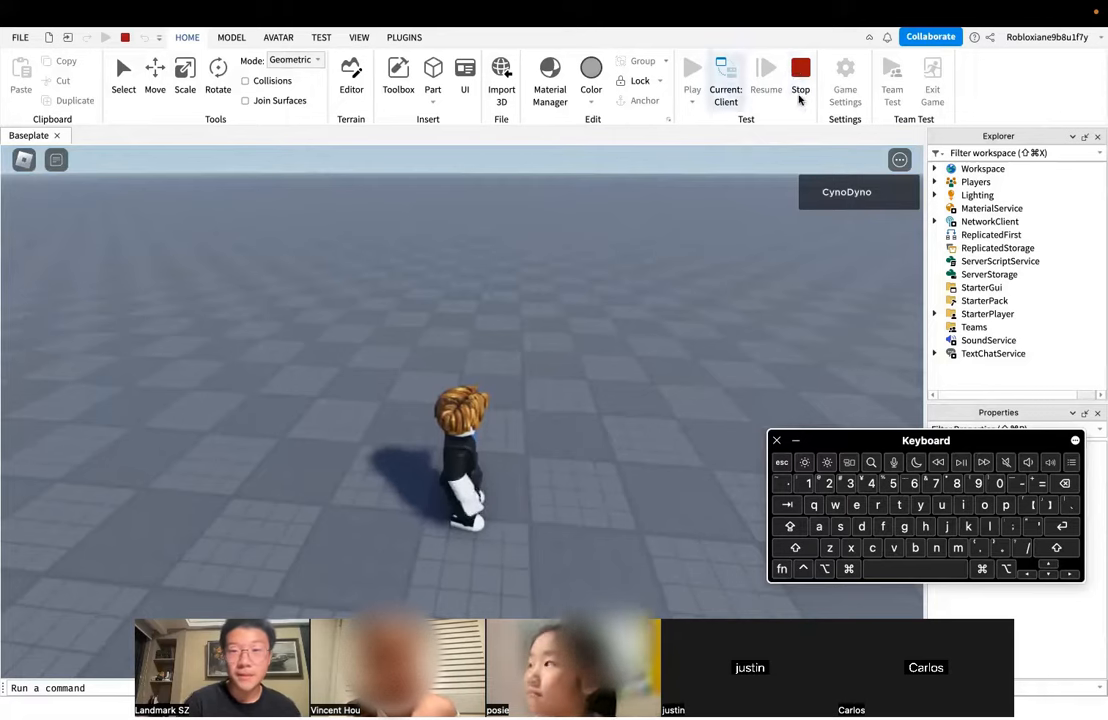
- Open the in-game menu, stop the playtest and reposition the on-screen keyboard over the Properties area
click(23, 162)
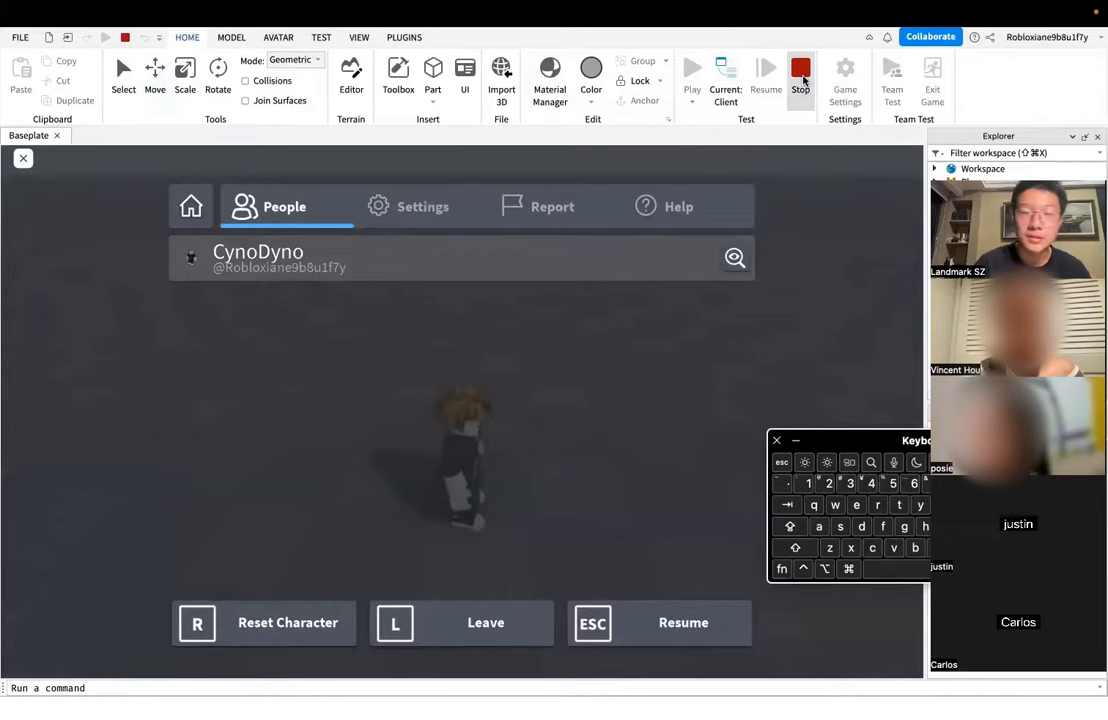
click(786, 88)
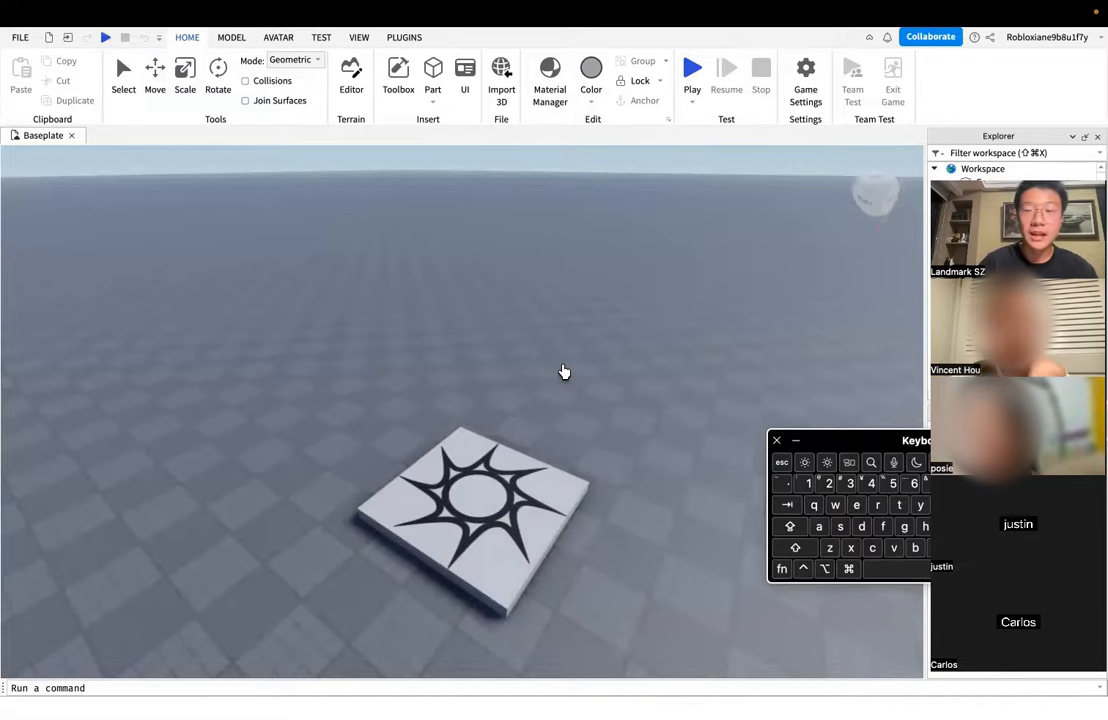
drag(853, 447, 693, 573)
right_drag(691, 378, 691, 378)
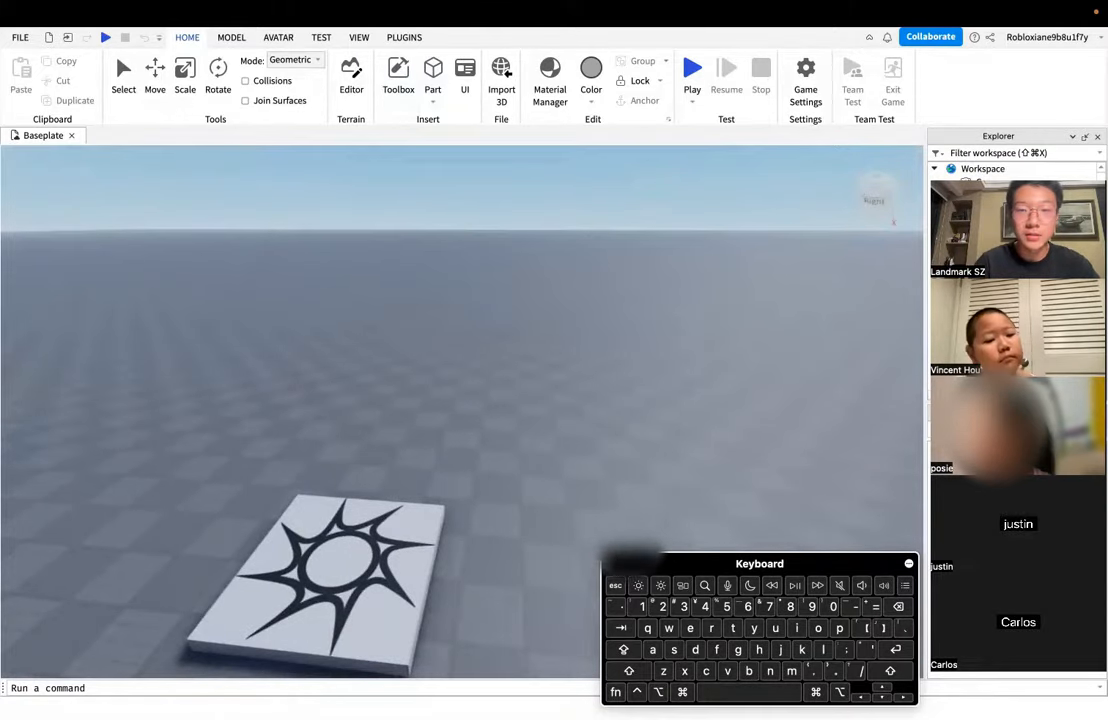
drag(746, 564, 935, 463)
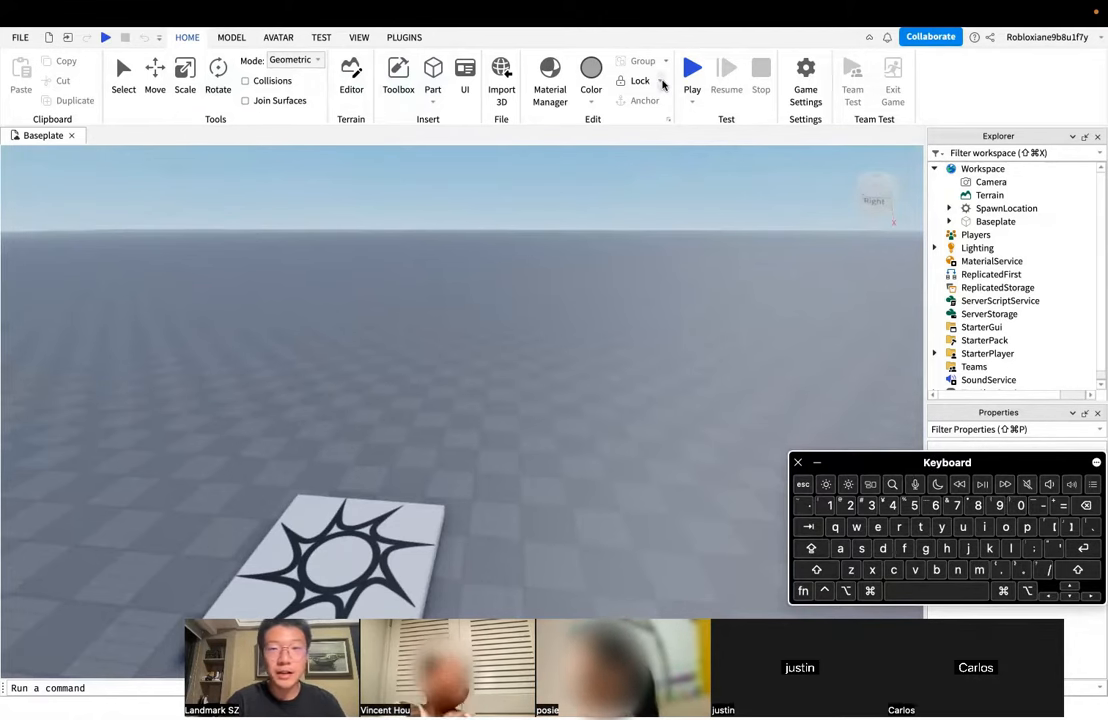
right_drag(626, 397, 628, 398)
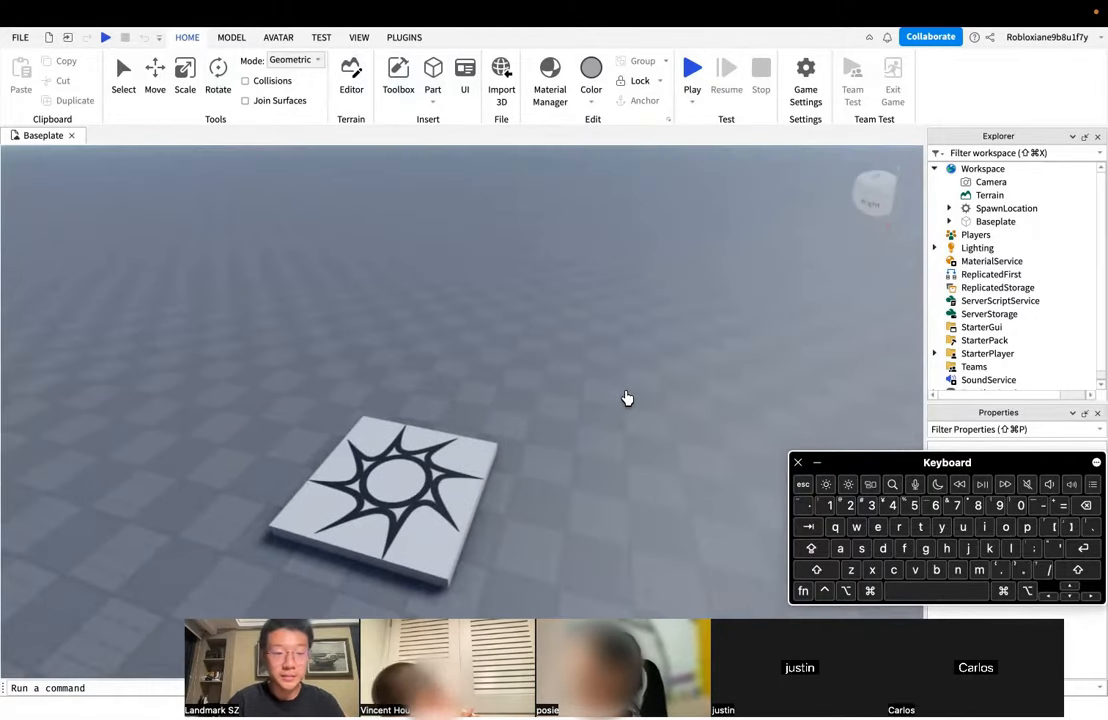
- Check the available part shapes and insert a default block part beside the spawn location
click(231, 40)
click(187, 40)
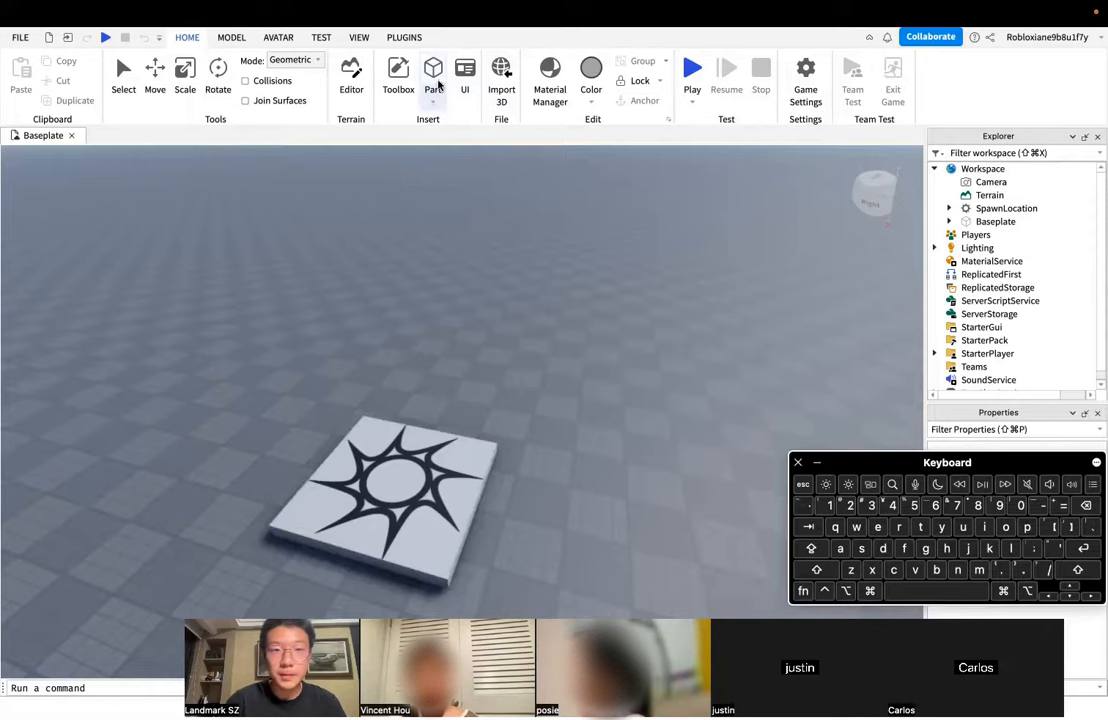
click(432, 106)
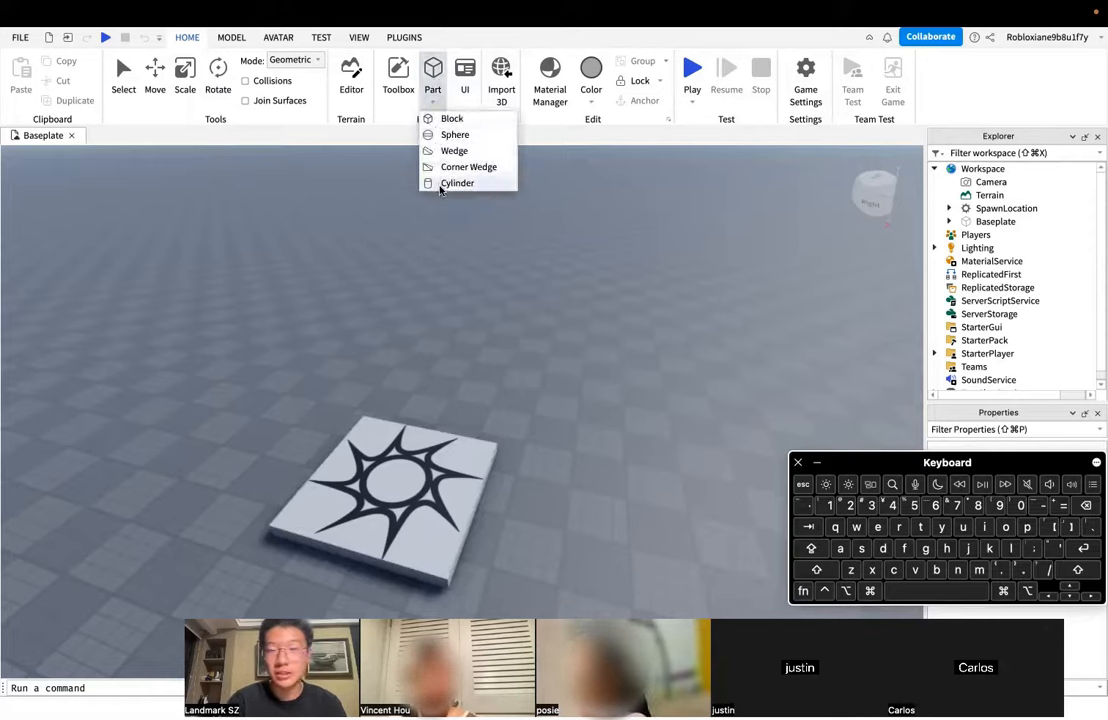
click(433, 105)
drag(878, 470, 884, 421)
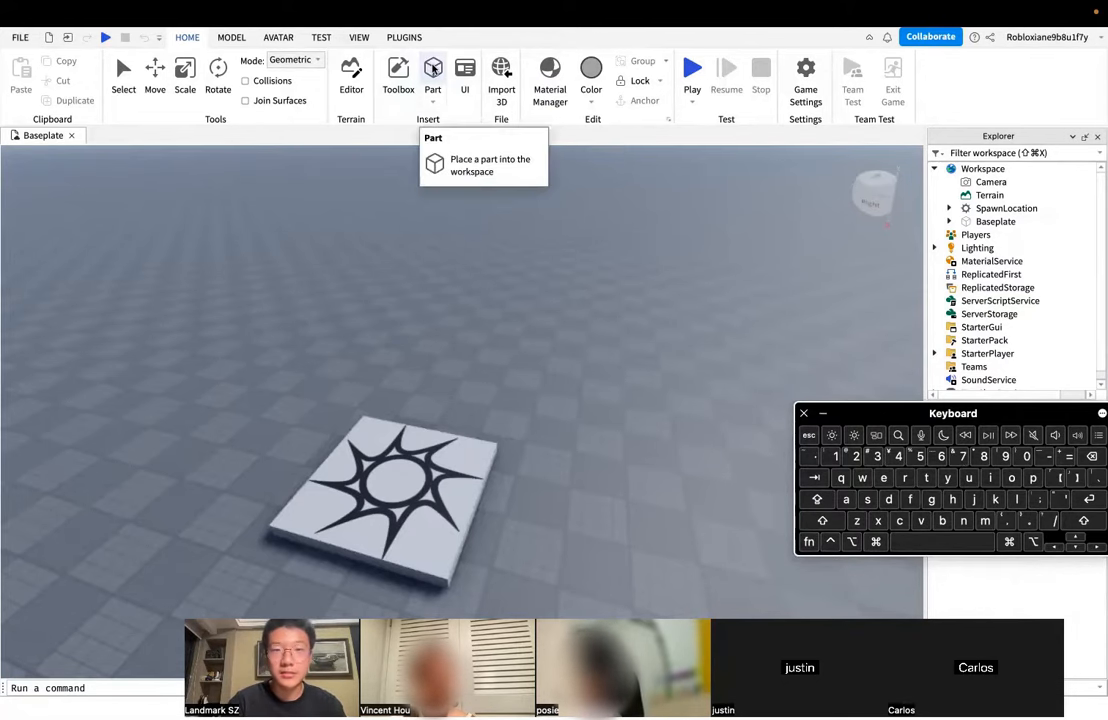
click(433, 70)
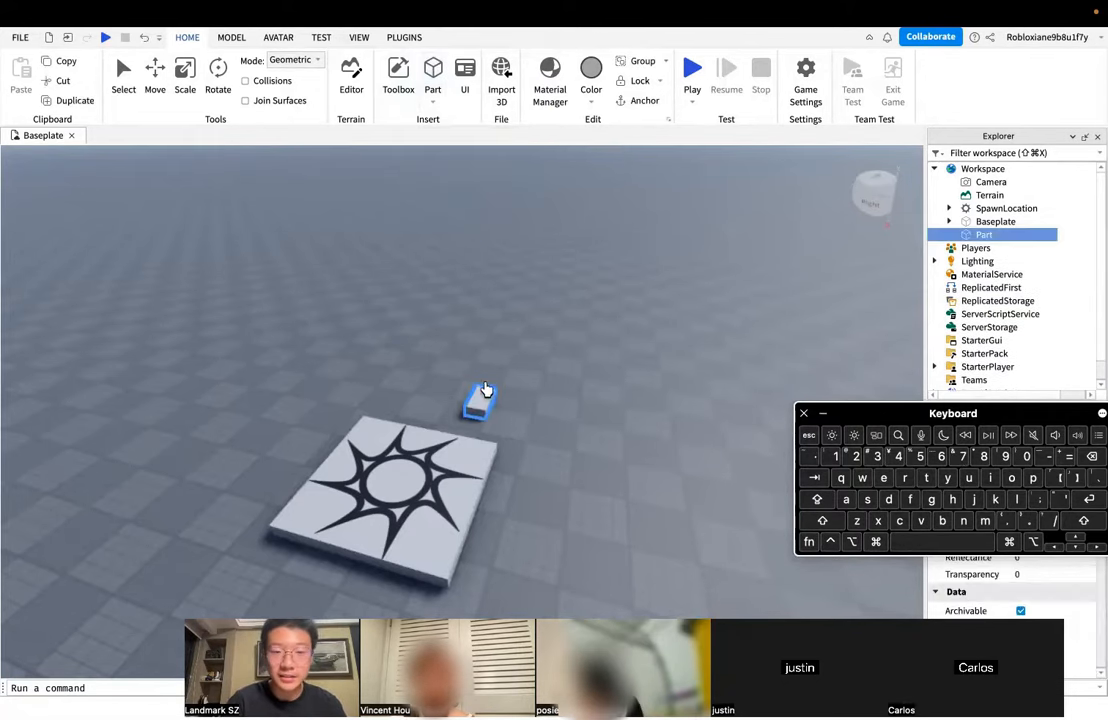
right_drag(578, 429, 578, 429)
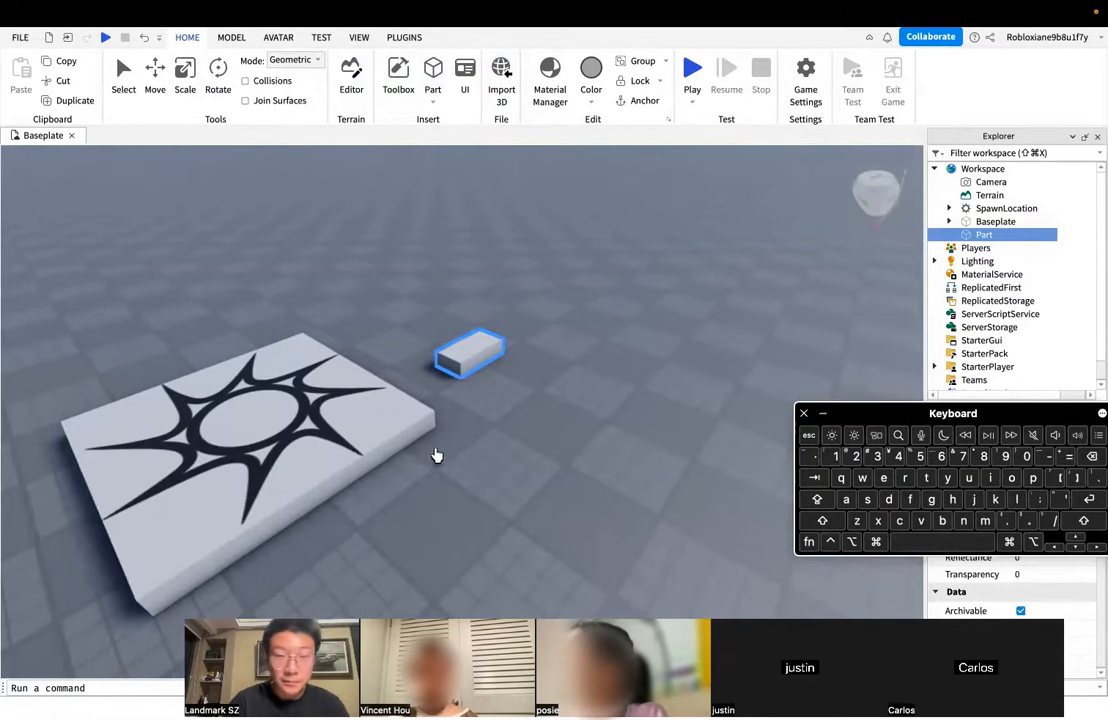
- Collapse the ribbon and delete the block part beside the spawn location
click(187, 40)
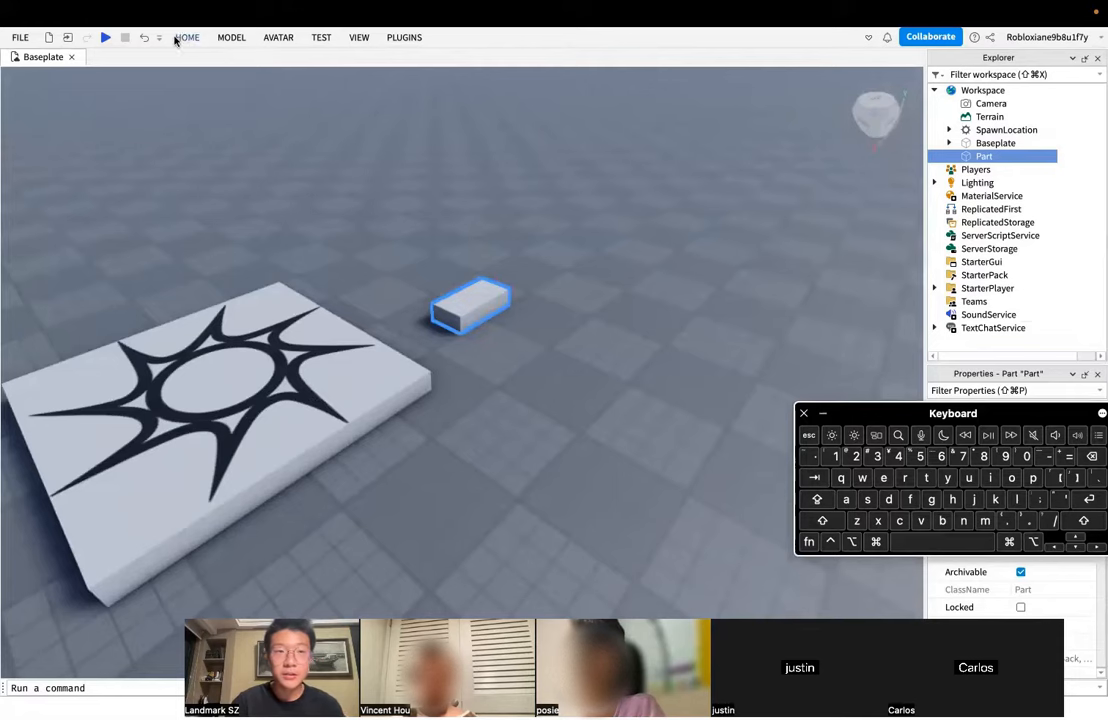
click(188, 40)
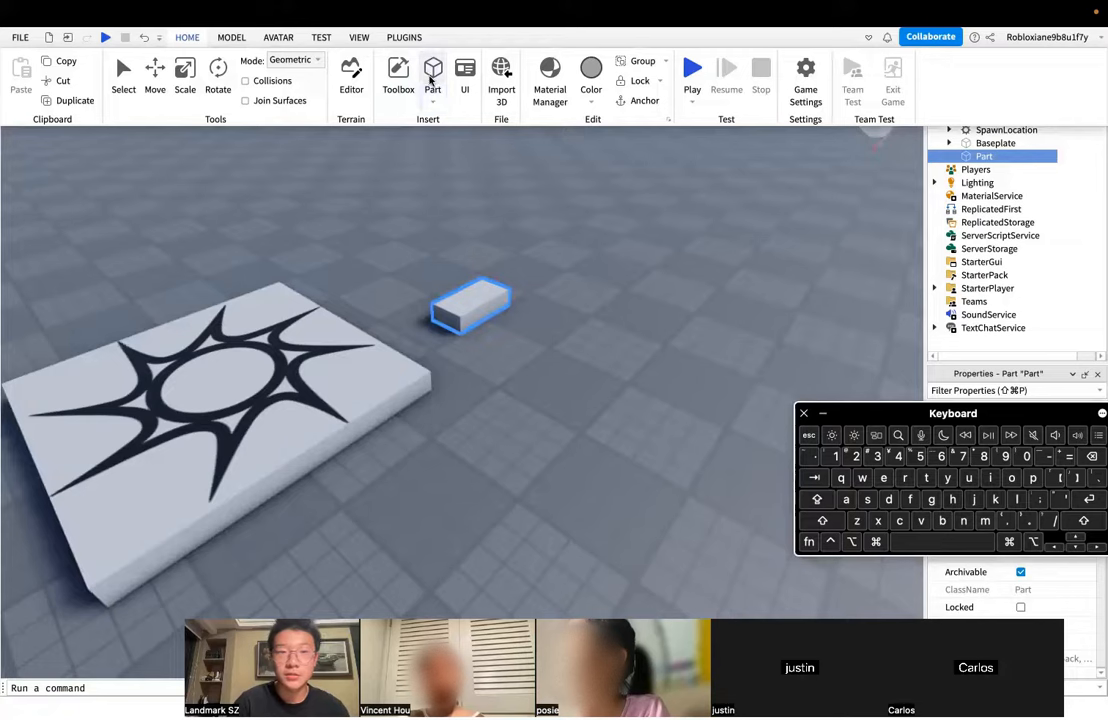
click(187, 37)
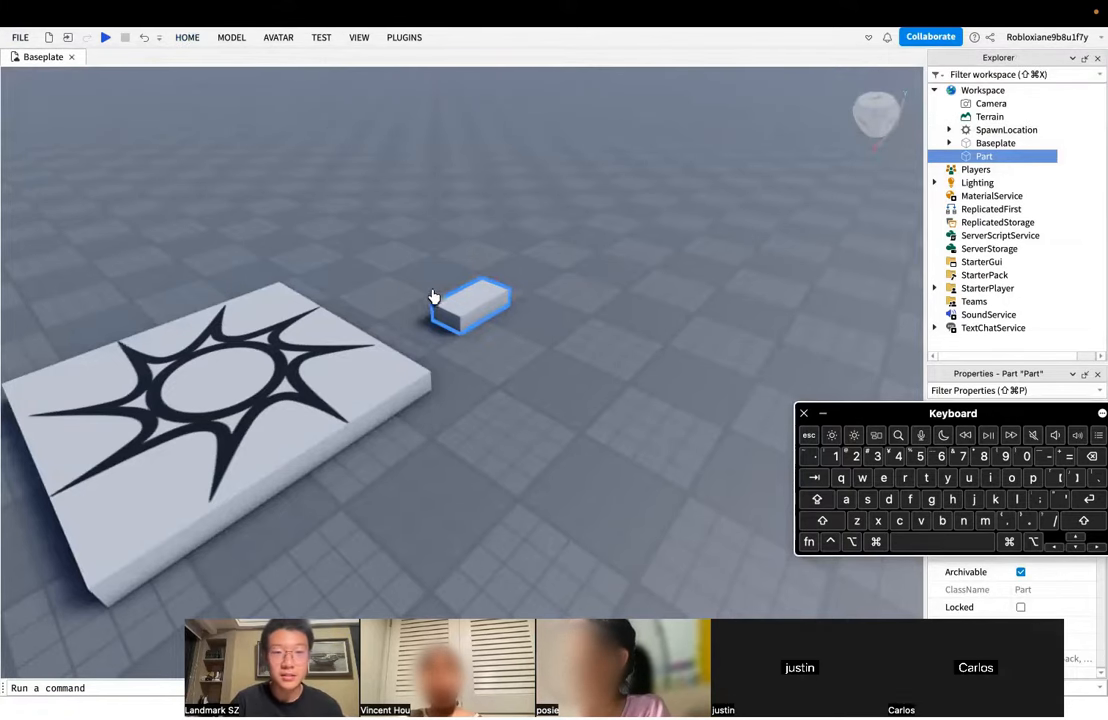
key(Delete)
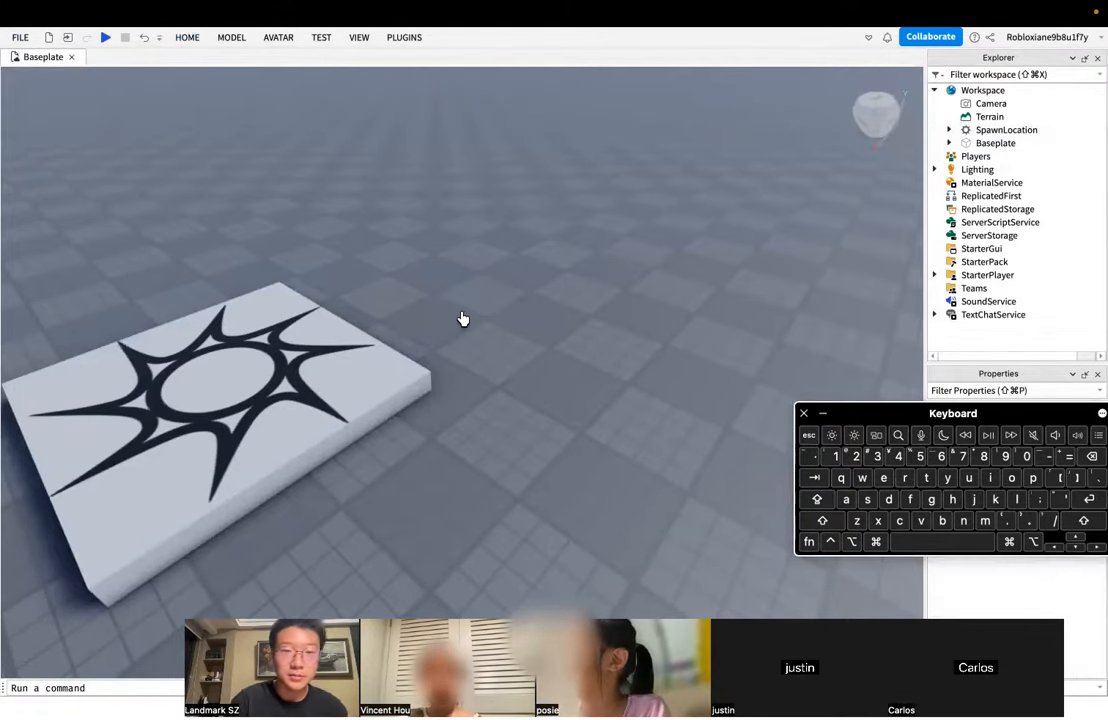
- Insert a new default block part next to the spawn location and close the on-screen keyboard
click(187, 40)
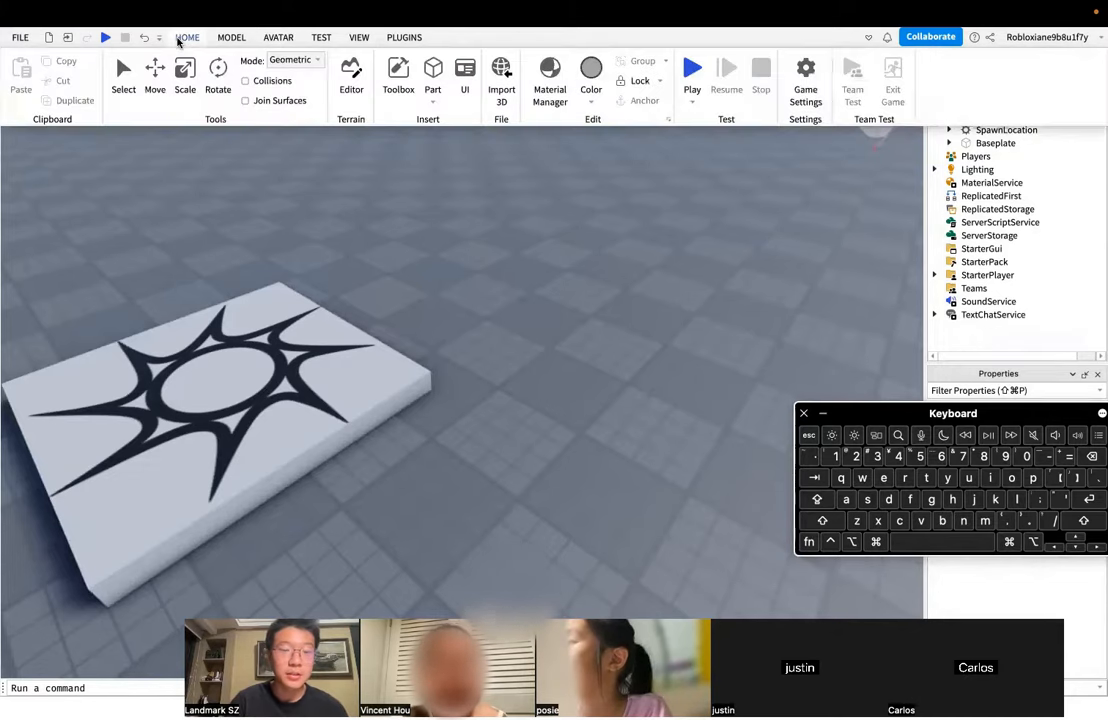
click(432, 72)
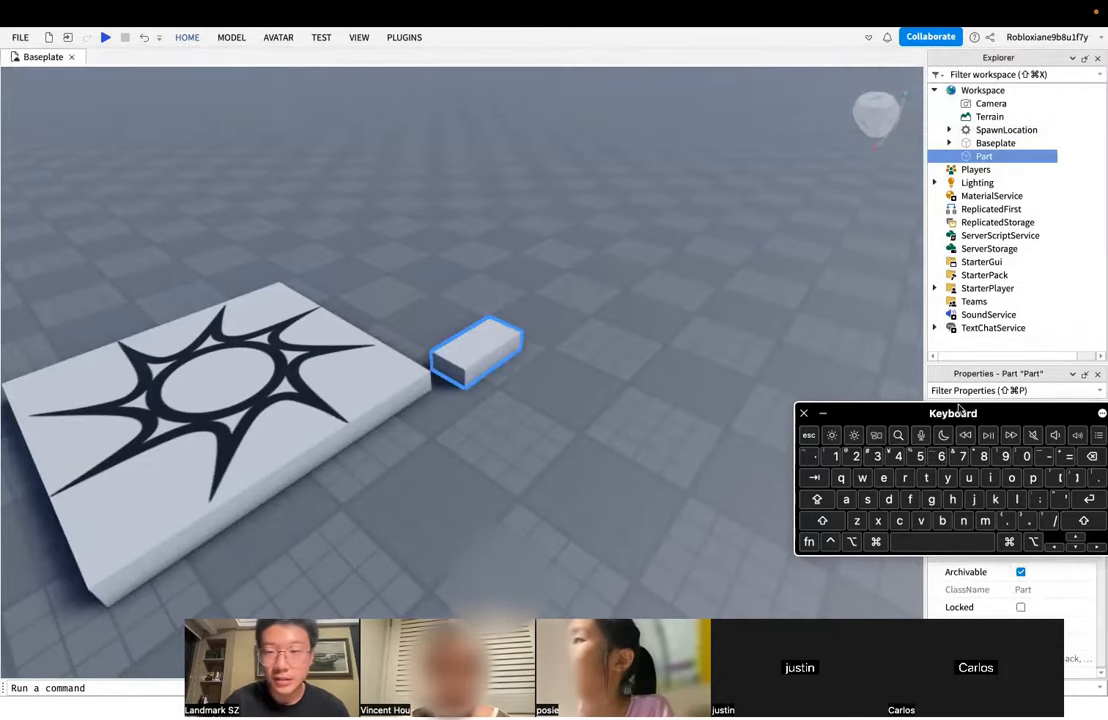
drag(957, 414, 813, 350)
click(661, 350)
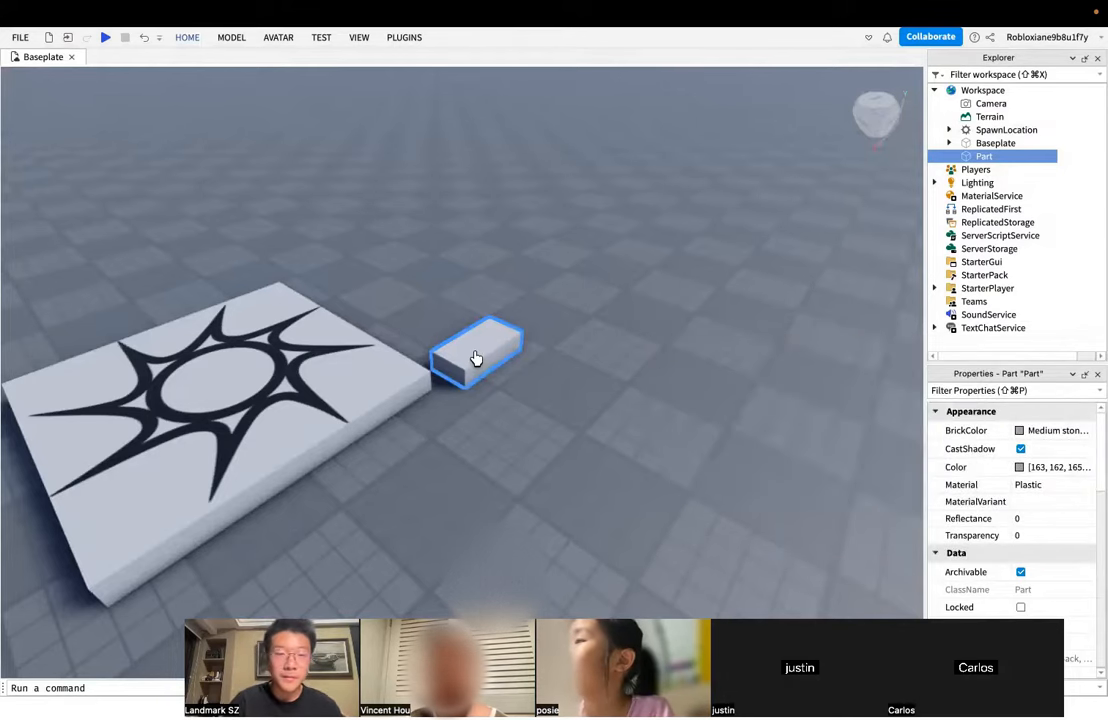
right_drag(571, 378, 861, 583)
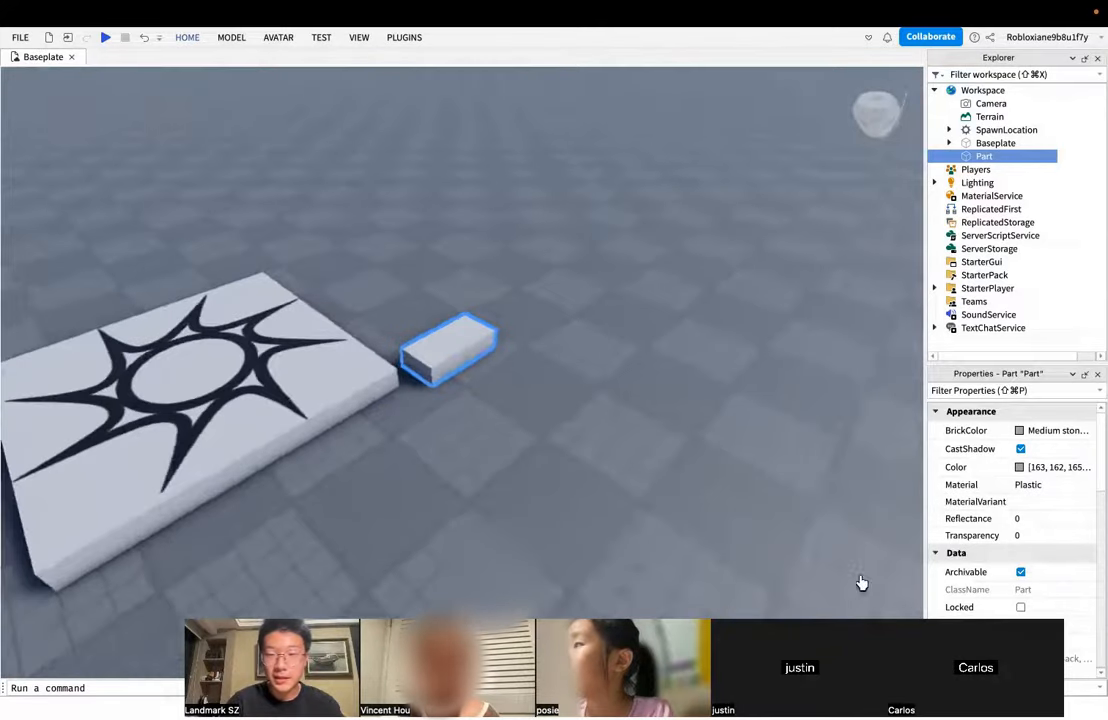
key(a)
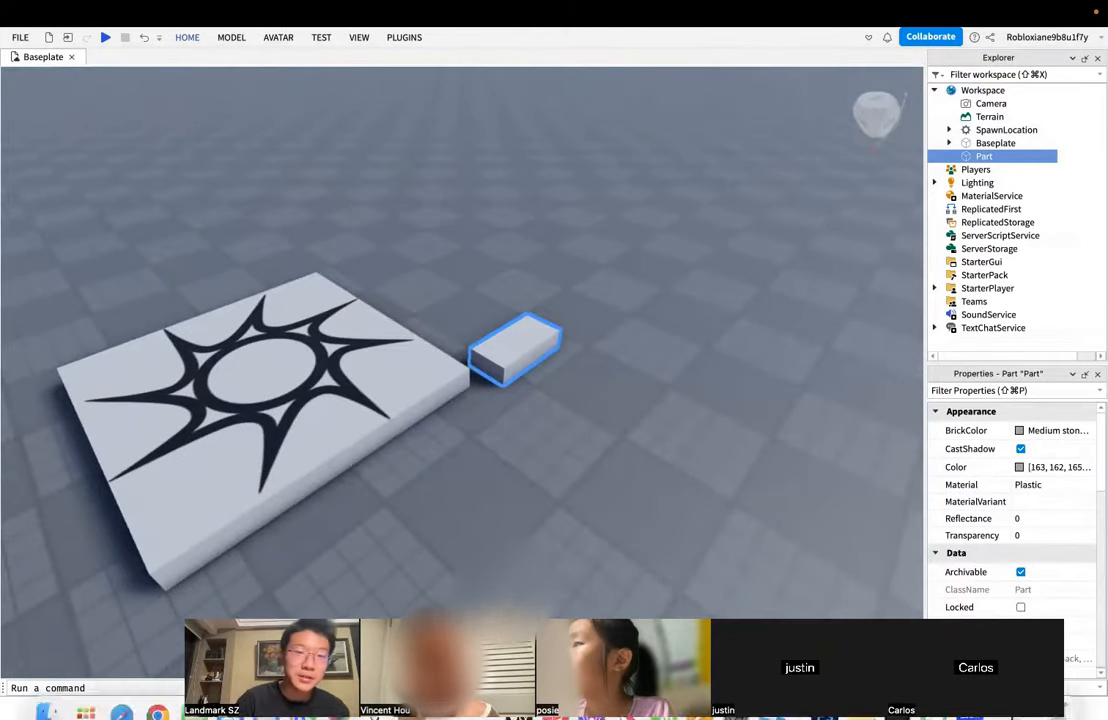
right_drag(504, 381, 584, 396)
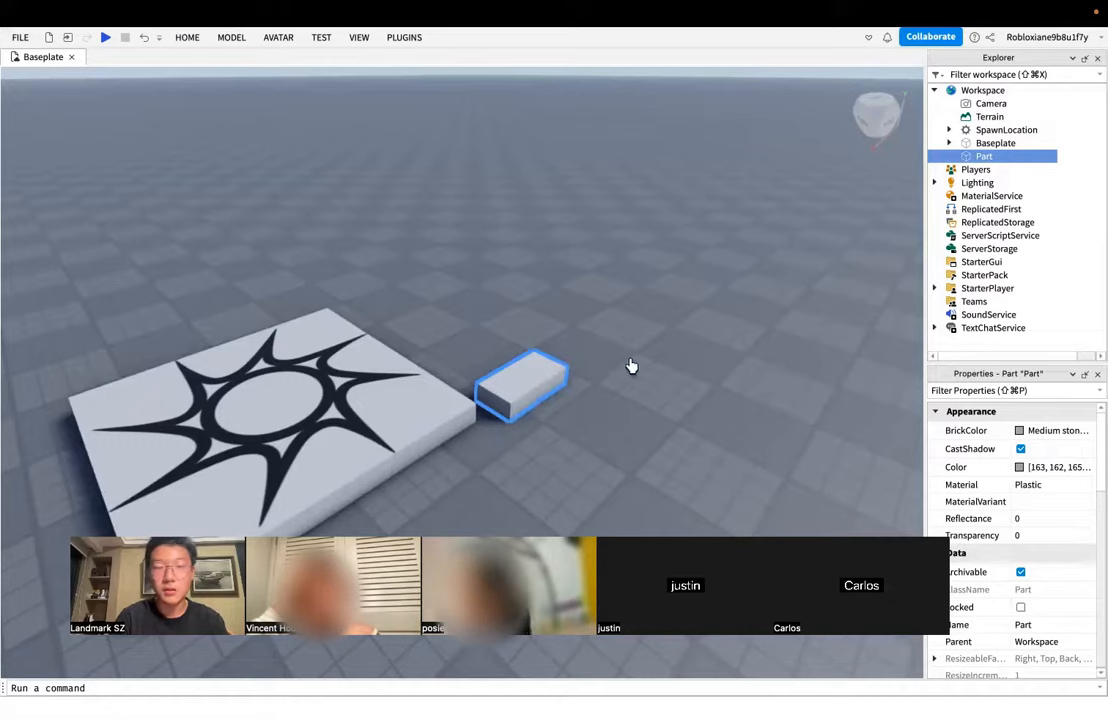
key(ctrl+space)
right_drag(693, 317, 693, 317)
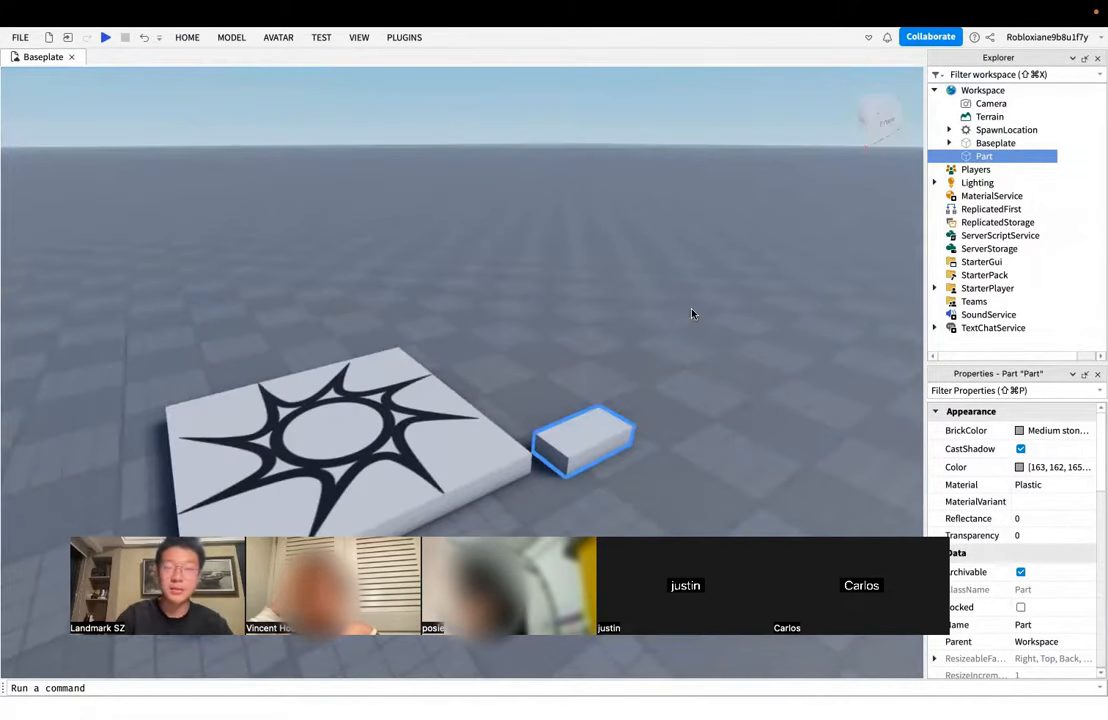
right_drag(692, 316, 690, 317)
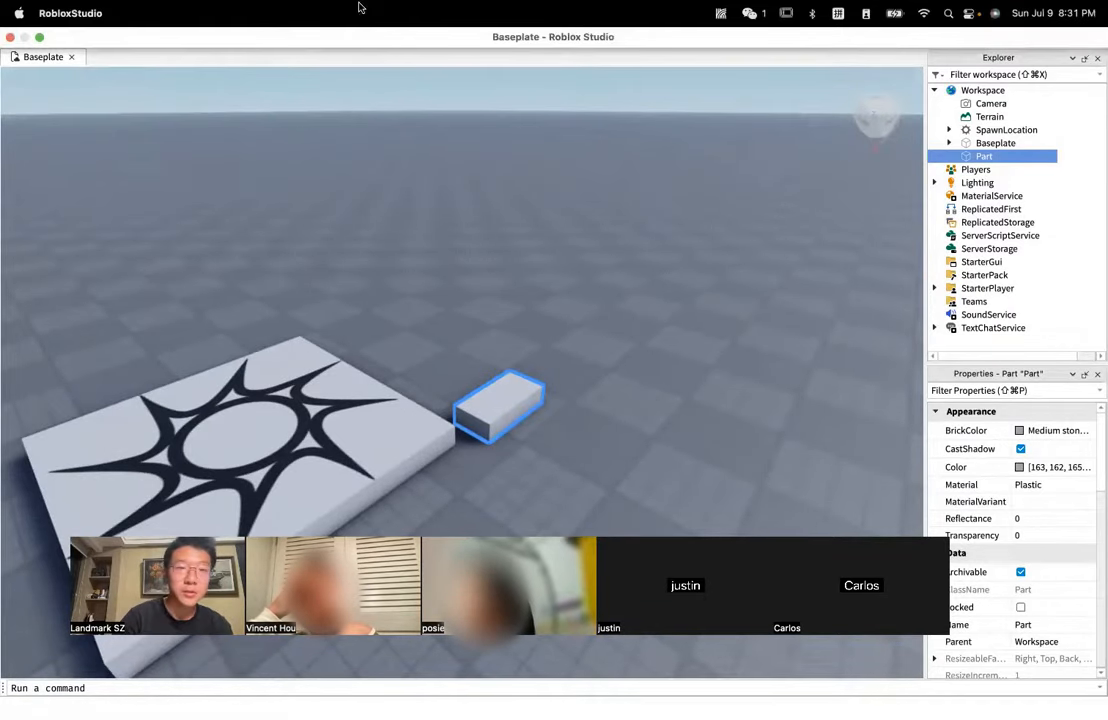
right_drag(720, 309, 720, 309)
scroll(213, 158, up, 4)
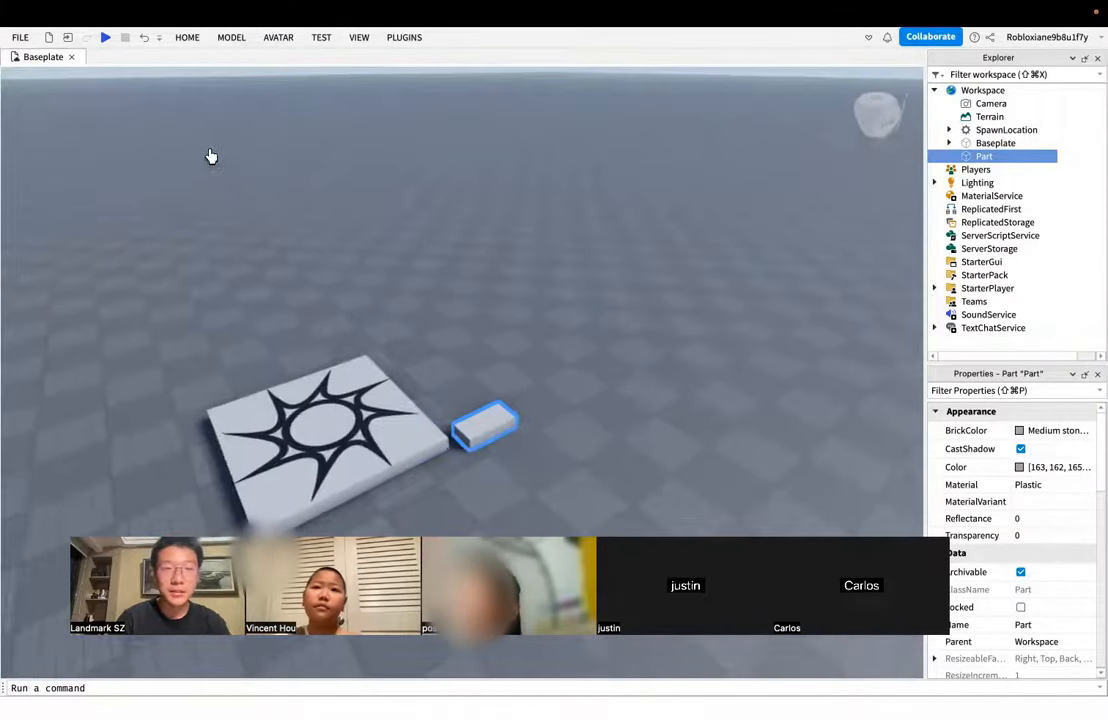
scroll(500, 335, down, 2)
scroll(448, 329, up, 3)
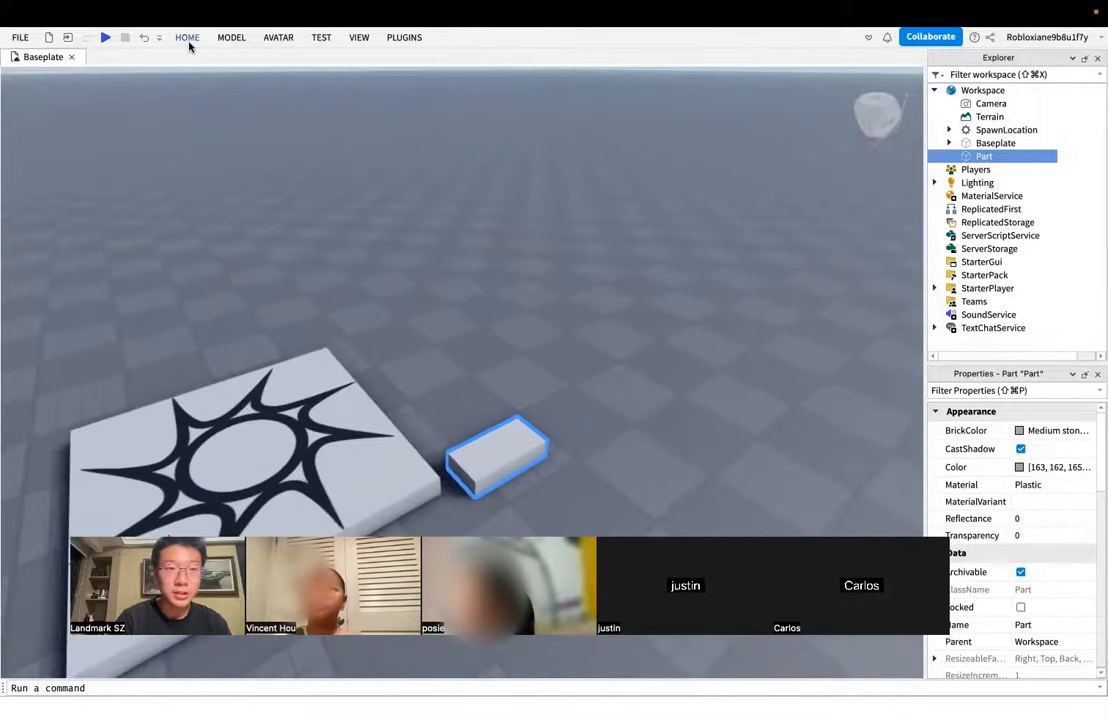
click(188, 42)
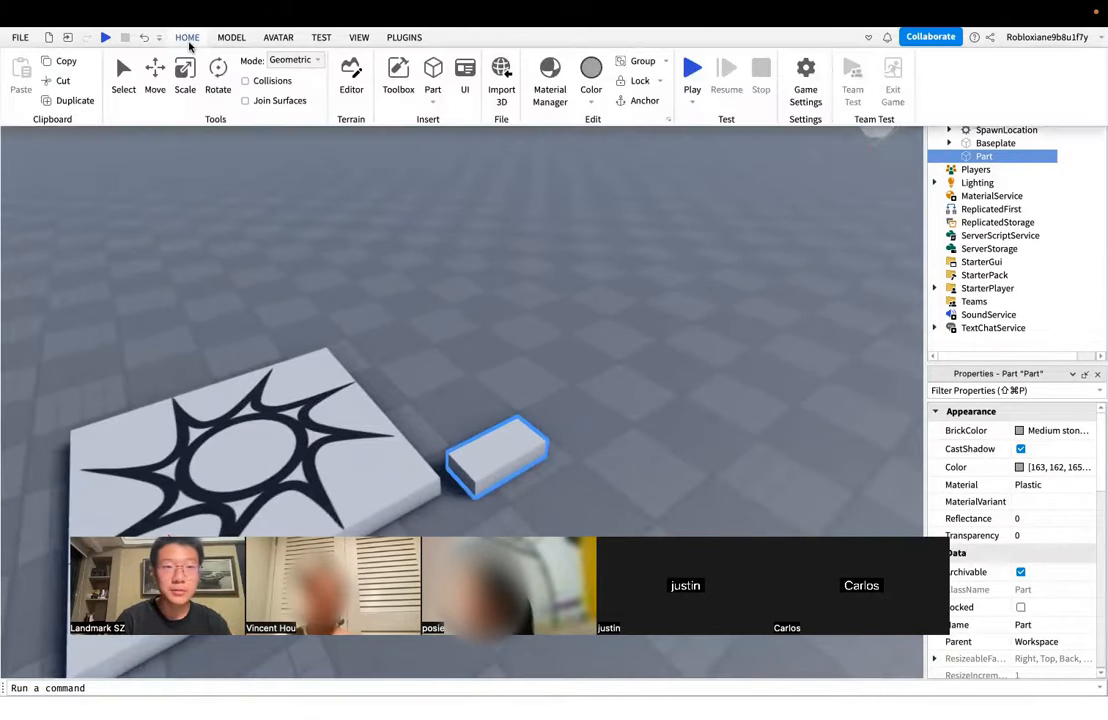
click(184, 40)
click(182, 38)
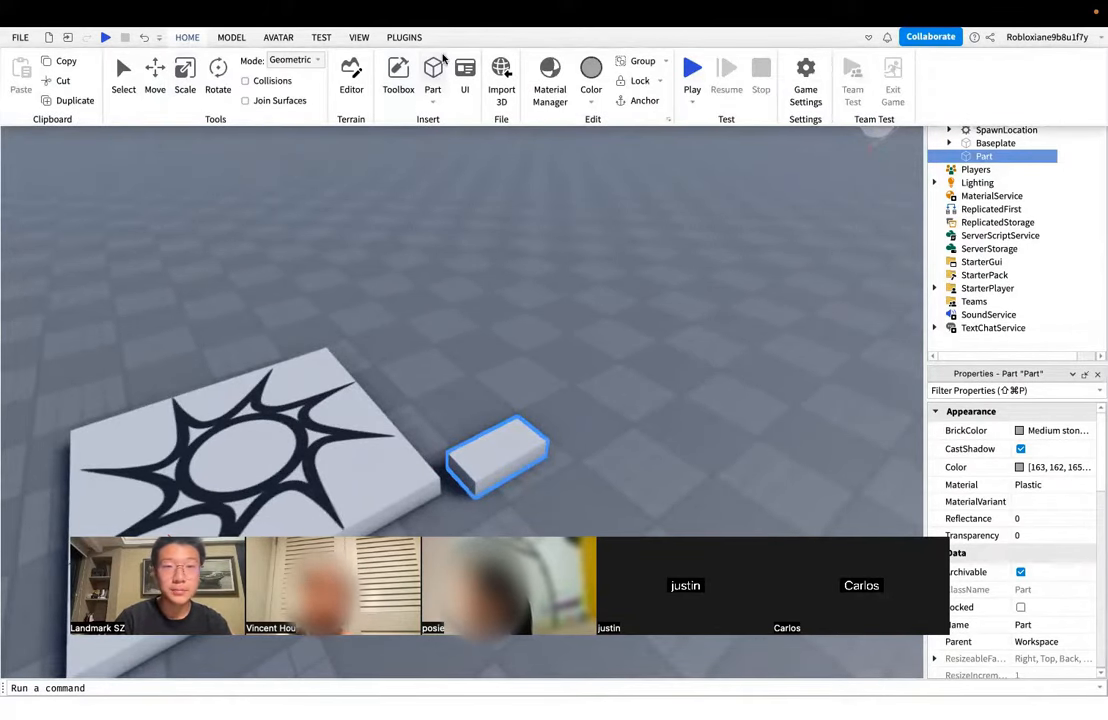
- Examine the block part beside the spawn location and review its properties down to the Transform values
click(520, 444)
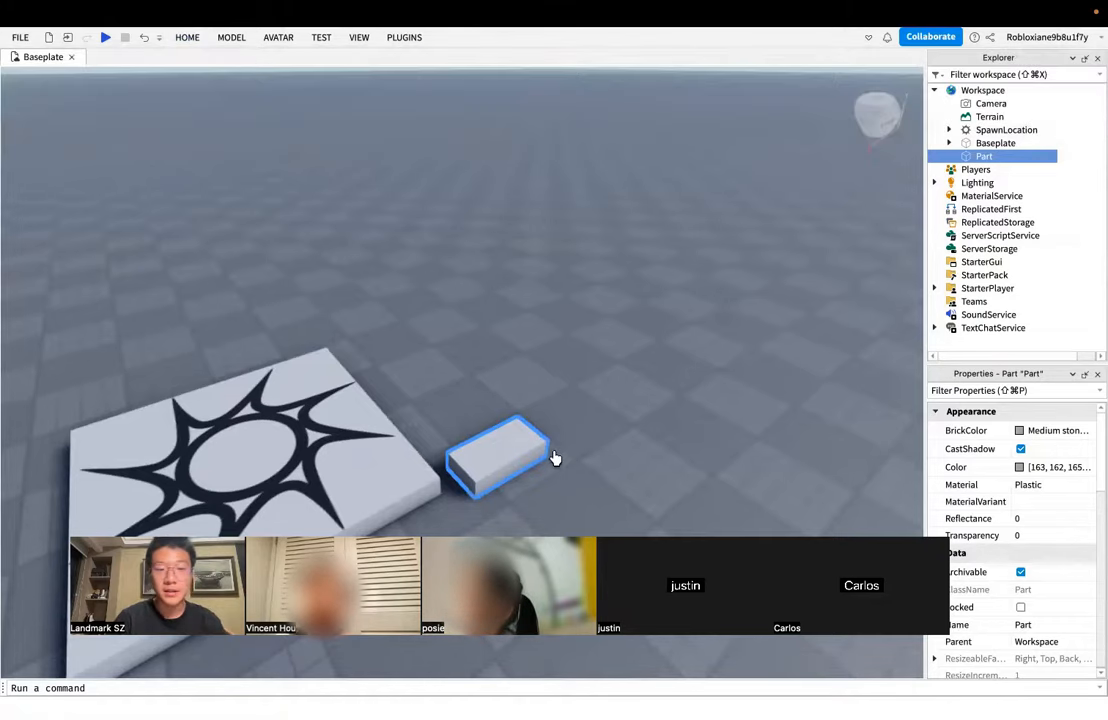
right_drag(592, 362, 592, 362)
scroll(592, 362, down, 3)
scroll(592, 362, up, 4)
scroll(534, 398, down, 3)
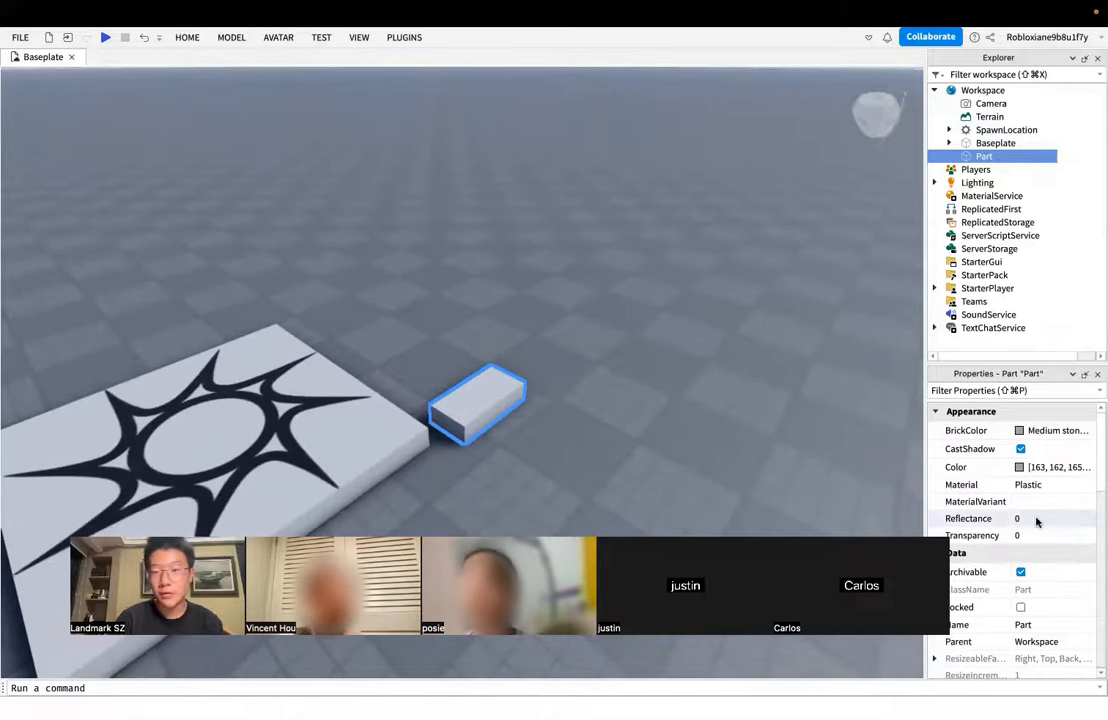
scroll(1040, 523, down, 6)
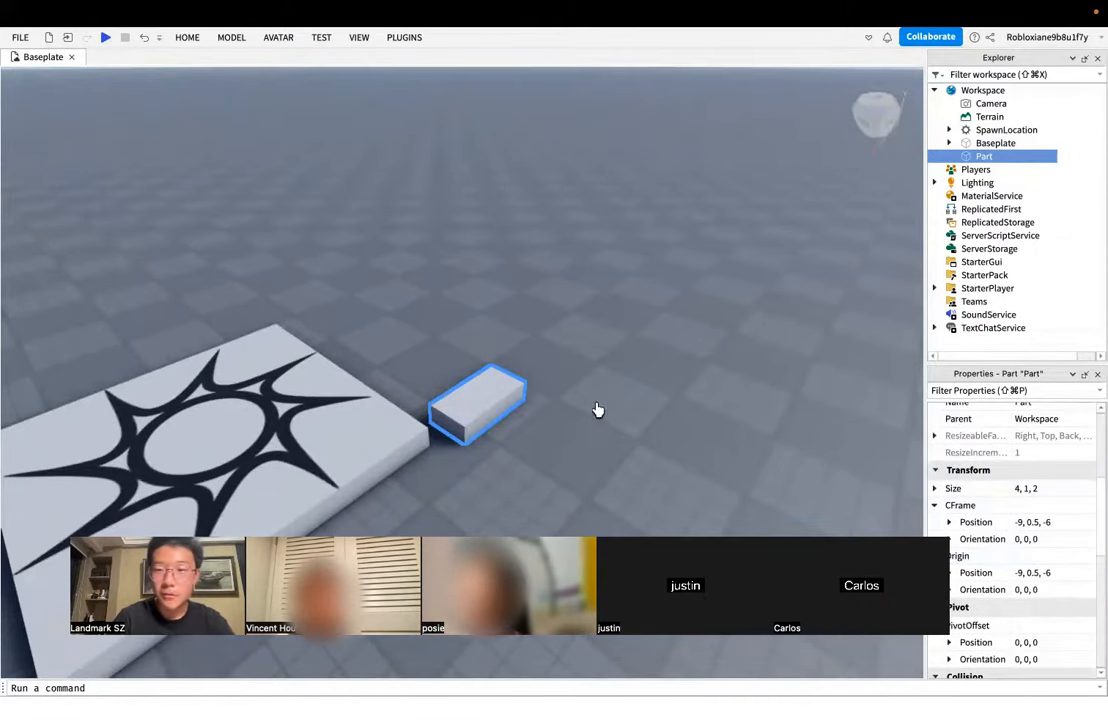
- Hide both the Explorer and Properties windows
mouse_move(997, 13)
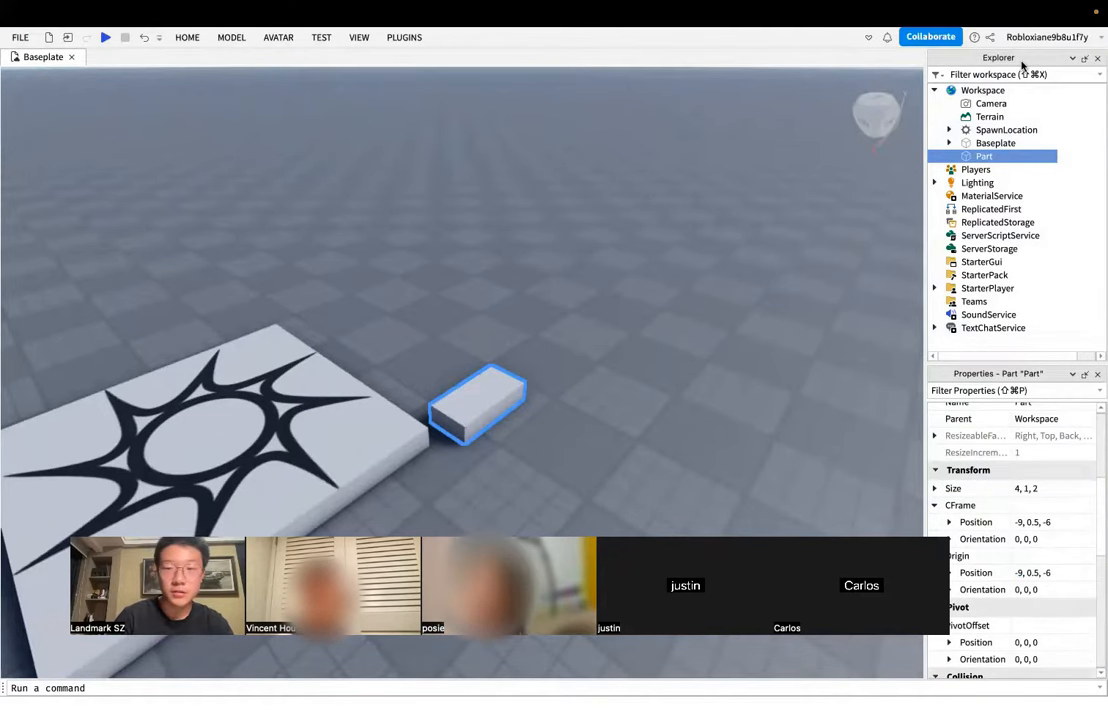
click(359, 38)
click(359, 38)
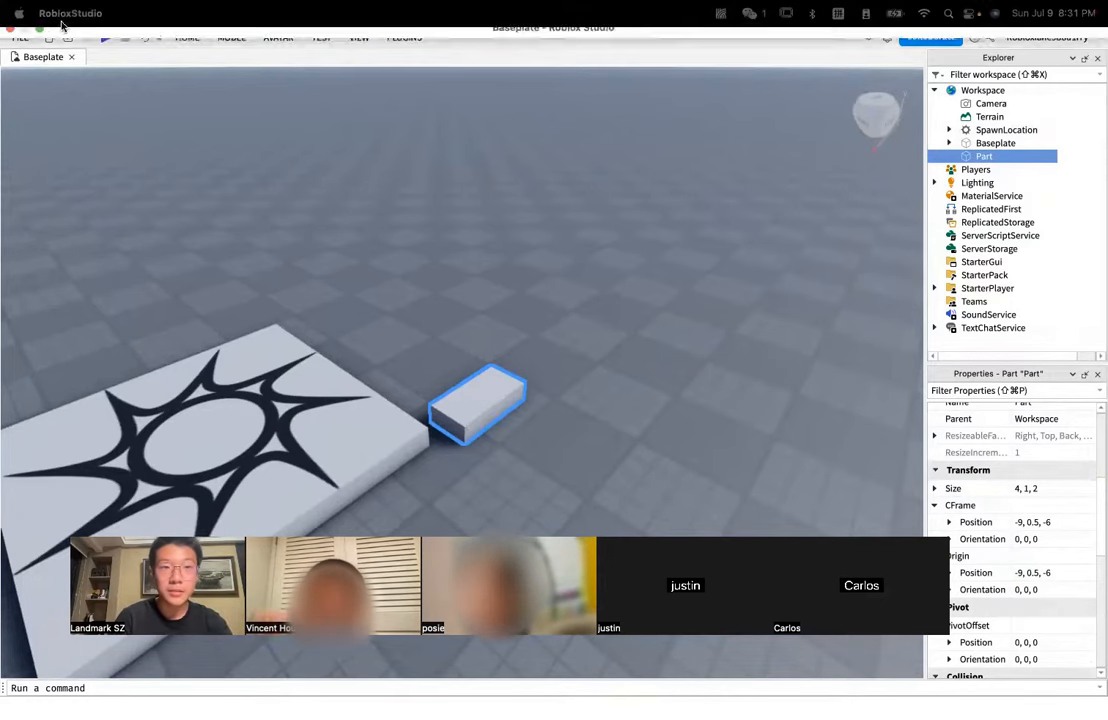
click(358, 39)
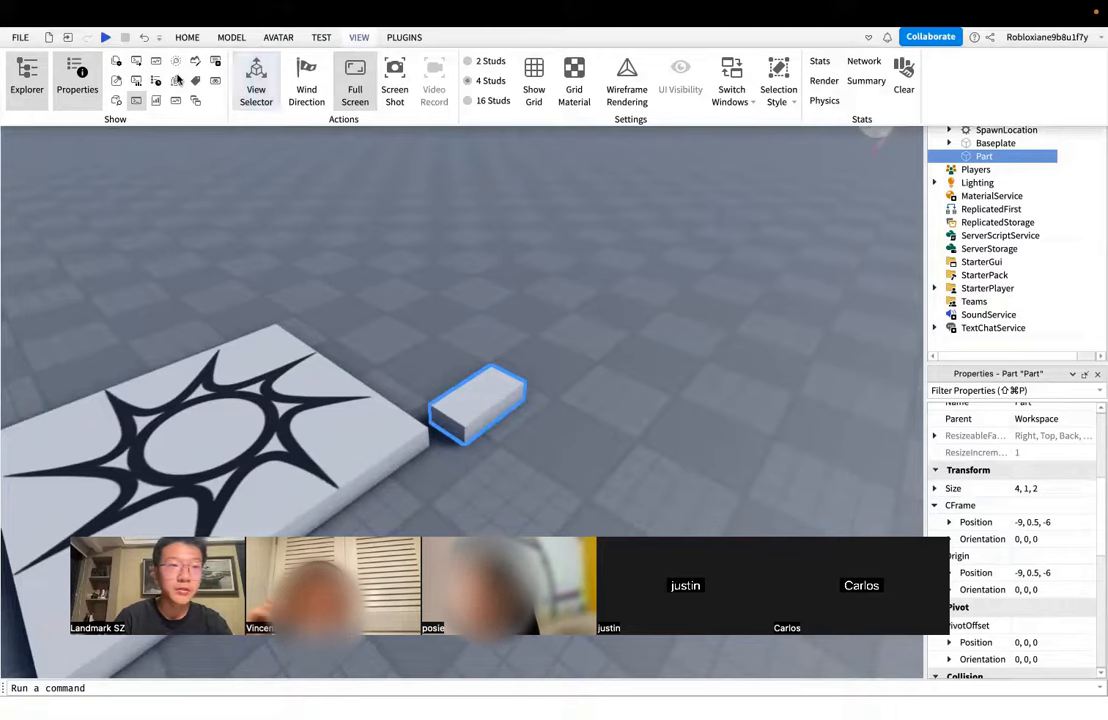
click(24, 92)
click(75, 98)
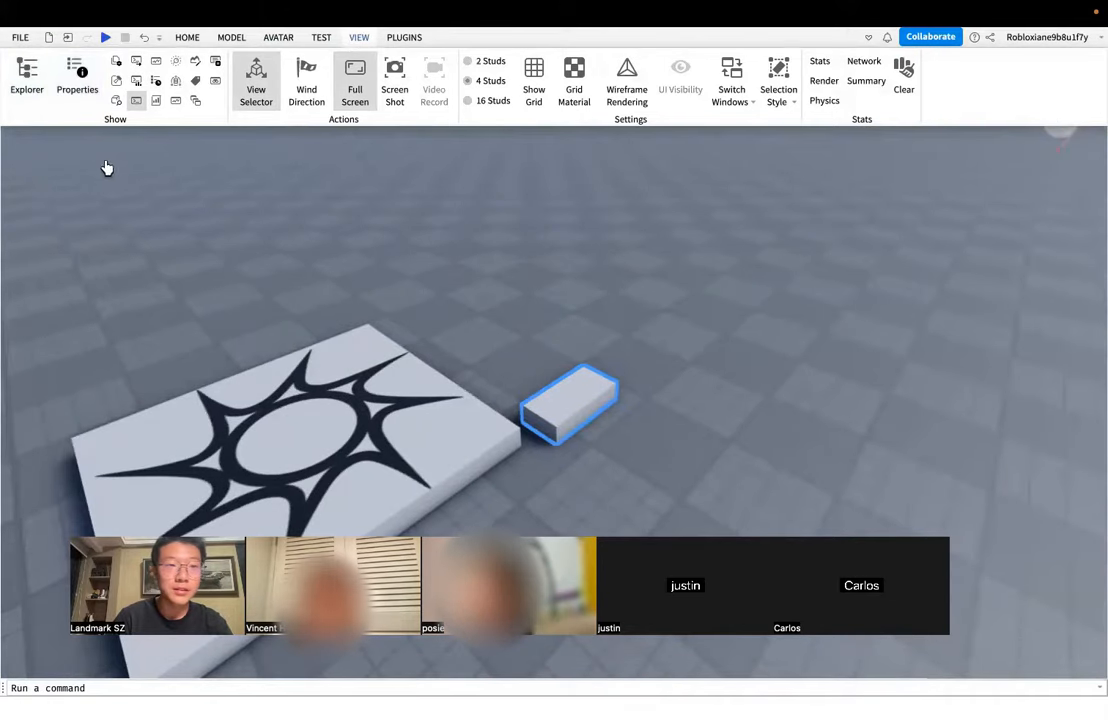
- Show the Properties and Explorer windows again
click(78, 93)
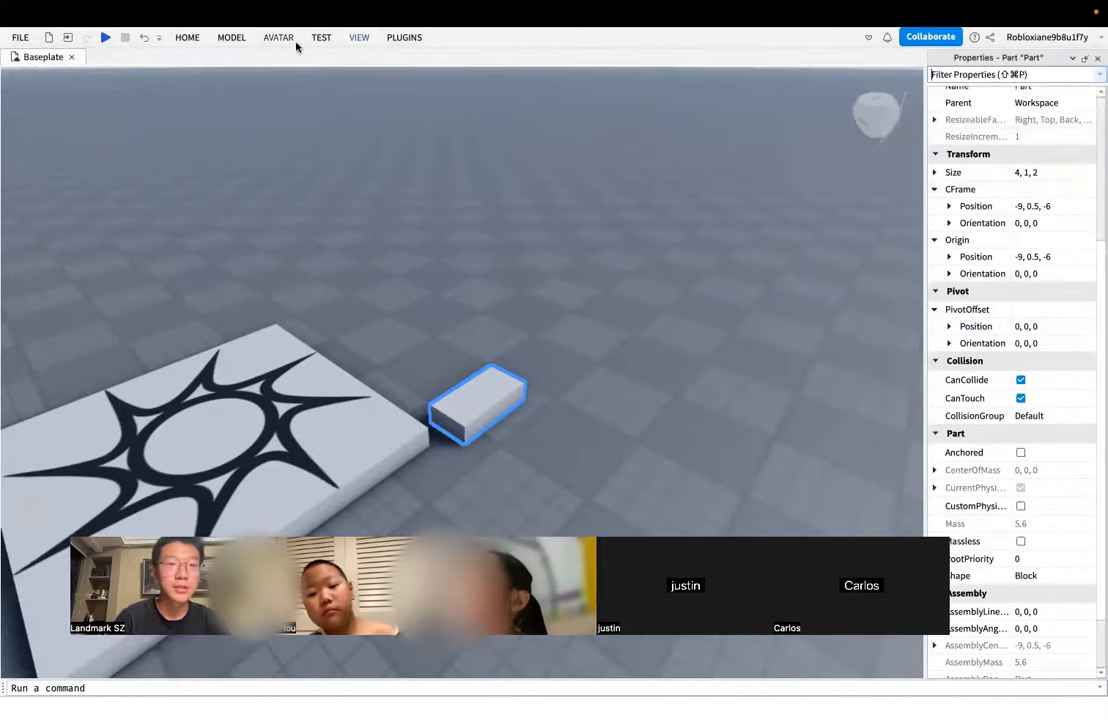
click(357, 37)
click(27, 92)
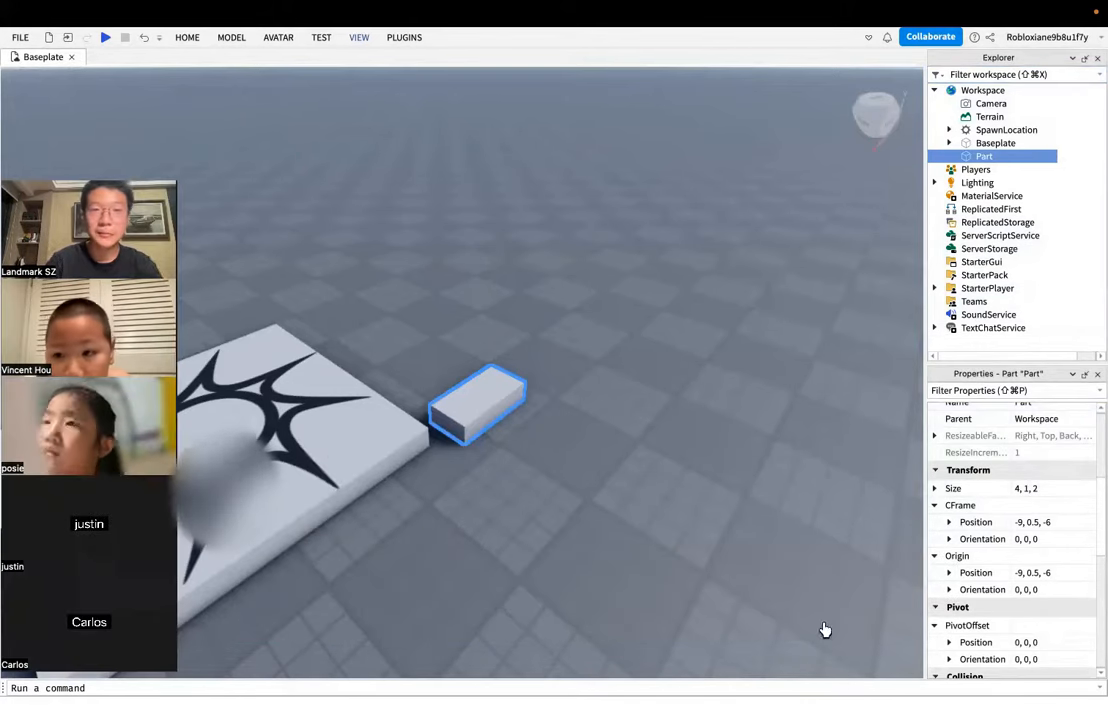
click(360, 38)
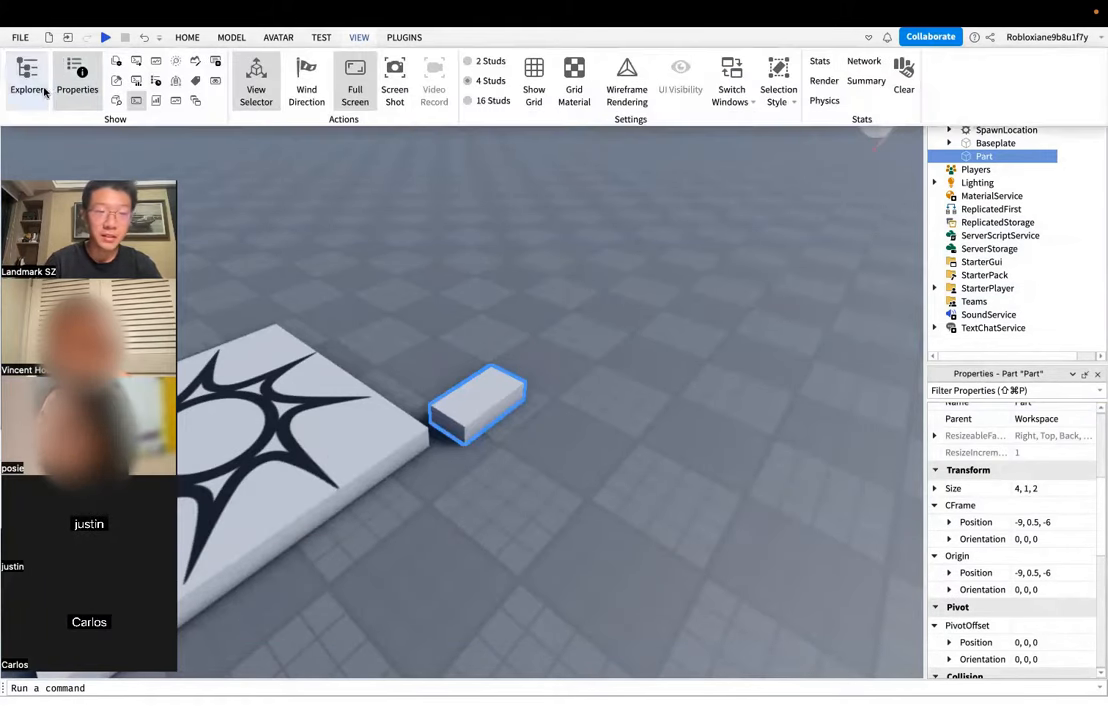
click(478, 210)
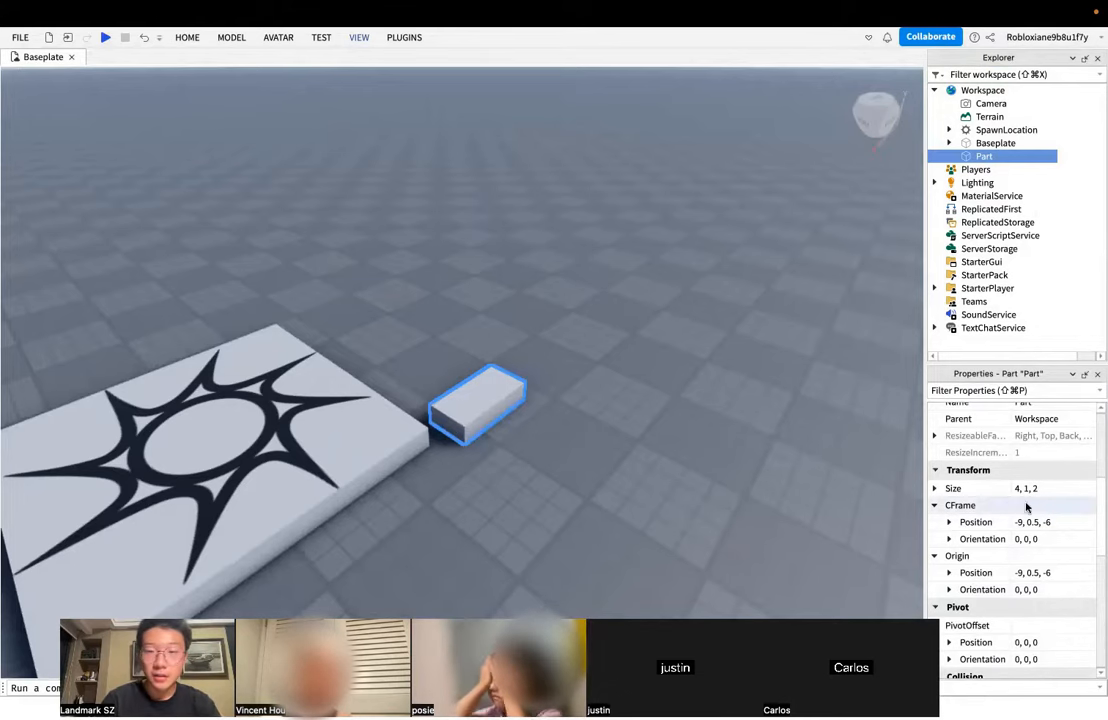
- Set the selected block part's Size to 20, 20, 20
click(1000, 490)
scroll(1000, 495, up, 5)
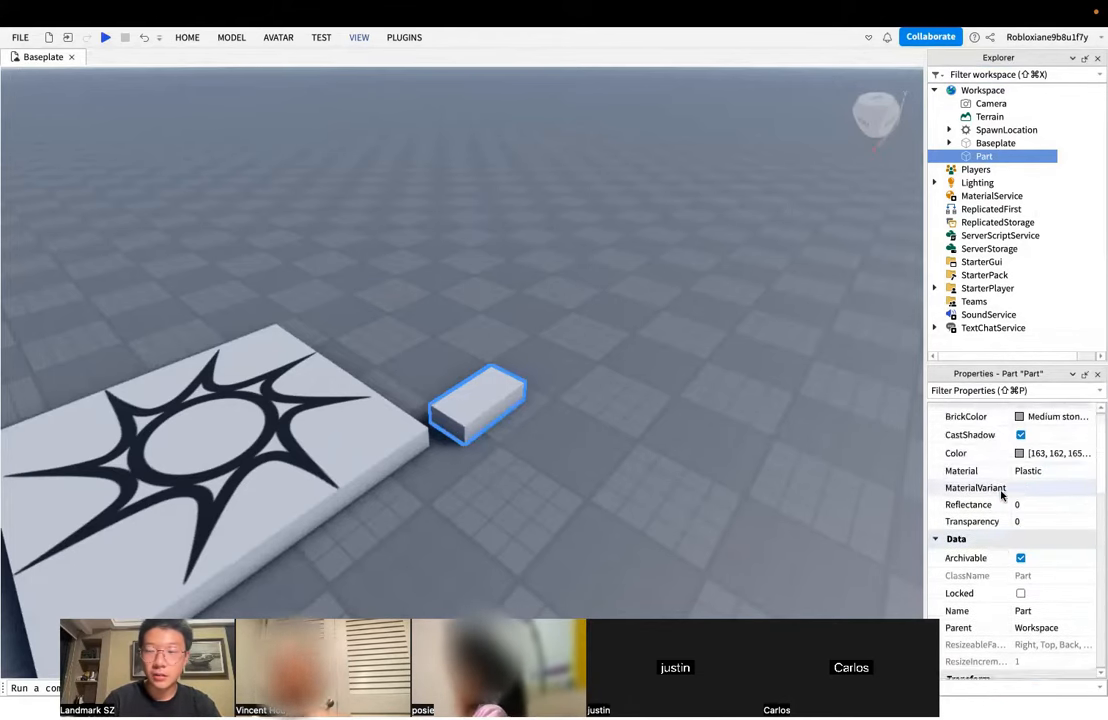
scroll(1000, 495, down, 2)
scroll(1001, 495, down, 3)
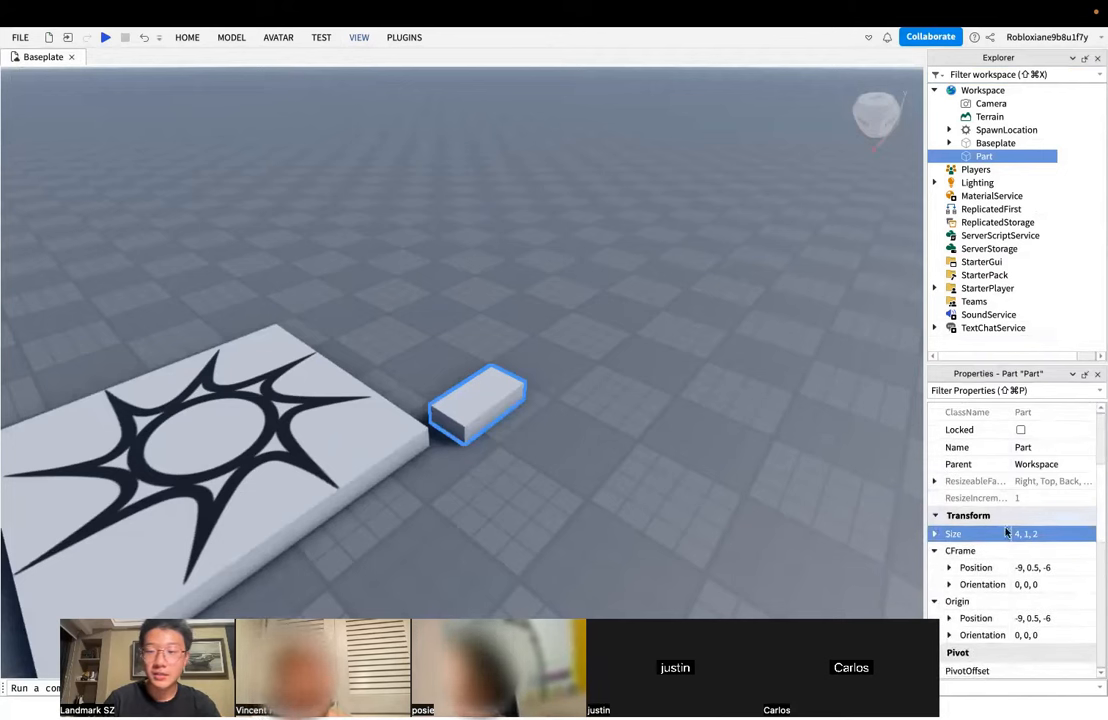
click(1040, 534)
text(20,)
key(BackSpace)
key(BackSpace)
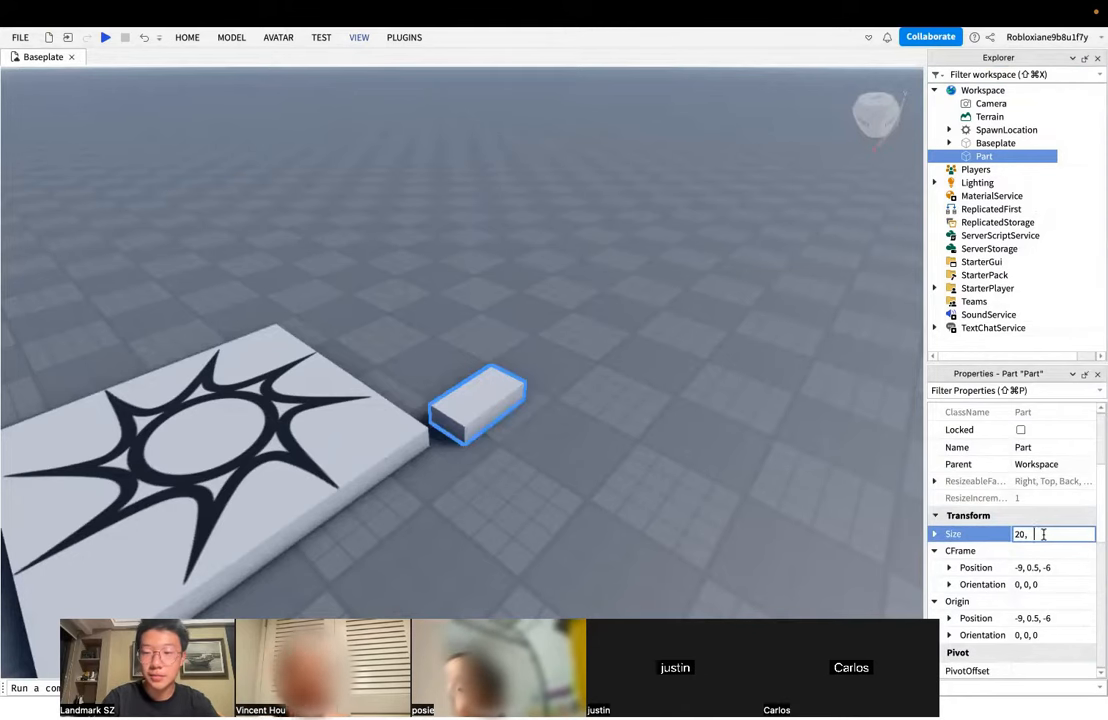
text(20,20)
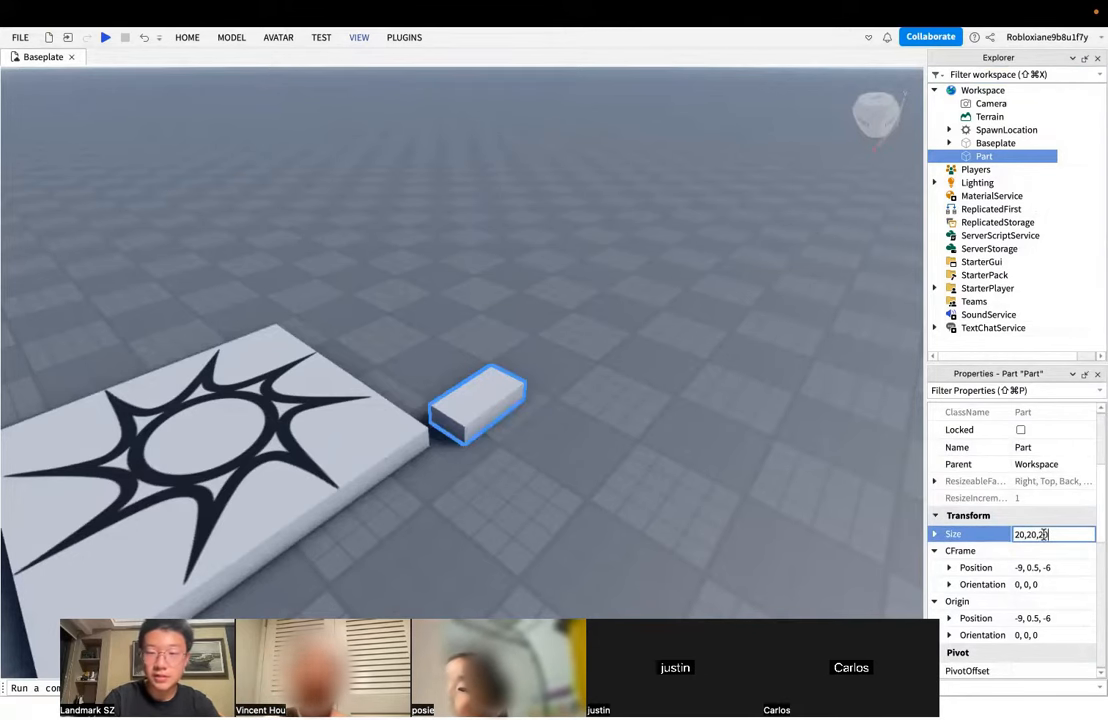
key(Return)
- Look over the enlarged block and the spawn location from different distances and angles
scroll(625, 457, up, 2)
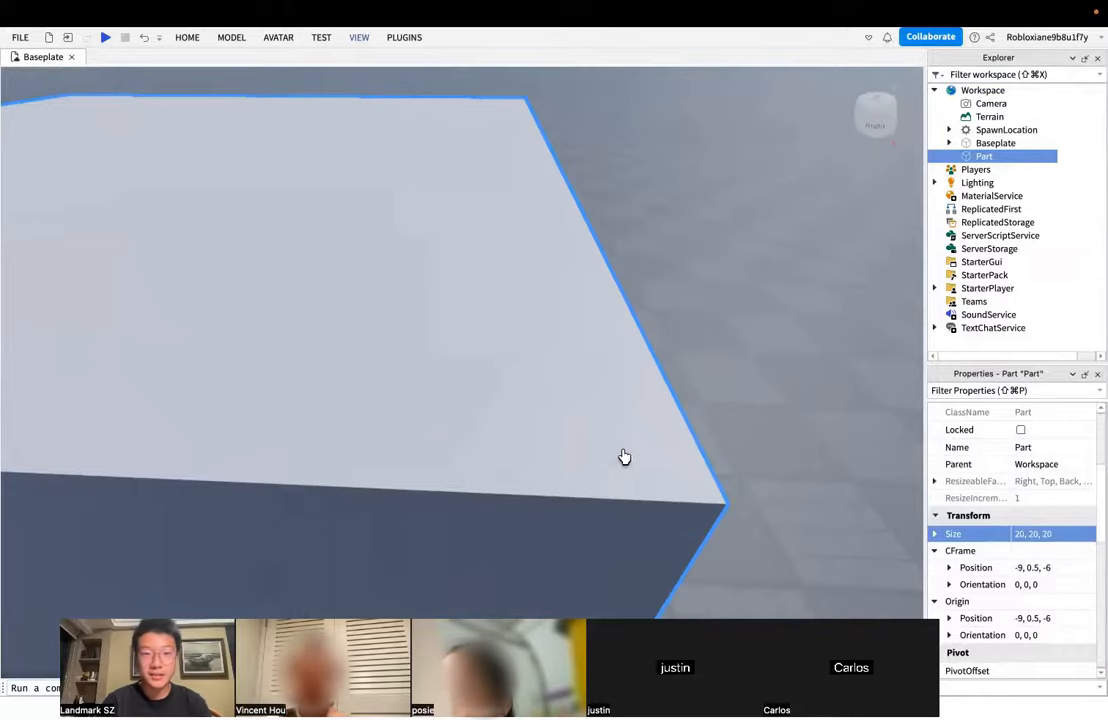
scroll(740, 410, down, 5)
key(a)
right_drag(683, 410, 683, 410)
key(d)
key(w)
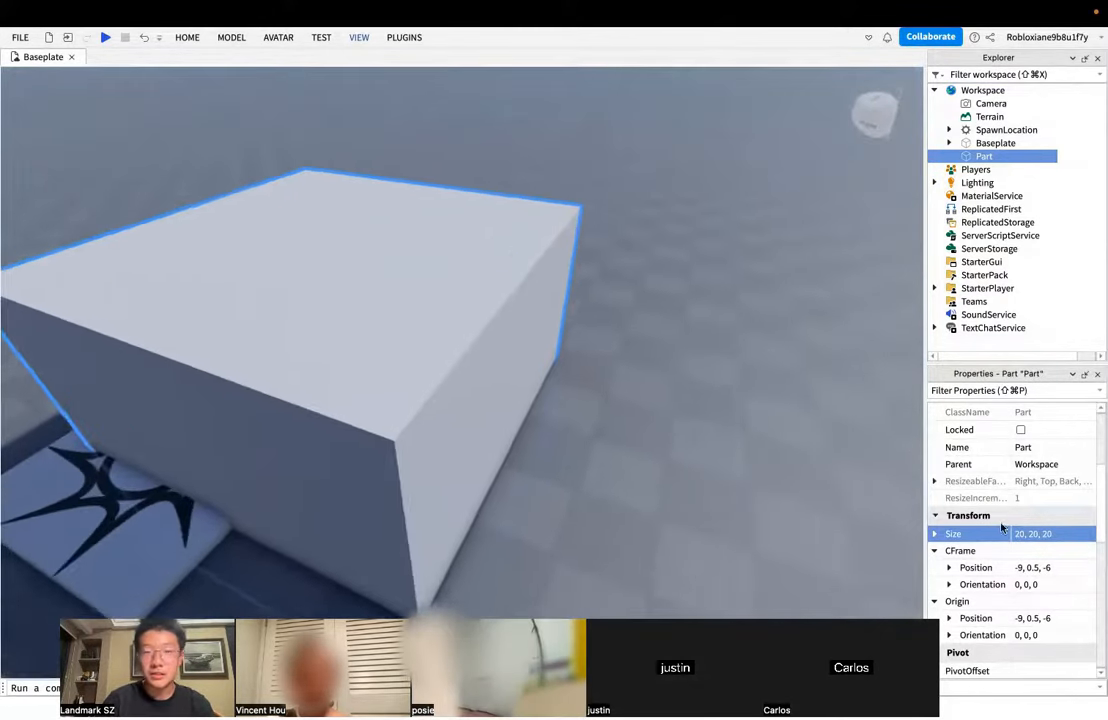
key(s)
- Use the Scale tool to shrink the block to 14 studs in both height (Y) and width (X)
click(229, 41)
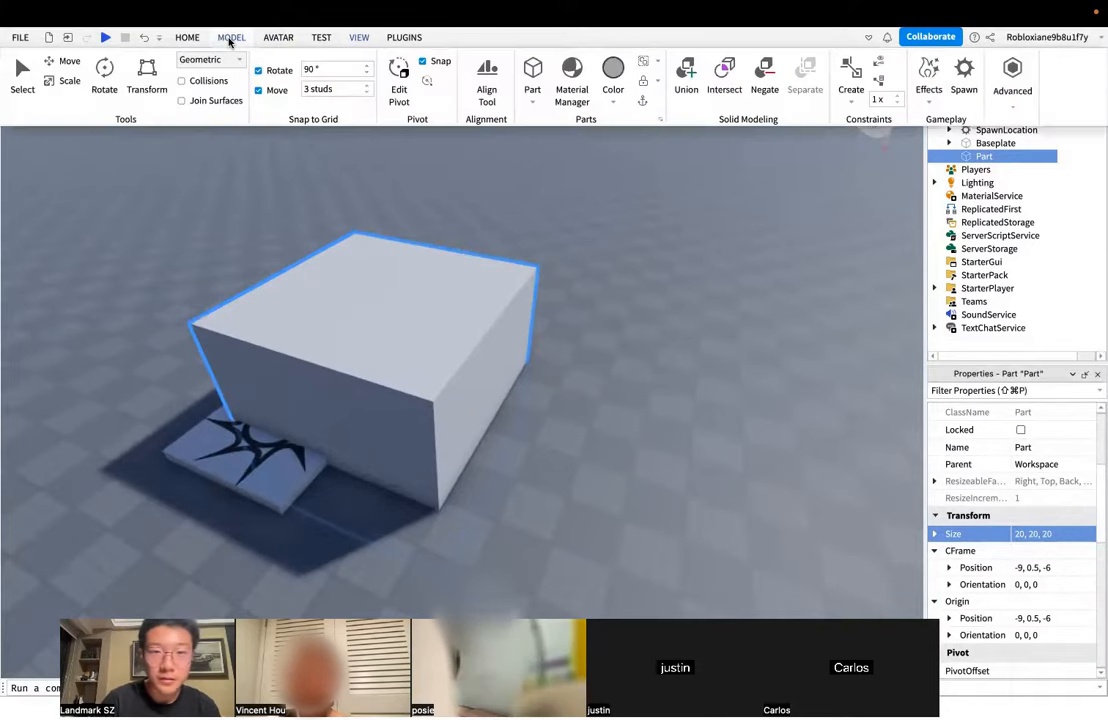
click(228, 39)
click(188, 39)
click(236, 40)
click(197, 39)
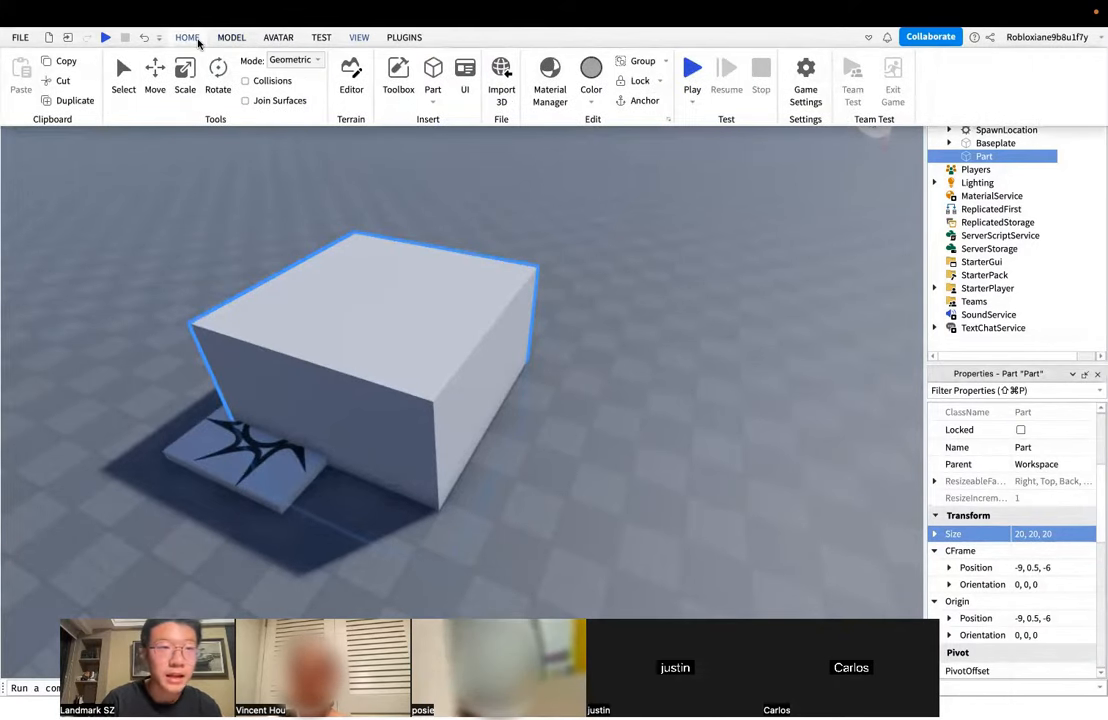
click(230, 41)
click(182, 41)
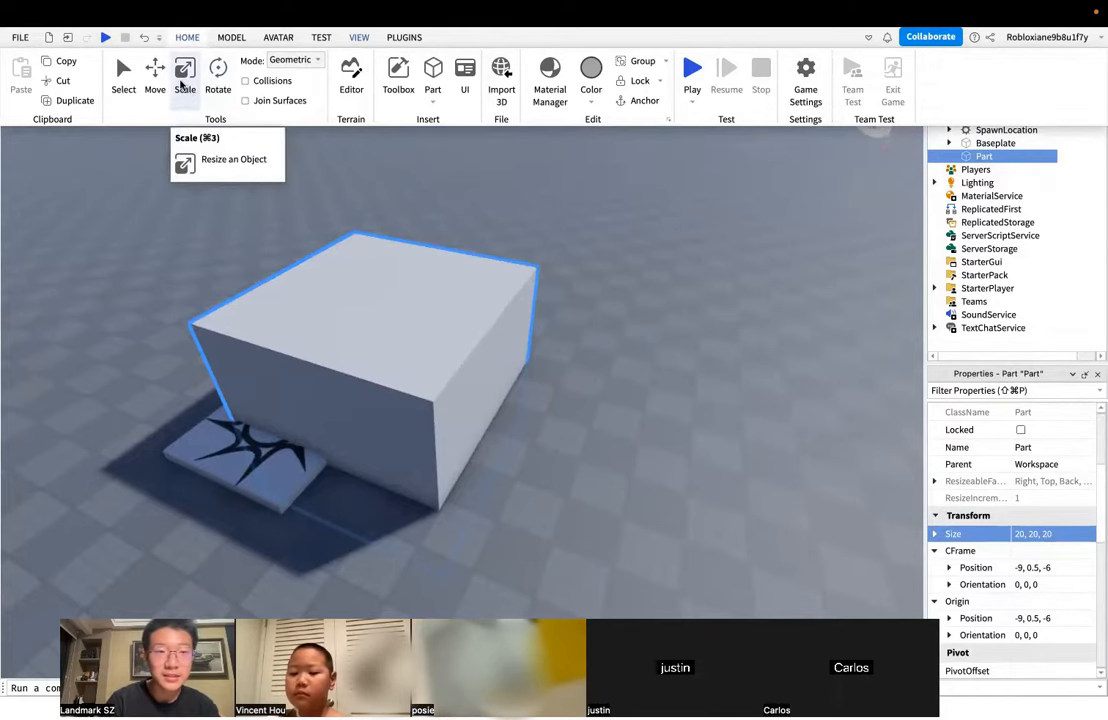
click(183, 80)
mouse_move(521, 427)
mouse_down()
mouse_move(768, 498)
mouse_move(494, 423)
mouse_move(714, 489)
mouse_move(521, 427)
mouse_up()
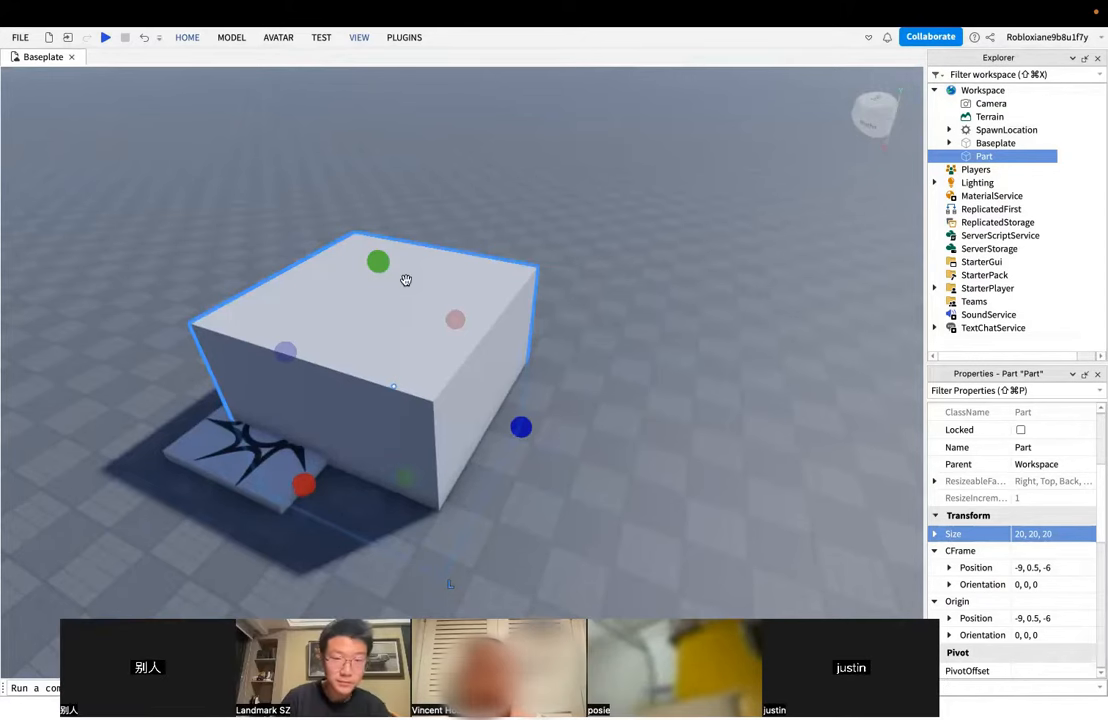
drag(377, 265, 331, 424)
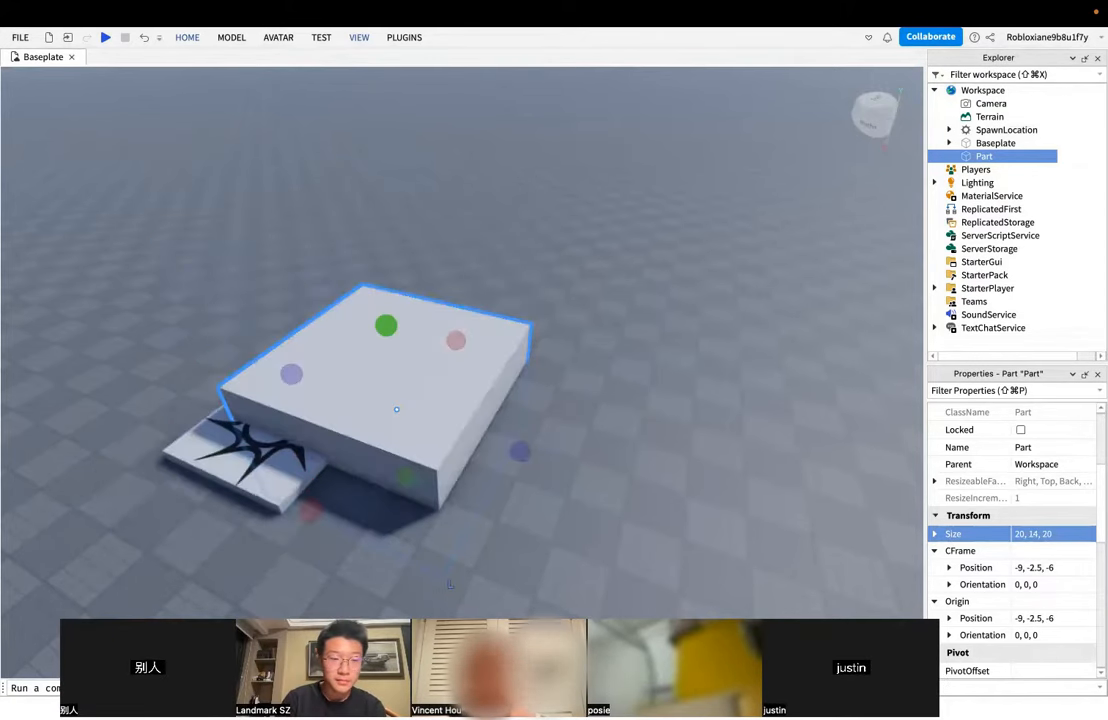
drag(455, 337, 432, 379)
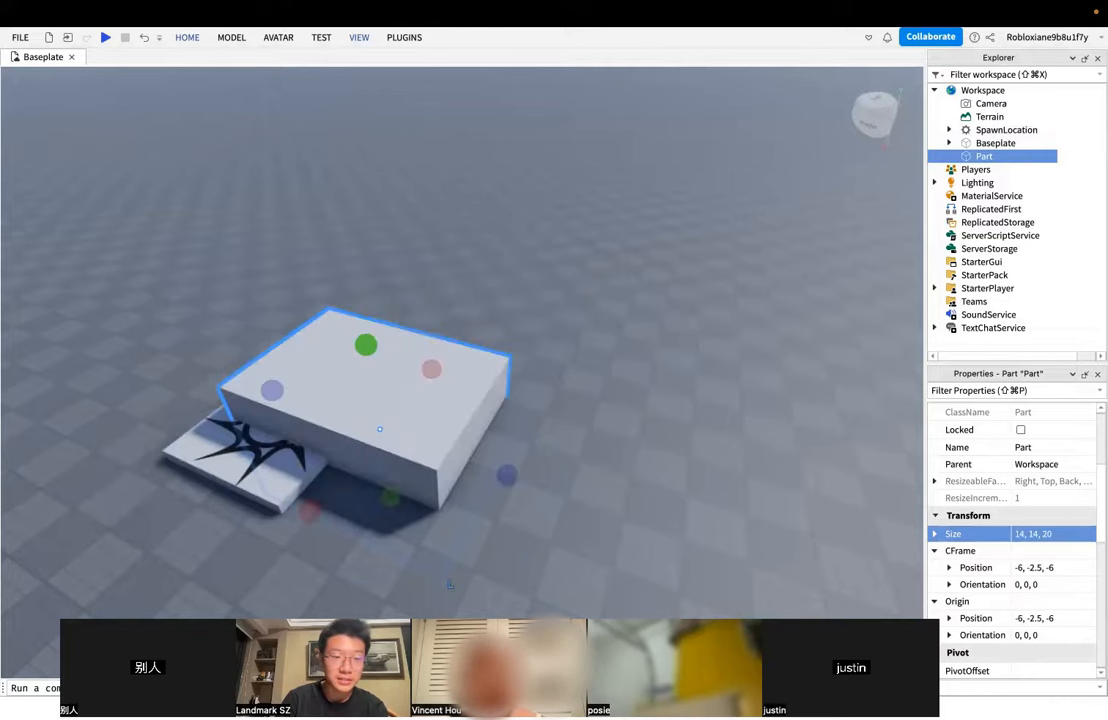
- Scale the block to 17 studs in X and raise its top, then trim its underside to a 20-stud height
drag(363, 342, 341, 197)
mouse_move(252, 344)
mouse_down()
mouse_move(245, 332)
mouse_move(257, 343)
mouse_up()
drag(427, 334, 441, 309)
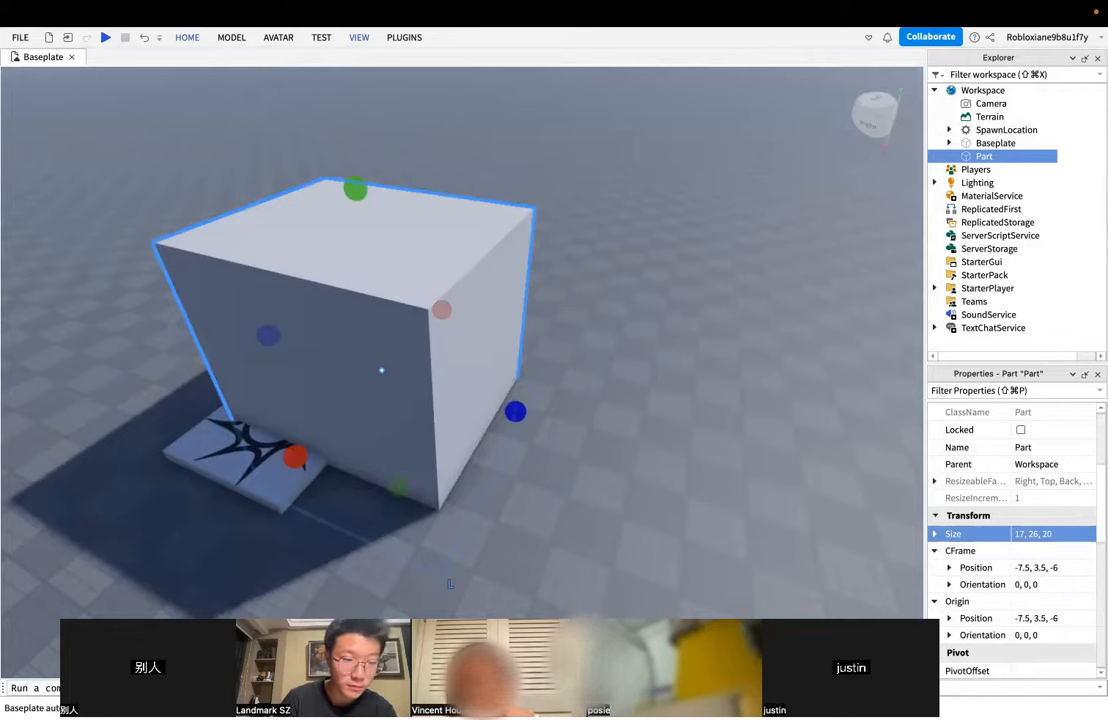
drag(398, 489, 423, 447)
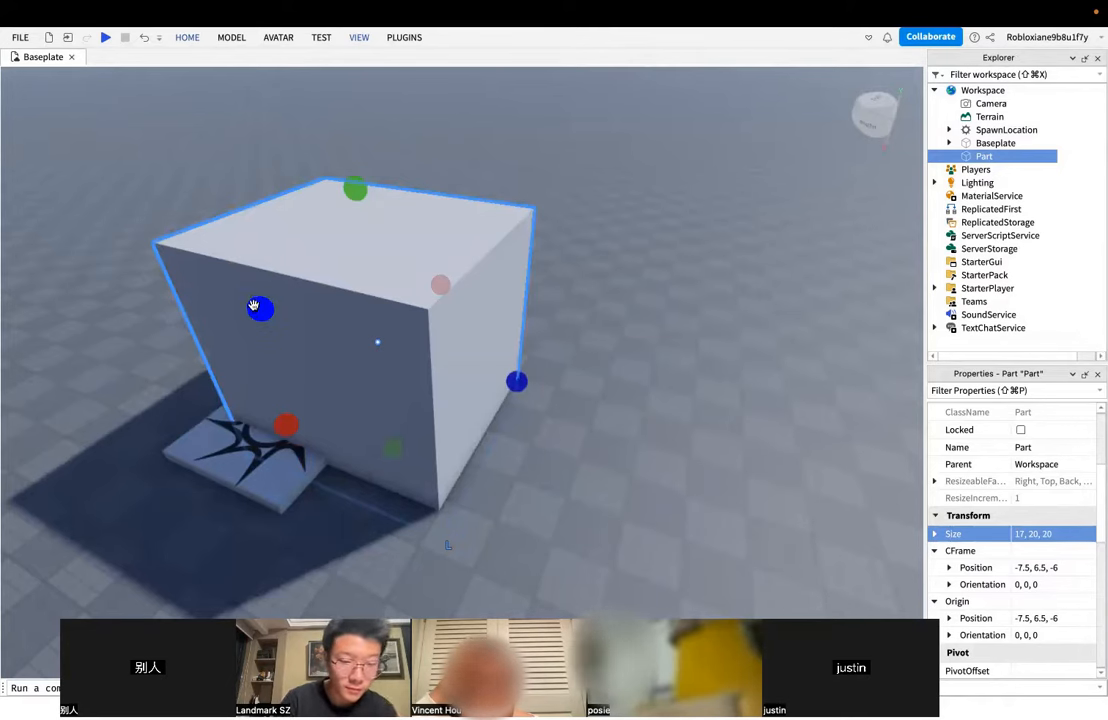
- Move the scaled block up onto the baseplate's surface, behind and clear of the spawn location, and deselect it
drag(254, 306, 372, 396)
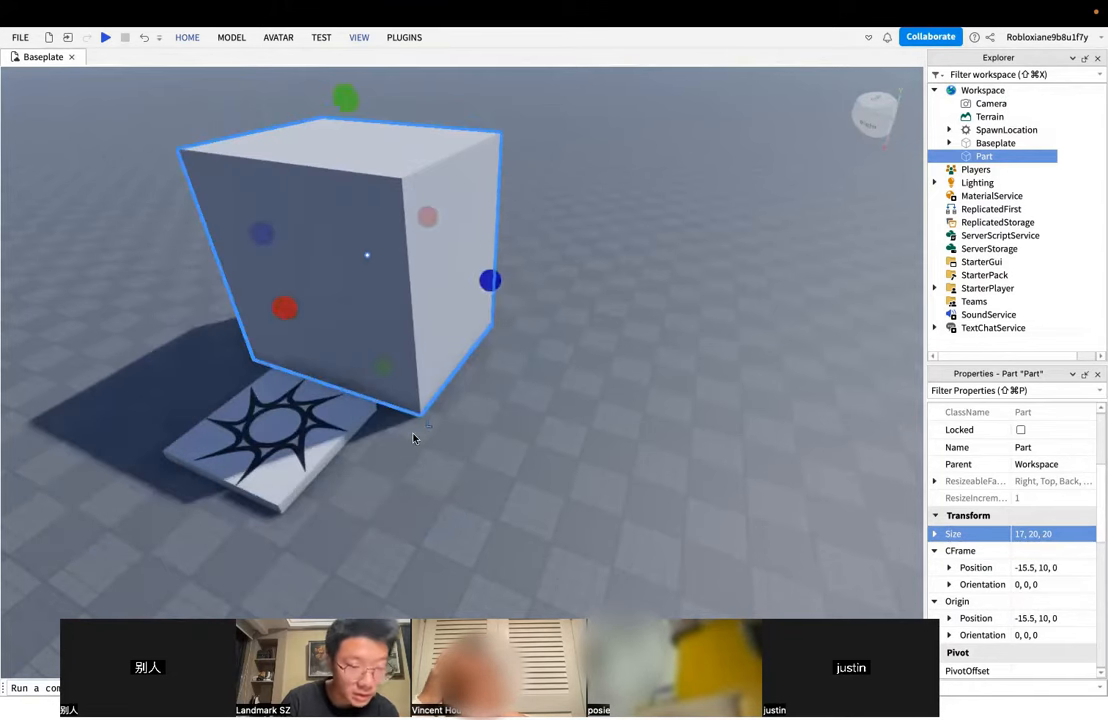
click(182, 37)
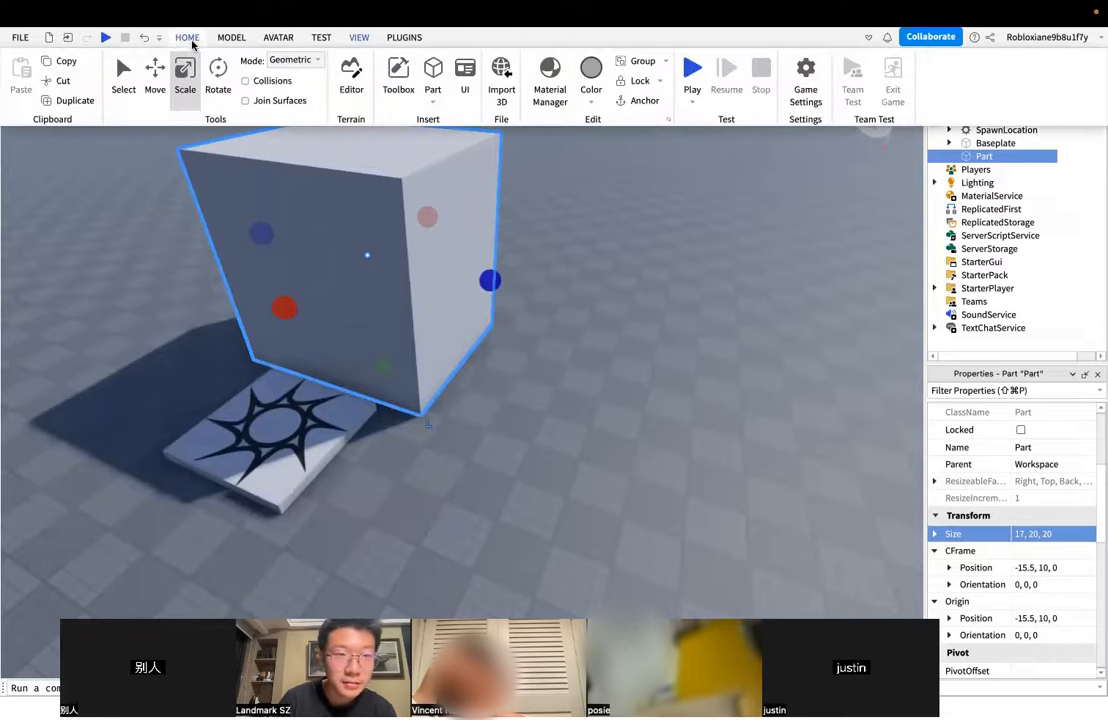
click(174, 358)
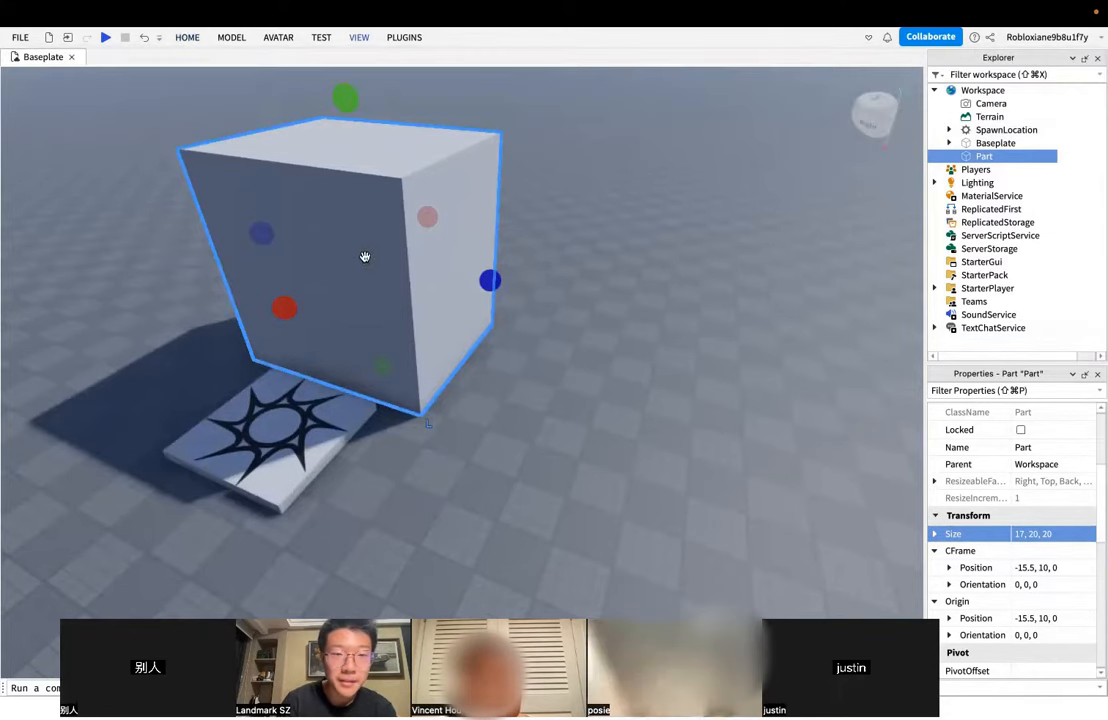
drag(378, 289, 470, 381)
click(270, 113)
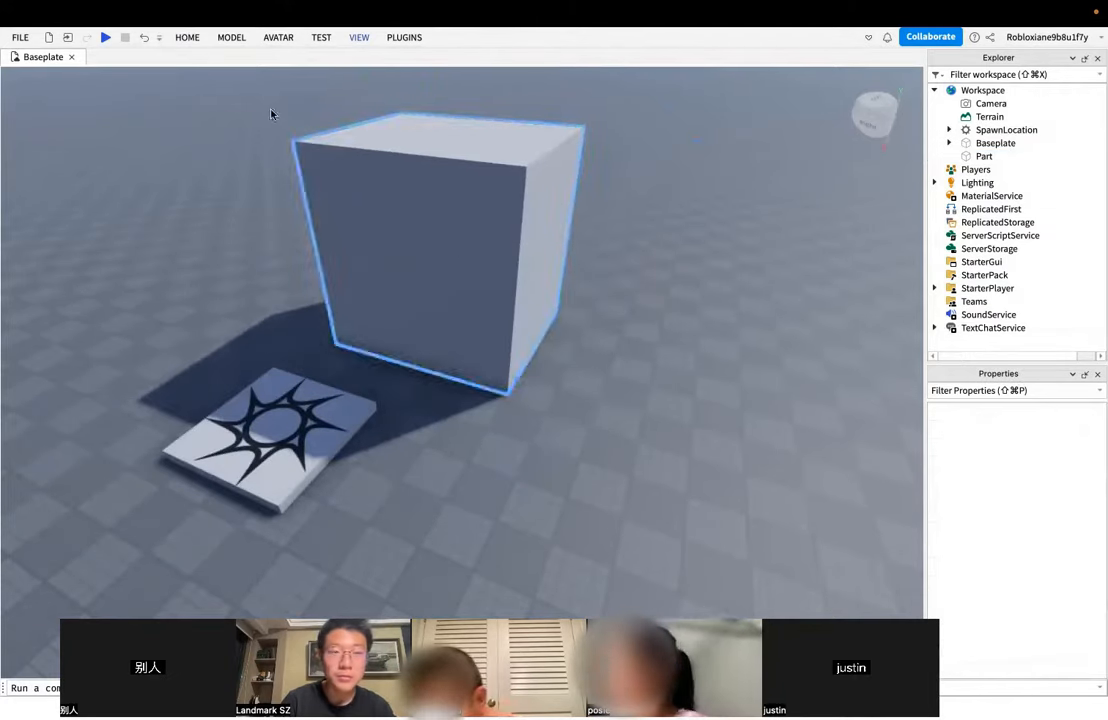
- Select the block with the Move tool and slide it along the blue axis, away from the spawn location
click(192, 41)
click(192, 41)
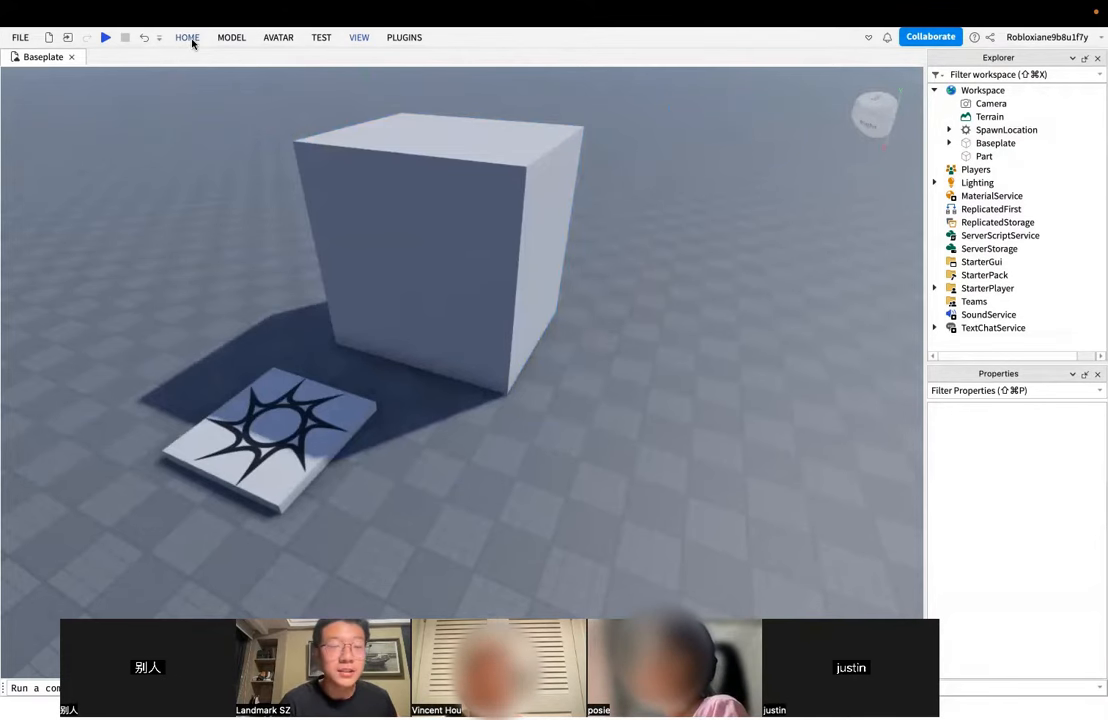
click(197, 41)
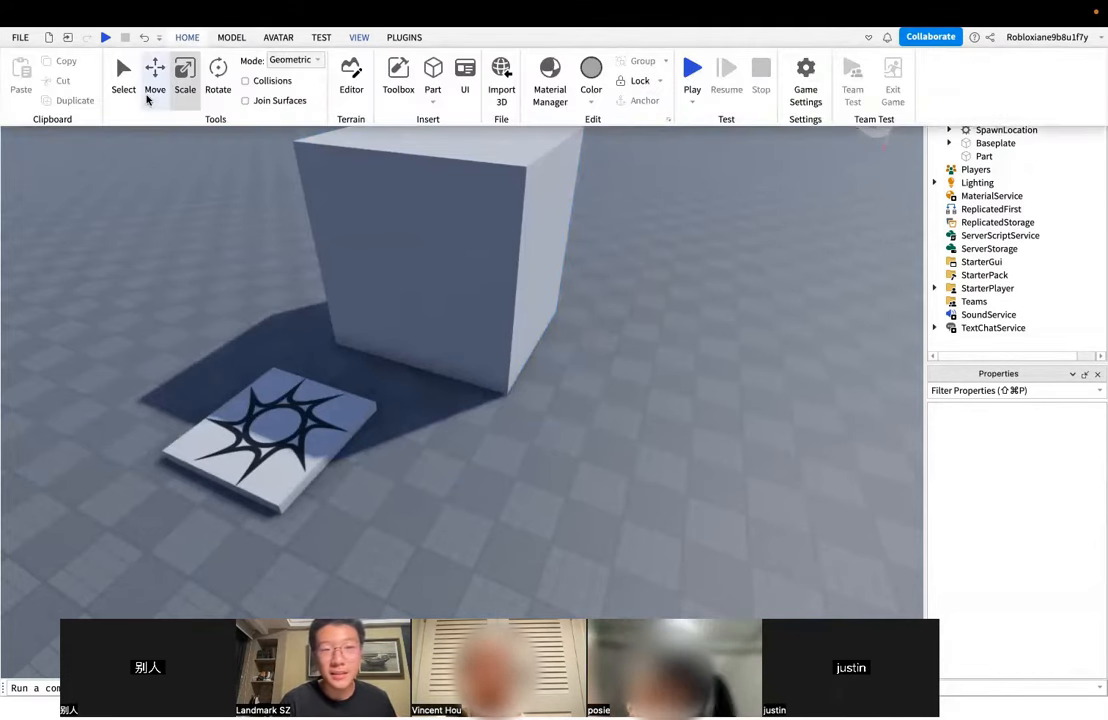
right_drag(611, 387, 625, 401)
click(191, 40)
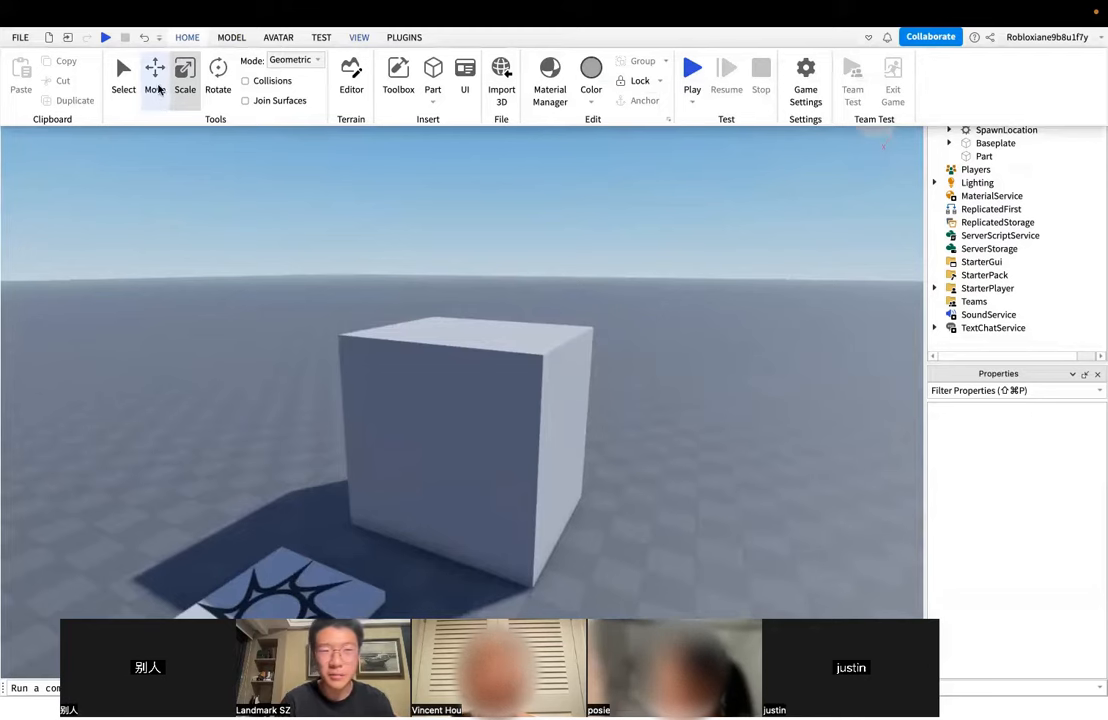
click(155, 78)
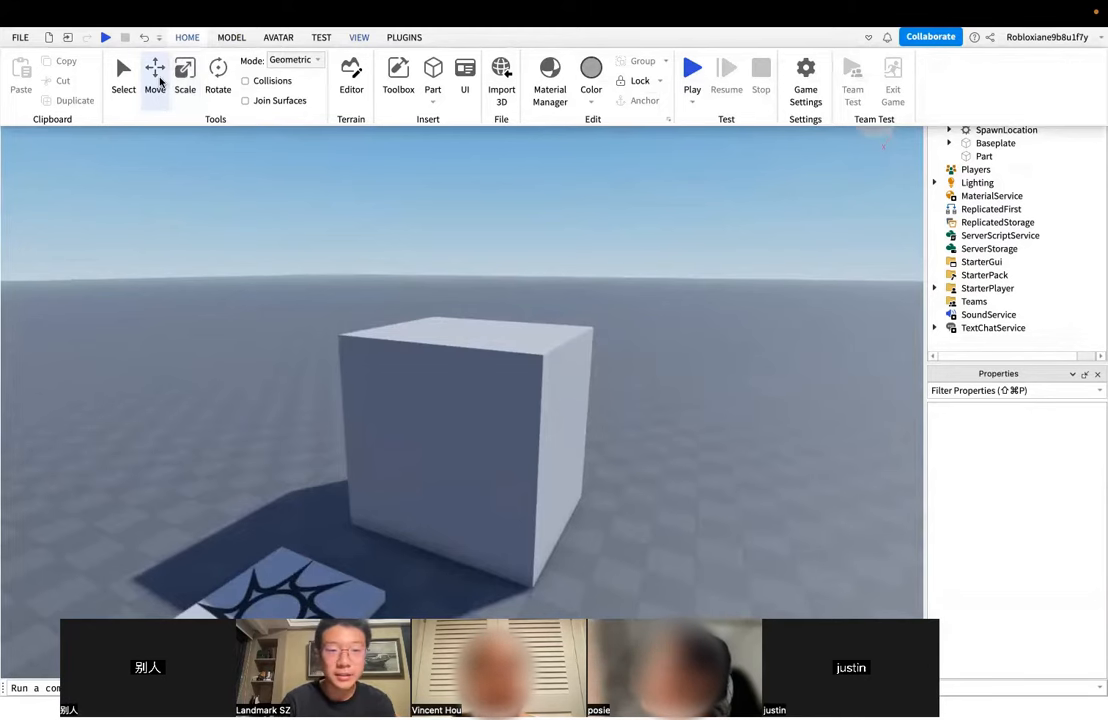
click(451, 378)
right_drag(658, 377, 660, 379)
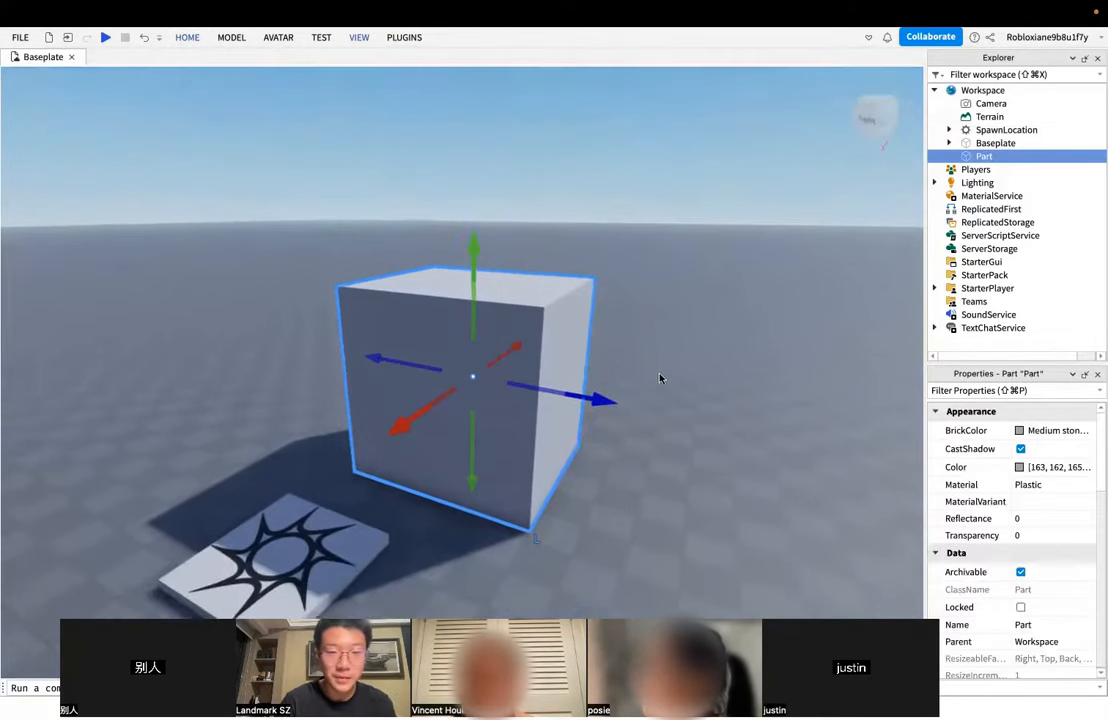
drag(579, 391, 634, 438)
mouse_move(478, 435)
mouse_down()
mouse_move(564, 383)
mouse_move(483, 449)
mouse_up()
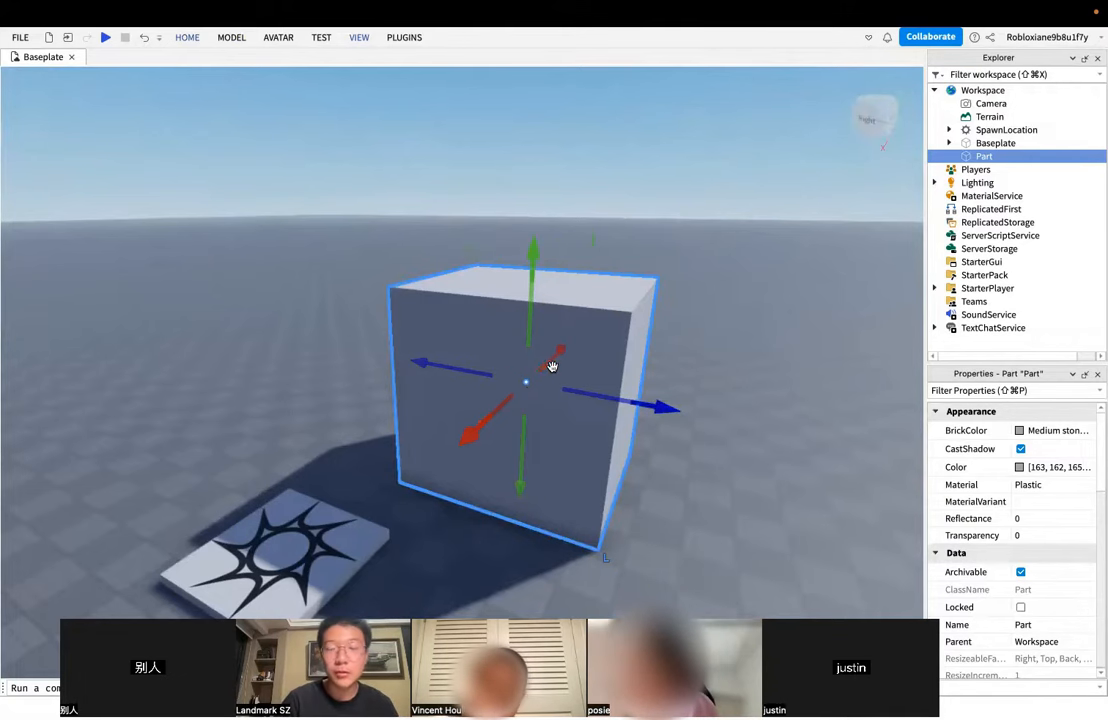
drag(546, 365, 552, 413)
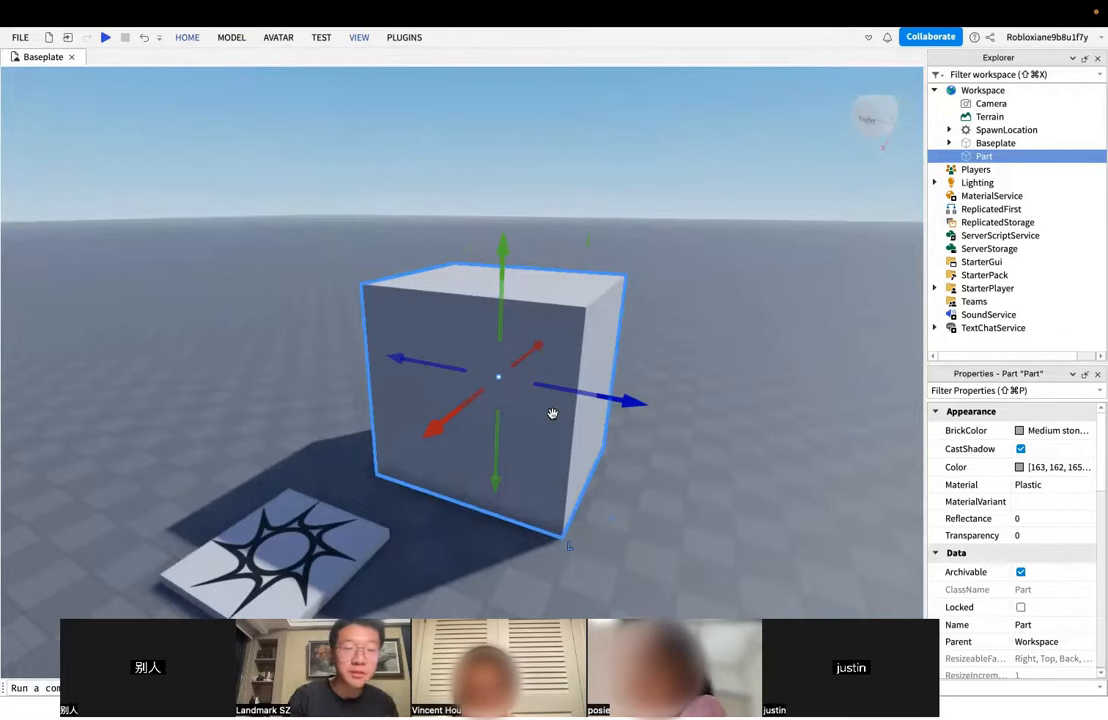
- Reposition the block along its move axes so it sits closer behind the spawn location, and deselect it
mouse_move(493, 315)
mouse_down()
mouse_move(495, 218)
mouse_move(489, 319)
mouse_up()
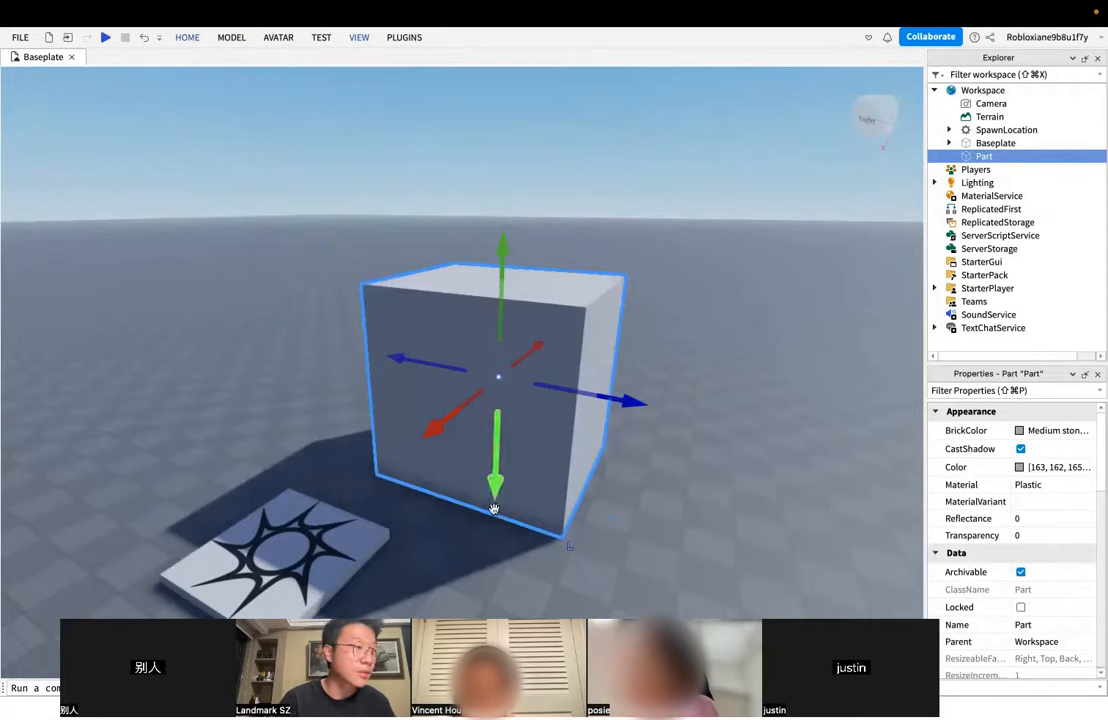
mouse_move(493, 509)
mouse_down()
mouse_move(495, 549)
mouse_move(497, 460)
mouse_move(495, 500)
mouse_up()
mouse_move(589, 411)
mouse_down()
mouse_move(663, 413)
mouse_move(408, 356)
mouse_move(572, 400)
mouse_up()
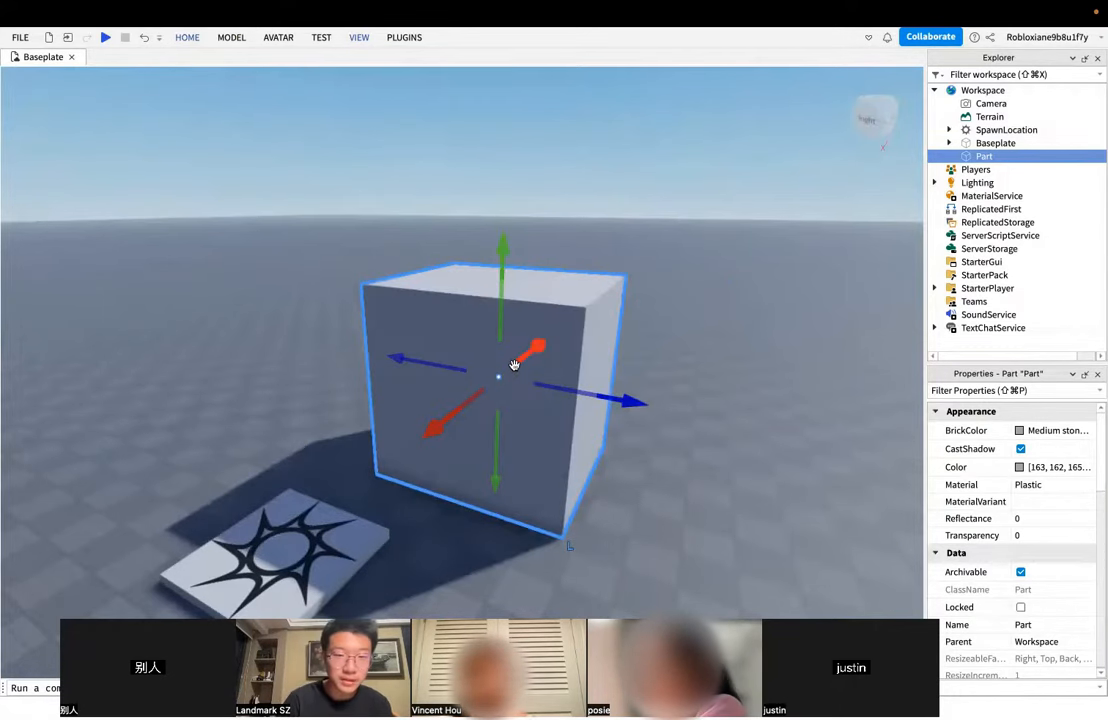
drag(496, 381, 453, 400)
drag(453, 346, 470, 515)
click(711, 500)
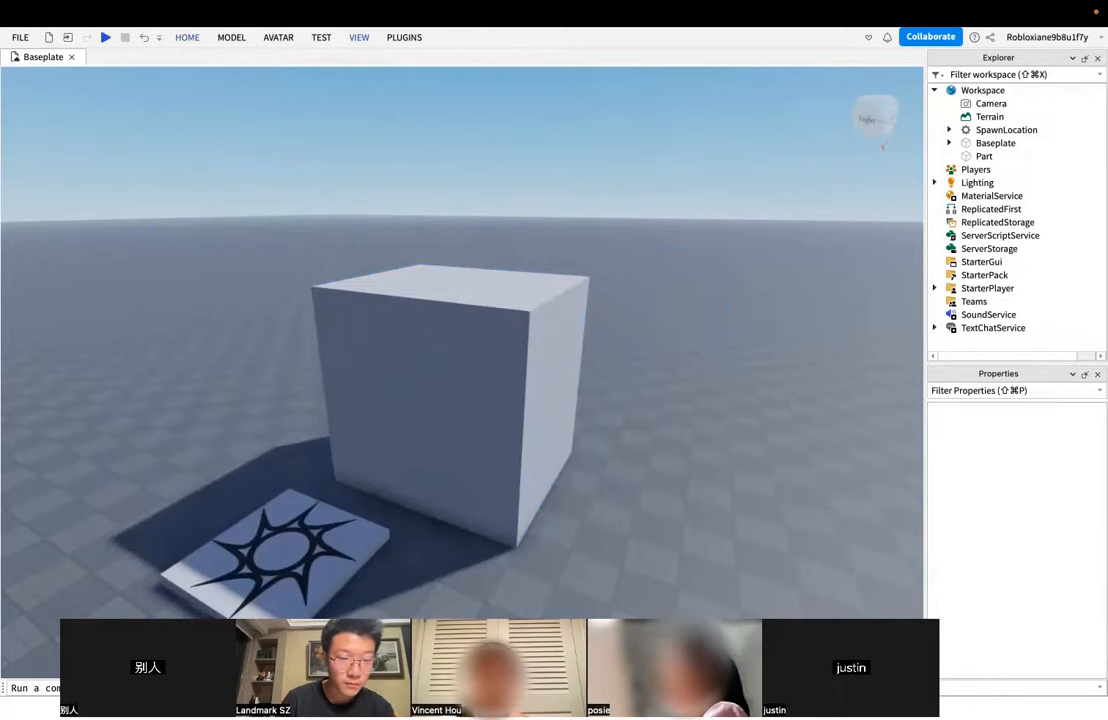
- Reselect the block with the Move tool and slide it along the blue axis, nearer to the spawn location
click(455, 384)
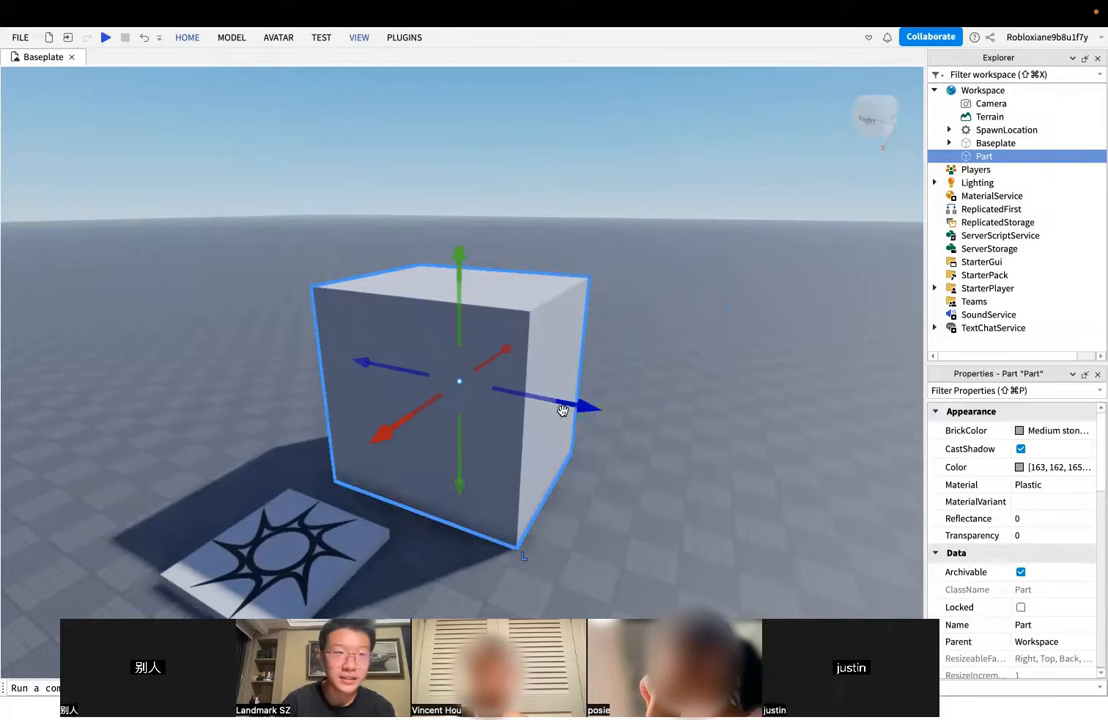
click(176, 36)
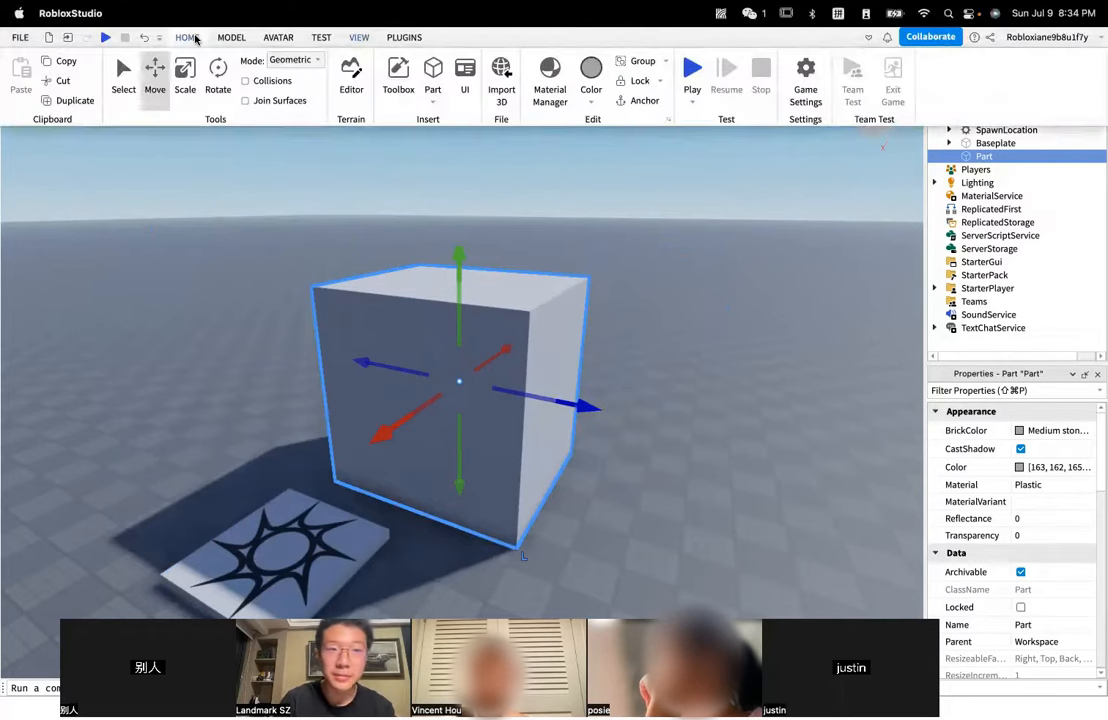
click(155, 89)
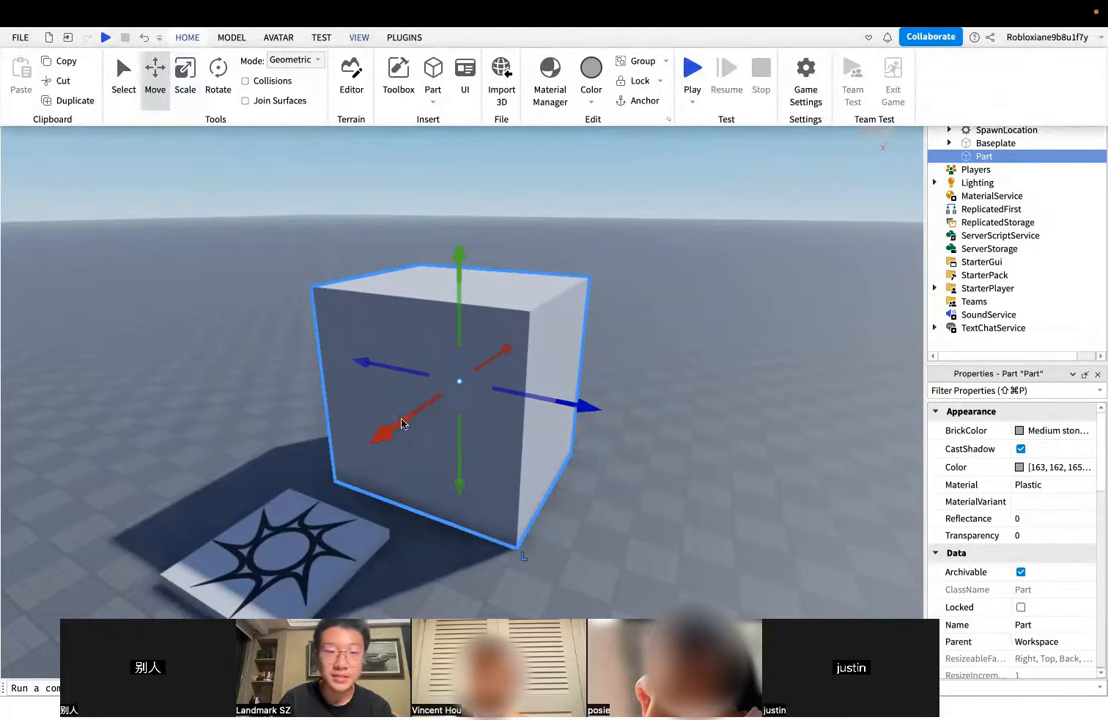
drag(574, 403, 428, 383)
mouse_move(521, 394)
mouse_down()
mouse_move(690, 453)
mouse_move(173, 381)
mouse_move(552, 427)
mouse_move(628, 411)
mouse_move(522, 392)
mouse_up()
drag(352, 400, 368, 430)
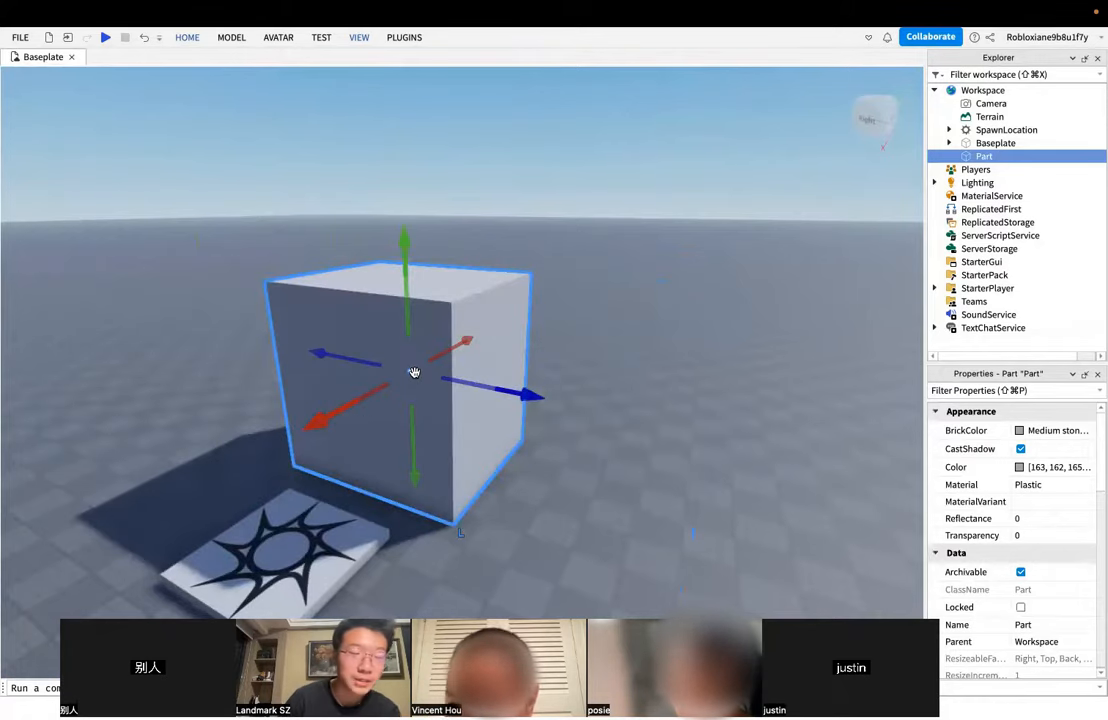
- Look over the moved block and the spawn location from nearby viewpoints, and deselect the block
right_drag(653, 418, 652, 418)
key(w)
key(s)
key(w)
key(d)
key(a)
key(s)
right_drag(183, 104, 183, 104)
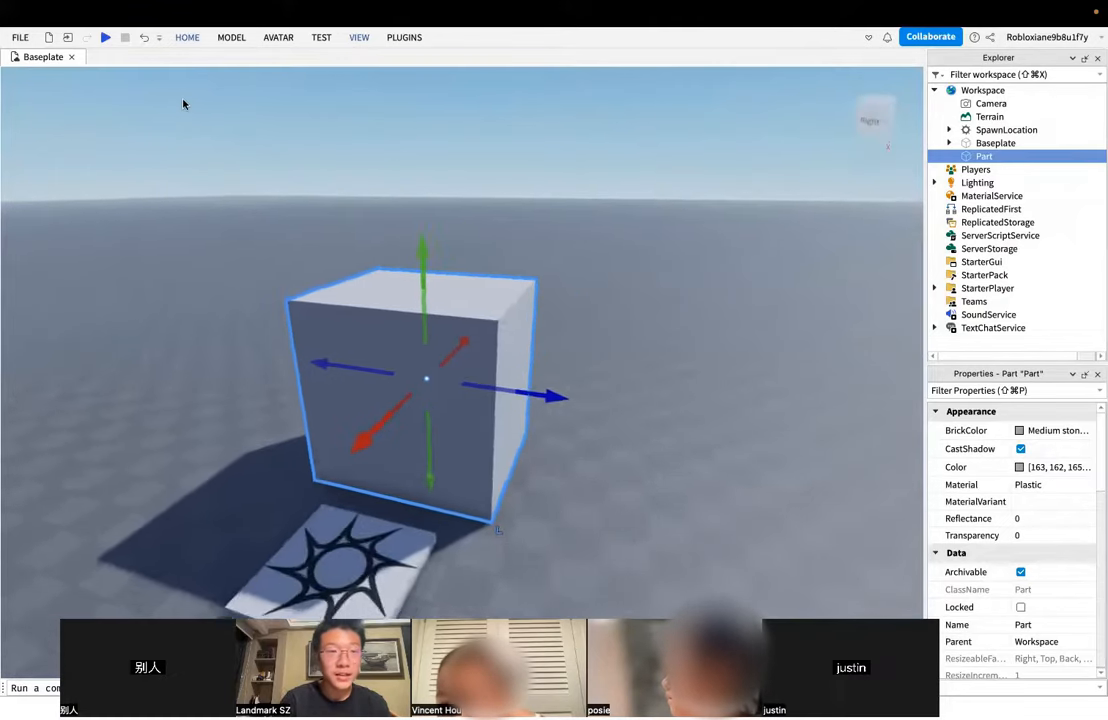
key(w)
click(233, 216)
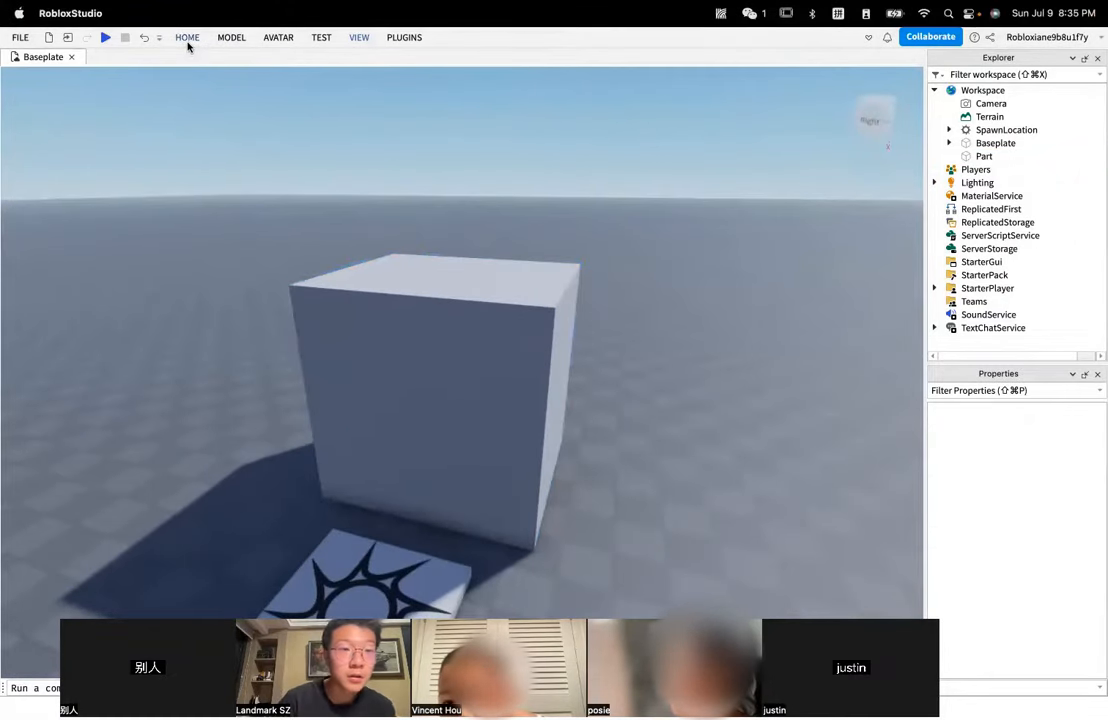
- Start a playtest and run the character off the spawn location and around the block to view its full height
click(187, 38)
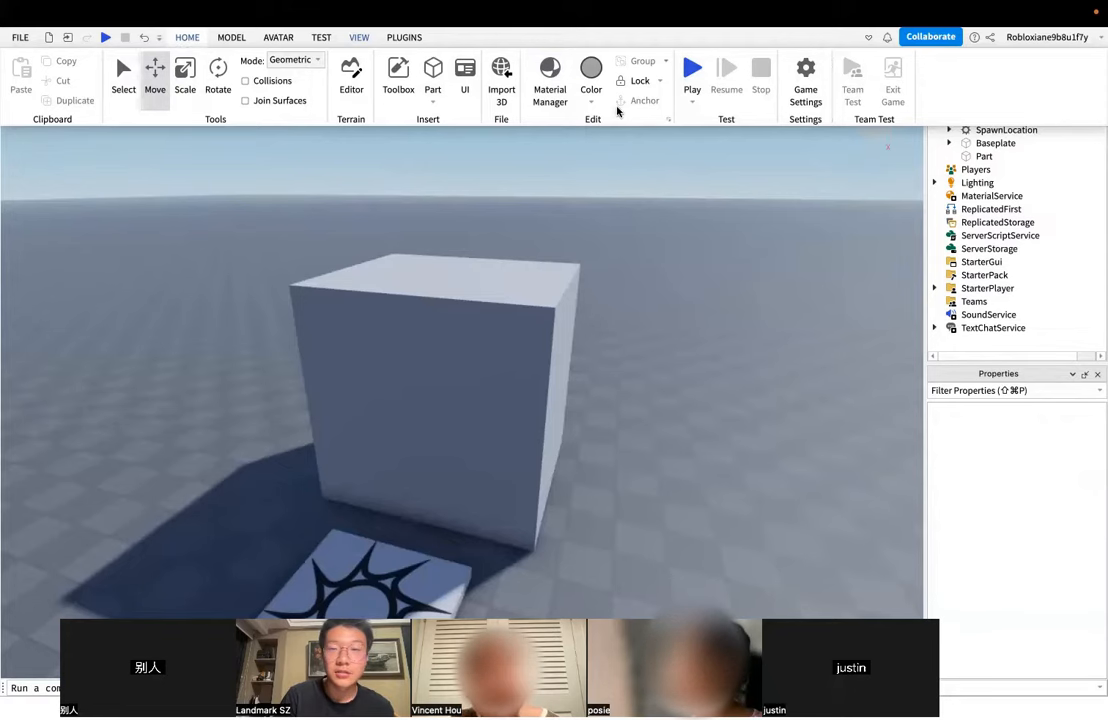
click(693, 70)
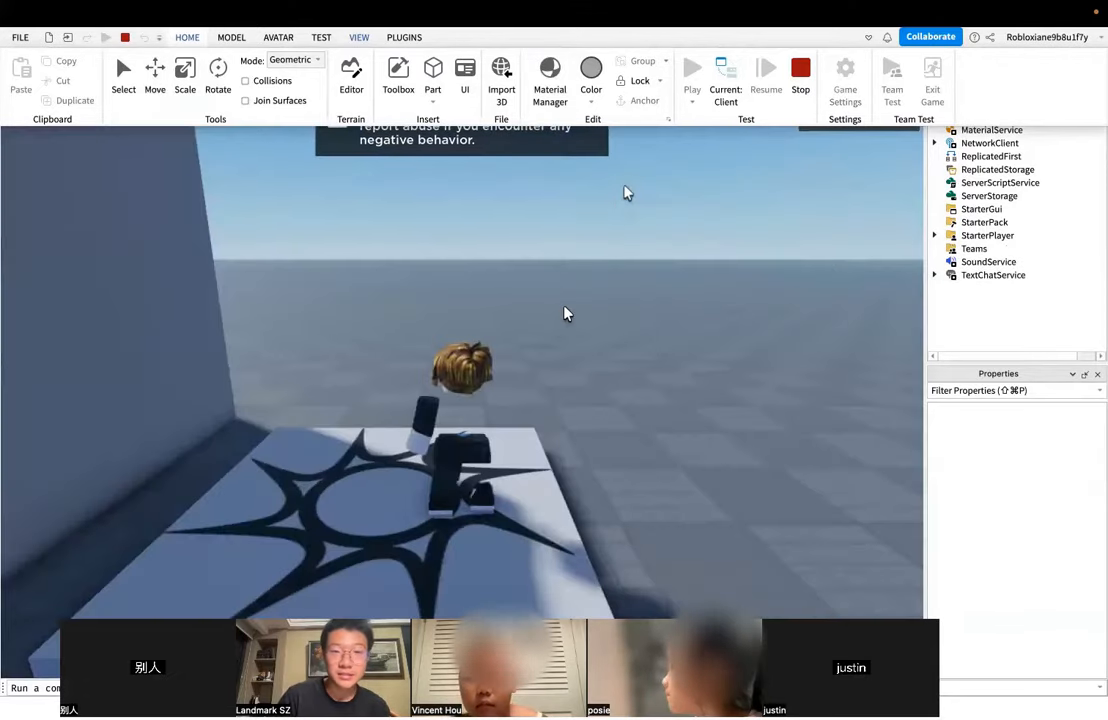
key(a)
key(s)
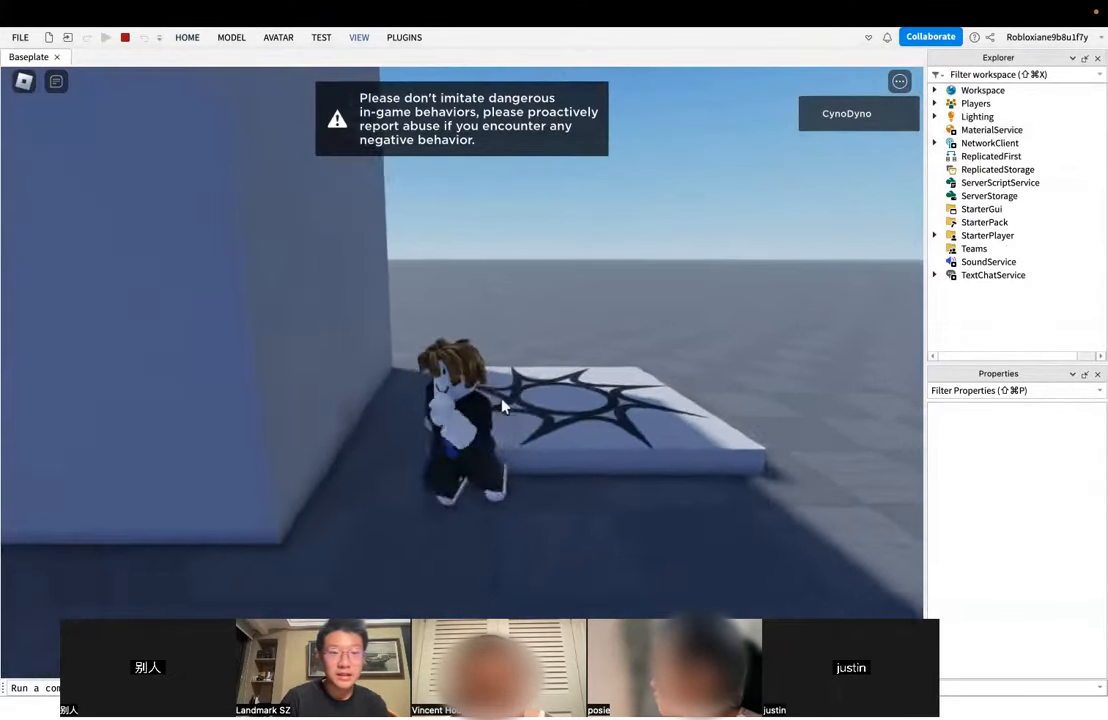
key(w)
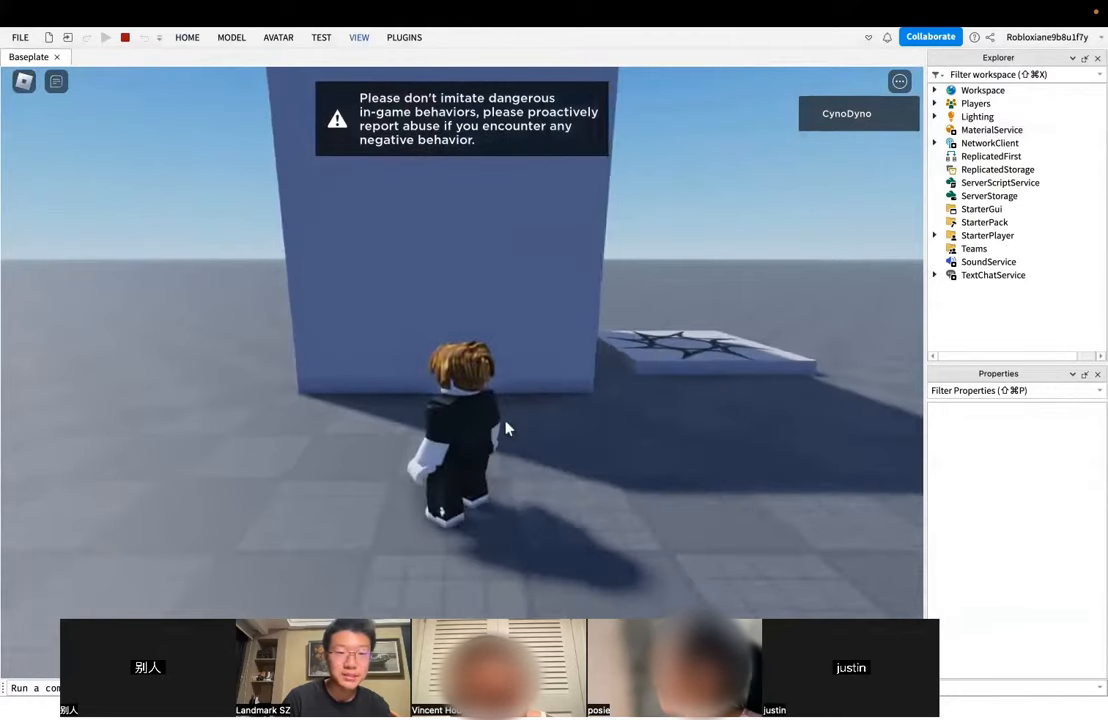
right_drag(478, 421, 478, 421)
key(s)
key(w)
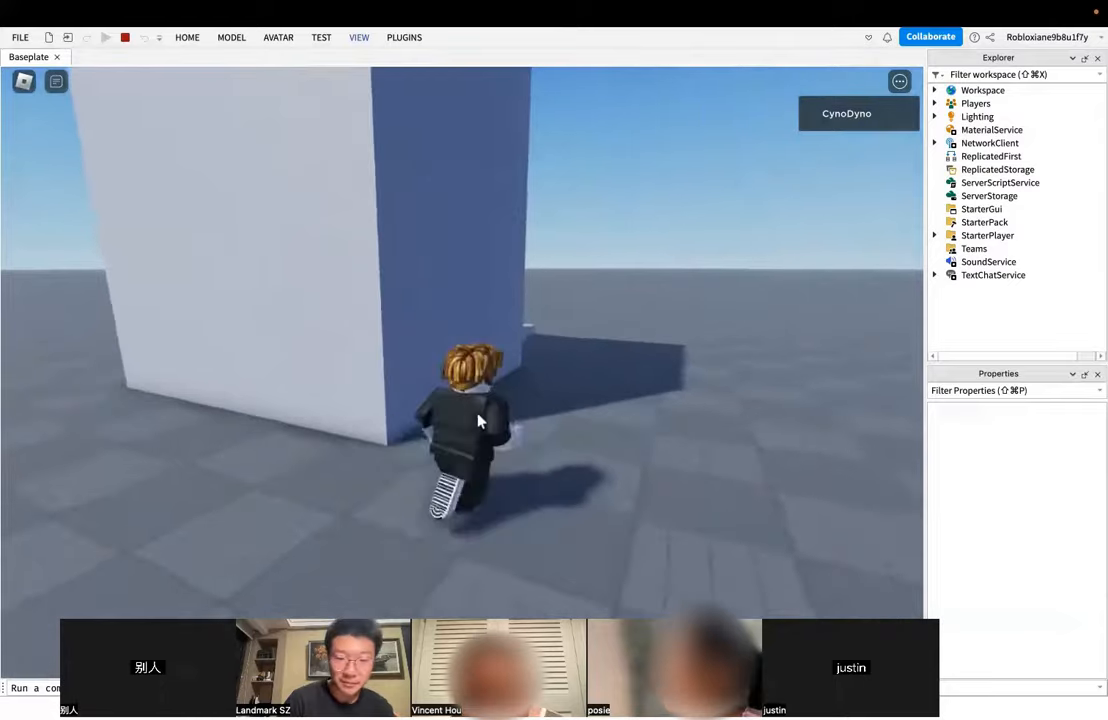
key(s)
key(d)
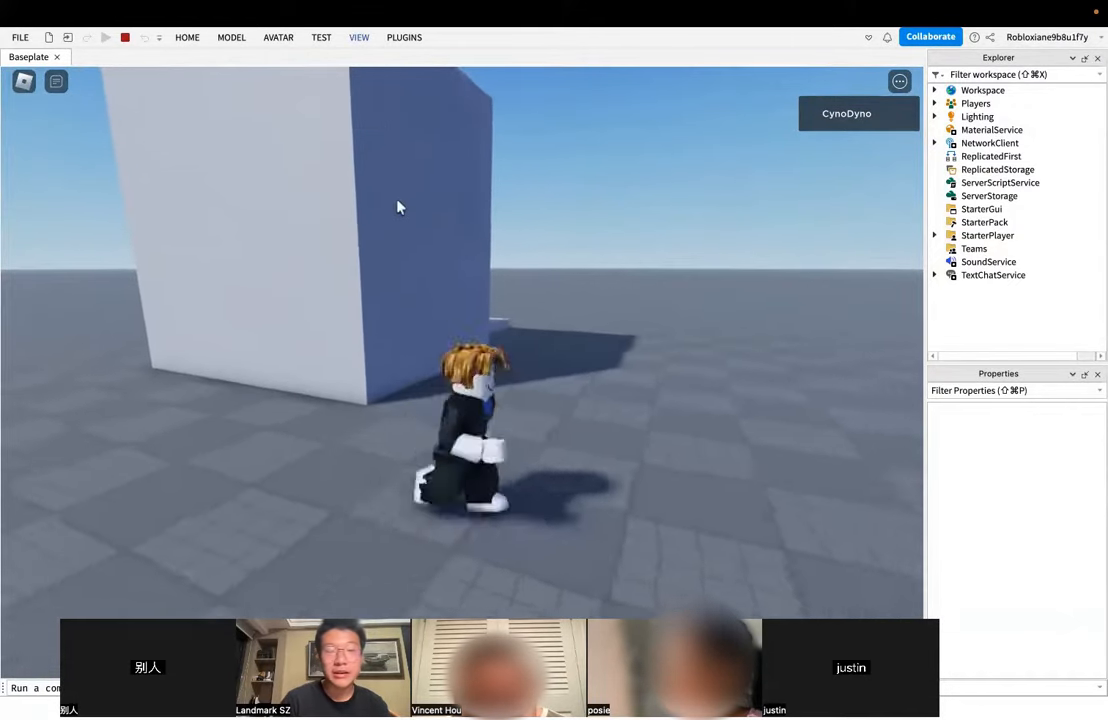
key(s)
right_drag(486, 449, 486, 449)
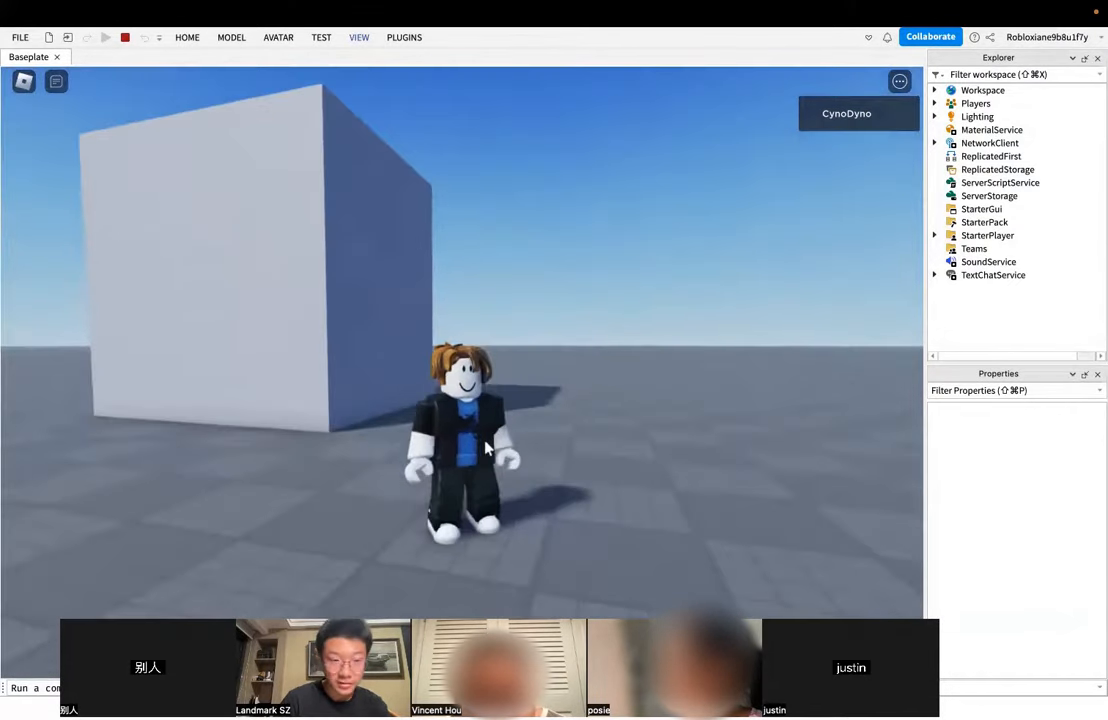
- Run the character back to the block and push against its face to test the collision
key(w)
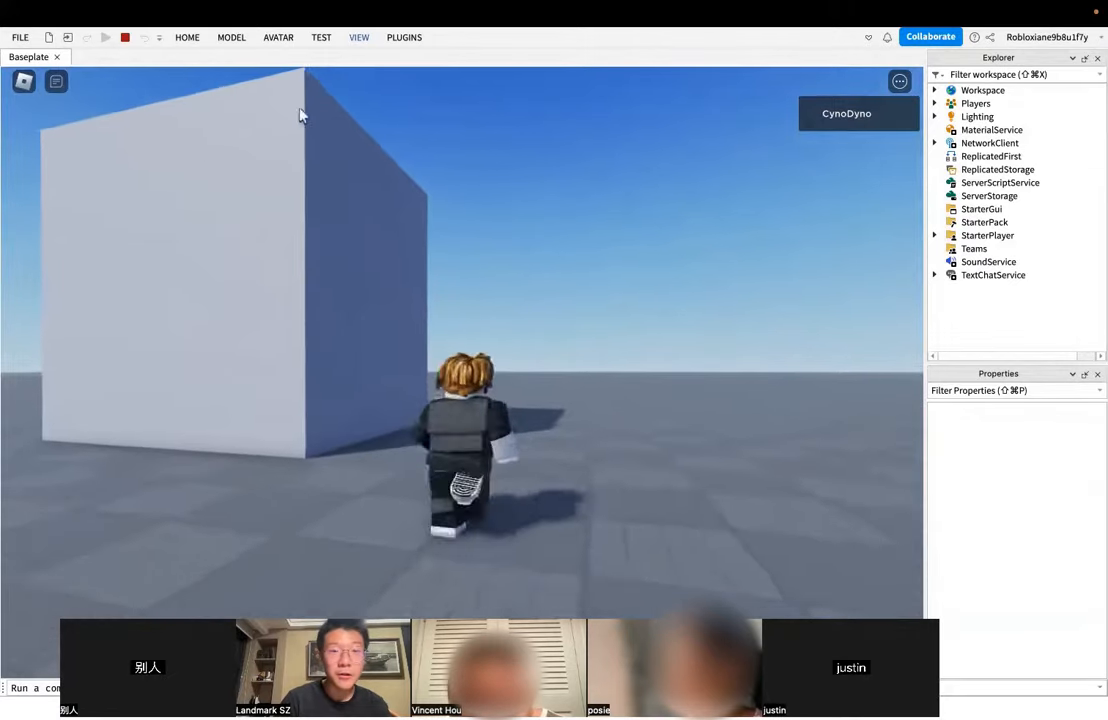
key(a)
key(s)
key(d)
key(w)
right_drag(543, 467, 543, 467)
key(d)
key(w)
key(a)
key(w)
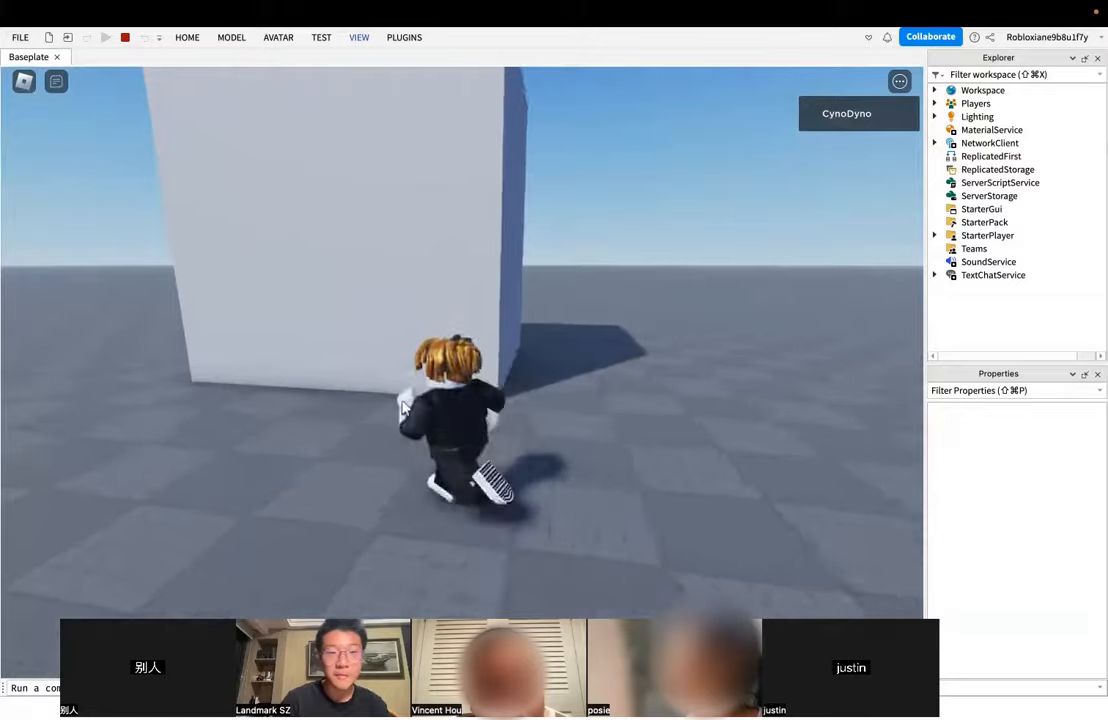
key(d)
key(a)
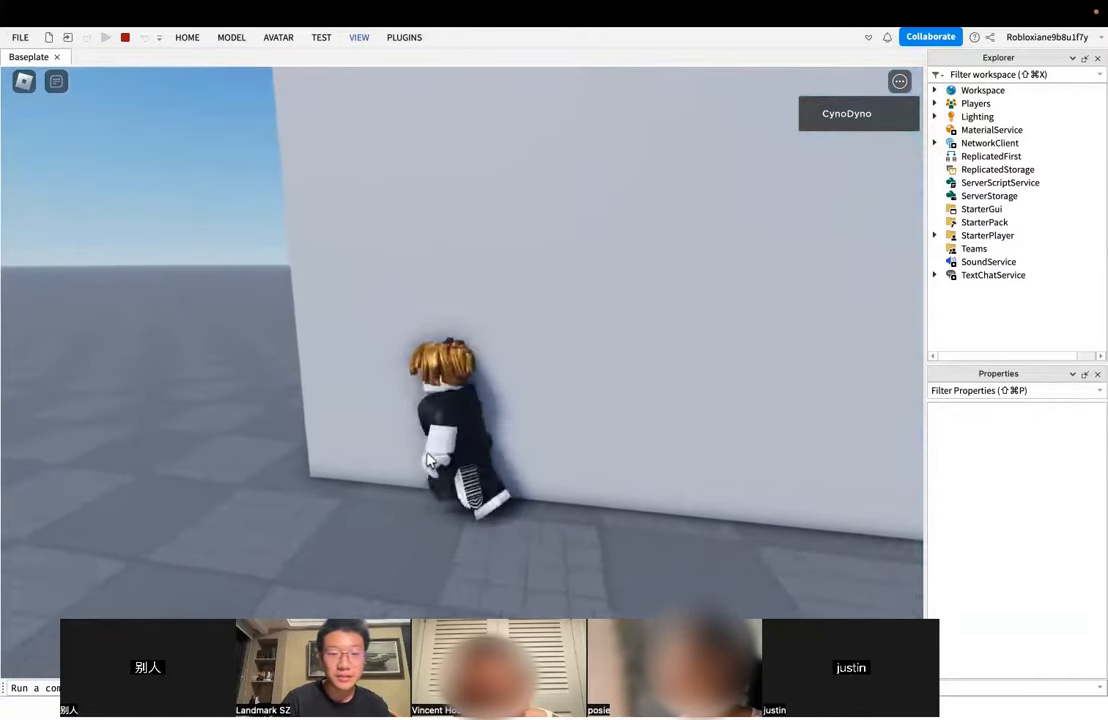
key(d)
key(a)
- Walk the character along the block's side near the spawn location, and stop the playtest
right_drag(430, 460, 430, 460)
key(s)
key(w)
key(a)
key(w)
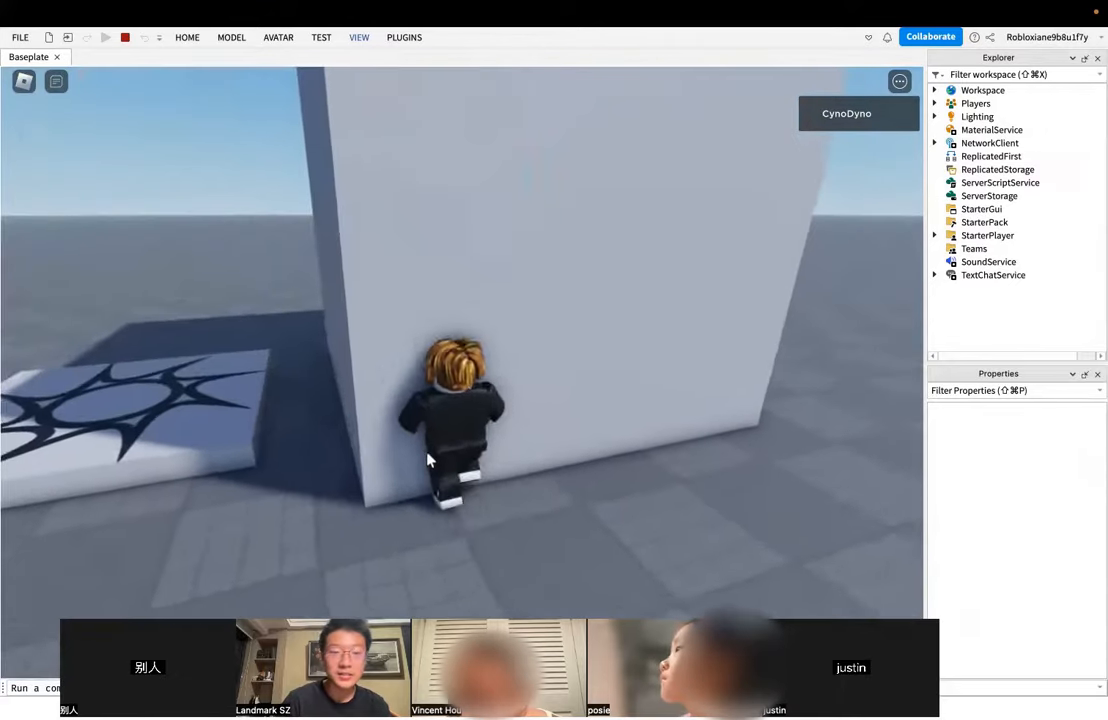
key(d)
key(w)
key(d)
right_drag(530, 456, 530, 456)
key(w)
key(d)
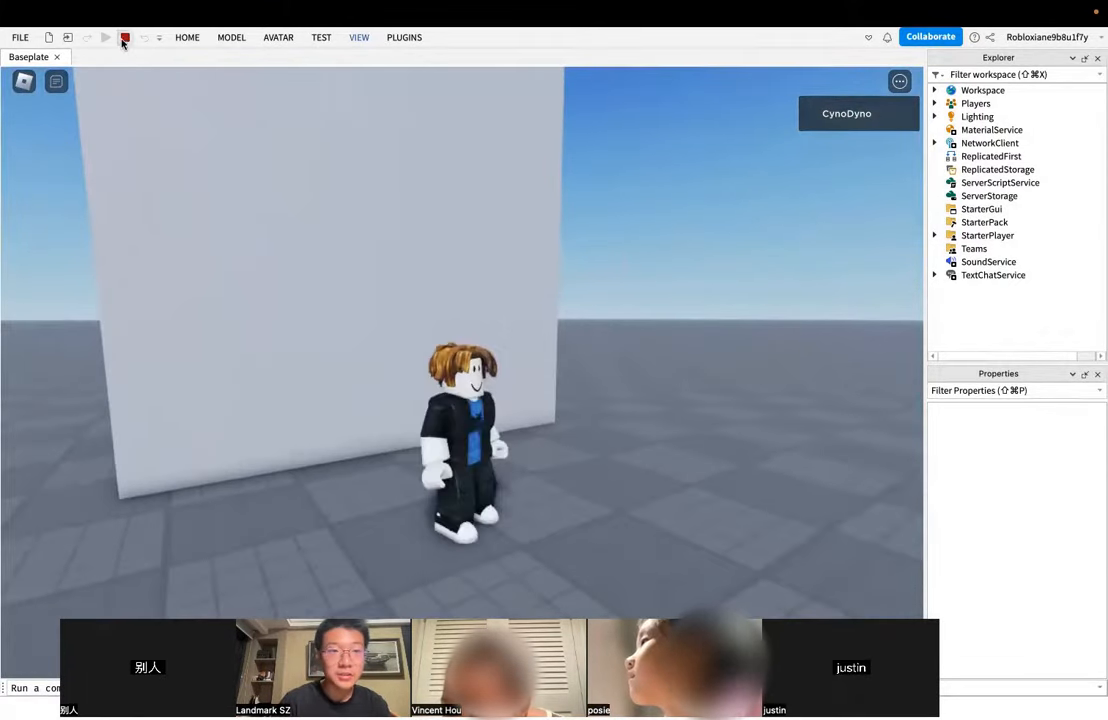
click(125, 37)
- Delete the large block from the baseplate
click(456, 369)
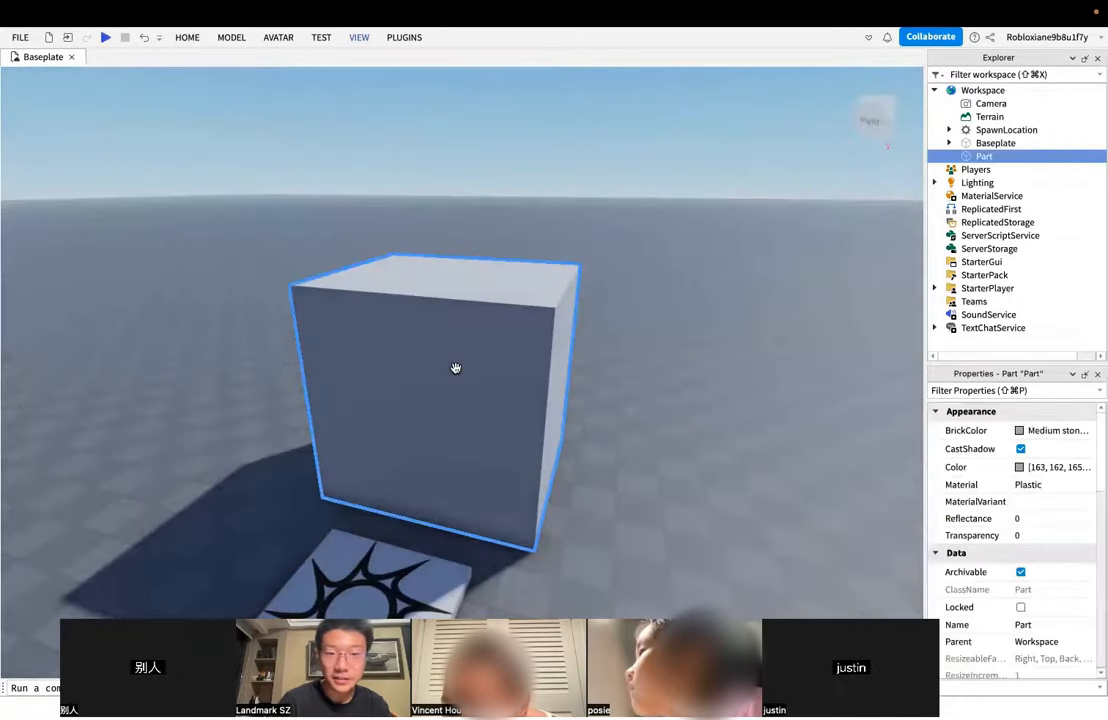
key(Delete)
right_drag(596, 423, 596, 423)
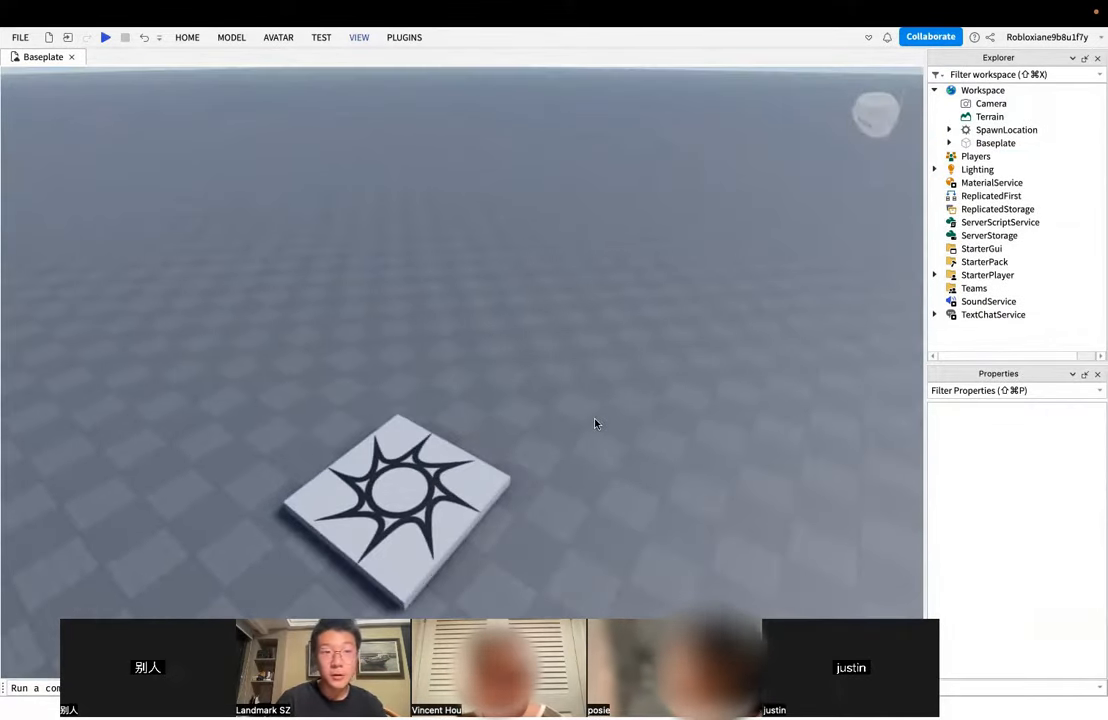
- Insert a new block part on the baseplate behind the spawn location
click(186, 38)
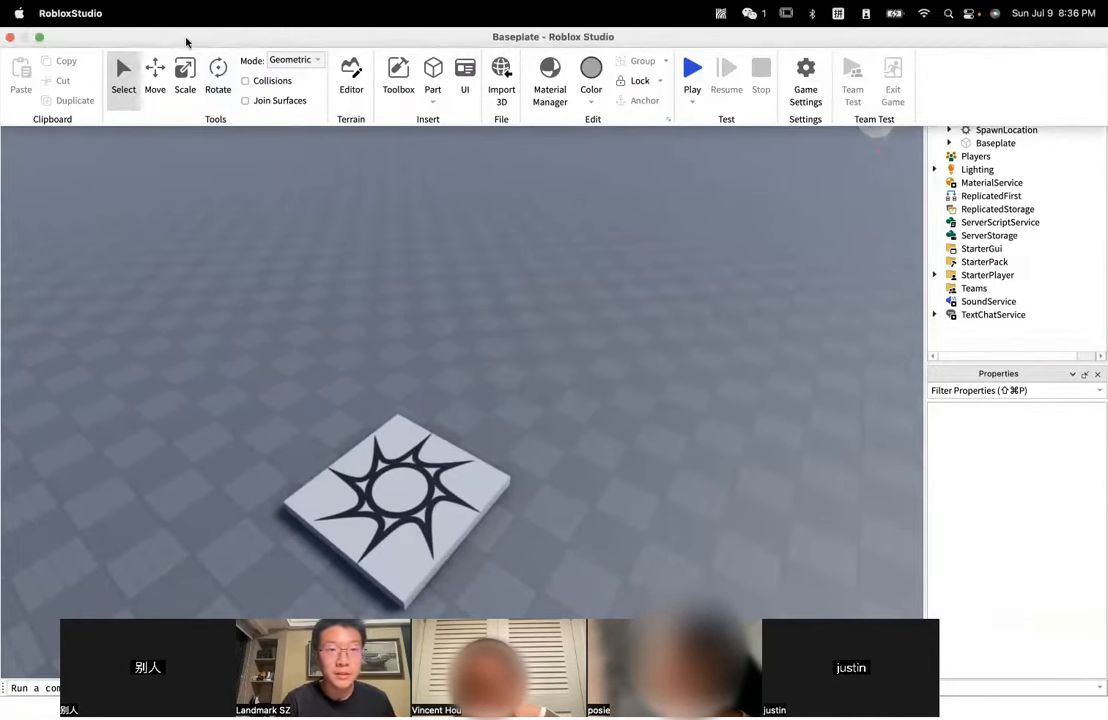
click(433, 72)
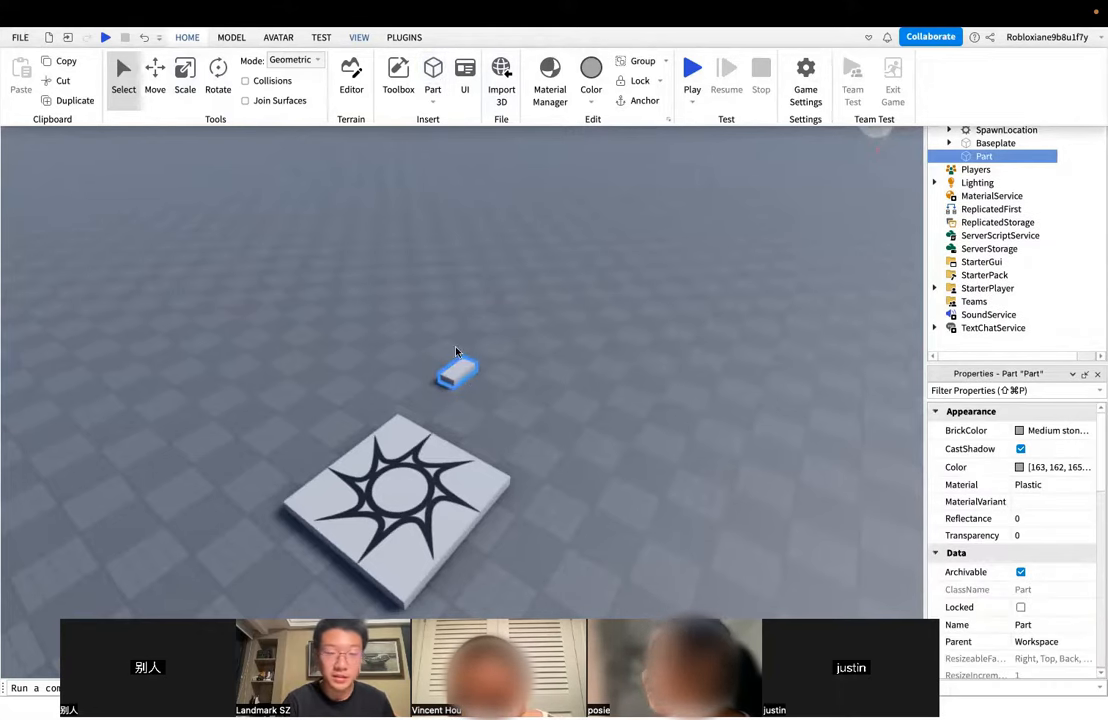
click(443, 382)
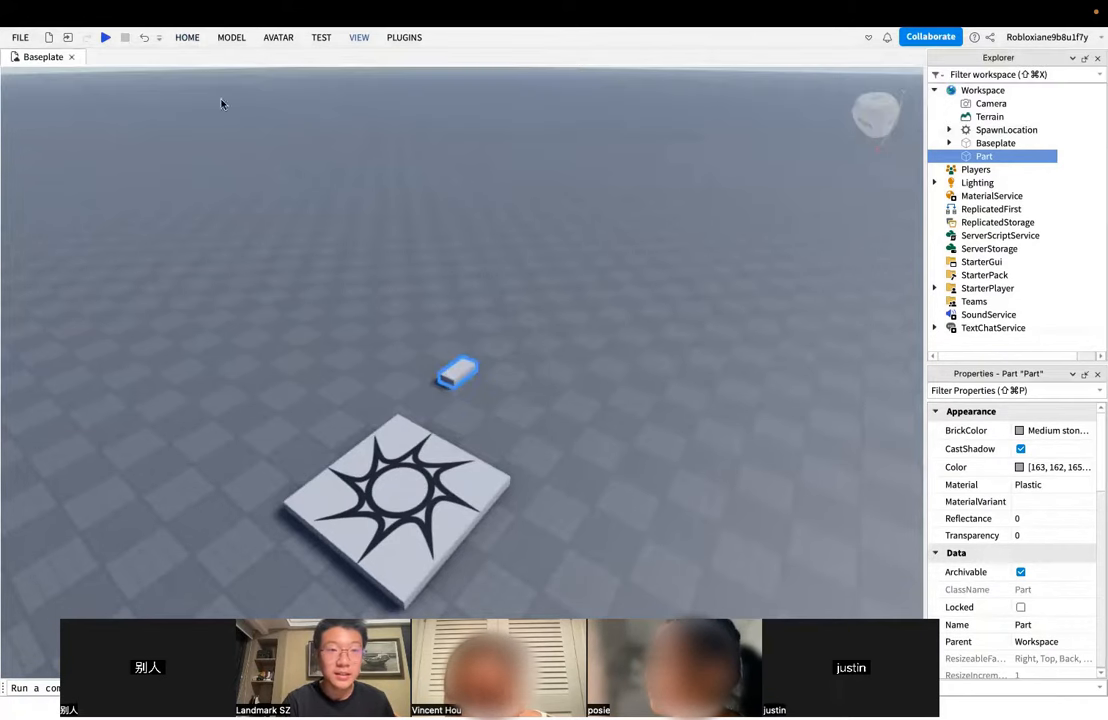
- Scale the new part along all three axes into a large, tall block behind the spawn location
click(186, 38)
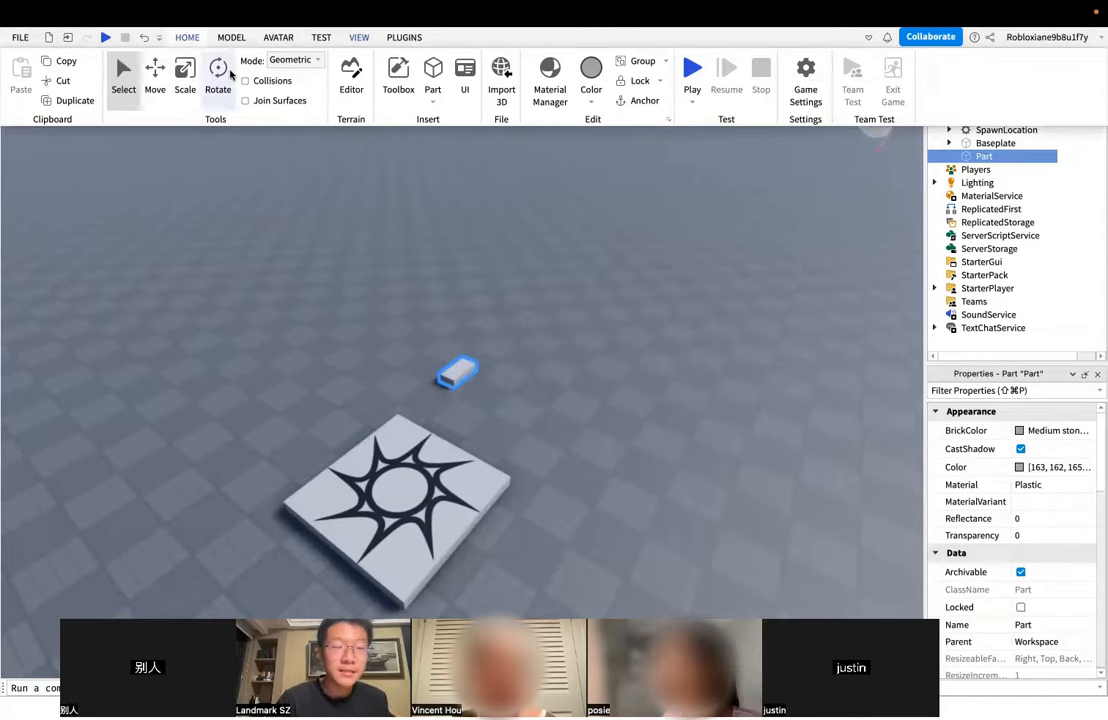
click(185, 92)
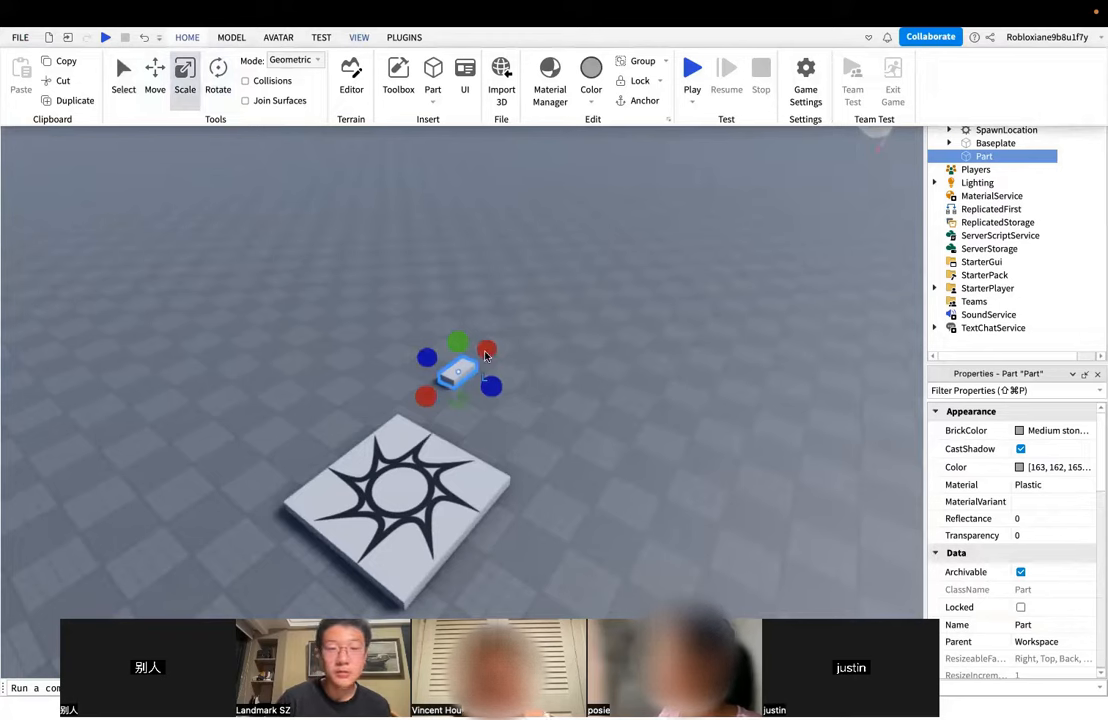
drag(485, 355, 693, 389)
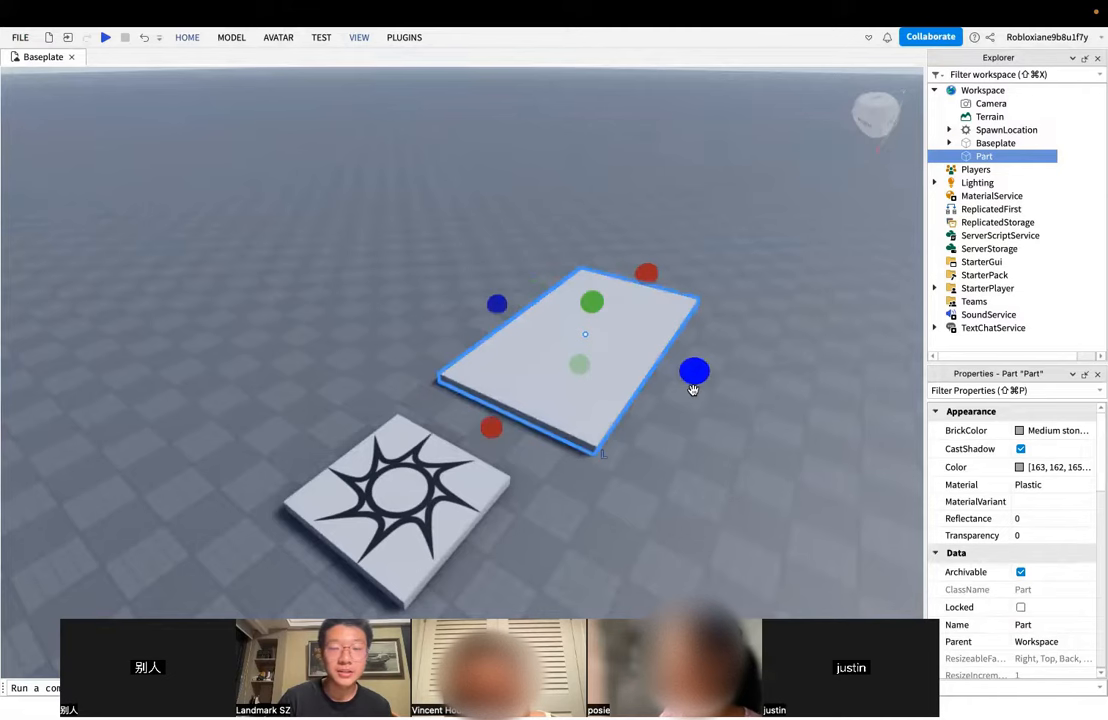
drag(594, 303, 662, 178)
drag(502, 237, 195, 160)
drag(164, 210, 546, 189)
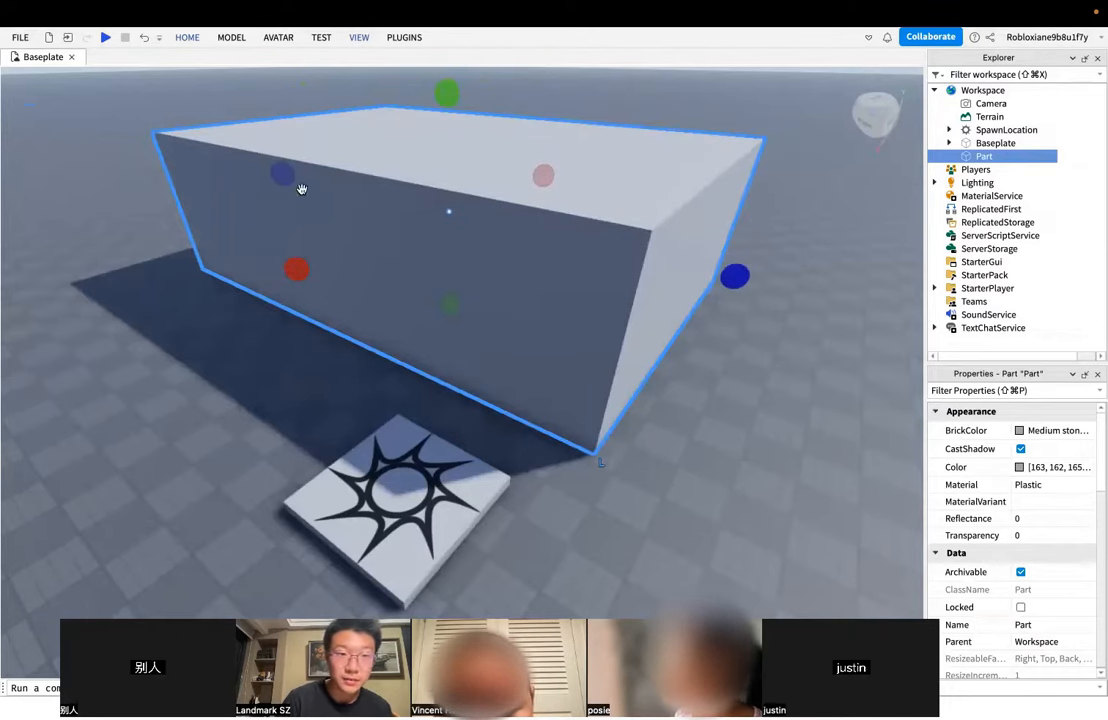
mouse_move(297, 275)
mouse_down()
mouse_move(265, 292)
mouse_move(309, 265)
mouse_move(292, 291)
mouse_up()
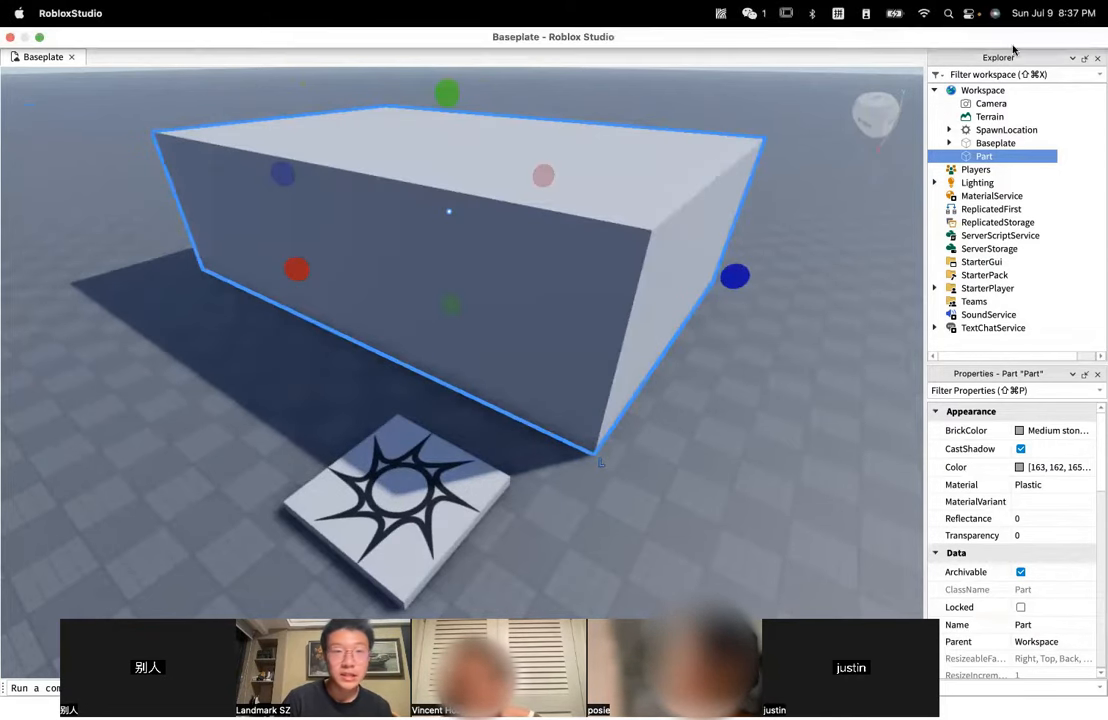
- Shift the large block along the ground with the Move tool so it stands just clear of the spawn location
click(204, 38)
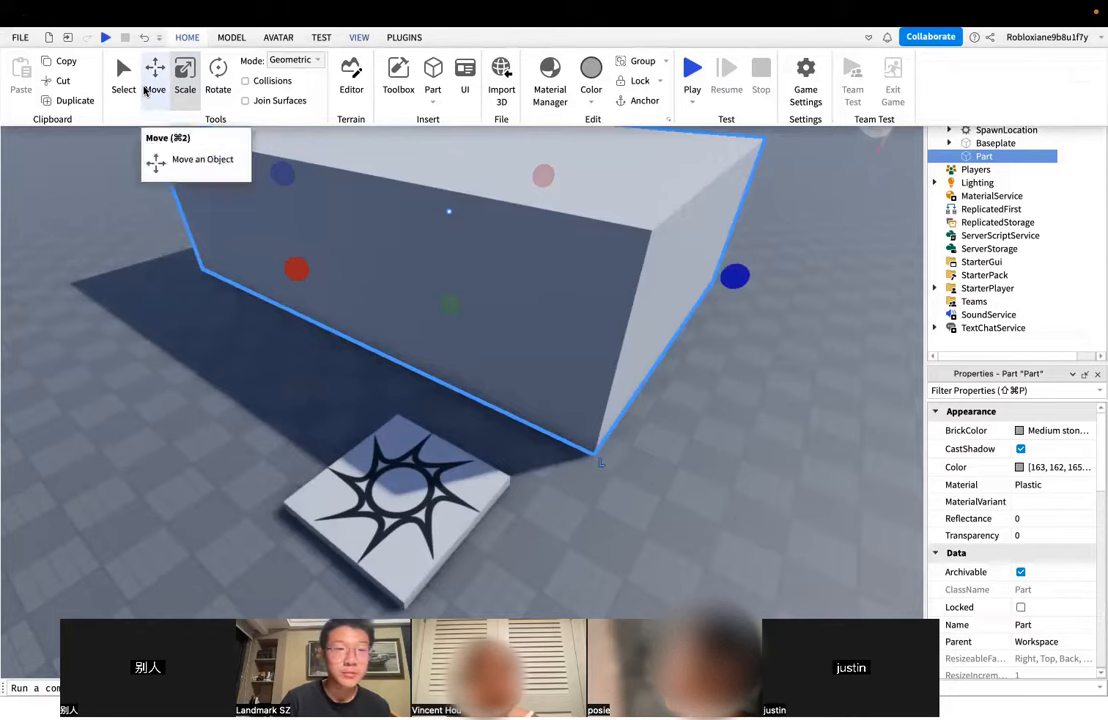
click(146, 90)
drag(361, 245, 529, 238)
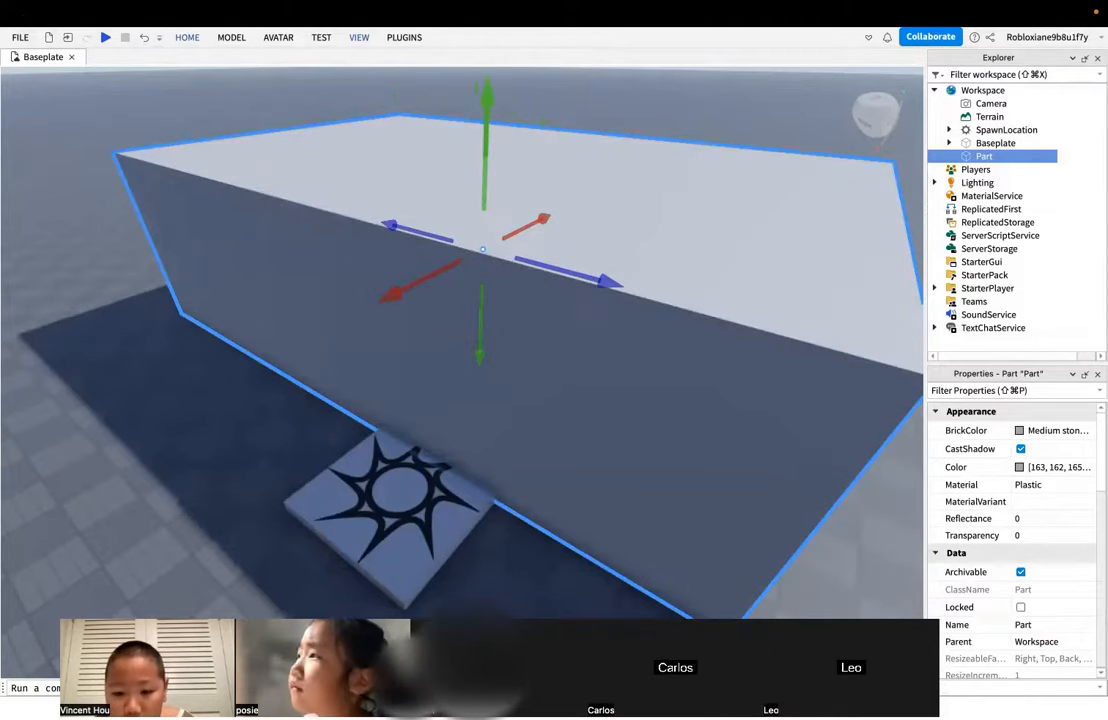
right_drag(630, 429, 631, 428)
click(235, 143)
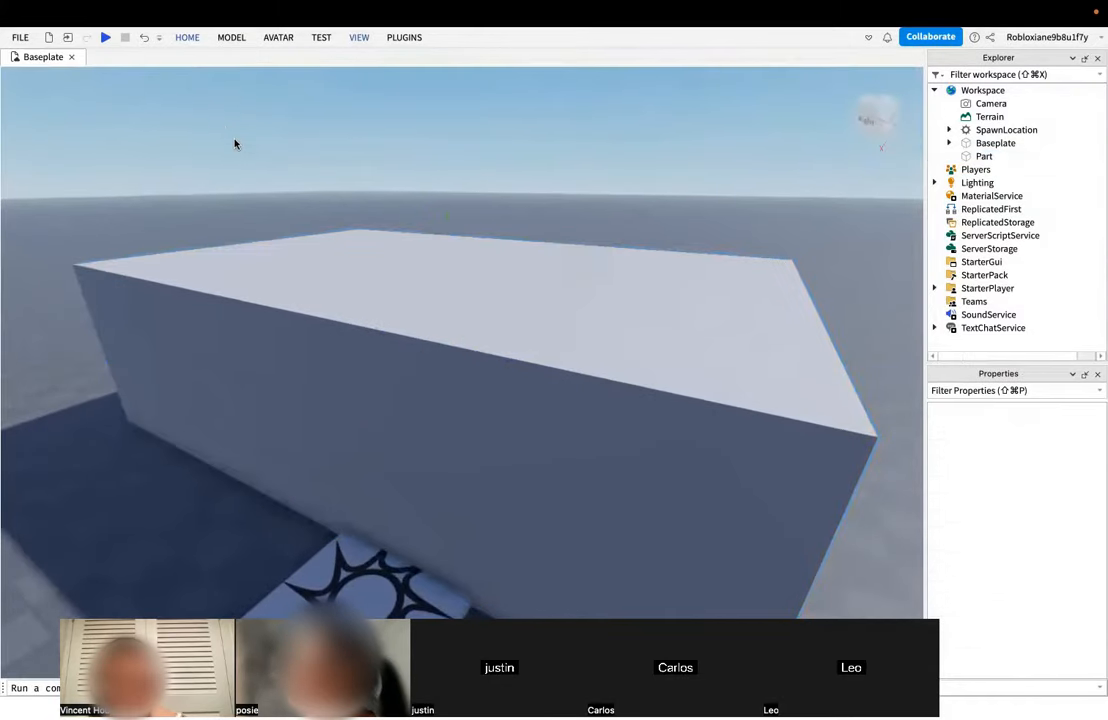
scroll(509, 313, down, 3)
scroll(509, 313, down, 2)
click(510, 400)
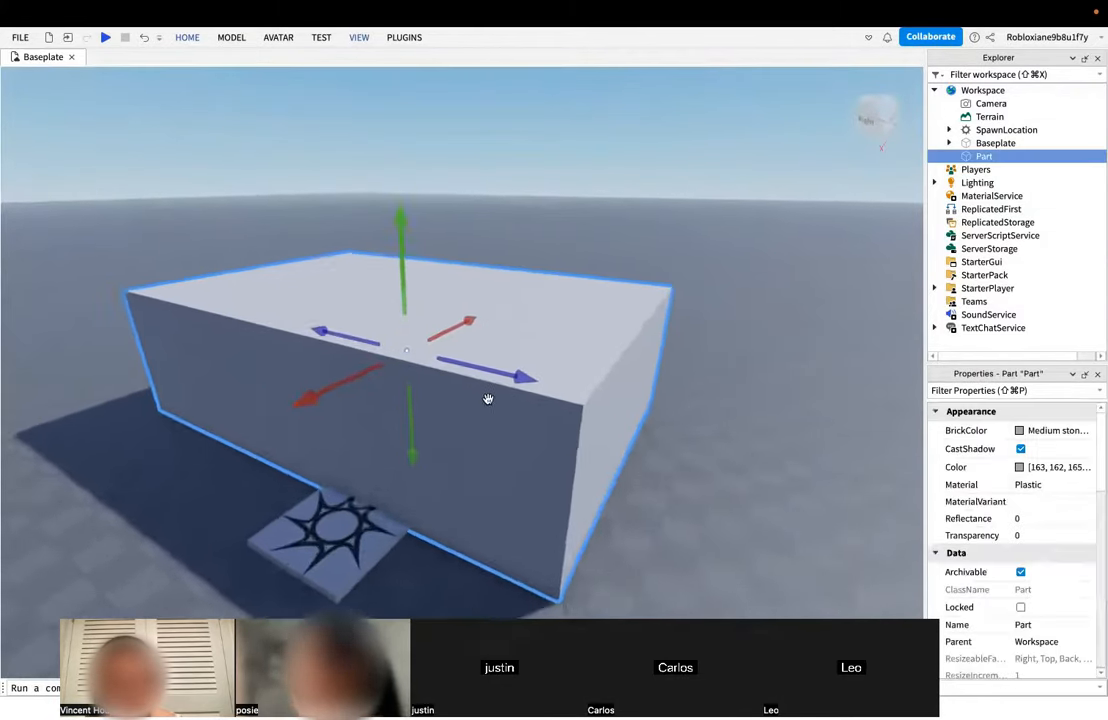
scroll(420, 390, up, 3)
drag(380, 386, 437, 366)
- Examine the block and its distance to the spawn location from several angles
click(282, 425)
scroll(396, 497, down, 2)
scroll(428, 478, up, 1)
right_drag(428, 478, 428, 478)
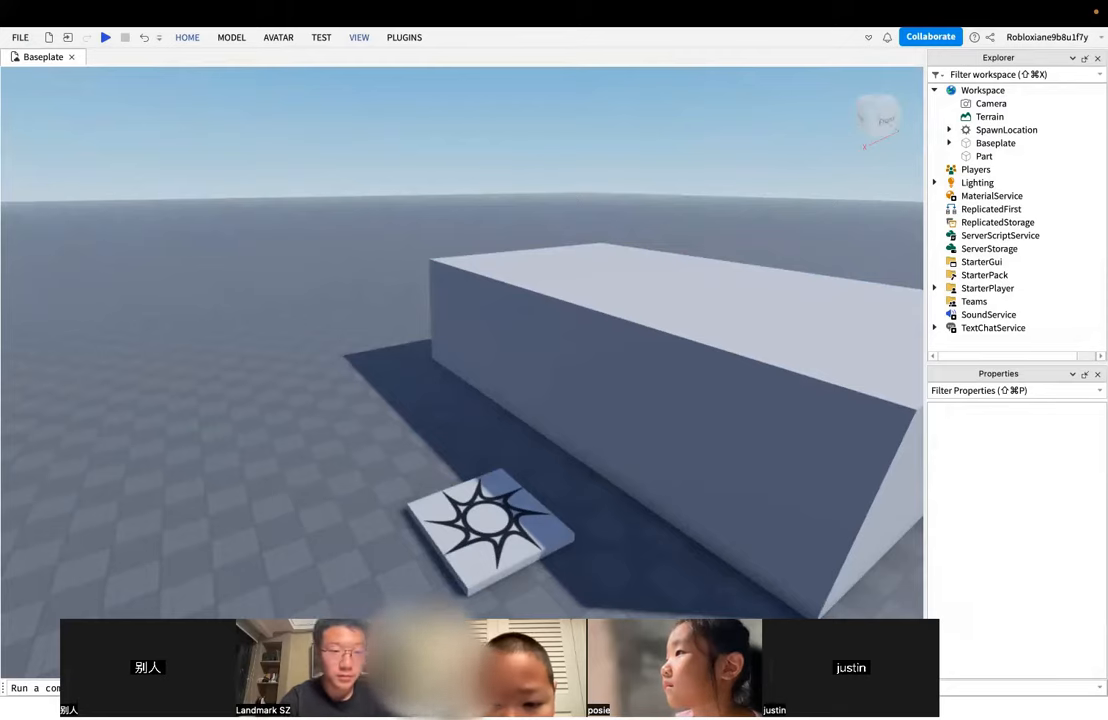
right_drag(433, 375, 431, 372)
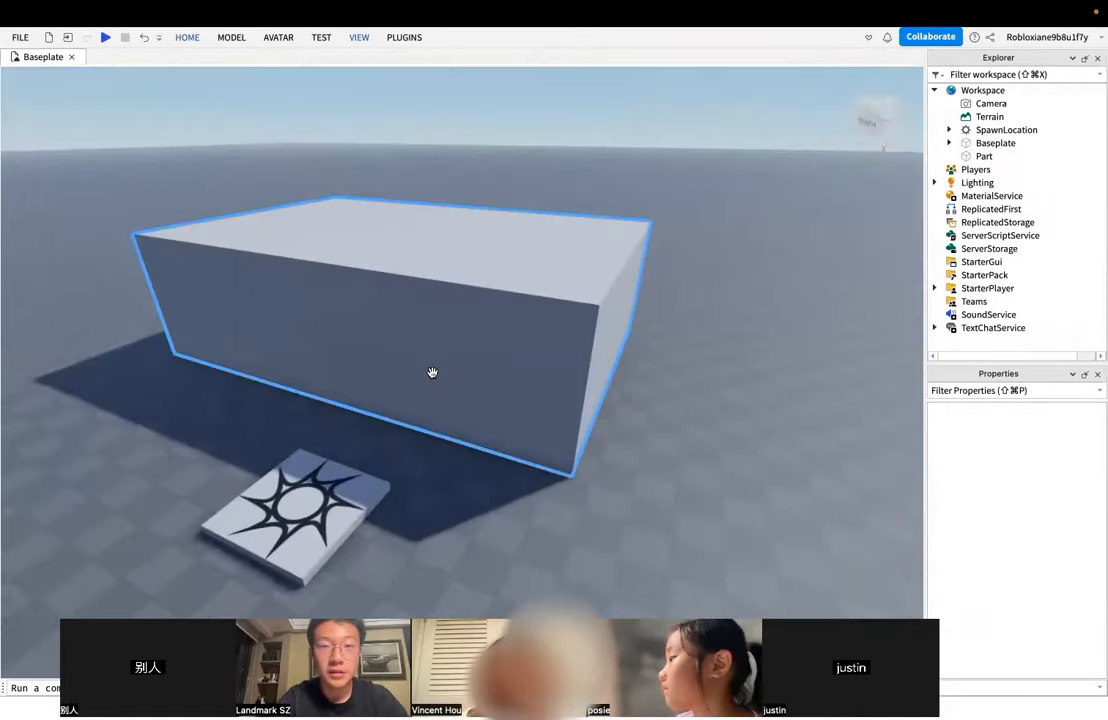
key(d)
click(475, 319)
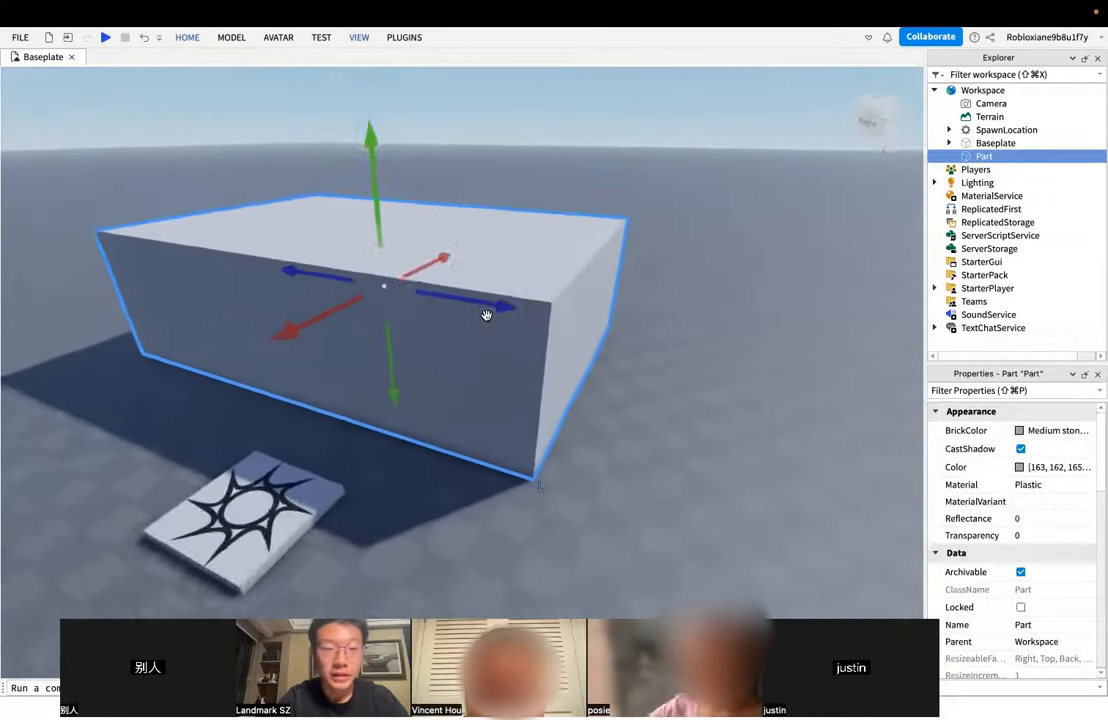
click(129, 129)
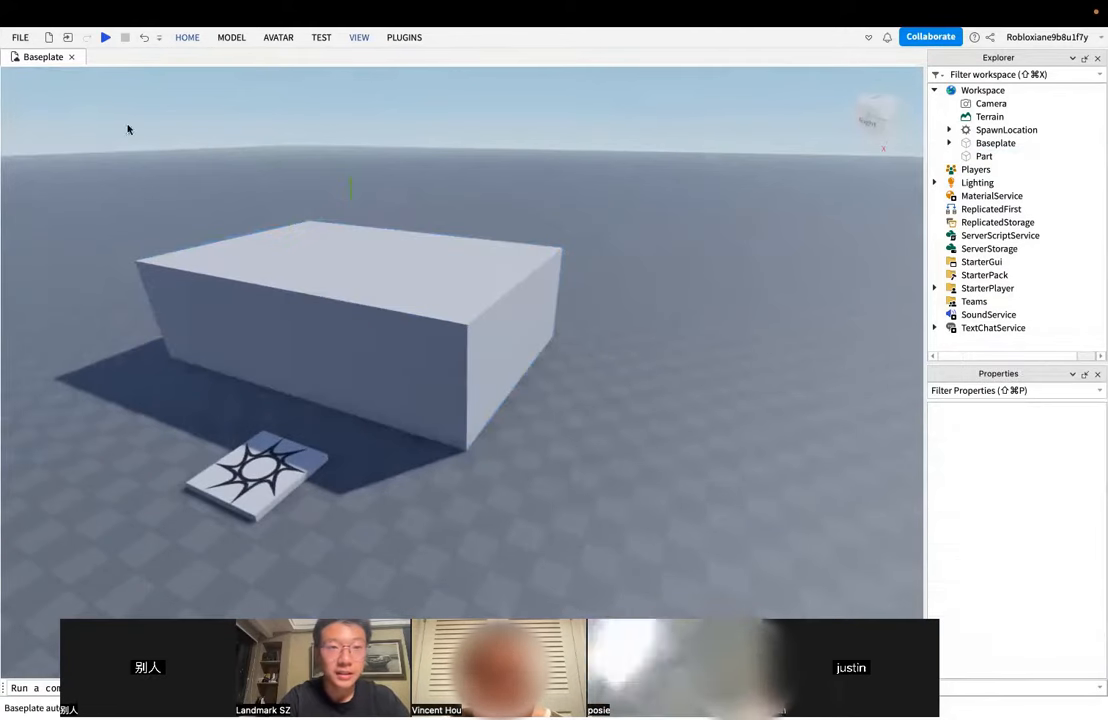
- Select the large block and colour it Really blue
click(187, 37)
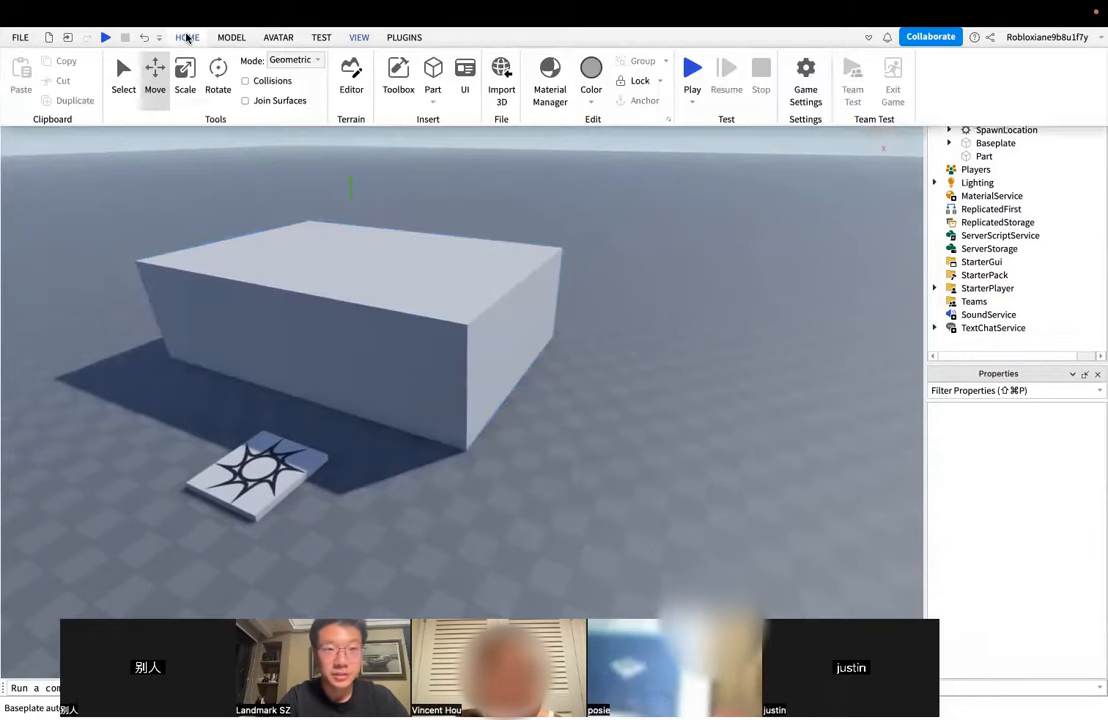
click(527, 307)
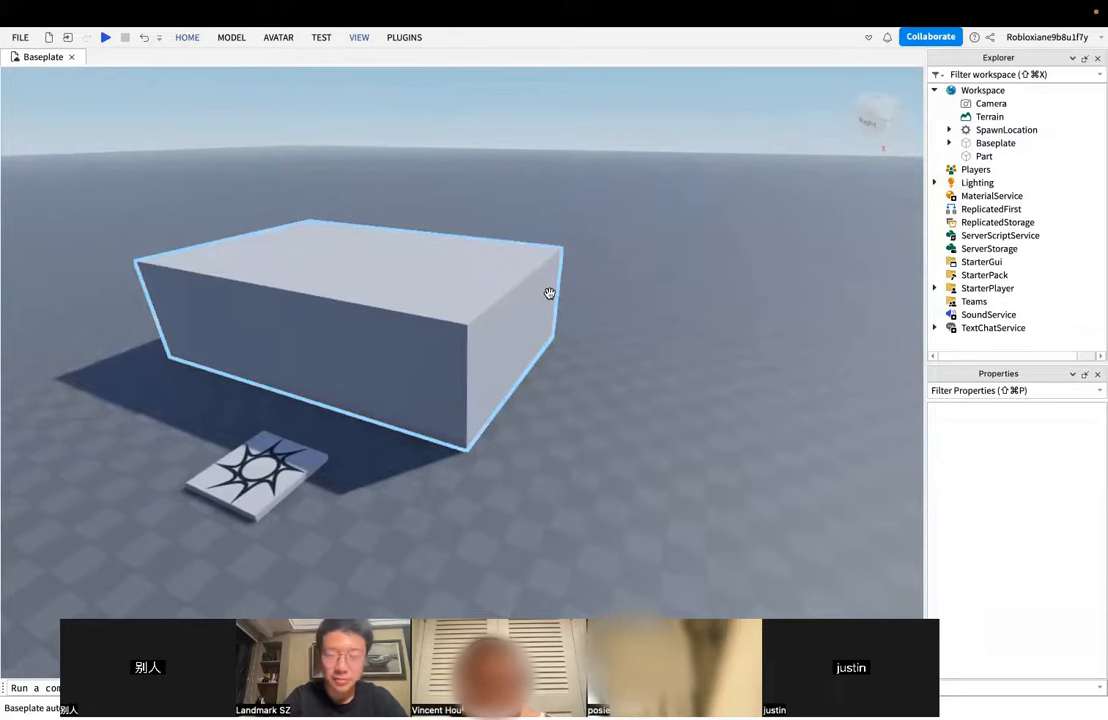
click(545, 293)
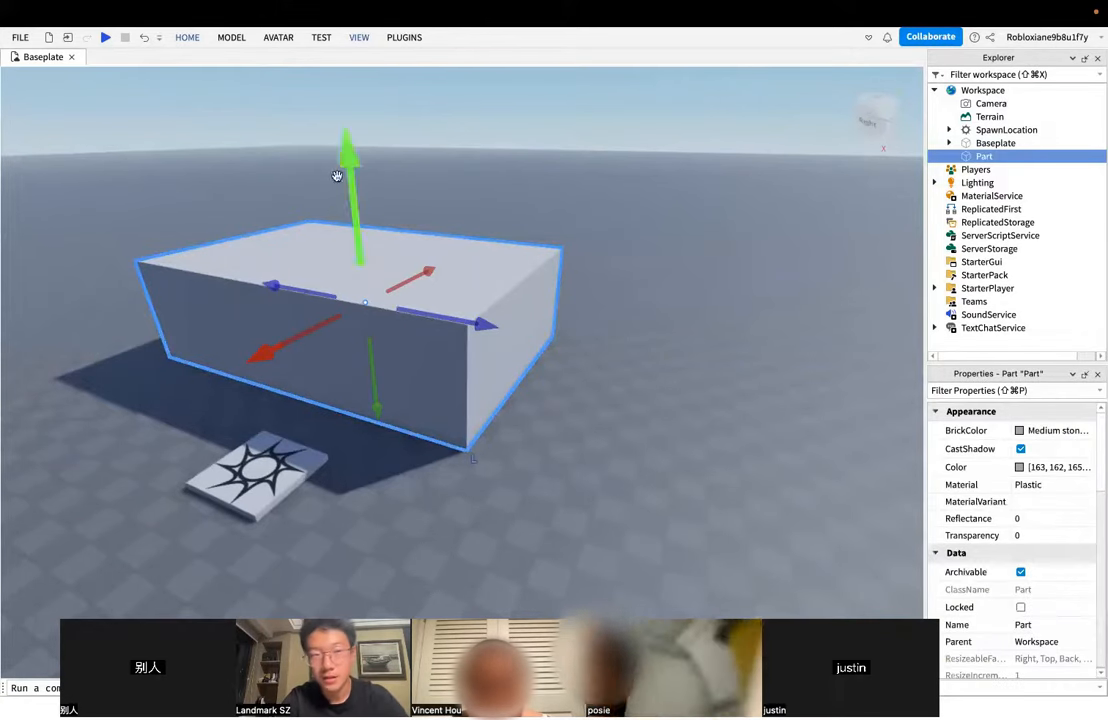
click(189, 40)
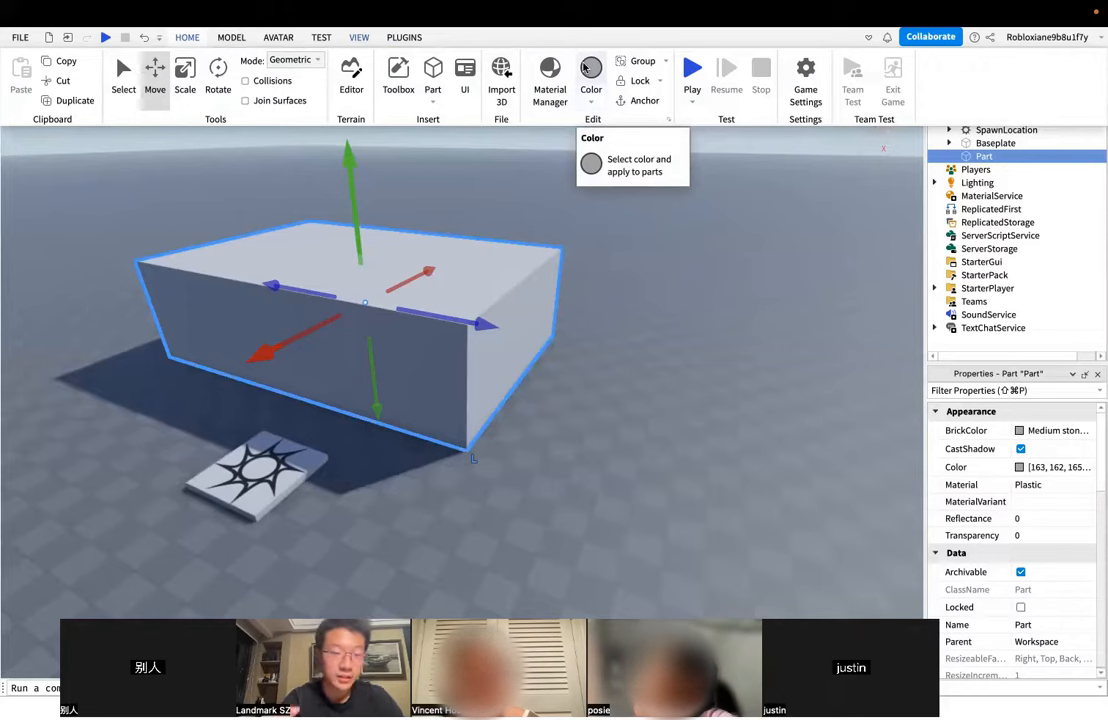
click(586, 92)
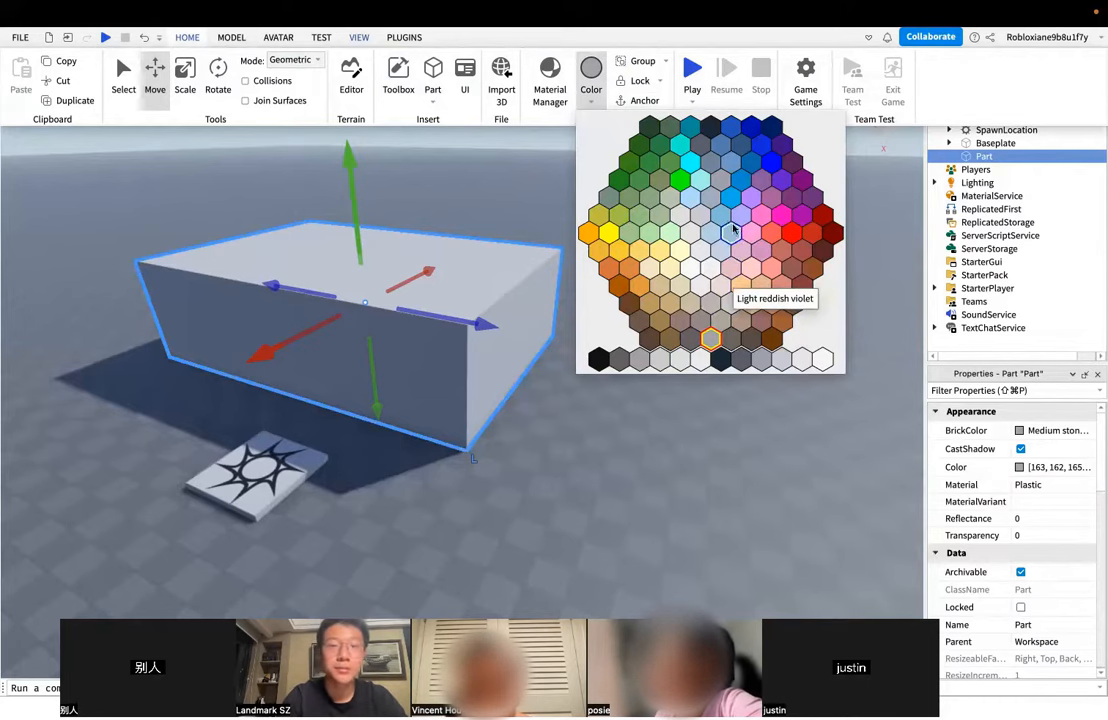
click(771, 163)
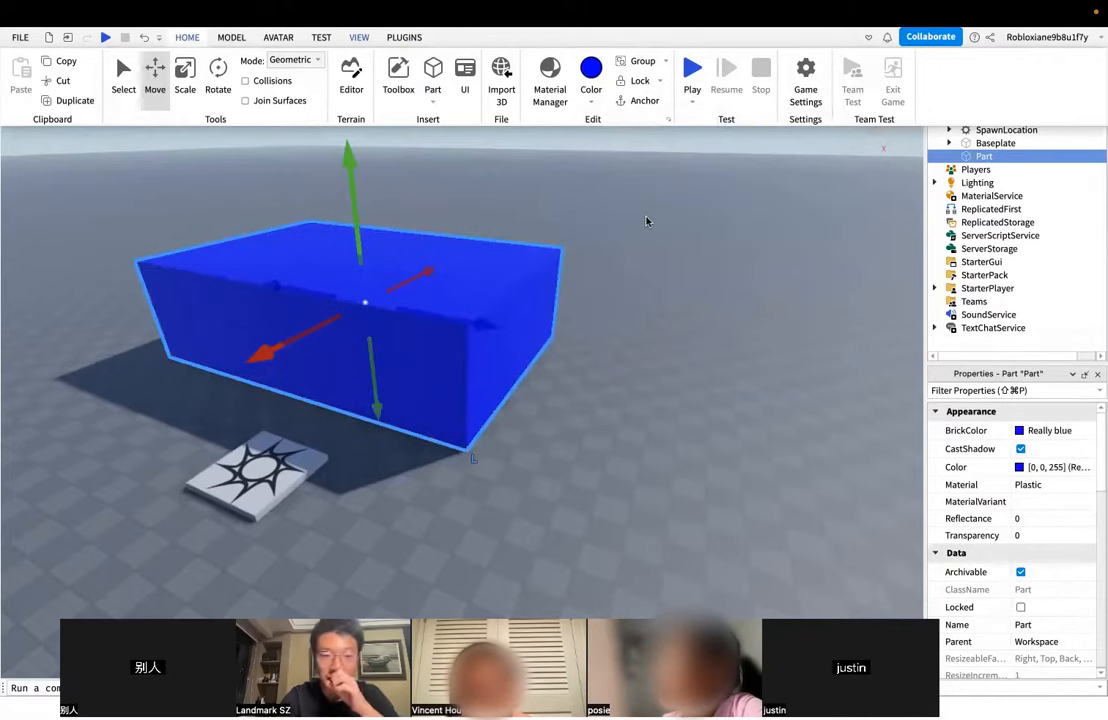
- Fly the camera around the blue block to examine its faces from the far side
click(437, 277)
click(572, 235)
key(d)
right_drag(572, 235, 571, 235)
key(w)
key(s)
key(d)
key(d)
key(w)
key(d)
key(ctrl+space)
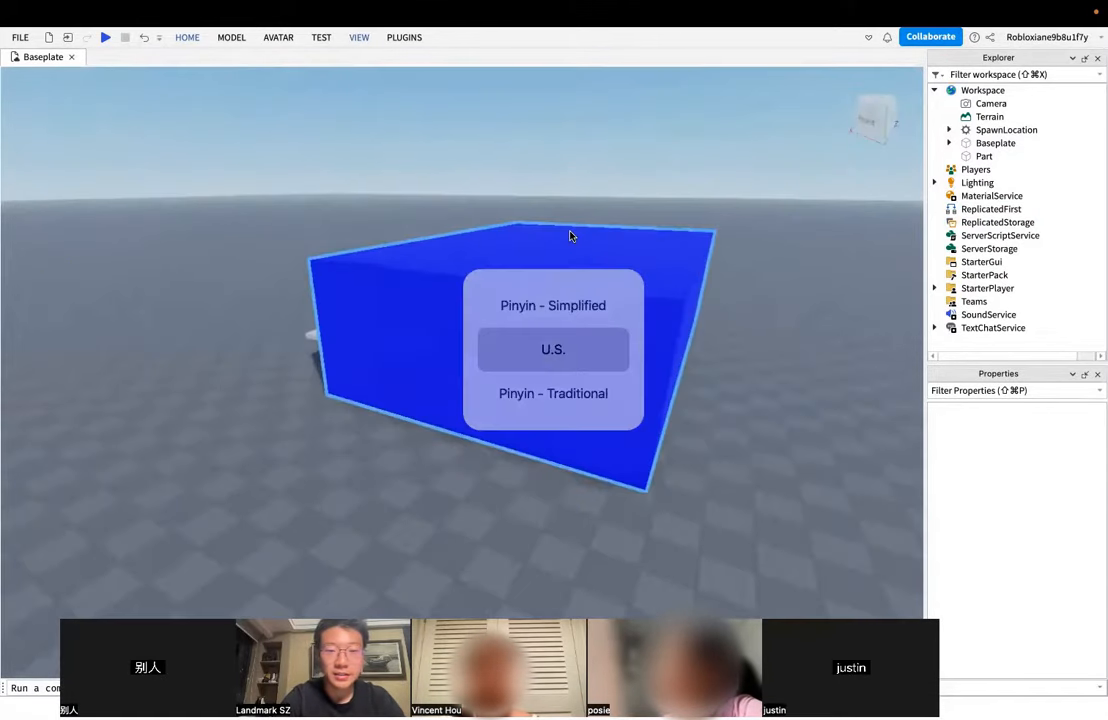
key(w)
- Select the blue block and change its colour to Really red
click(636, 295)
scroll(767, 377, down, 3)
right_drag(767, 377, 767, 377)
key(w)
key(s)
key(a)
key(d)
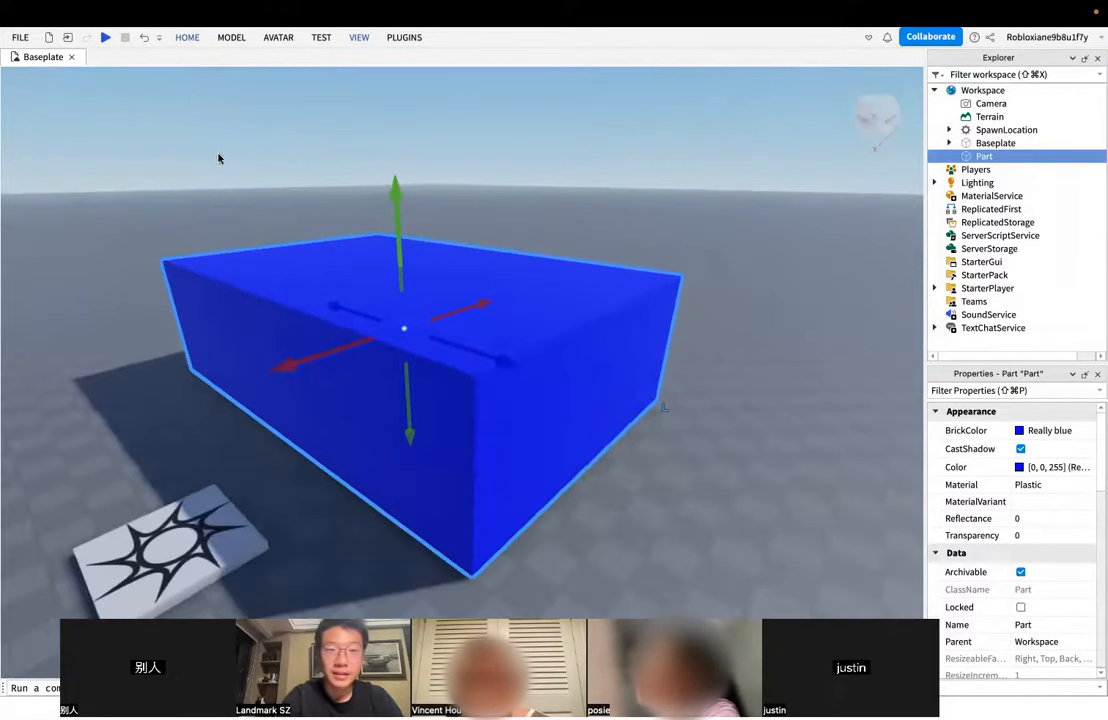
click(187, 37)
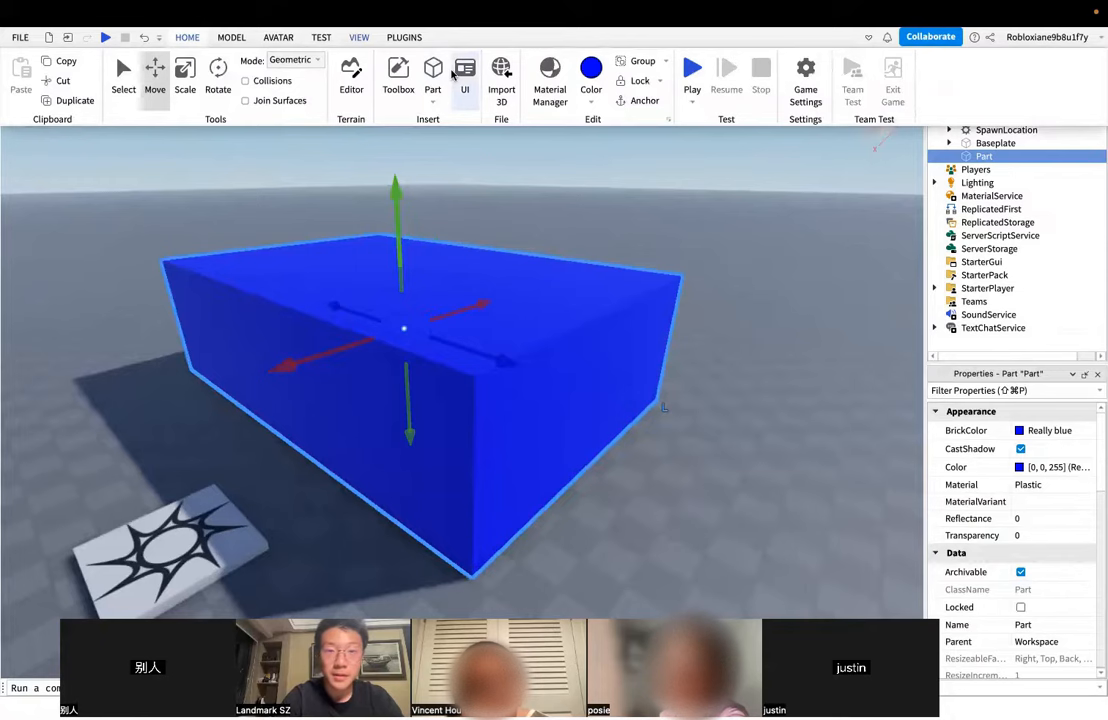
click(590, 95)
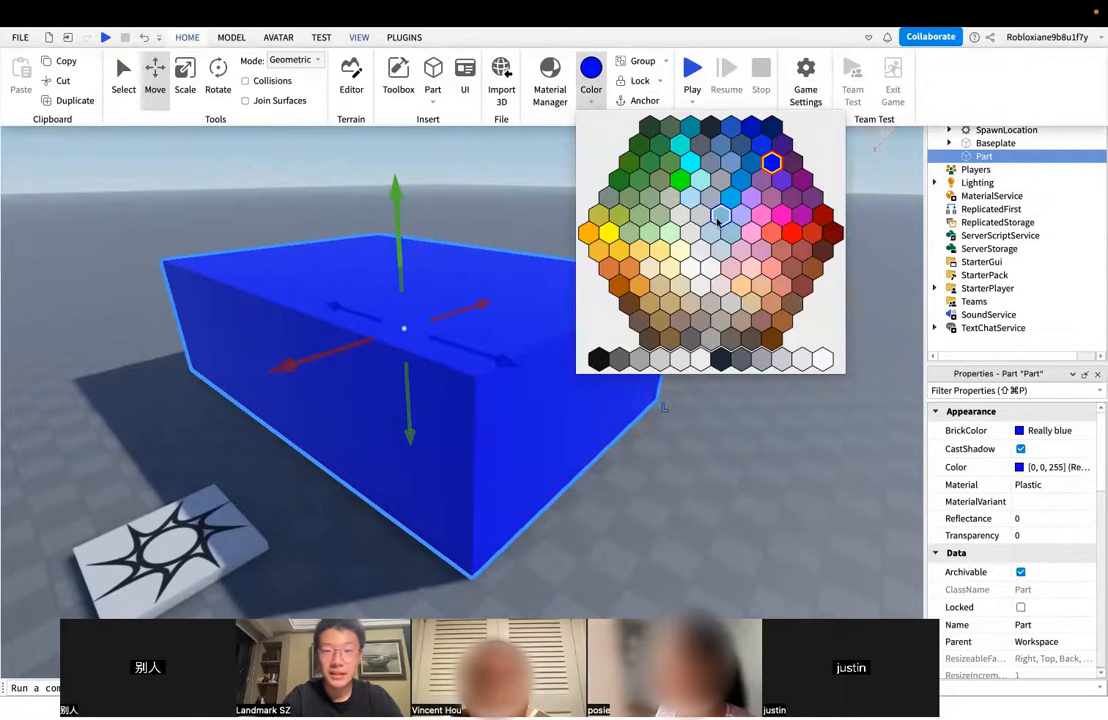
click(787, 238)
click(734, 277)
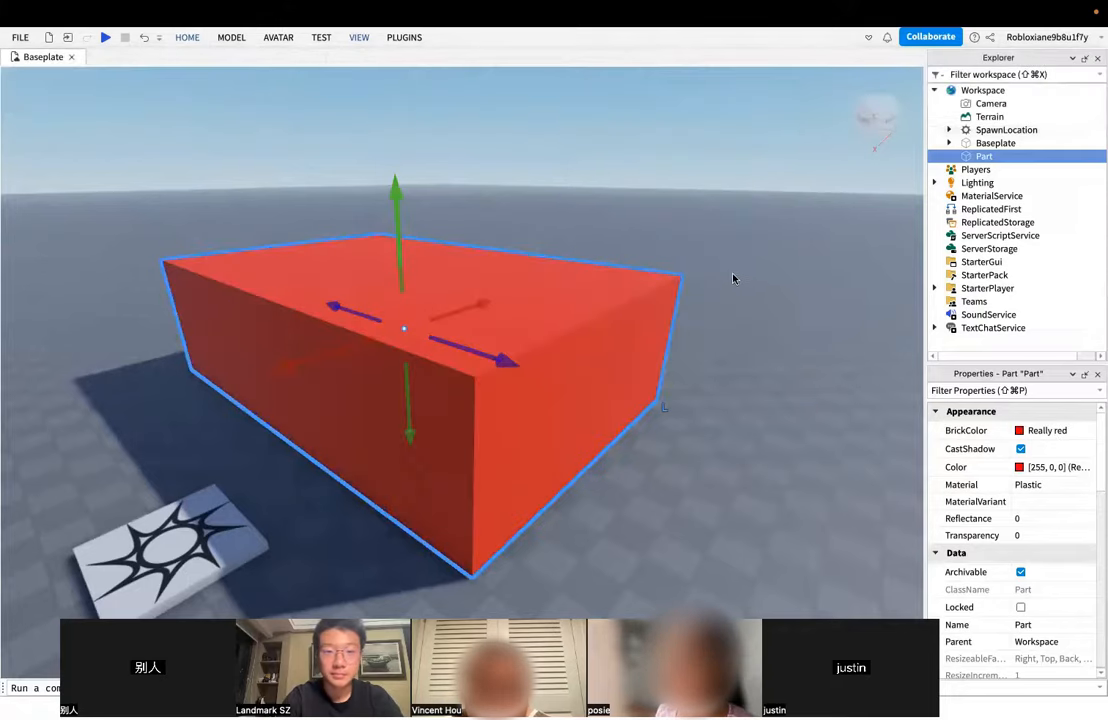
- Look over the red block up close and from farther back beside the spawn location
right_drag(747, 283, 745, 281)
key(a)
click(735, 288)
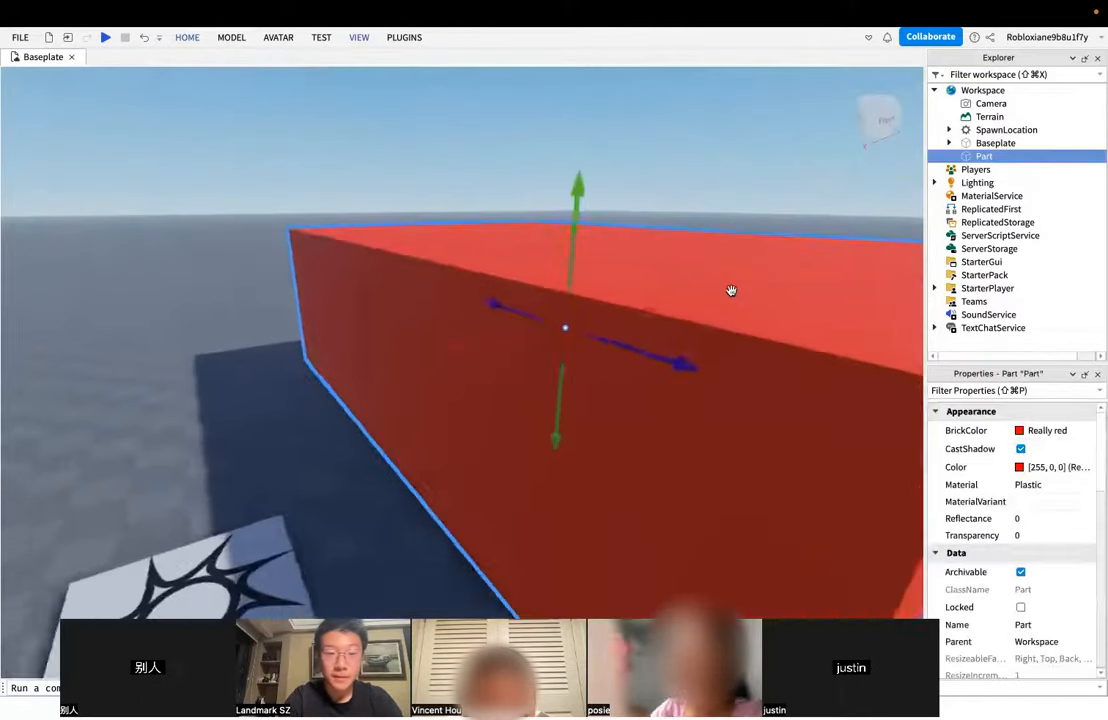
key(s)
click(611, 250)
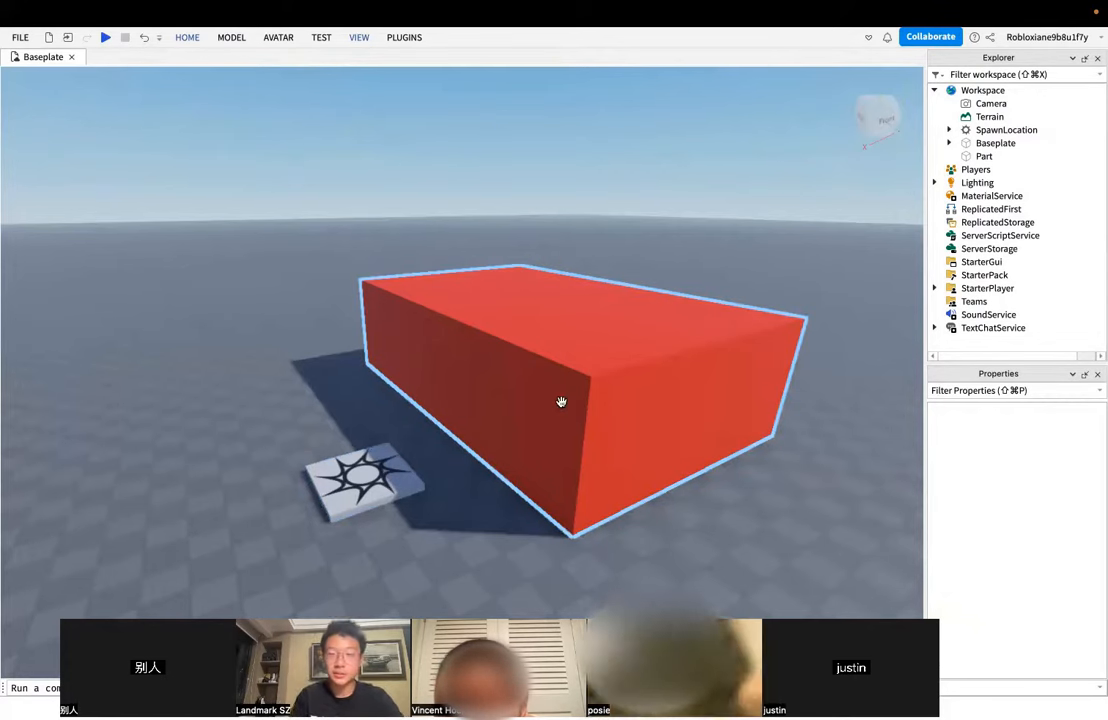
mouse_move(586, 7)
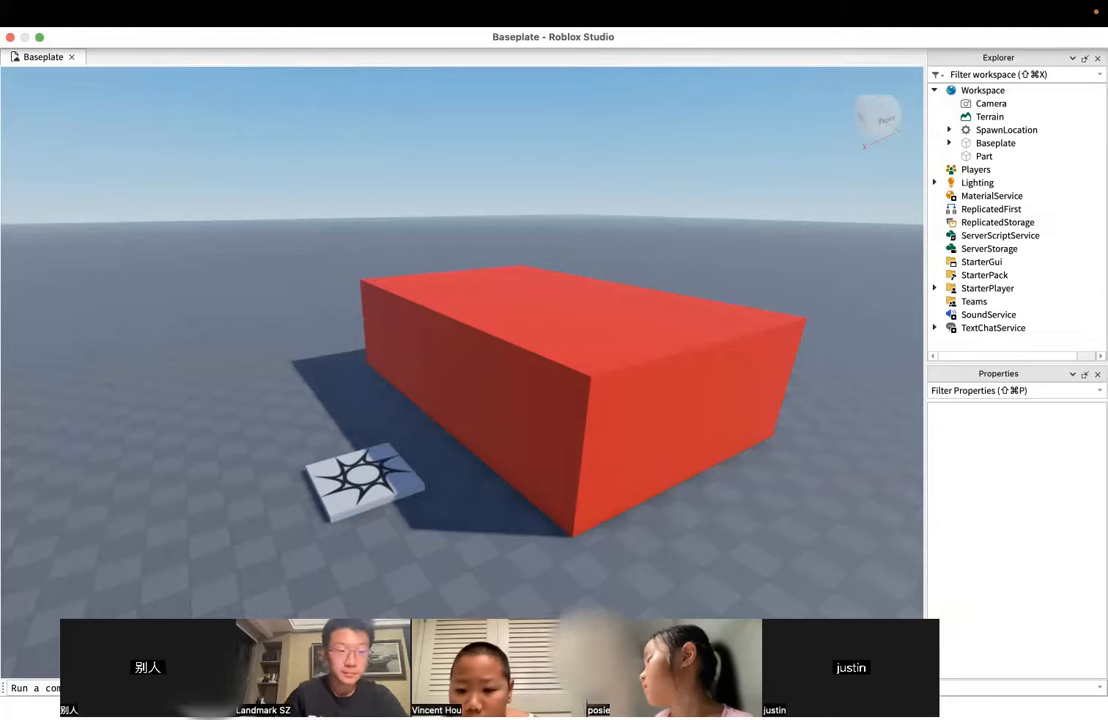
- Select the red block and try the colours Earth green and Toothpaste on it
click(598, 330)
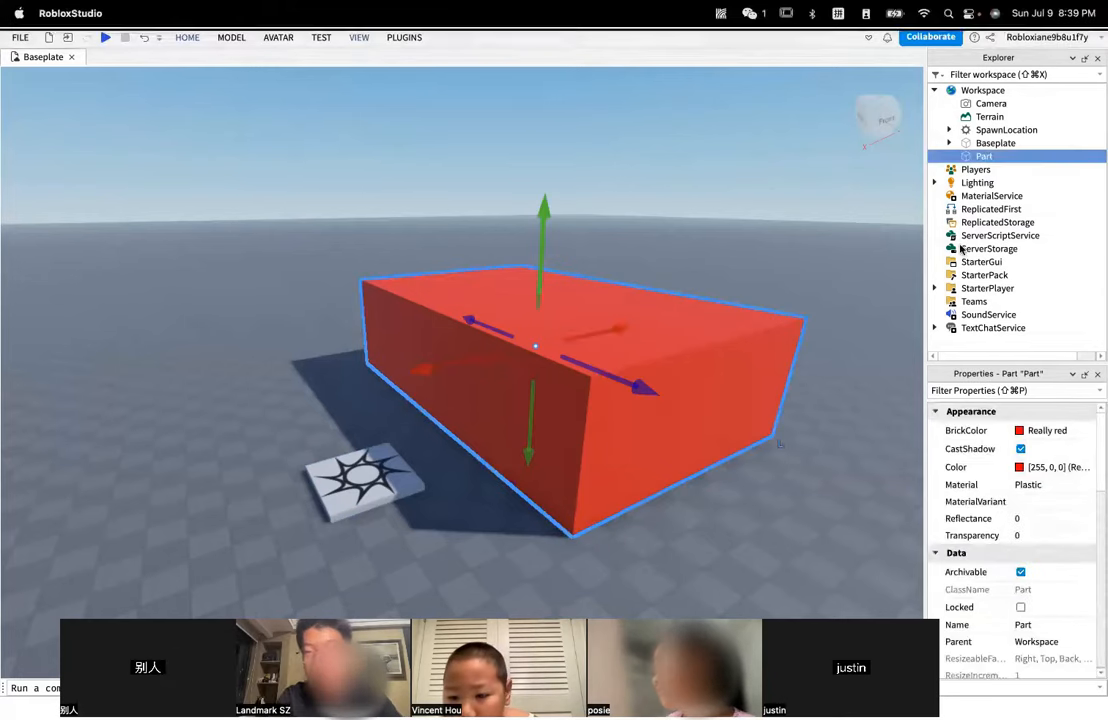
click(187, 38)
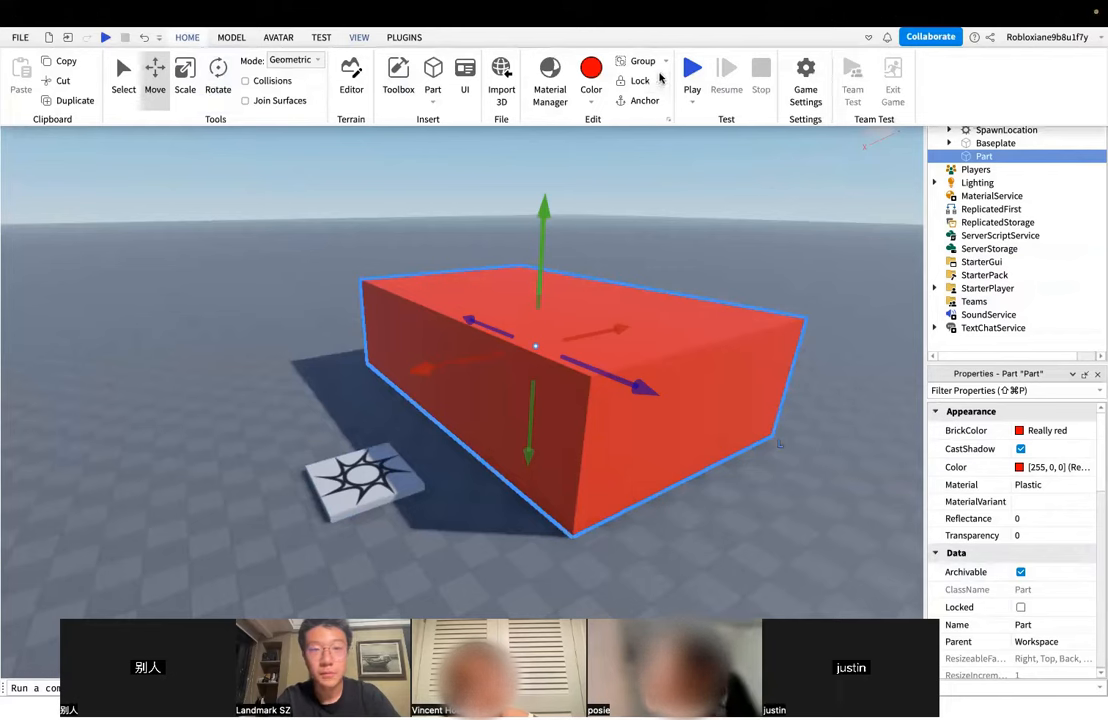
click(586, 100)
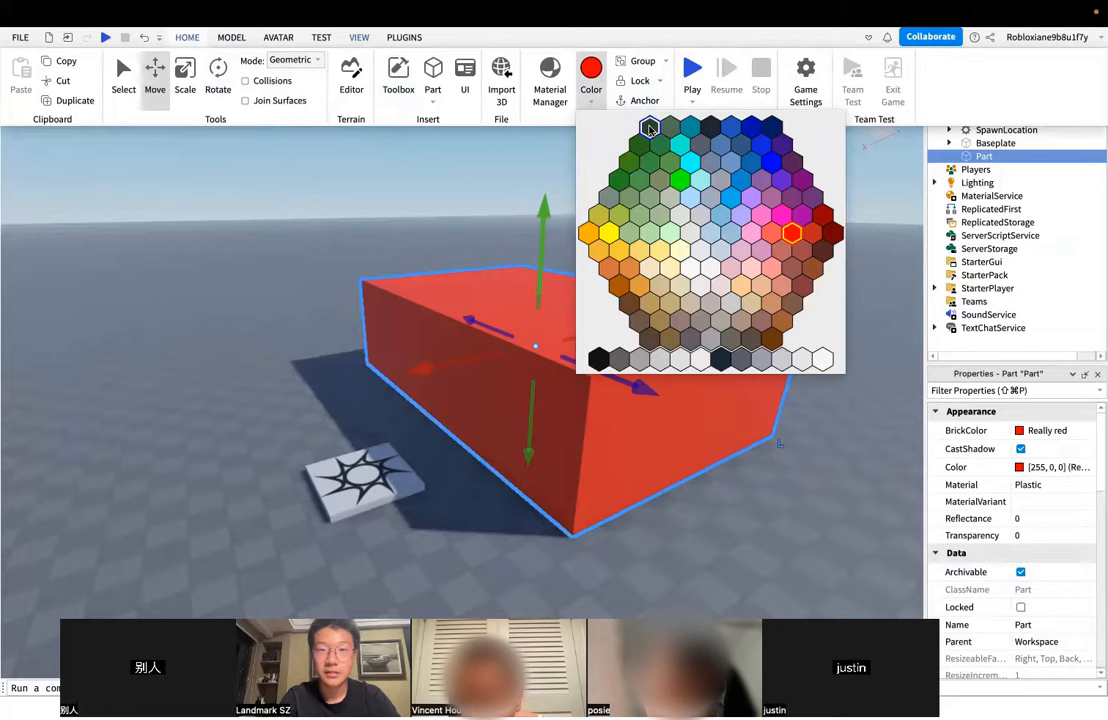
click(649, 128)
click(590, 102)
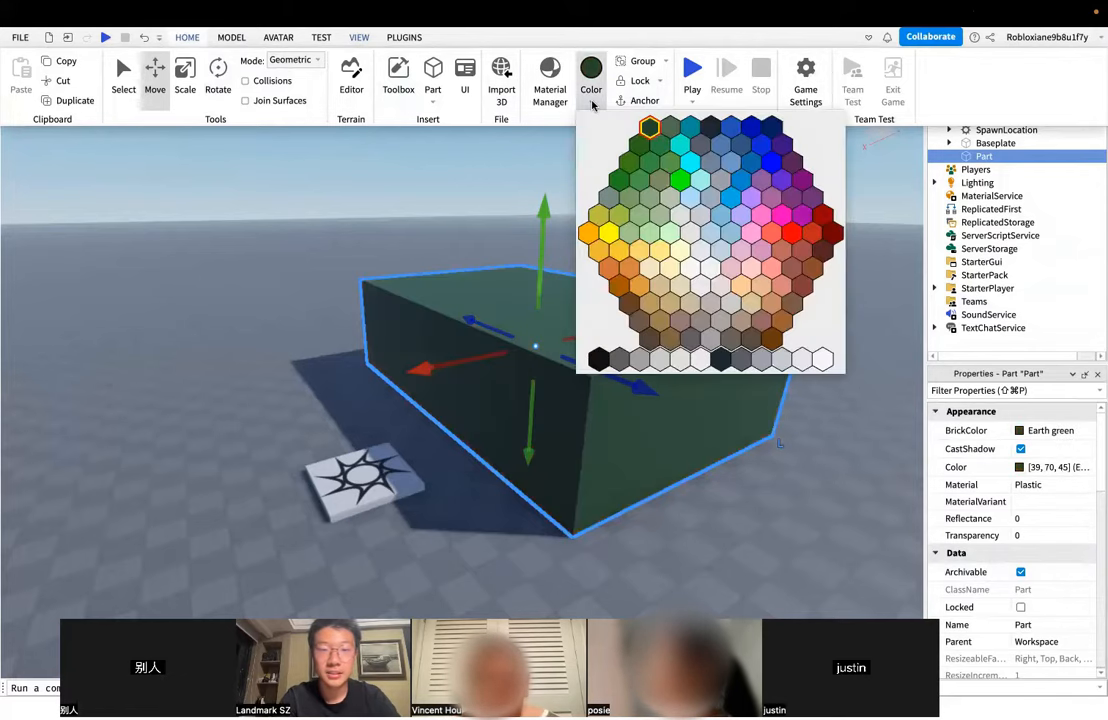
click(691, 162)
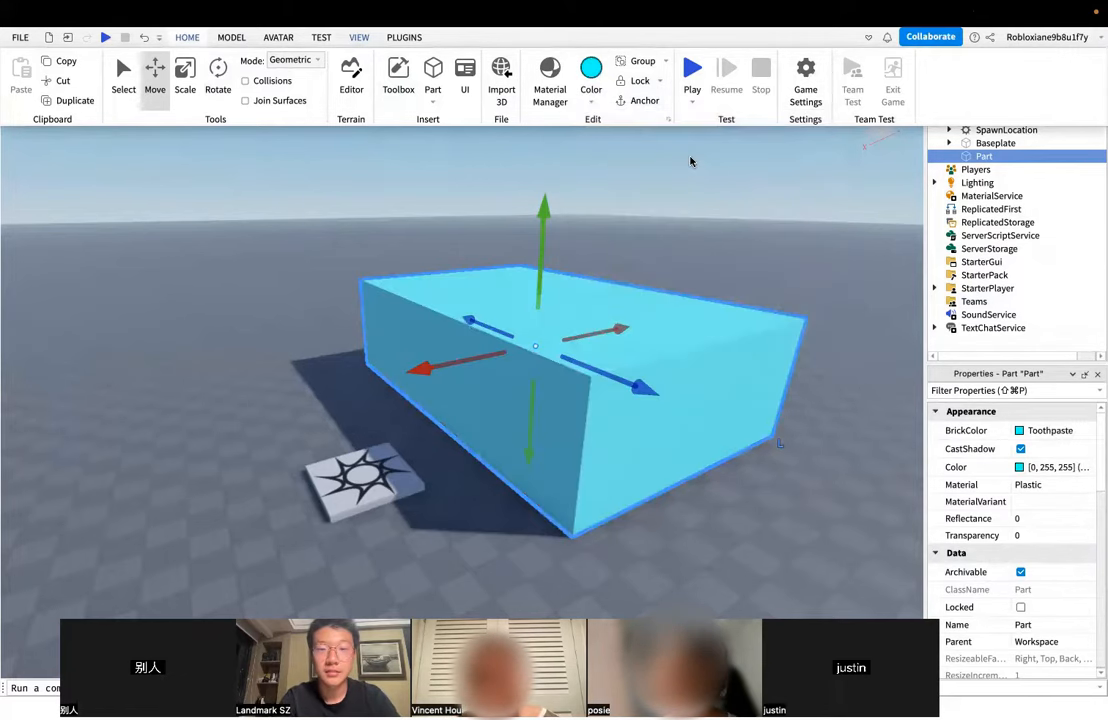
- Colour the block New Yeller, deselect it and view it up close
click(591, 104)
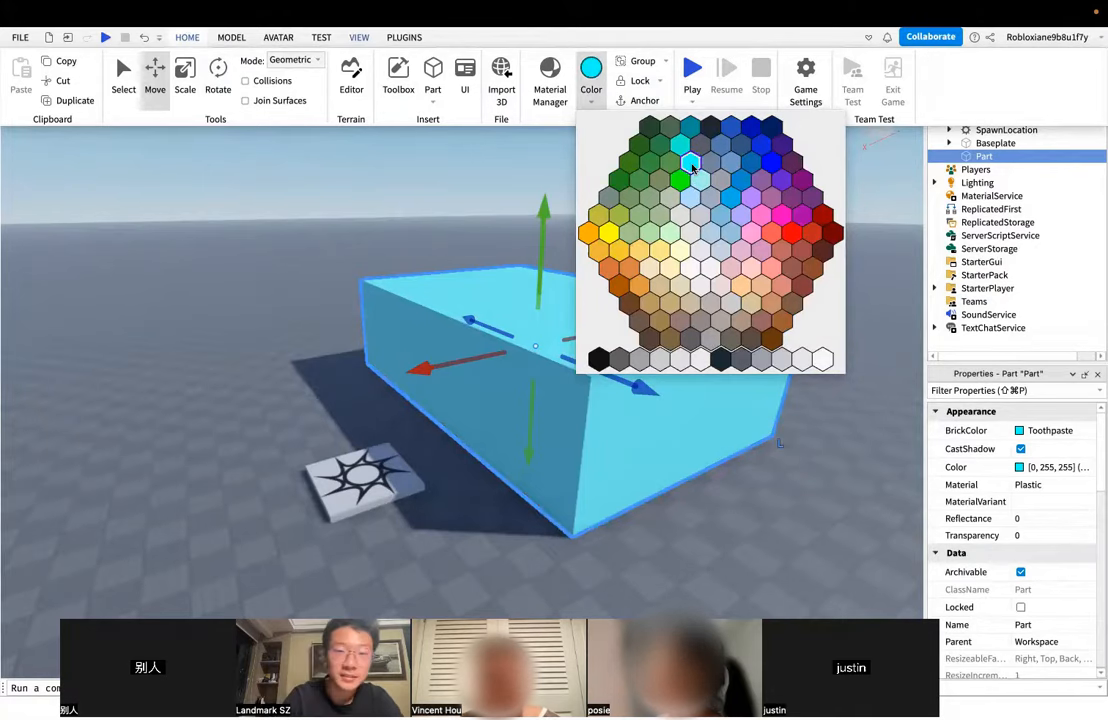
click(606, 232)
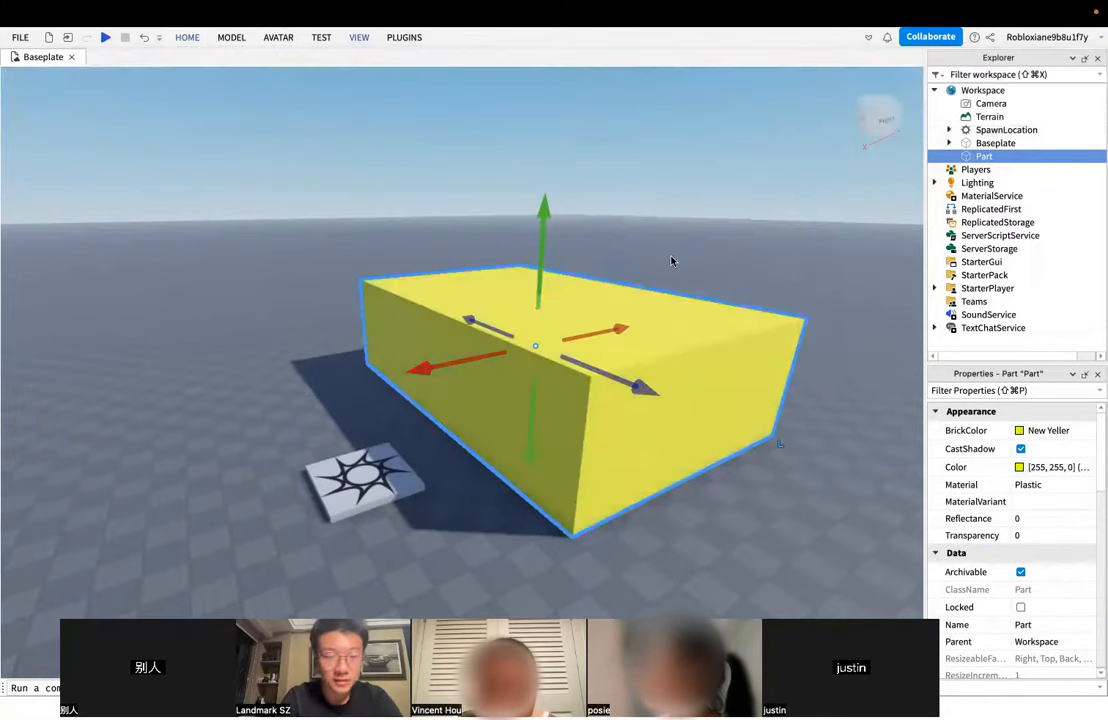
click(711, 262)
key(d)
key(w)
key(a)
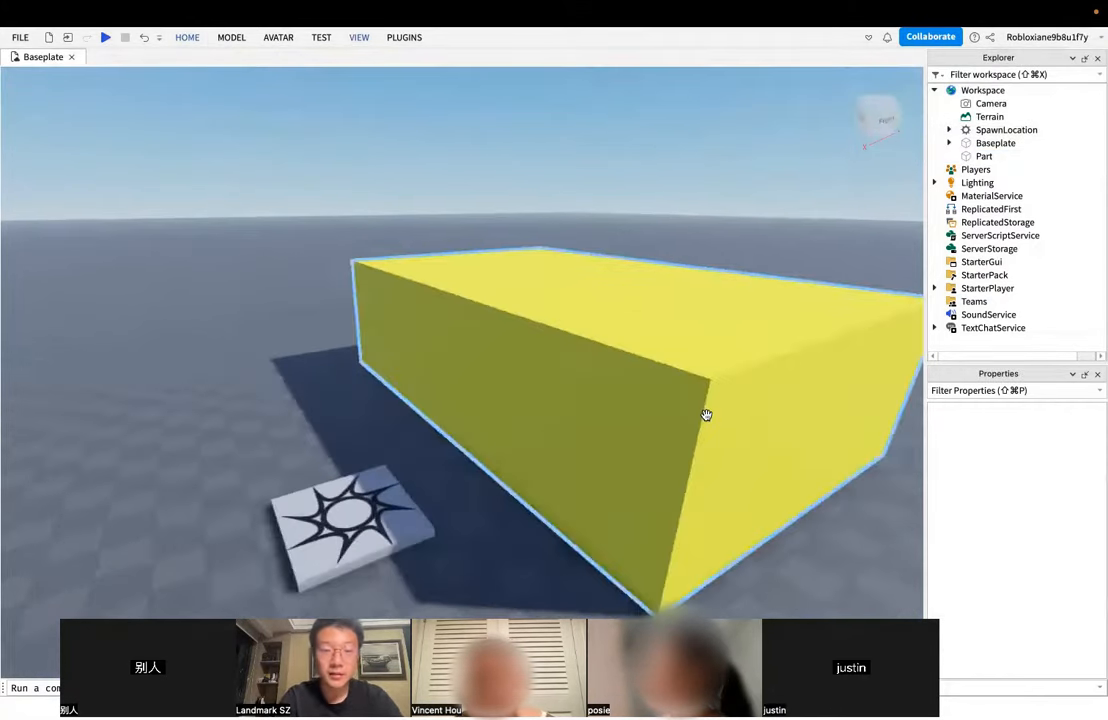
- Select the yellow block, display the general editing tools for it and deselect it again
click(706, 414)
key(s)
click(180, 41)
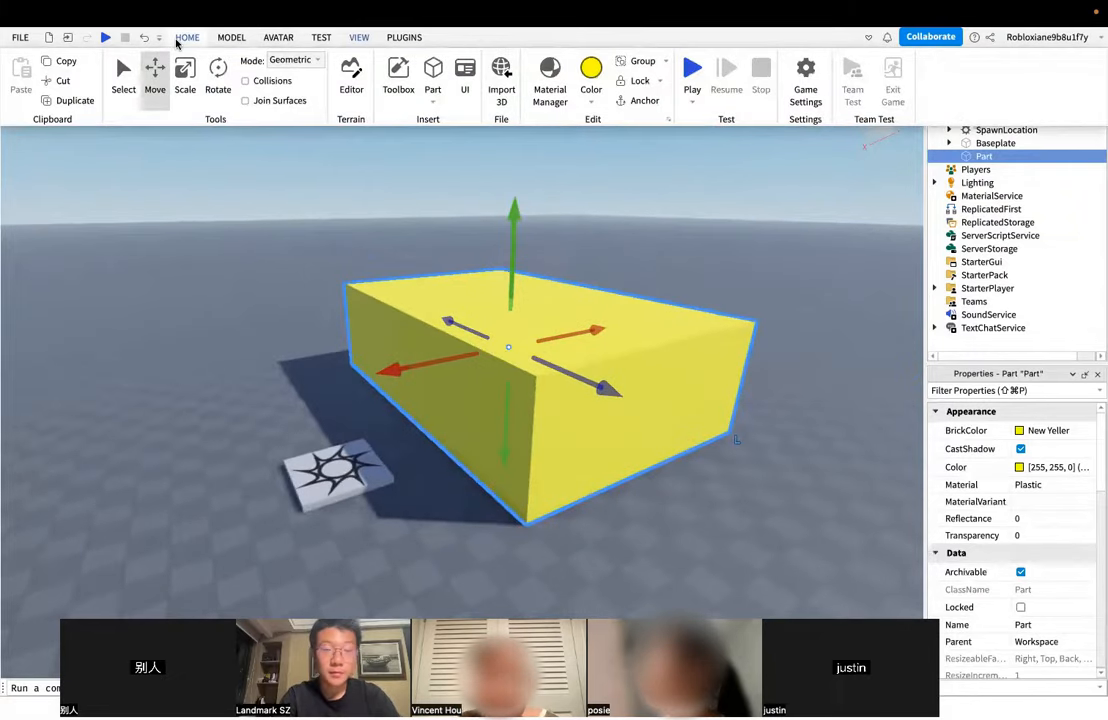
mouse_move(641, 7)
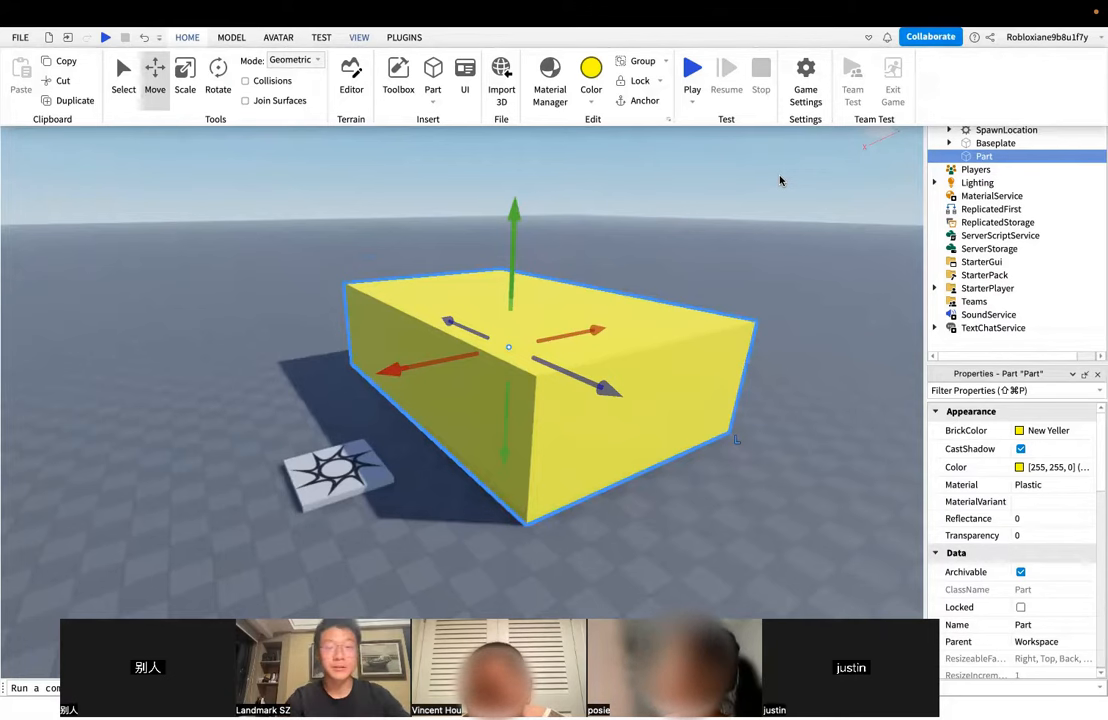
click(708, 255)
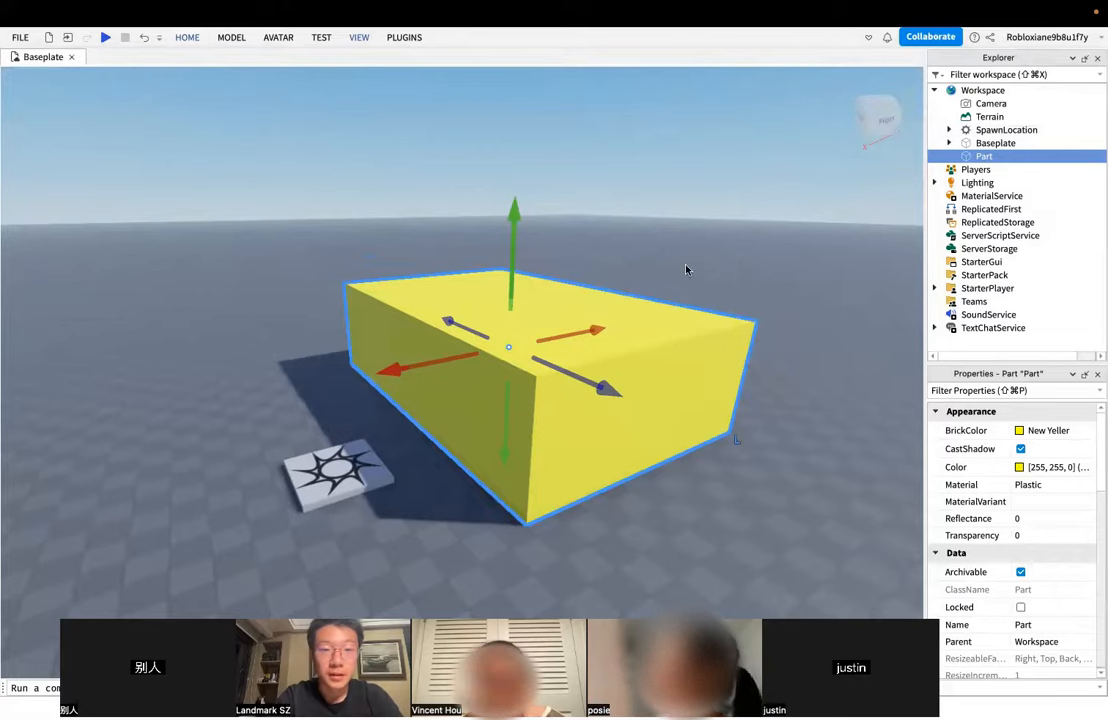
click(686, 269)
click(652, 346)
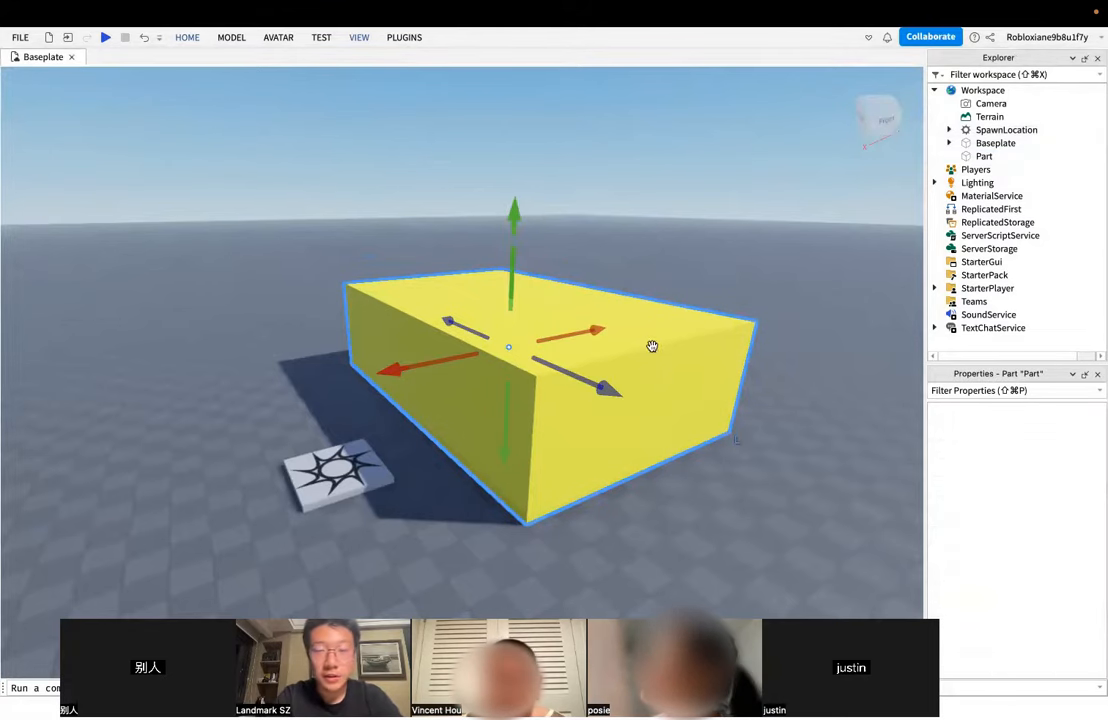
- Fly the camera around the yellow block and face the empty baseplate beside it
click(719, 299)
key(a)
key(s)
key(d)
key(w)
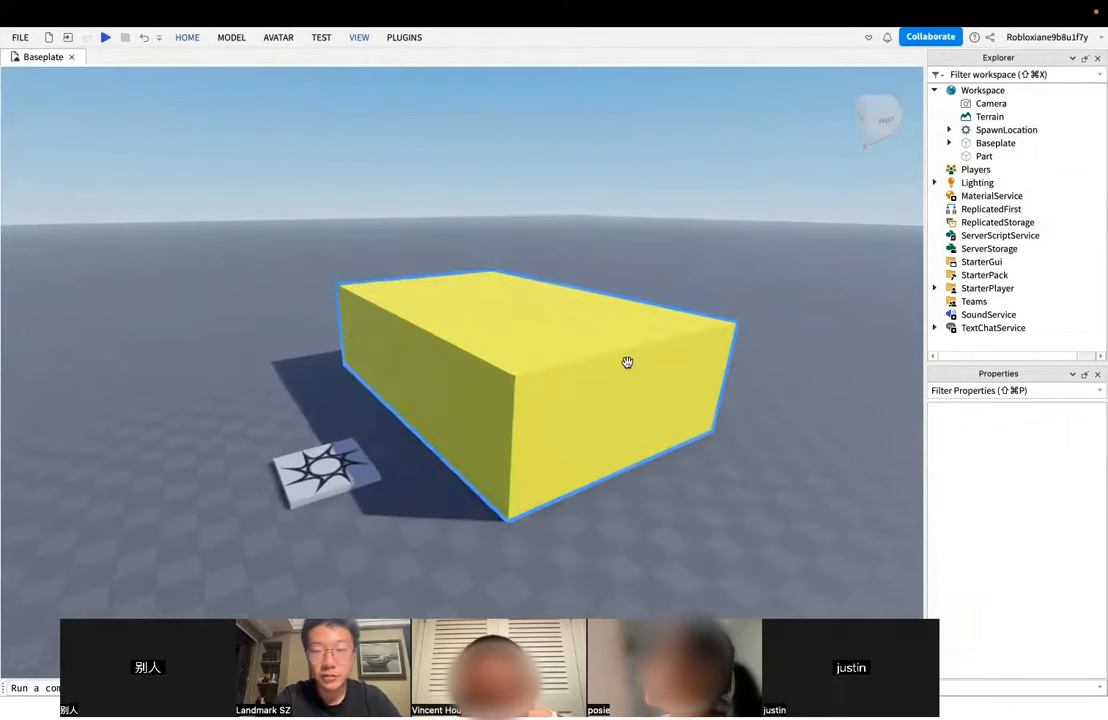
key(d)
key(s)
right_drag(761, 322, 761, 322)
key(w)
key(a)
key(w)
key(s)
key(s)
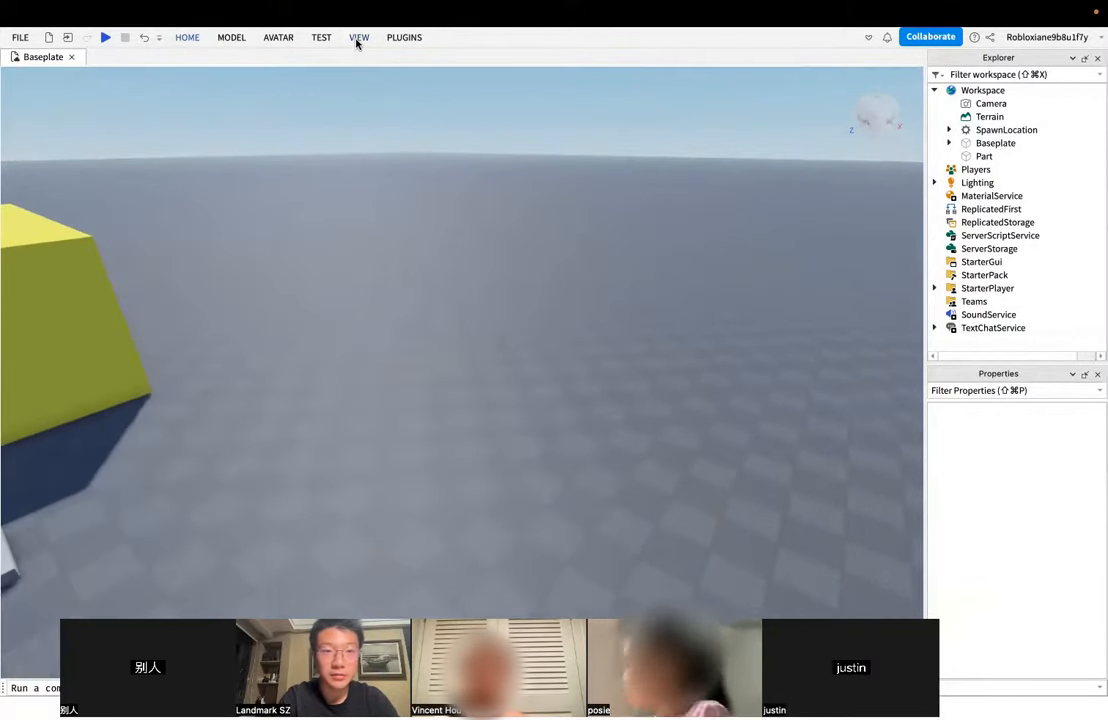
click(358, 38)
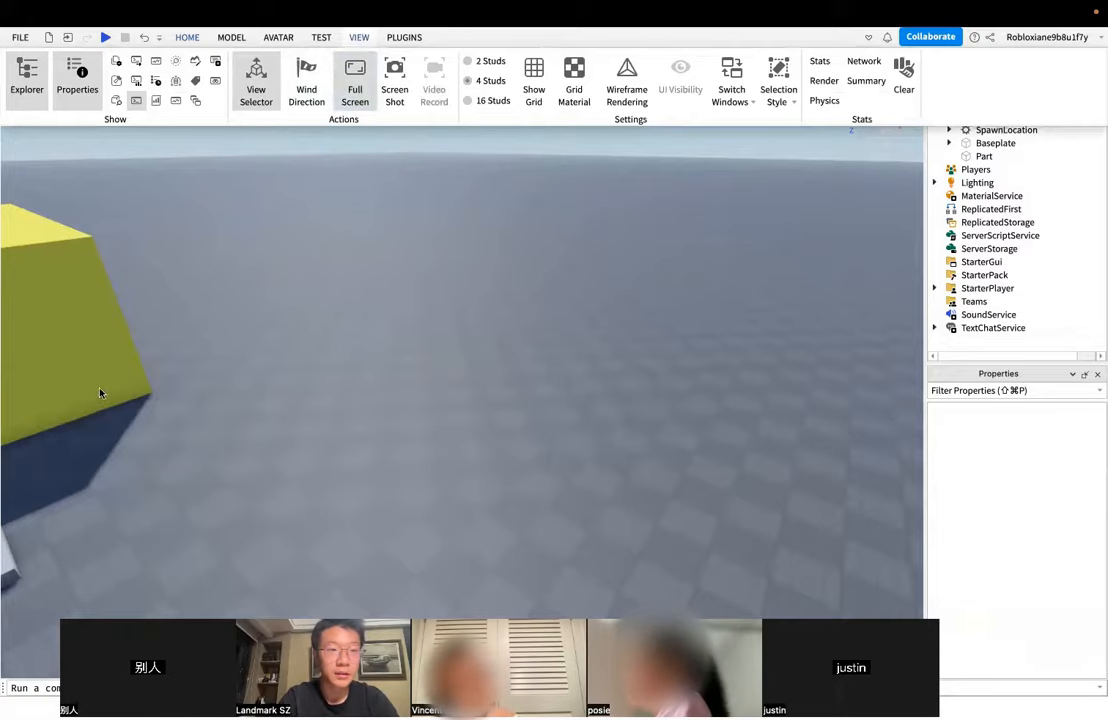
click(99, 391)
right_drag(293, 424, 293, 428)
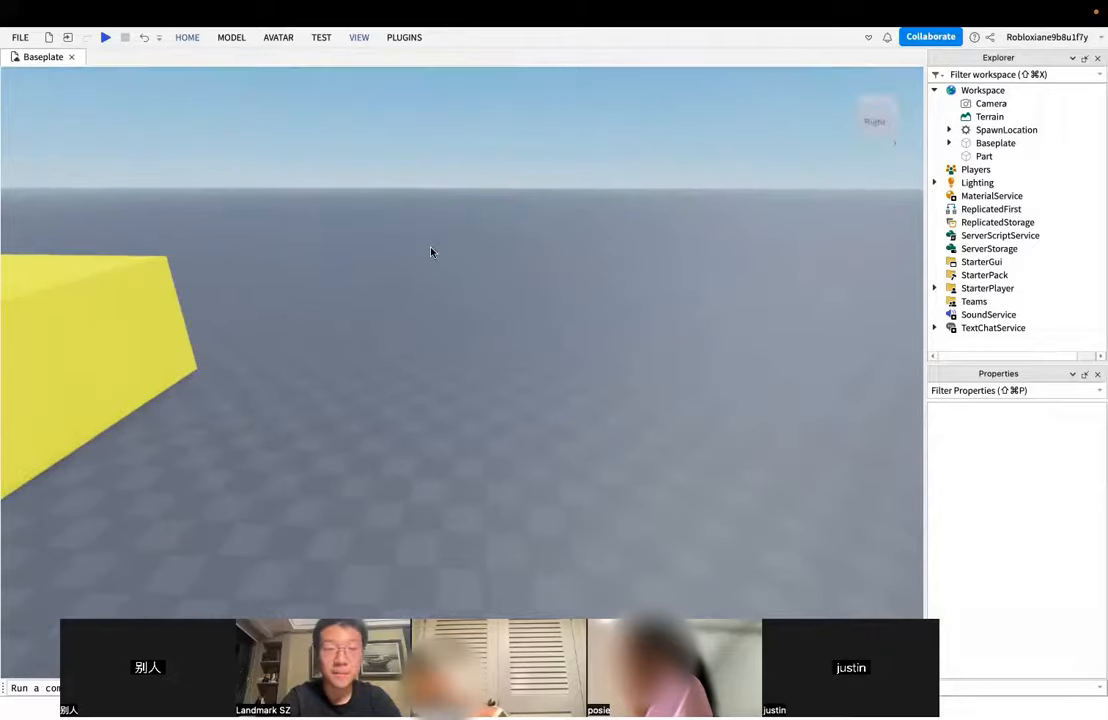
- Open the Toolbox of ready-made models and close it again
click(360, 38)
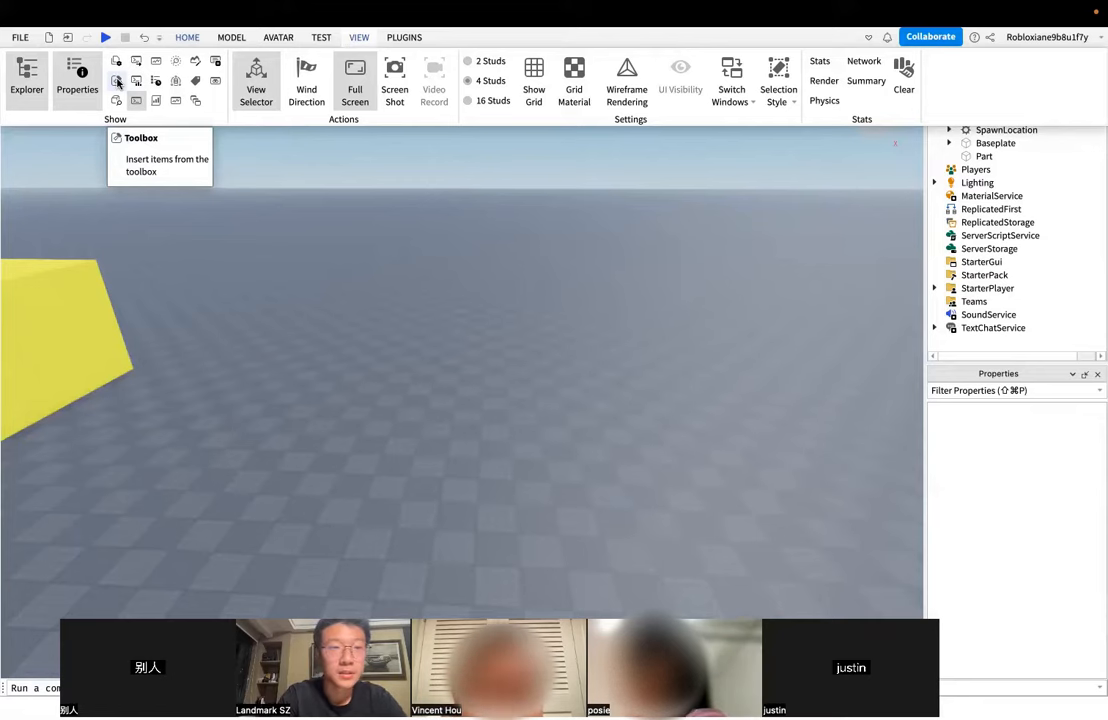
click(117, 82)
click(117, 82)
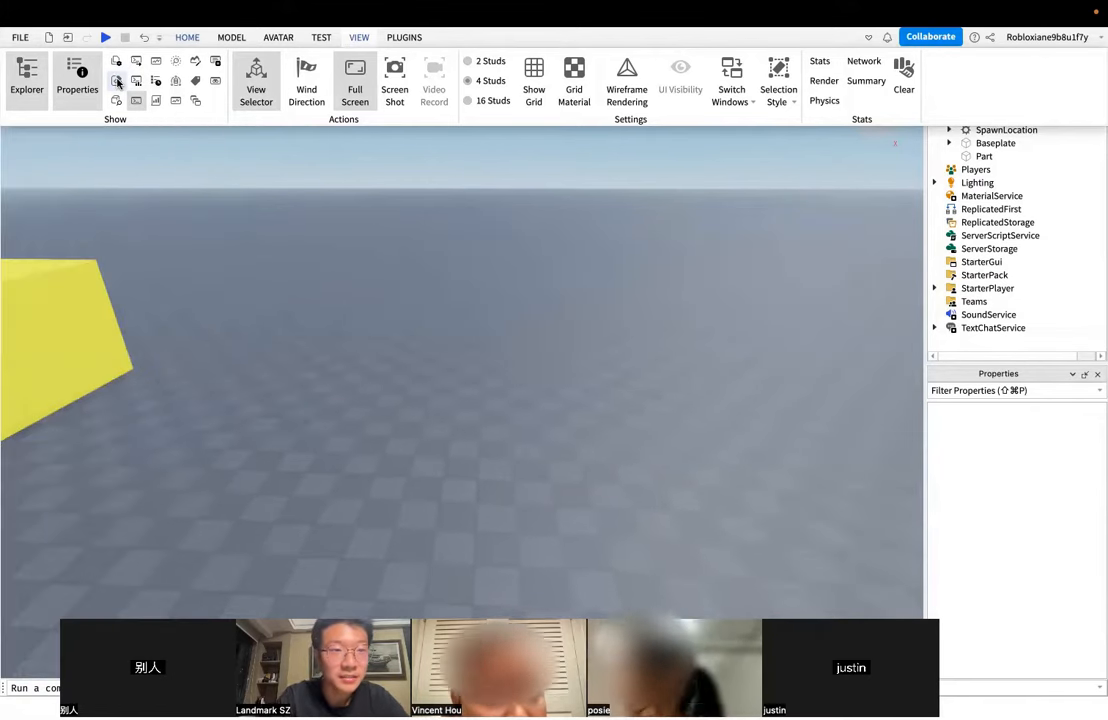
click(117, 82)
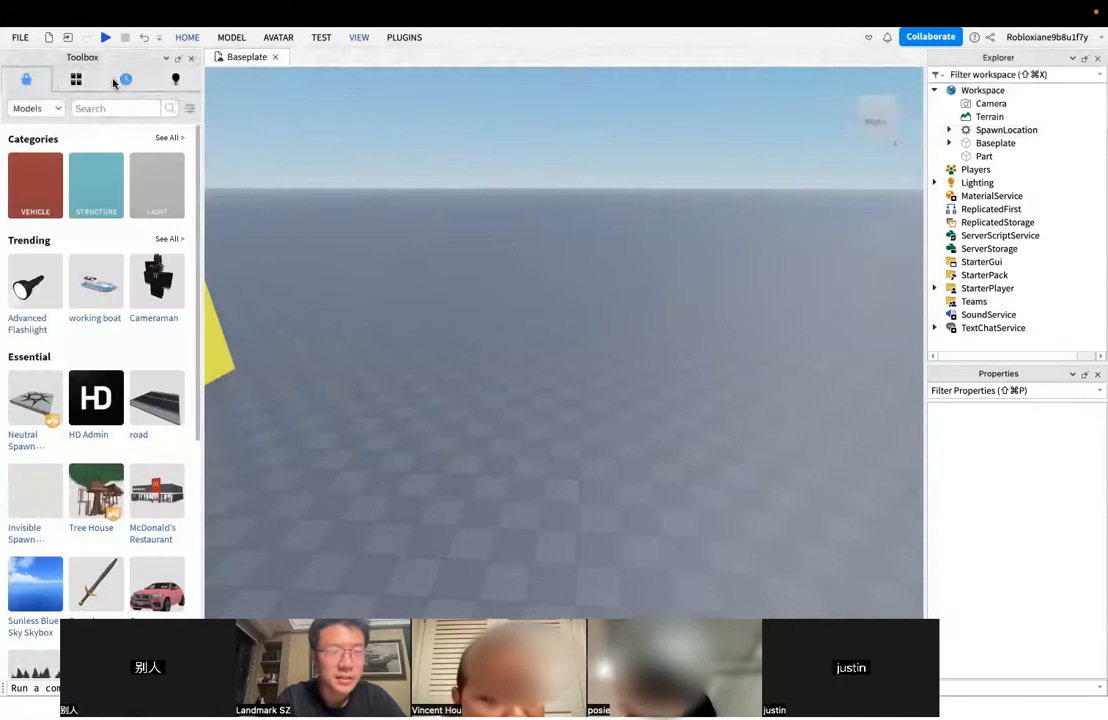
click(192, 59)
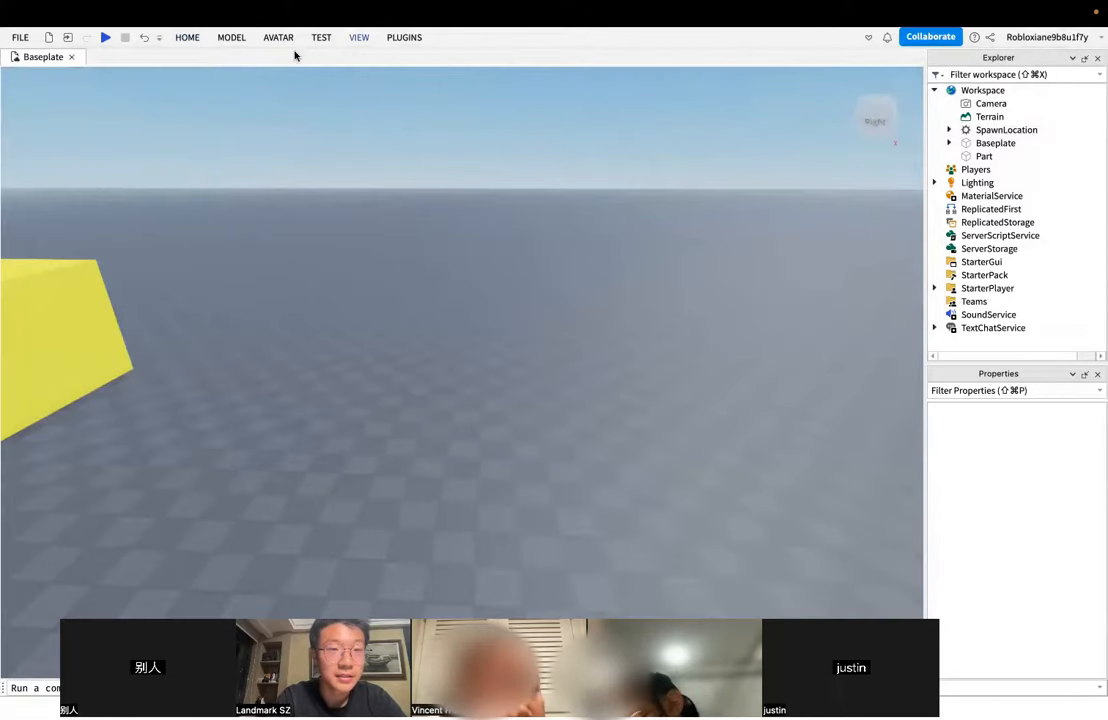
- Insert the McDonald's Restaurant model from the Toolbox onto the empty baseplate and accept its script notice
click(370, 41)
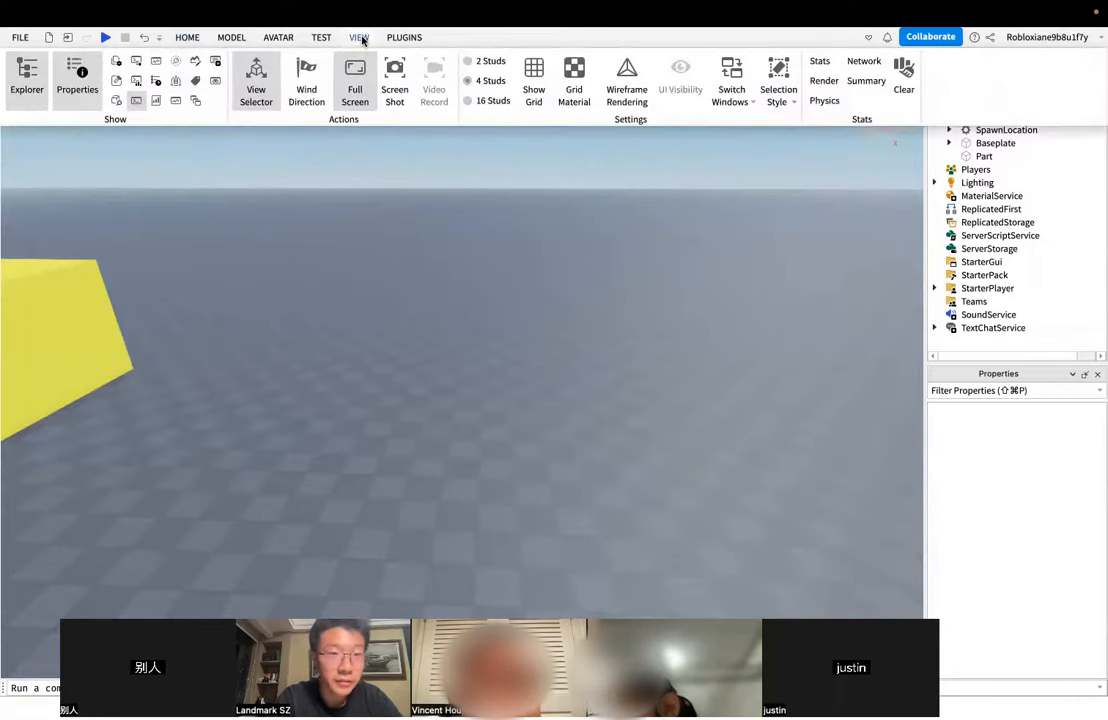
click(117, 80)
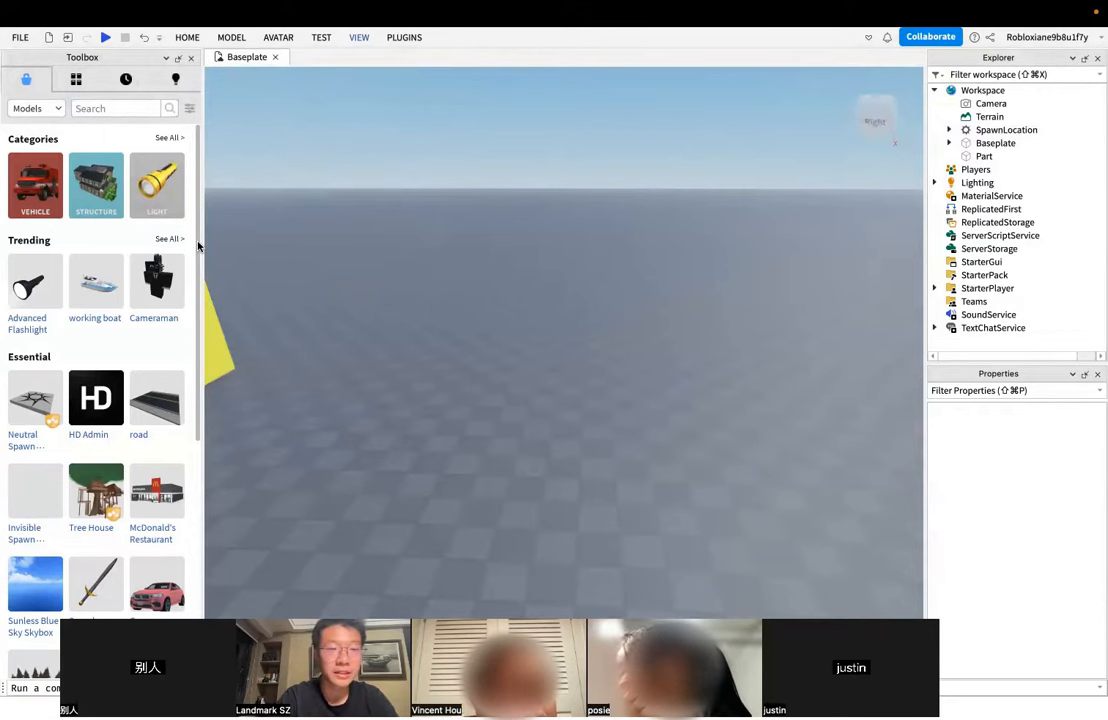
drag(198, 246, 101, 223)
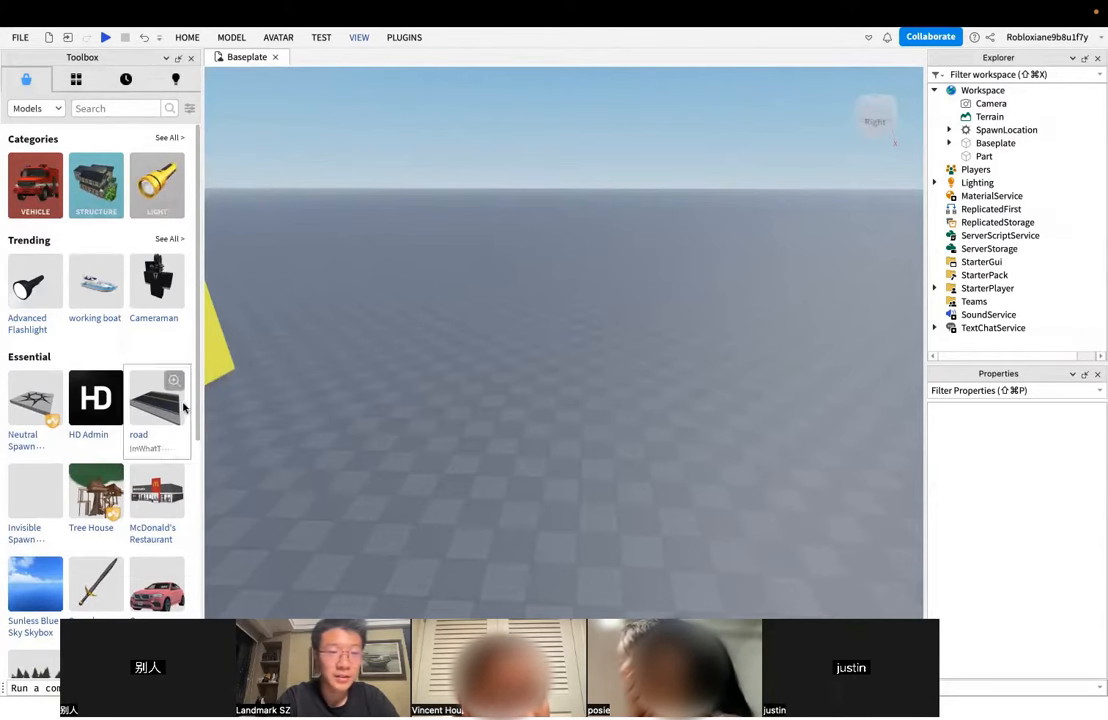
right_drag(455, 487, 456, 488)
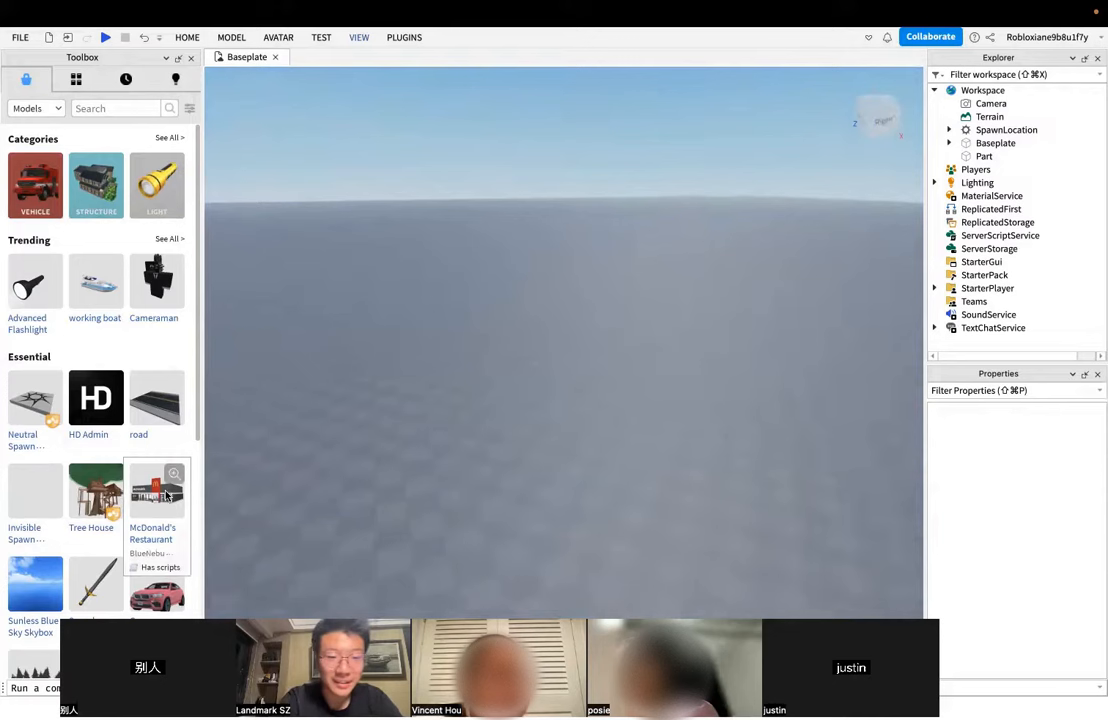
drag(195, 430, 197, 466)
mouse_move(160, 438)
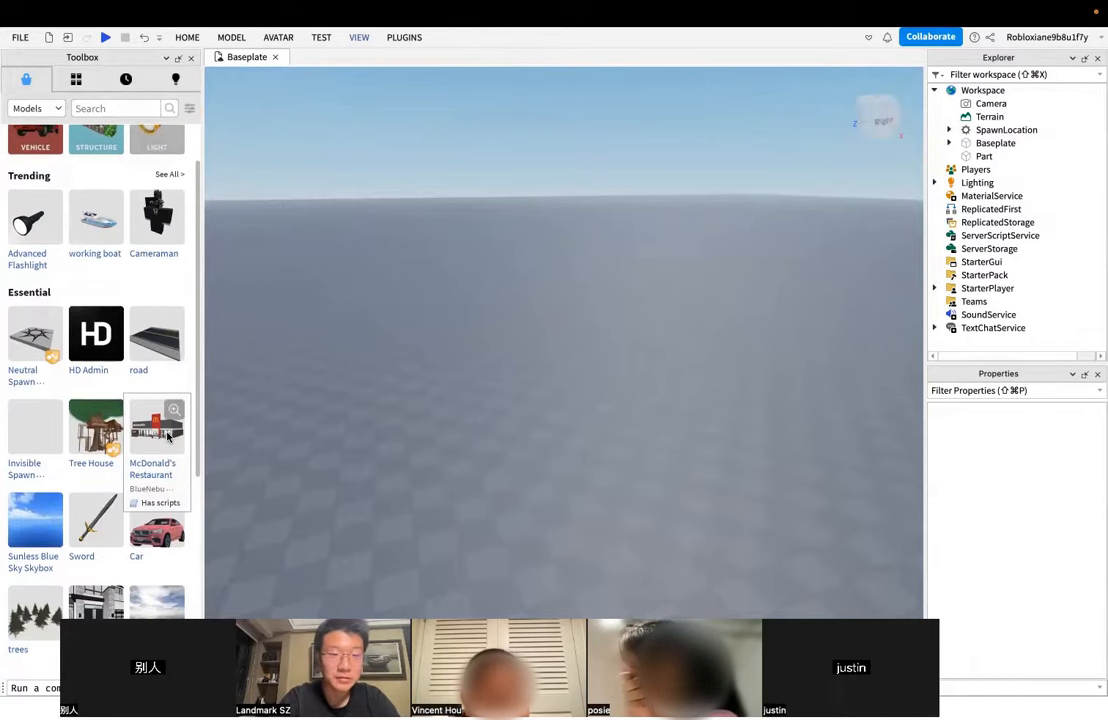
drag(168, 437, 490, 430)
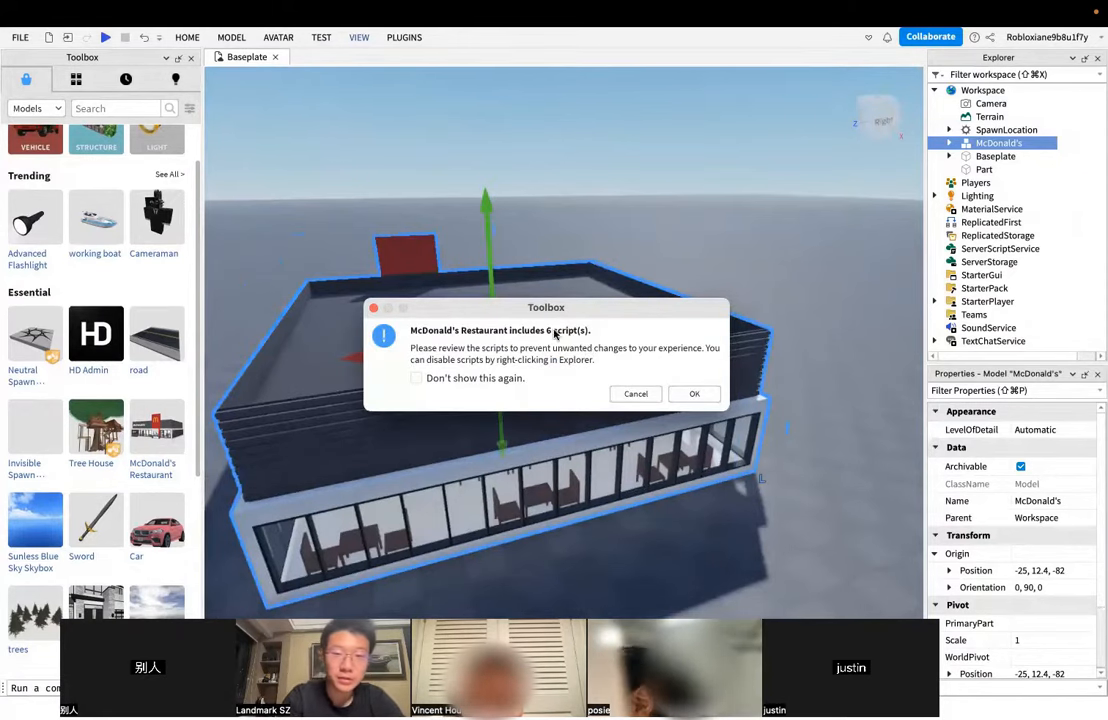
drag(531, 318, 509, 316)
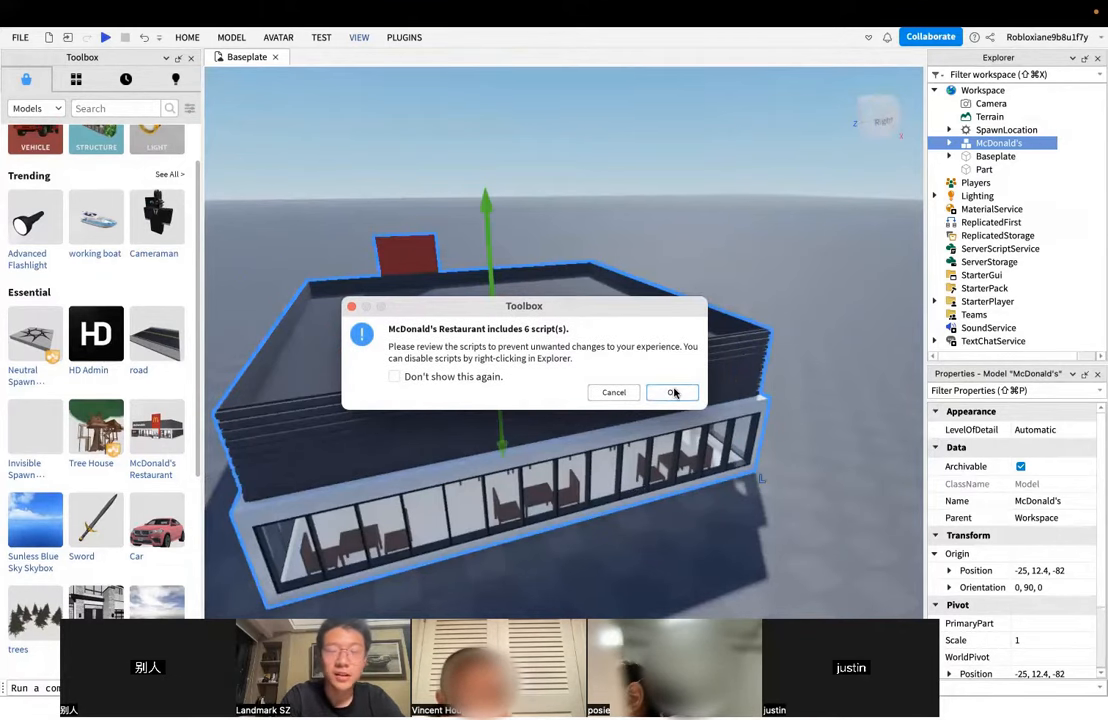
click(673, 392)
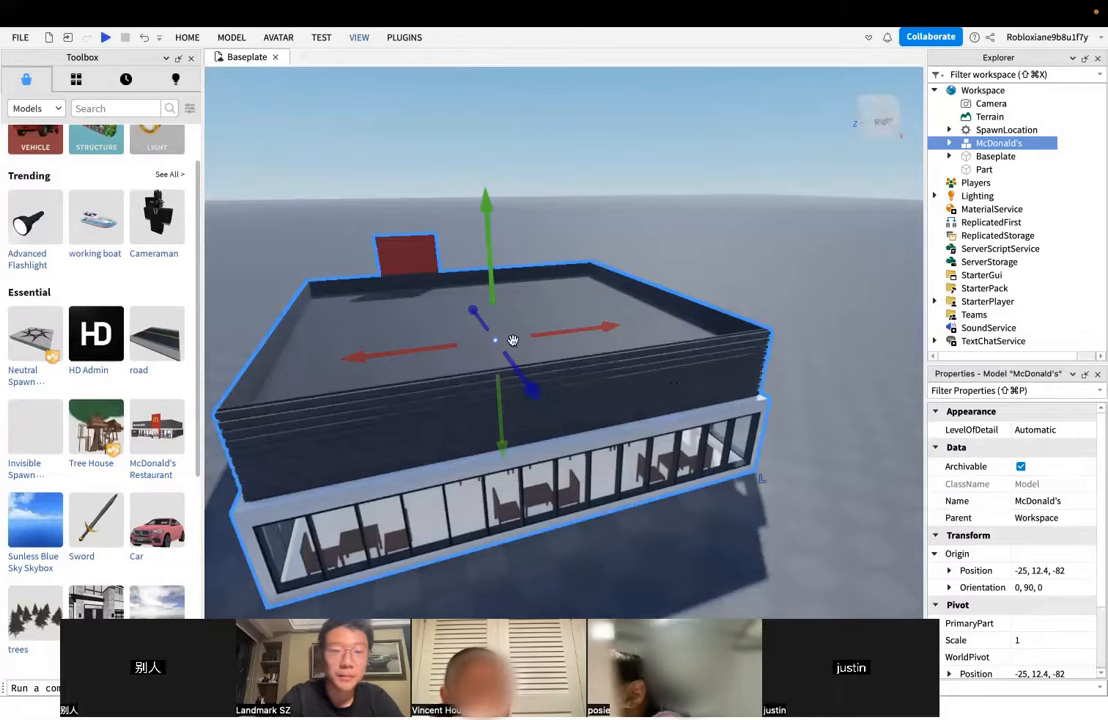
- Deselect the McDonald's building and view its walls and windows up close
click(675, 238)
right_drag(715, 267, 715, 262)
key(a)
key(w)
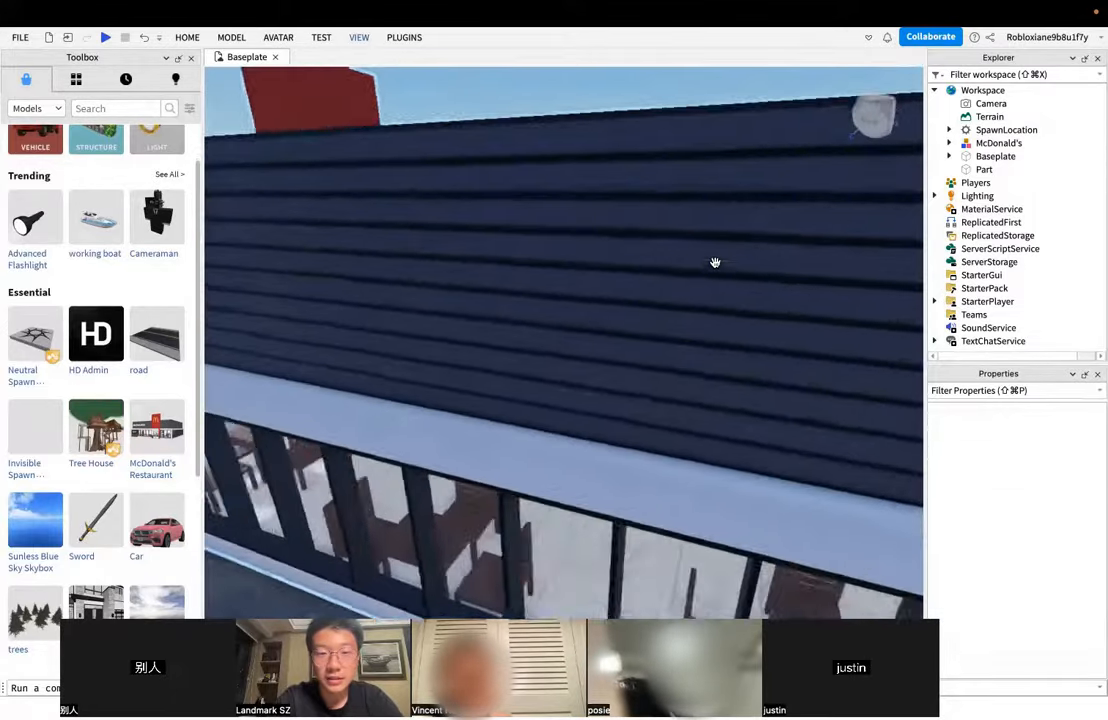
key(s)
key(w)
key(a)
- Move the McDonald's building to about -29, 12.4, -89.5 and frame its front with the entrance and logo
drag(725, 367, 526, 450)
click(515, 450)
right_drag(512, 450, 510, 448)
key(w)
key(s)
key(w)
key(d)
key(s)
key(s)
click(492, 410)
key(a)
key(f)
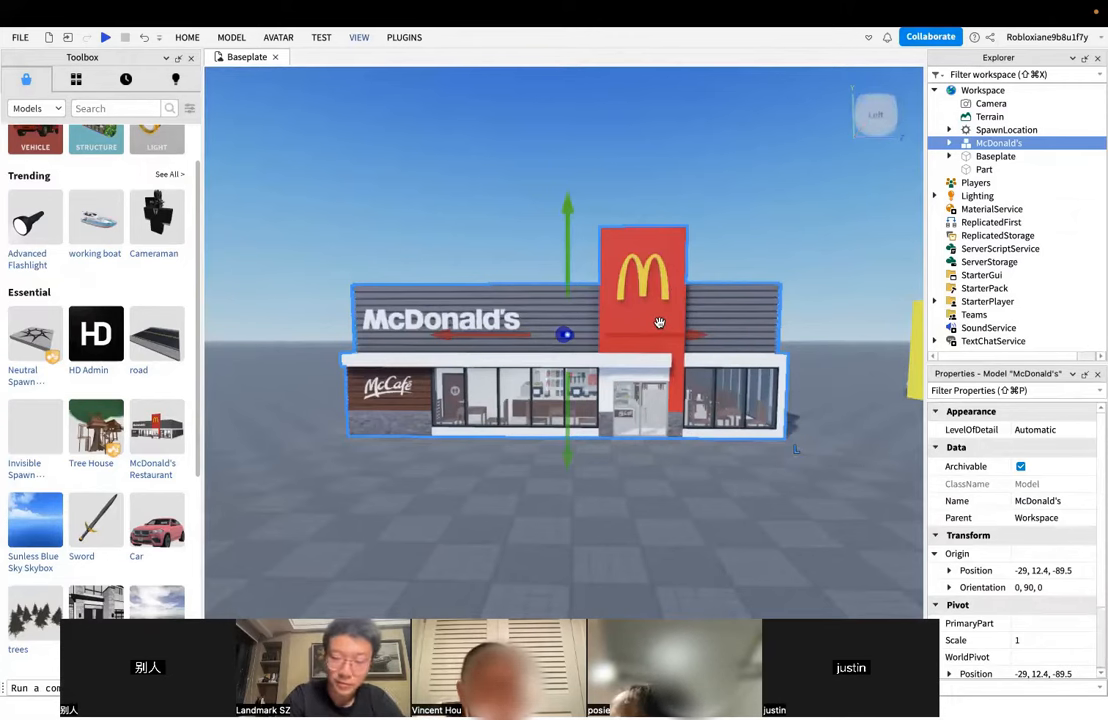
- Delete the McDonald's building and close the Toolbox
key(Delete)
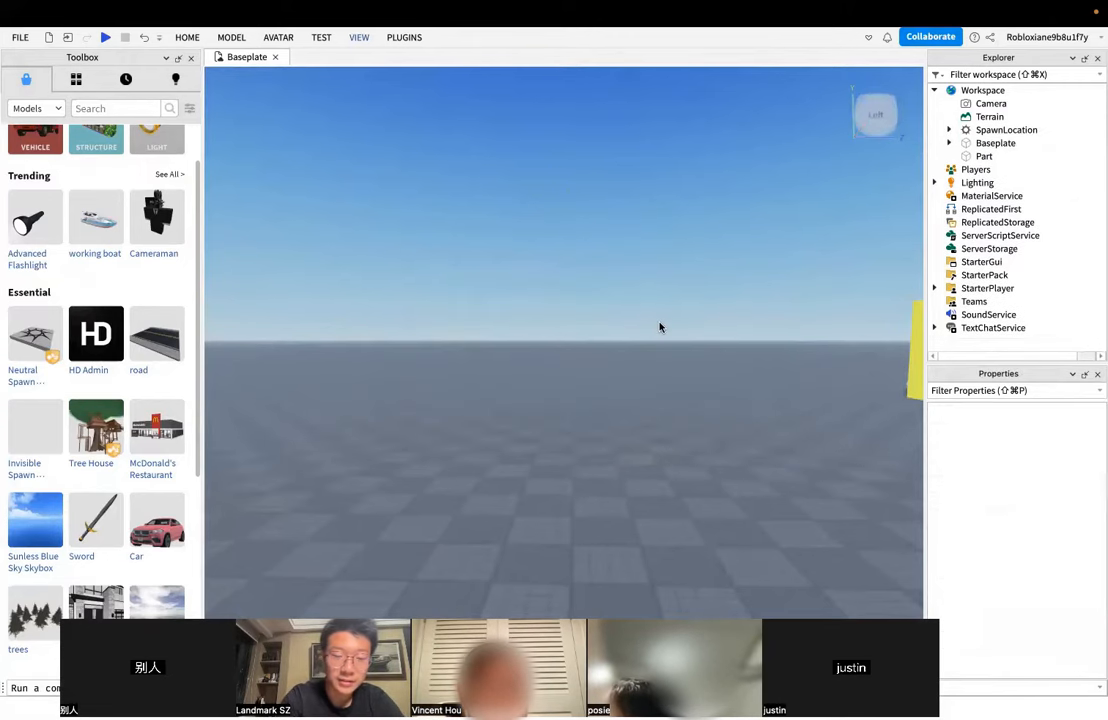
right_drag(507, 420, 507, 425)
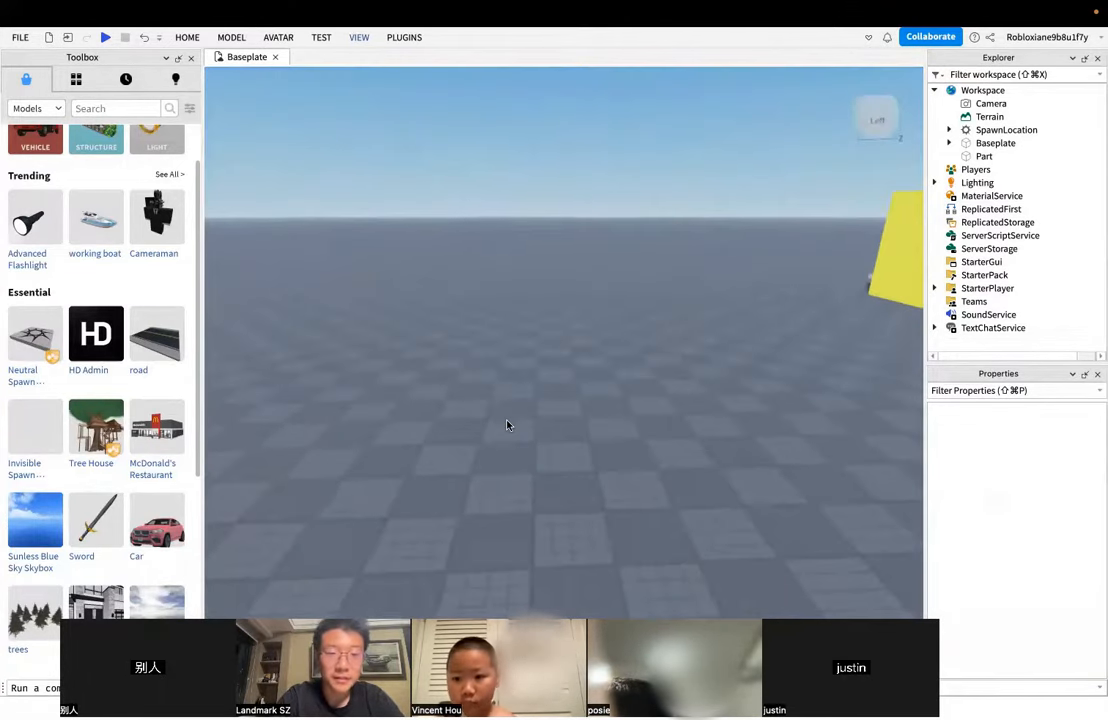
click(191, 59)
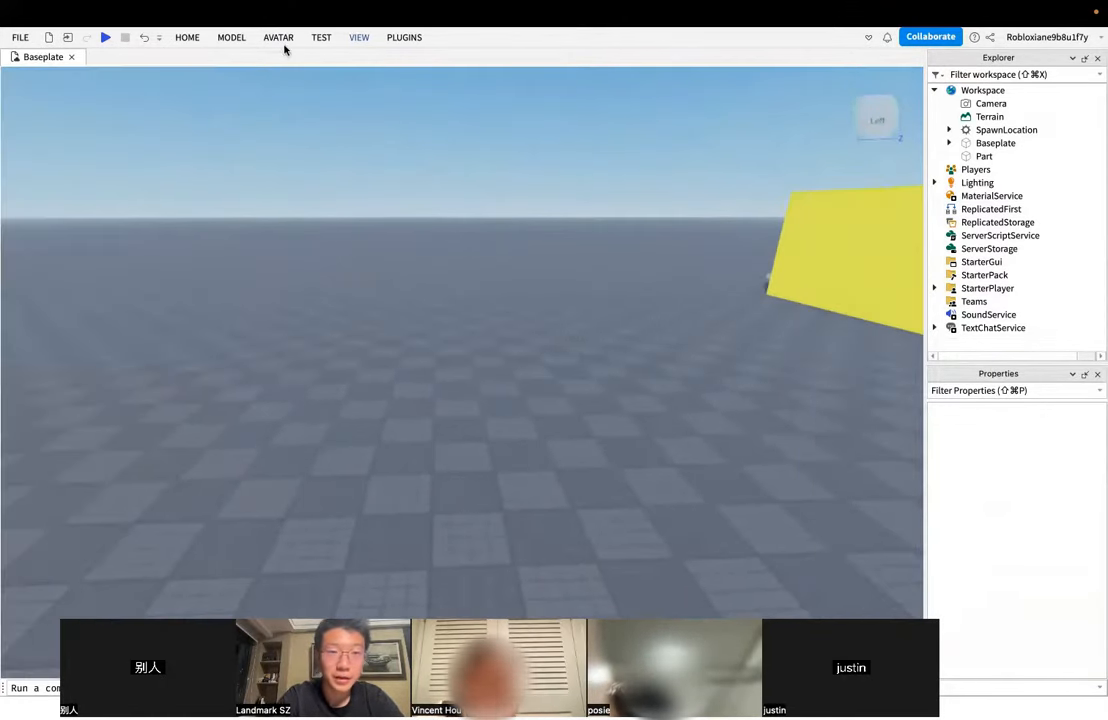
- Reopen the Toolbox, browse the Essential models and insert the Tree House, accepting its script notice
click(359, 38)
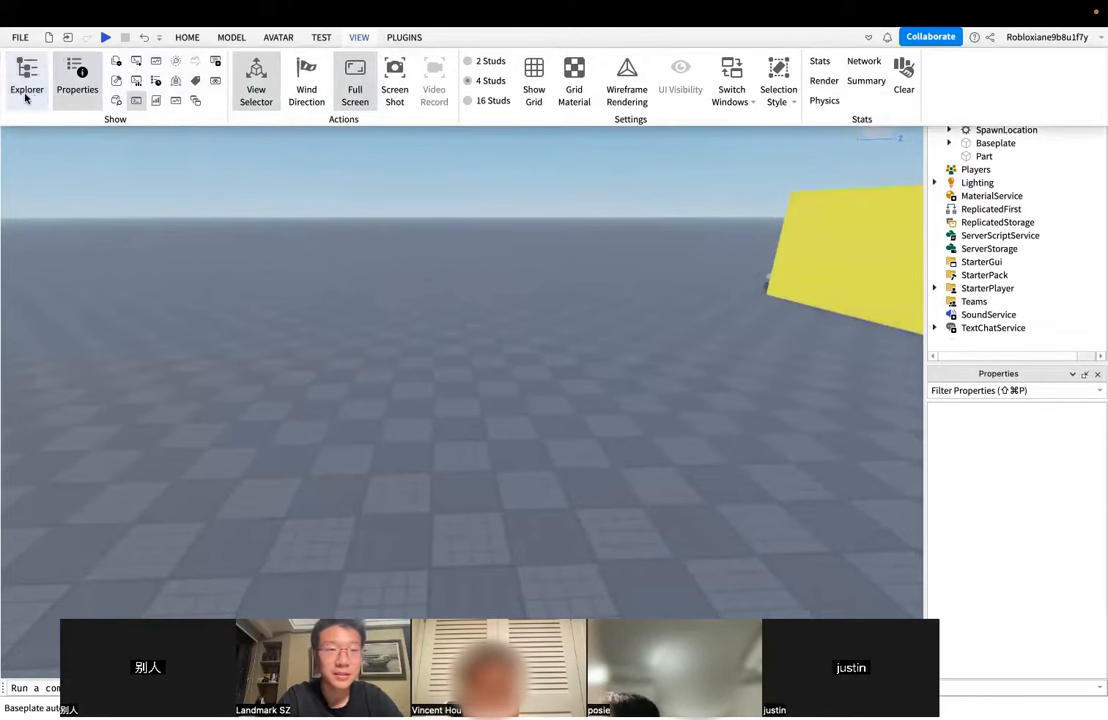
click(115, 83)
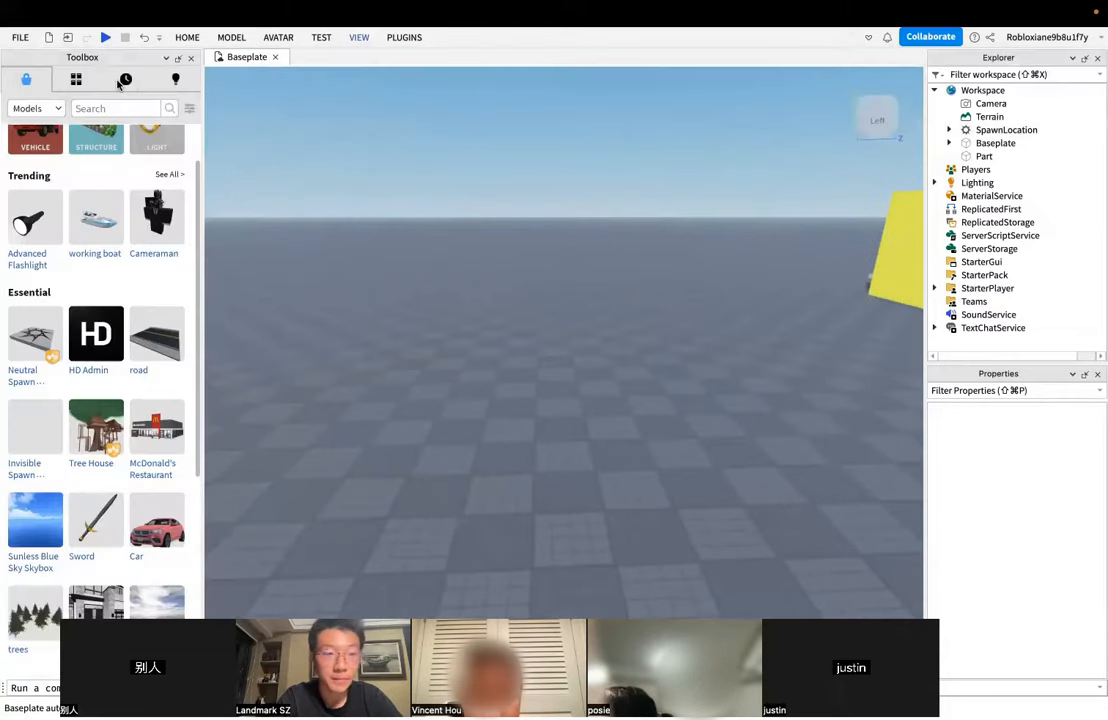
scroll(160, 357, down, 5)
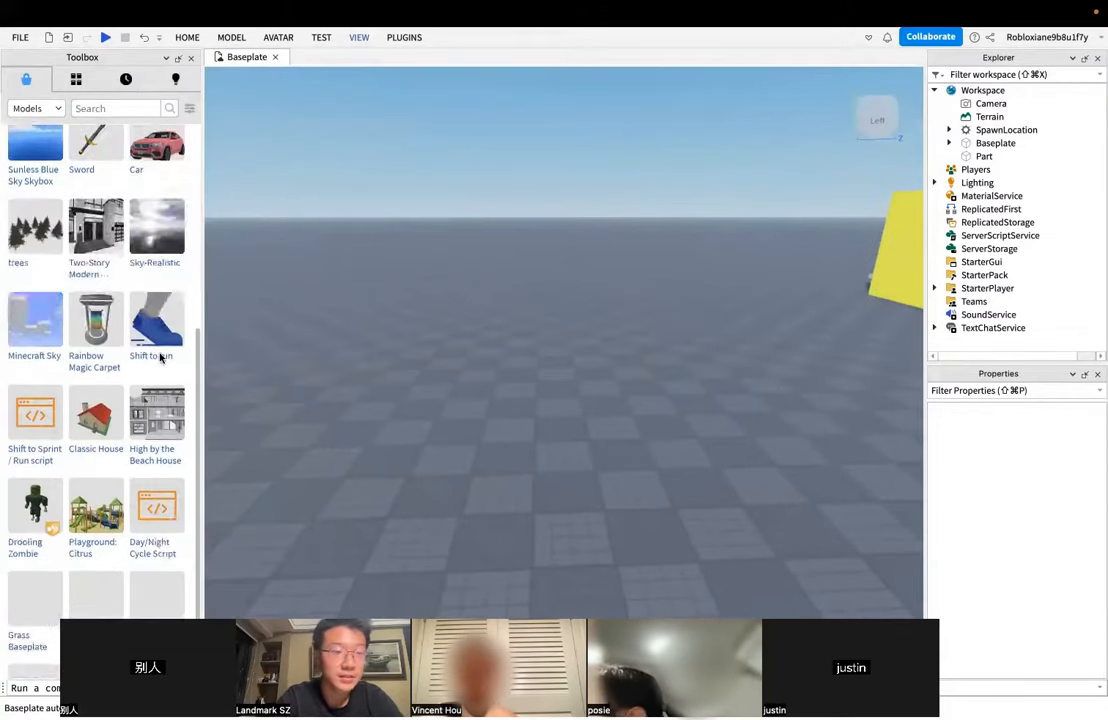
scroll(160, 357, up, 6)
scroll(160, 357, down, 5)
scroll(160, 357, down, 3)
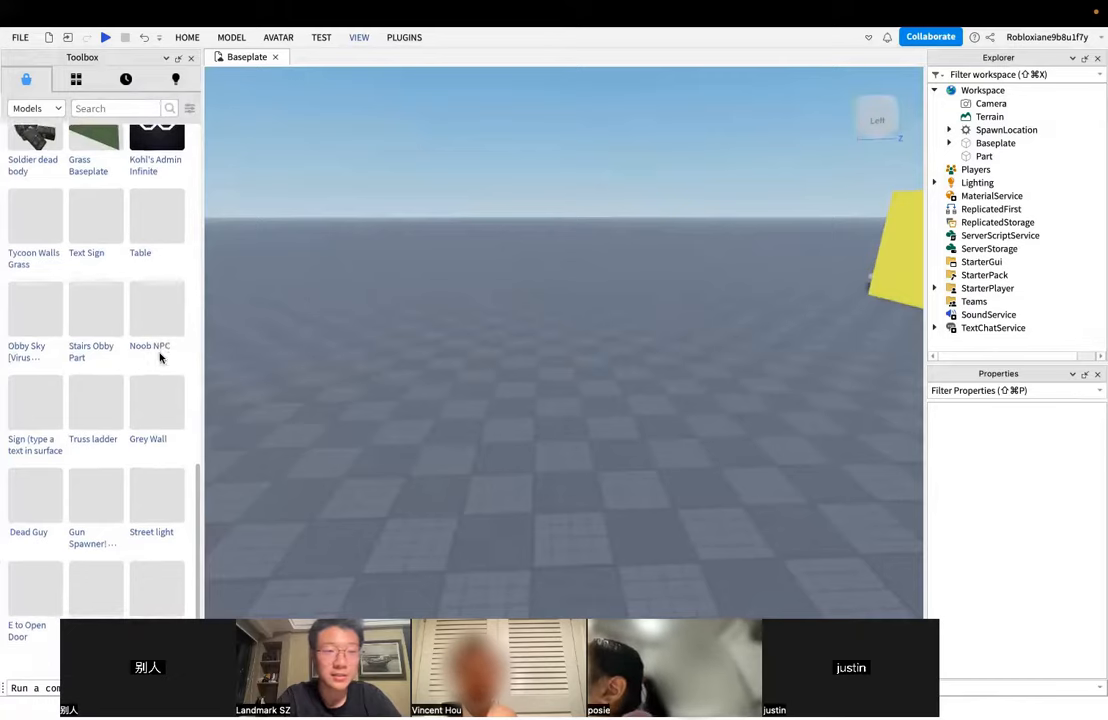
scroll(161, 354, up, 10)
mouse_move(196, 274)
mouse_down()
mouse_move(197, 342)
mouse_move(200, 290)
mouse_up()
mouse_move(94, 288)
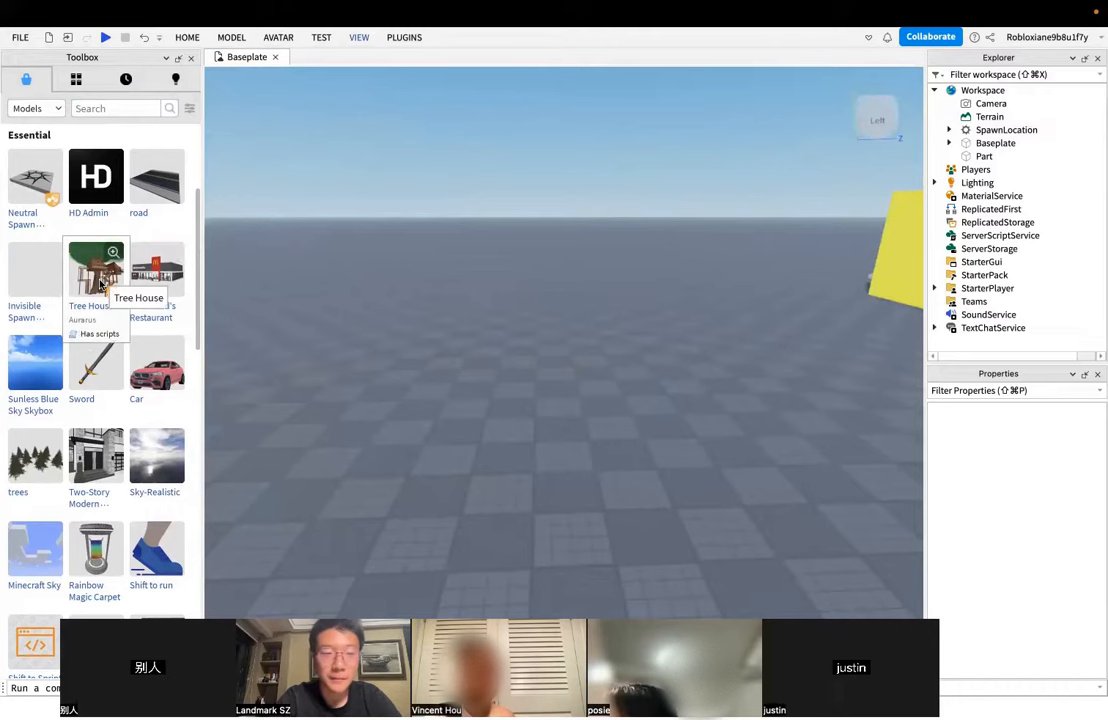
click(96, 283)
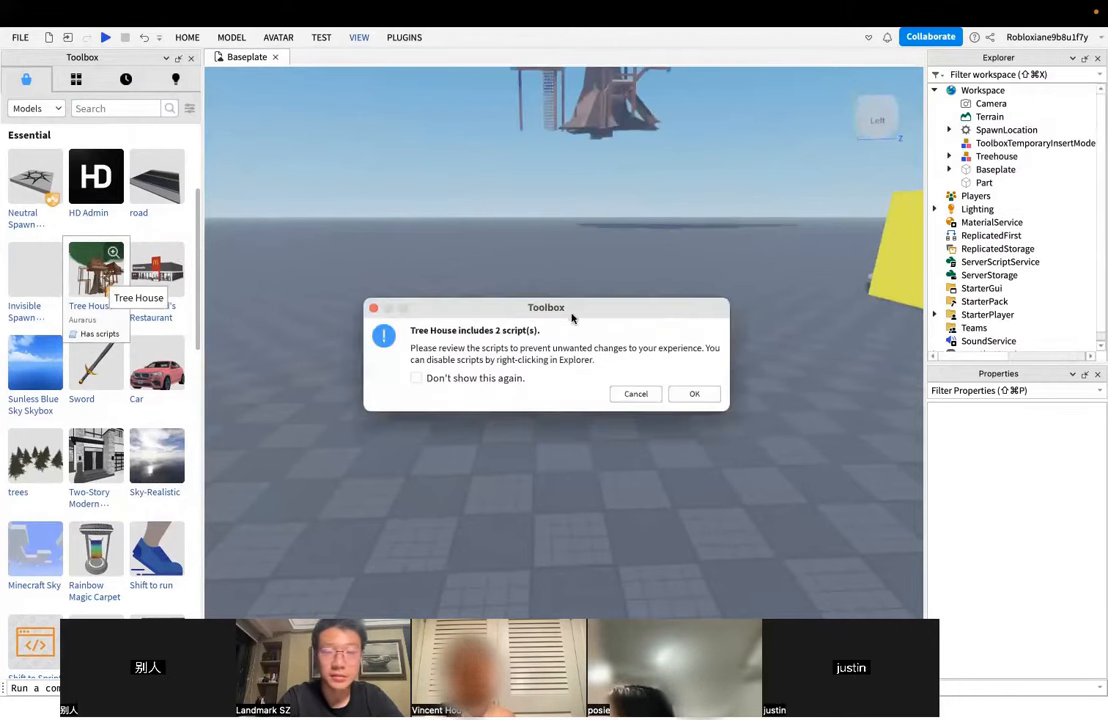
click(698, 395)
- Deselect the tree house and turn the view until its cabins, stairs and the yellow block are in frame
right_drag(754, 398, 755, 398)
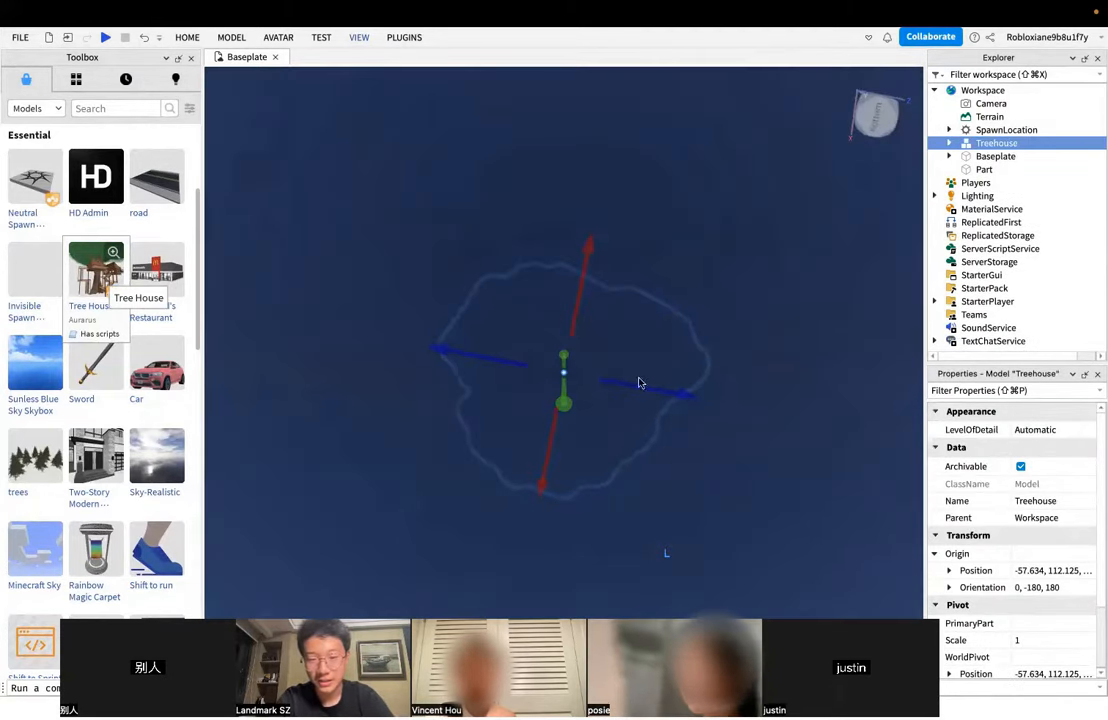
click(717, 313)
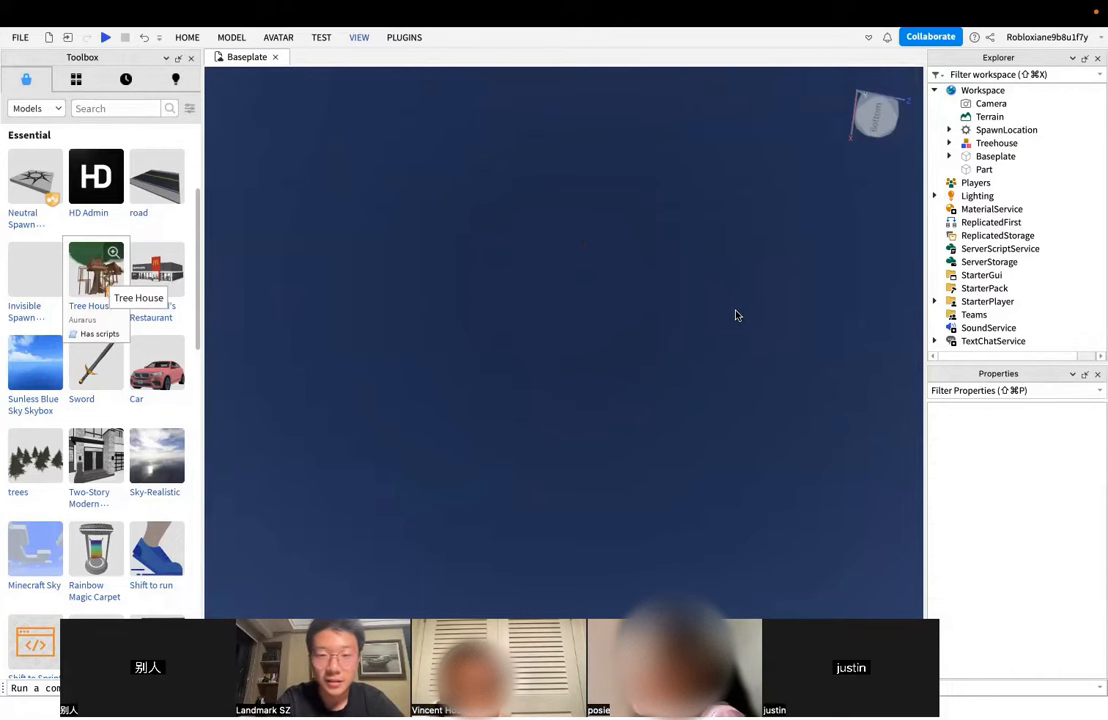
right_drag(736, 315, 736, 315)
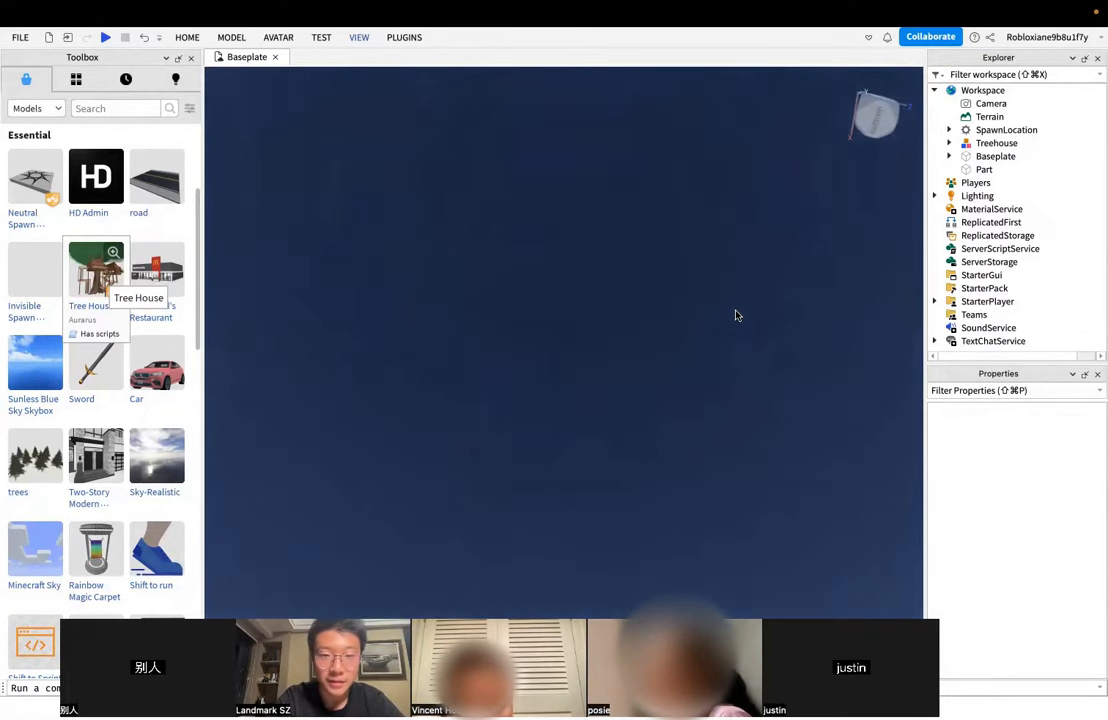
right_drag(736, 315, 736, 315)
drag(736, 312, 730, 428)
right_drag(730, 428, 730, 428)
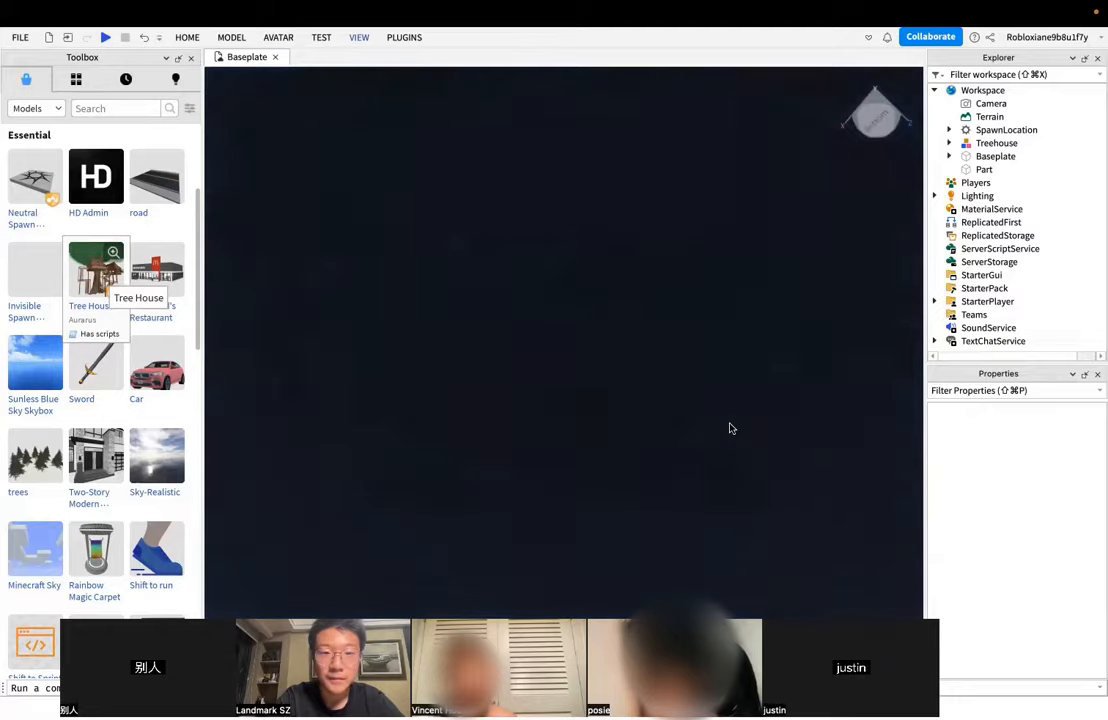
right_drag(730, 428, 730, 428)
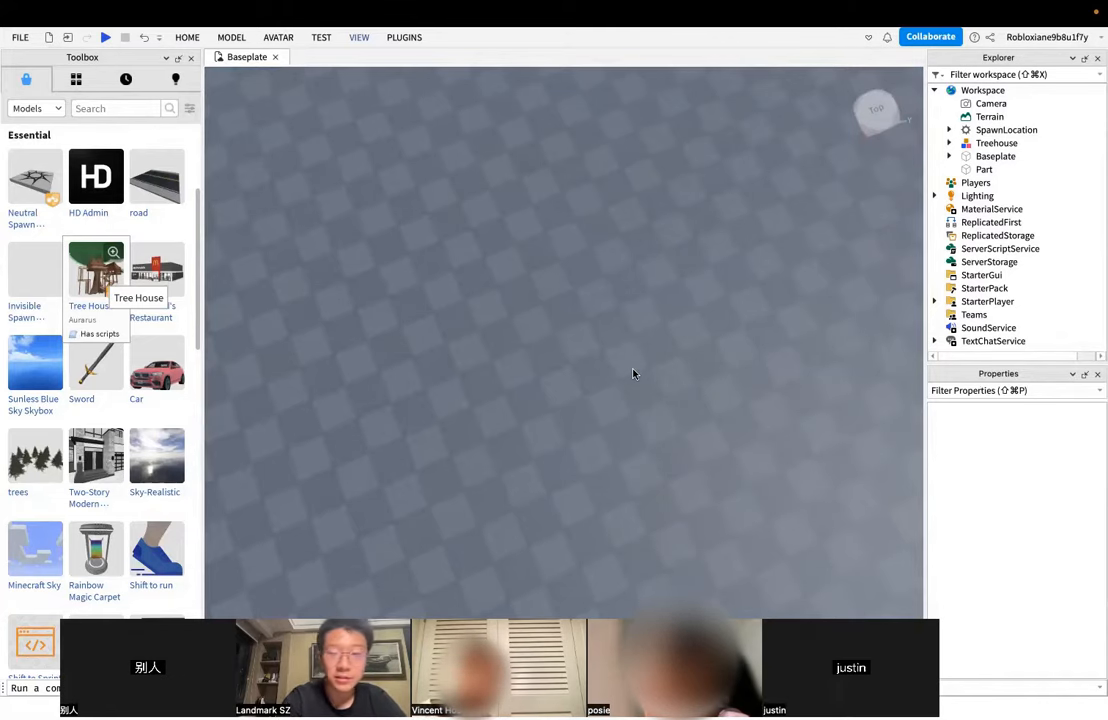
right_drag(632, 373, 632, 373)
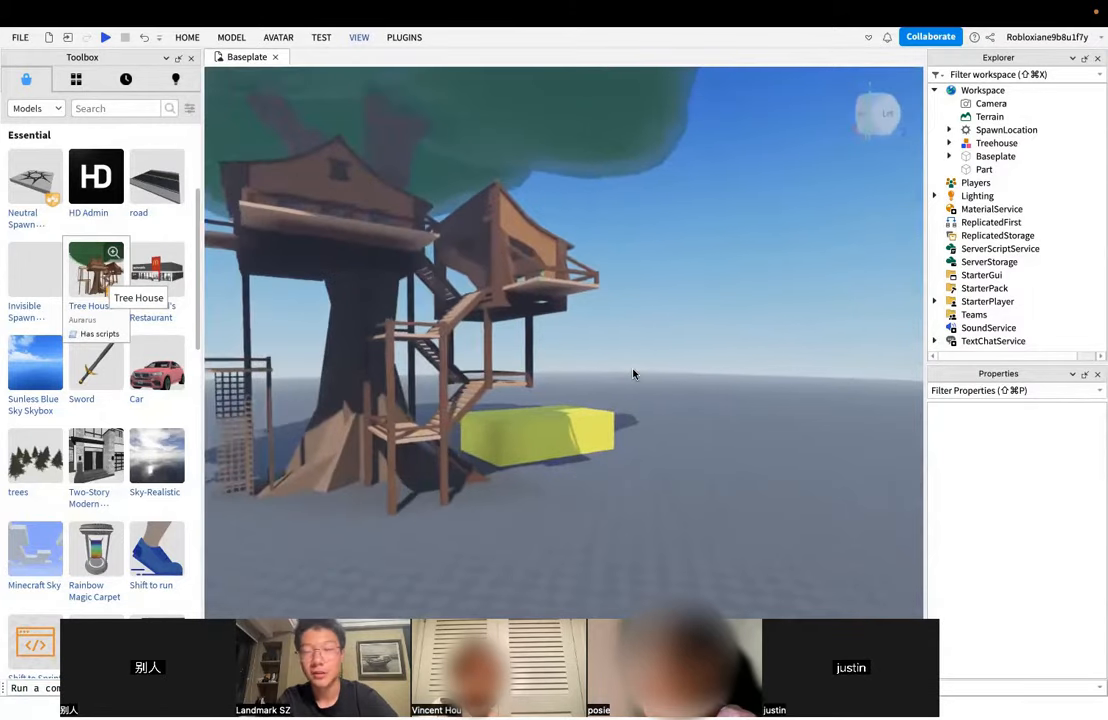
right_drag(694, 487, 692, 488)
- Select the tree house, inspect its base up close, show the Anchor option for it, and deselect it
click(480, 366)
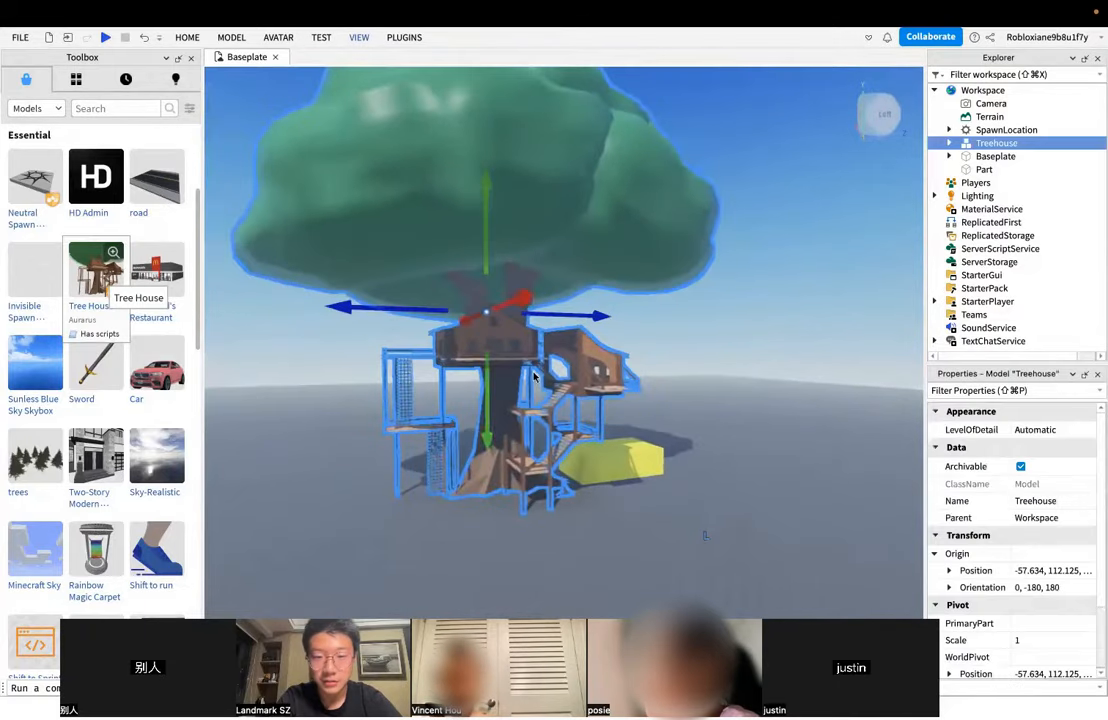
key(w)
click(717, 381)
key(w)
right_drag(754, 417, 756, 420)
key(w)
click(466, 230)
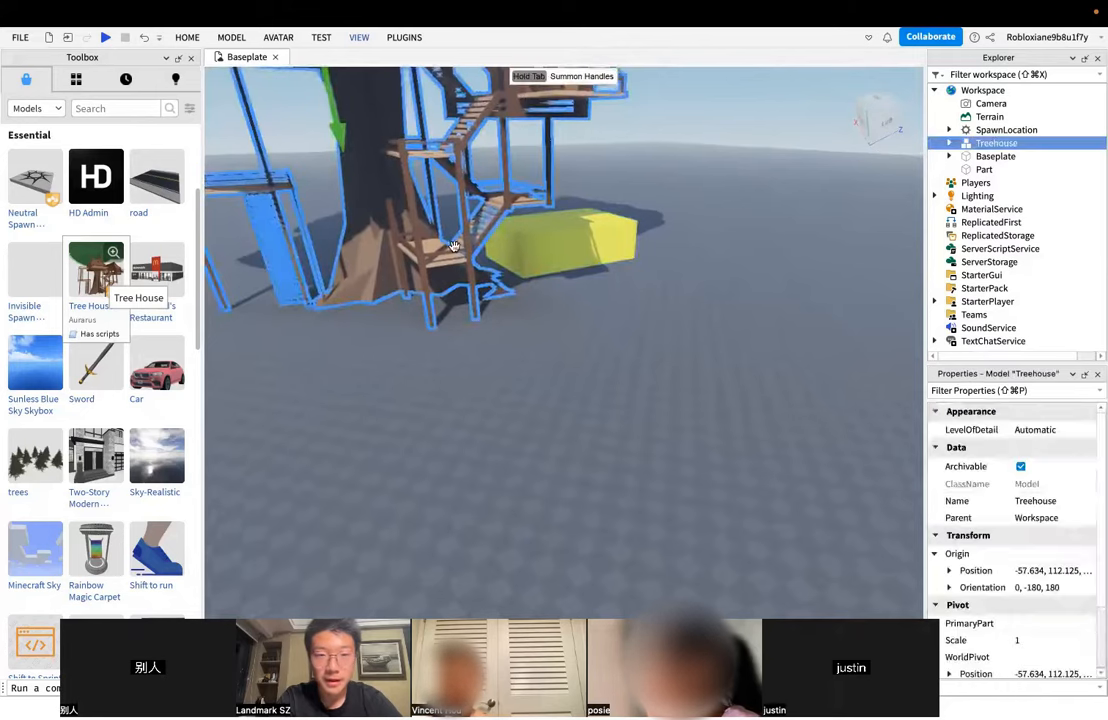
click(187, 37)
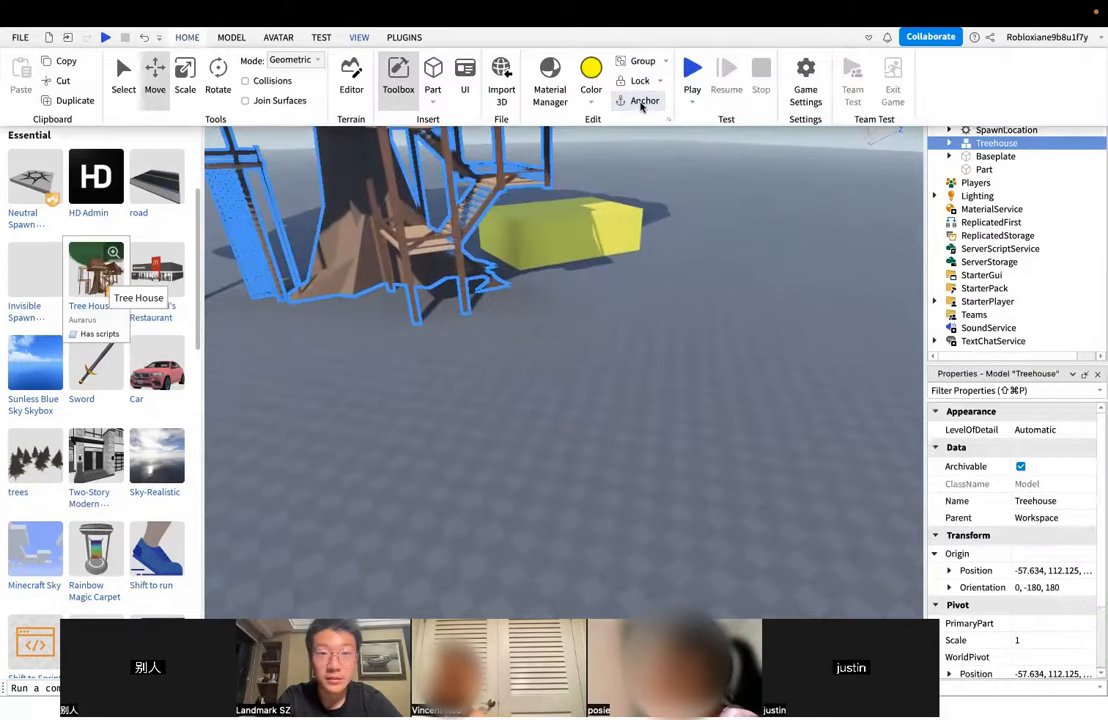
click(549, 376)
- View the tree house from its canopy down to its cabins, stairs and the yellow block beneath it
scroll(623, 410, down, 5)
right_drag(623, 410, 681, 460)
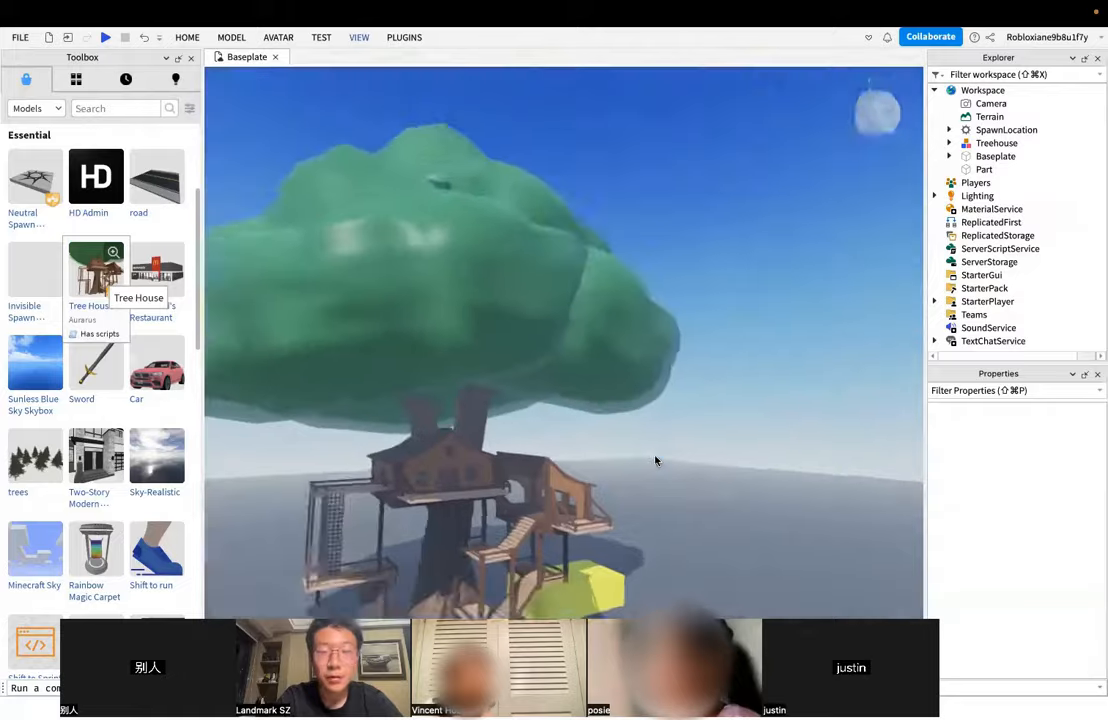
key(w)
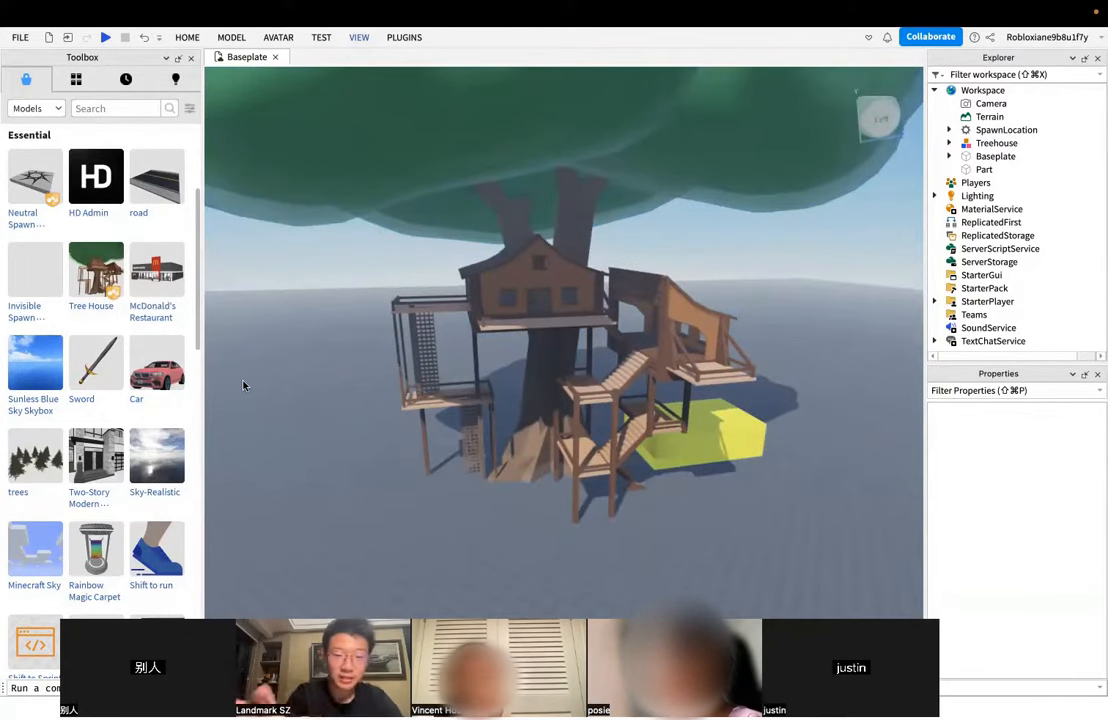
mouse_move(816, 8)
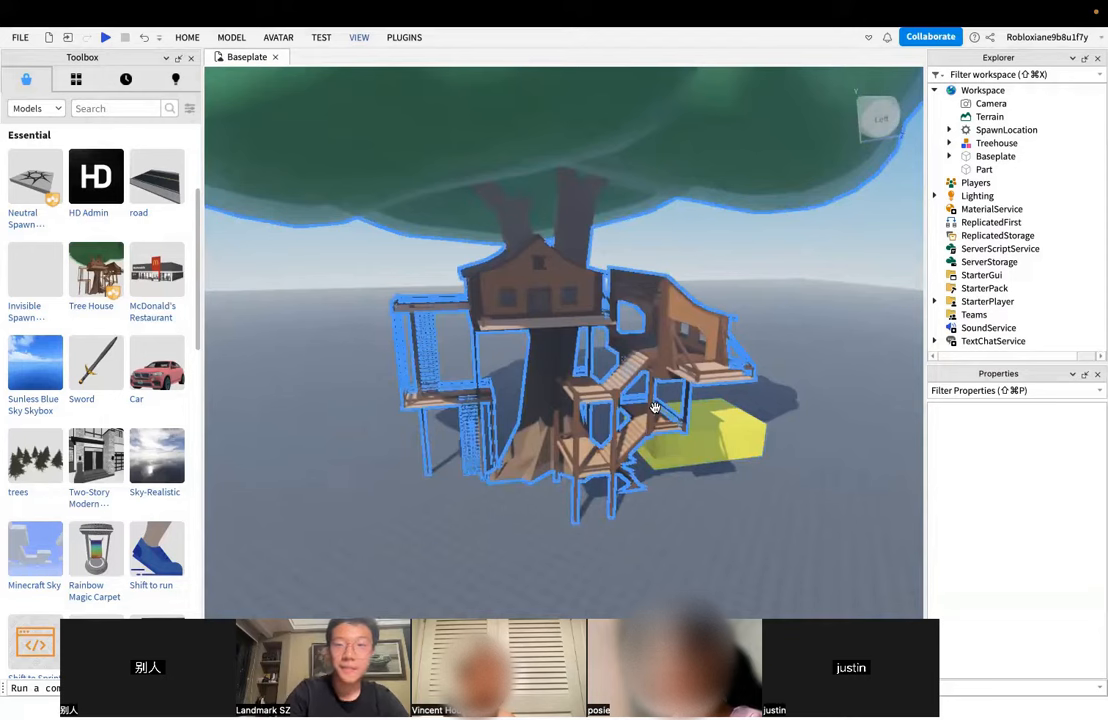
click(723, 429)
click(615, 412)
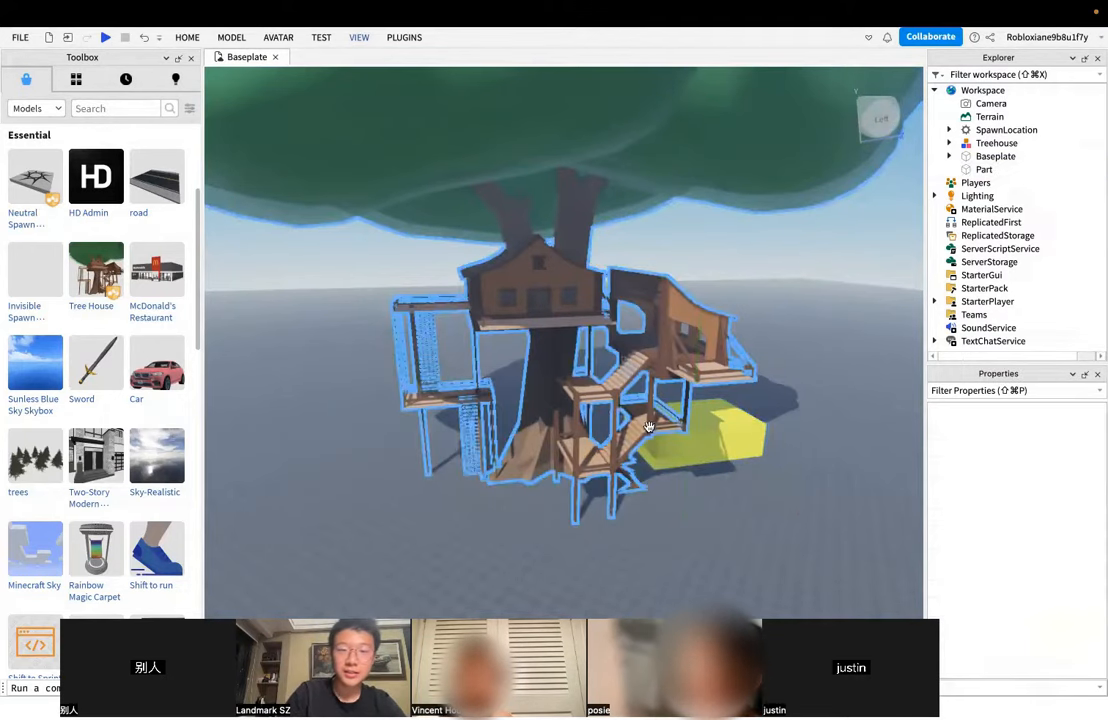
click(466, 519)
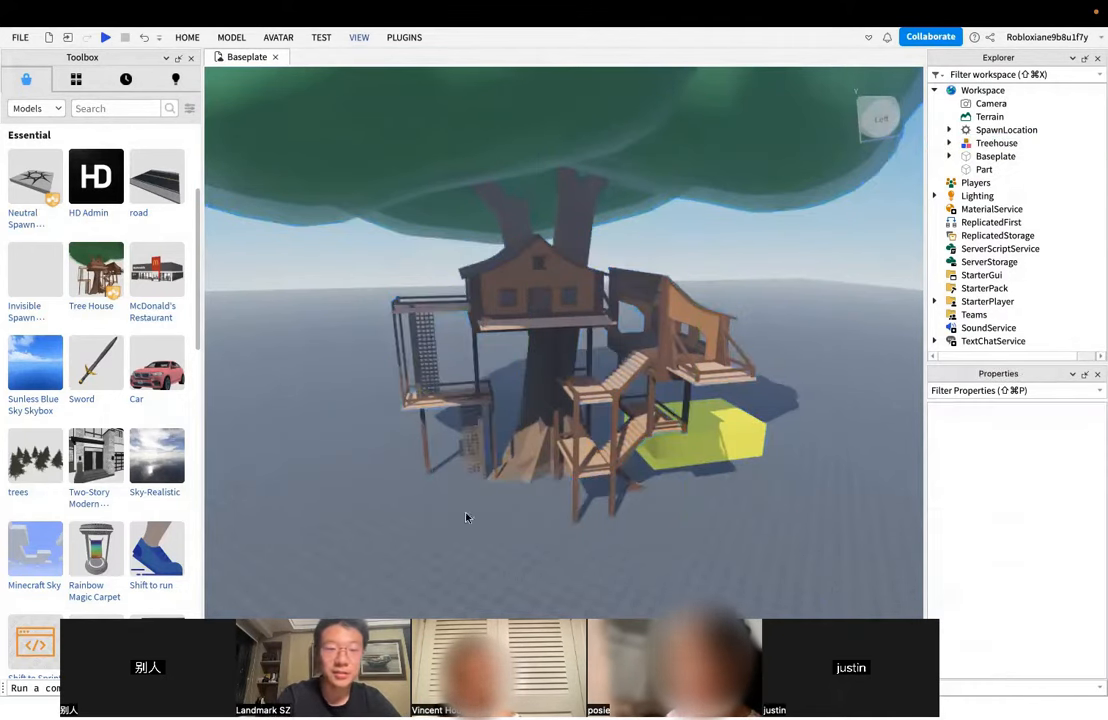
- Start a playtest and run the character from the spawn point around the trunk to the tree house's lattice ladder
click(190, 38)
click(190, 38)
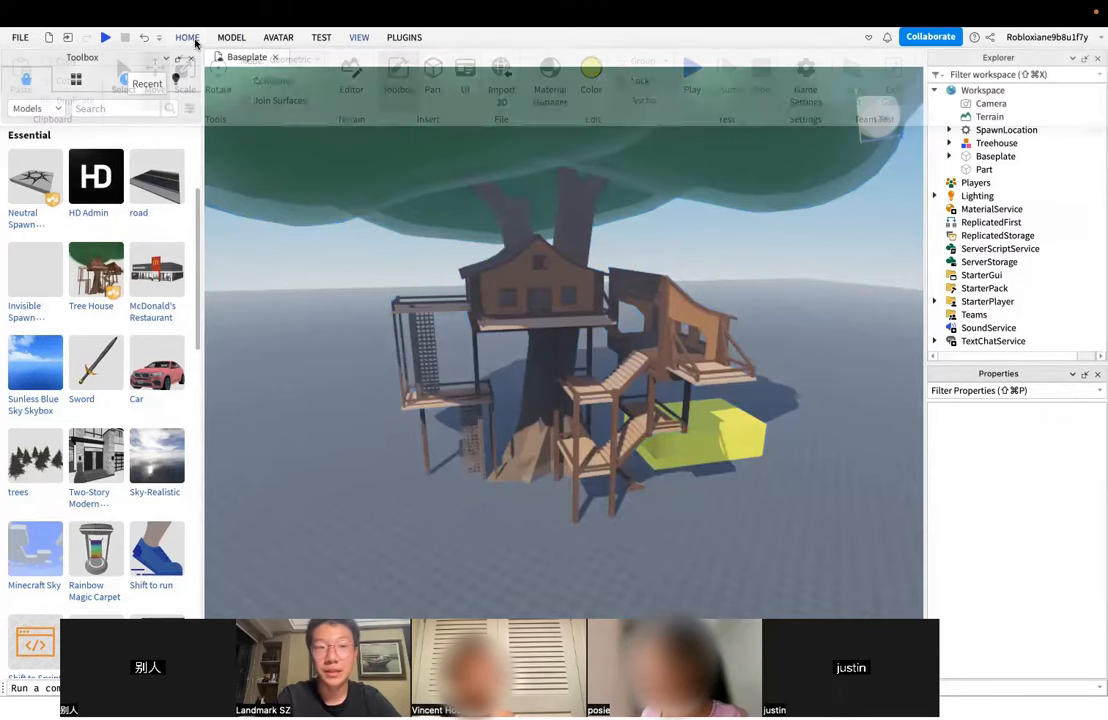
click(190, 38)
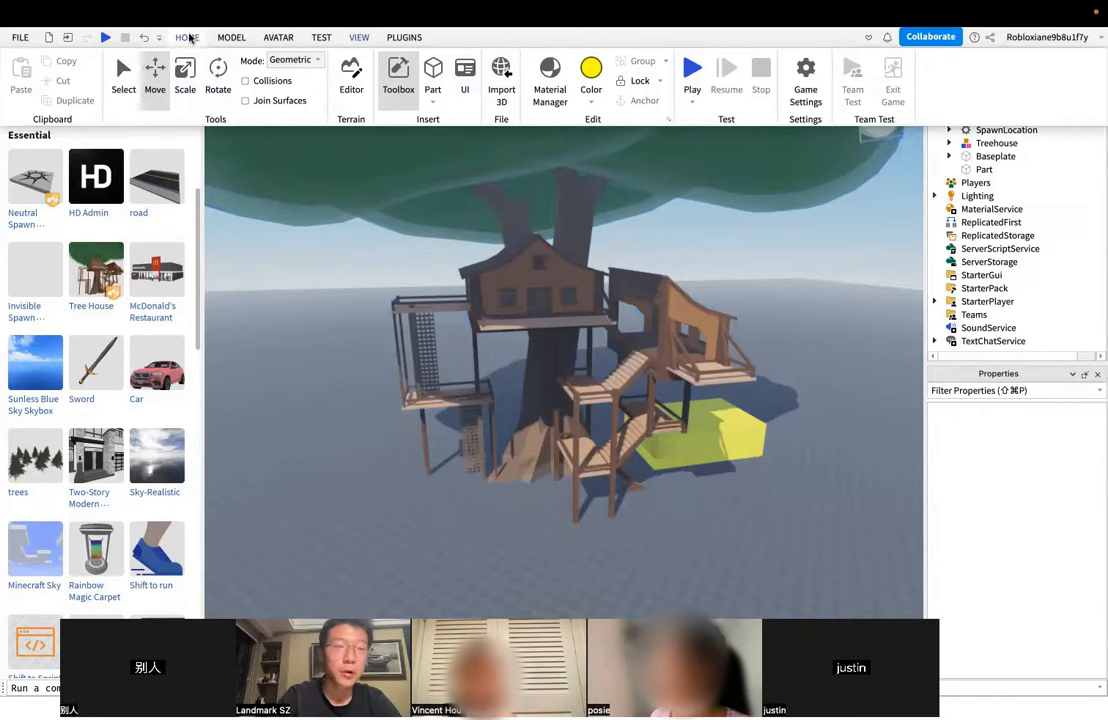
click(686, 70)
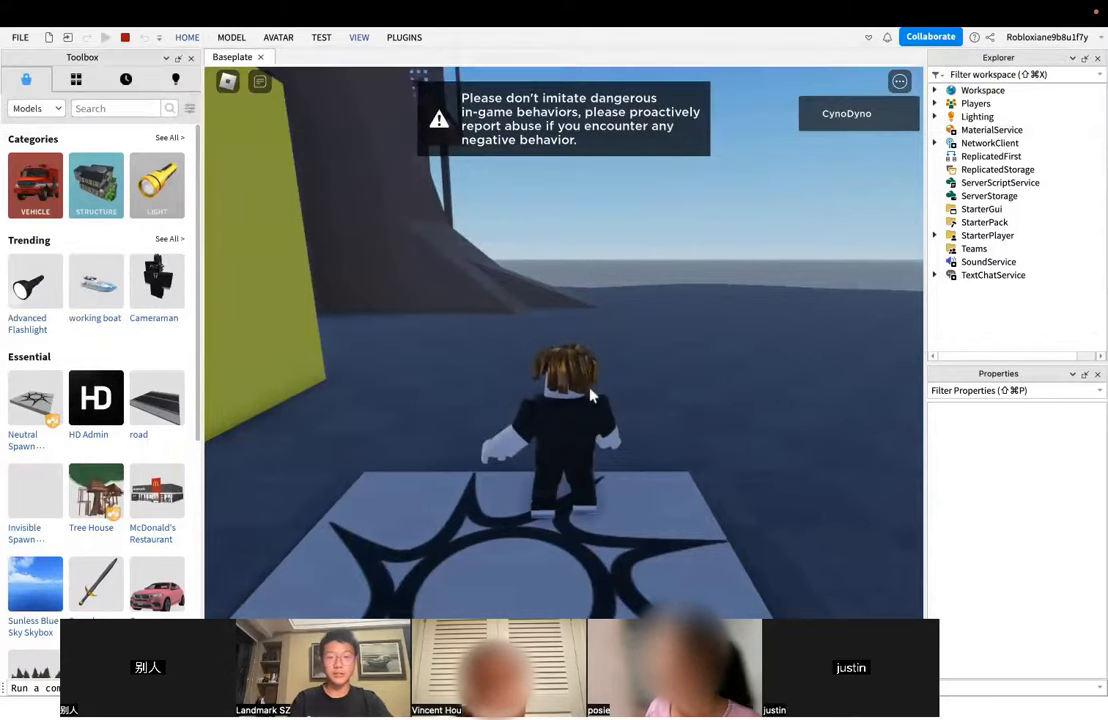
key(s)
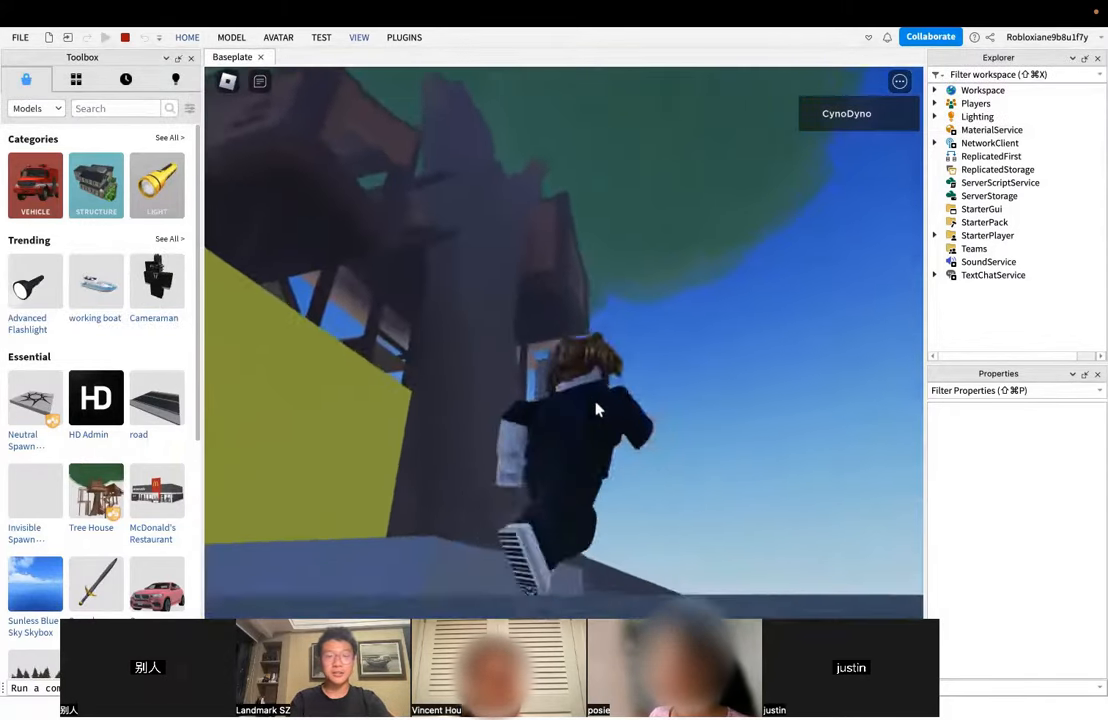
key(w)
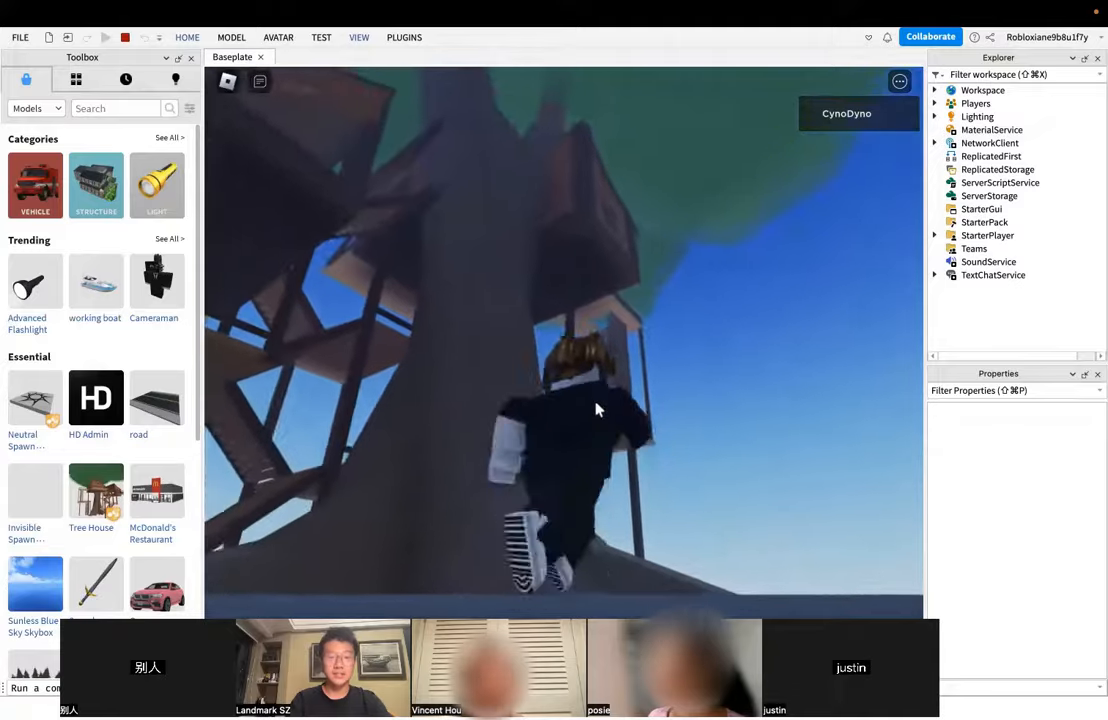
key(d)
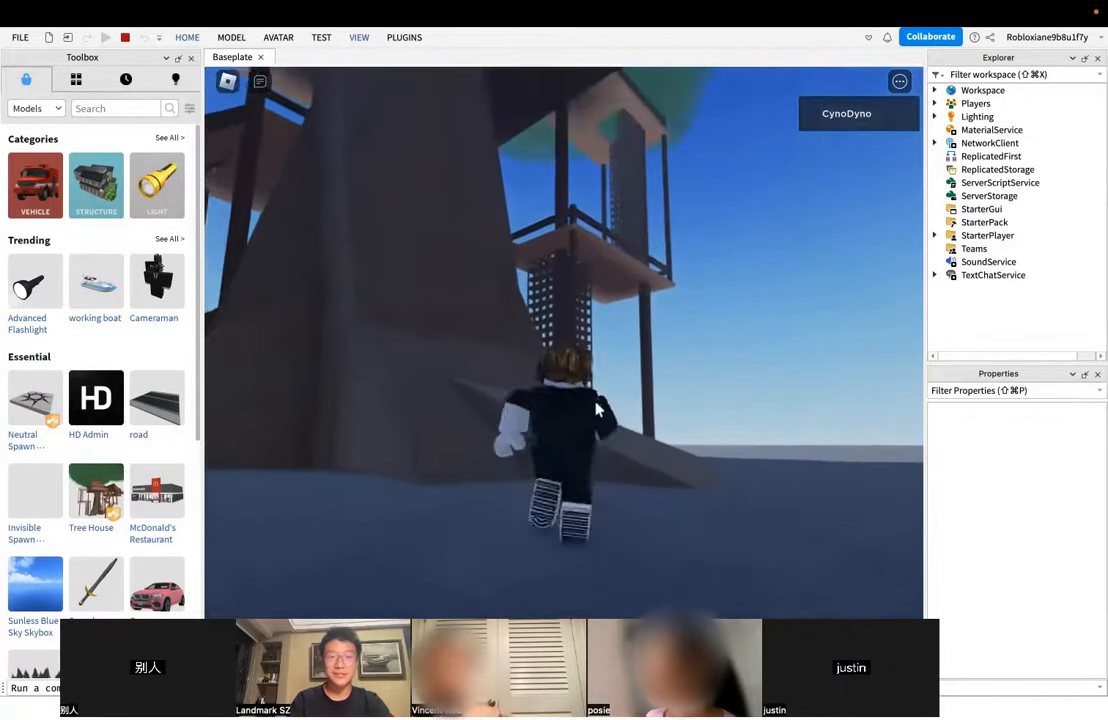
key(w)
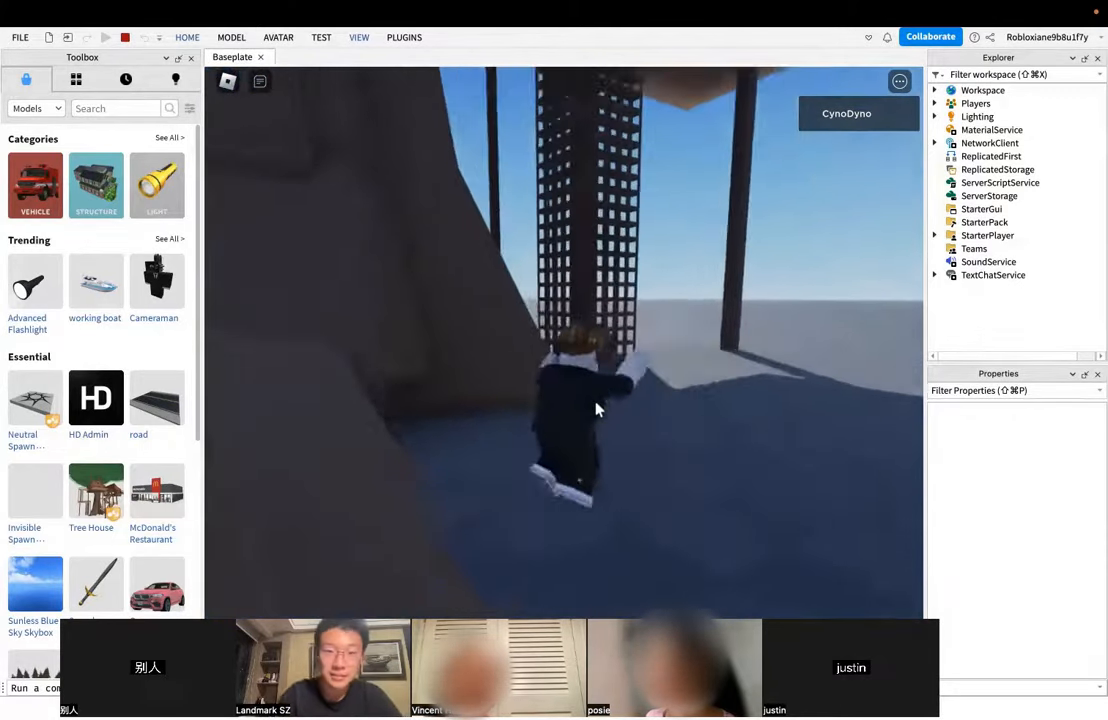
key(w)
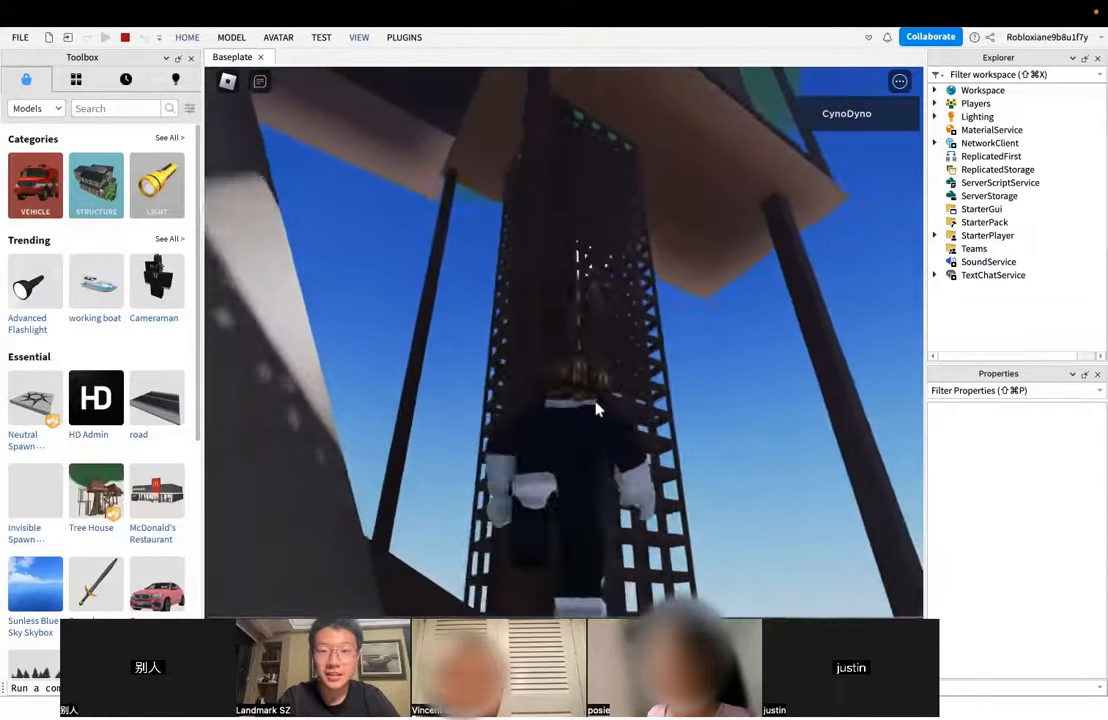
- Climb the lattice ladder with the character and walk inside the tree house cabin
right_drag(597, 408, 610, 438)
key(a)
key(w)
key(w)
key(w)
key(w)
key(w)
key(w)
key(w)
key(w)
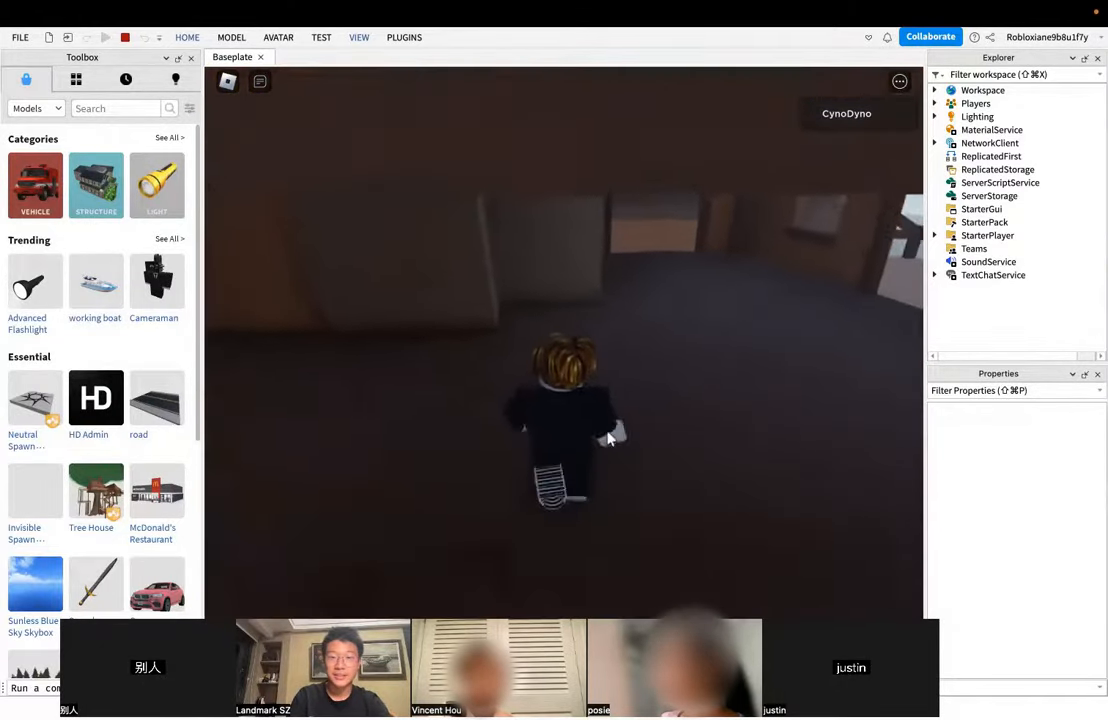
- Explore the tree house's outer deck and rooms with the character, walking and jumping
right_drag(638, 392, 638, 392)
key(w)
key(w)
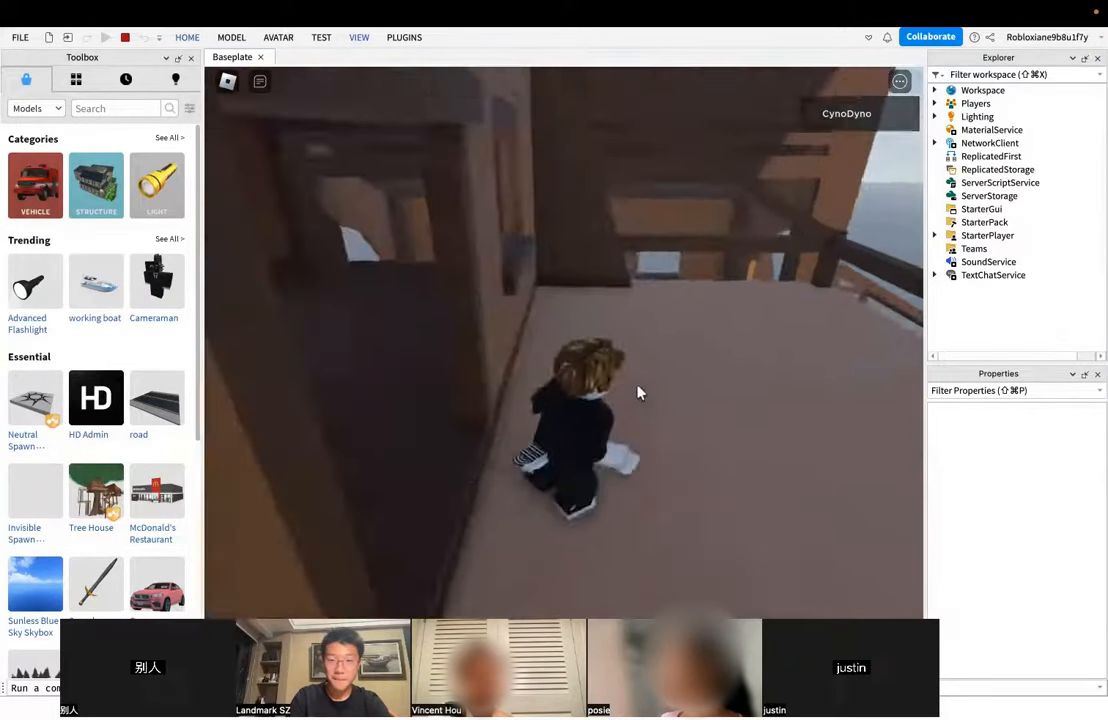
key(space)
key(w)
key(space)
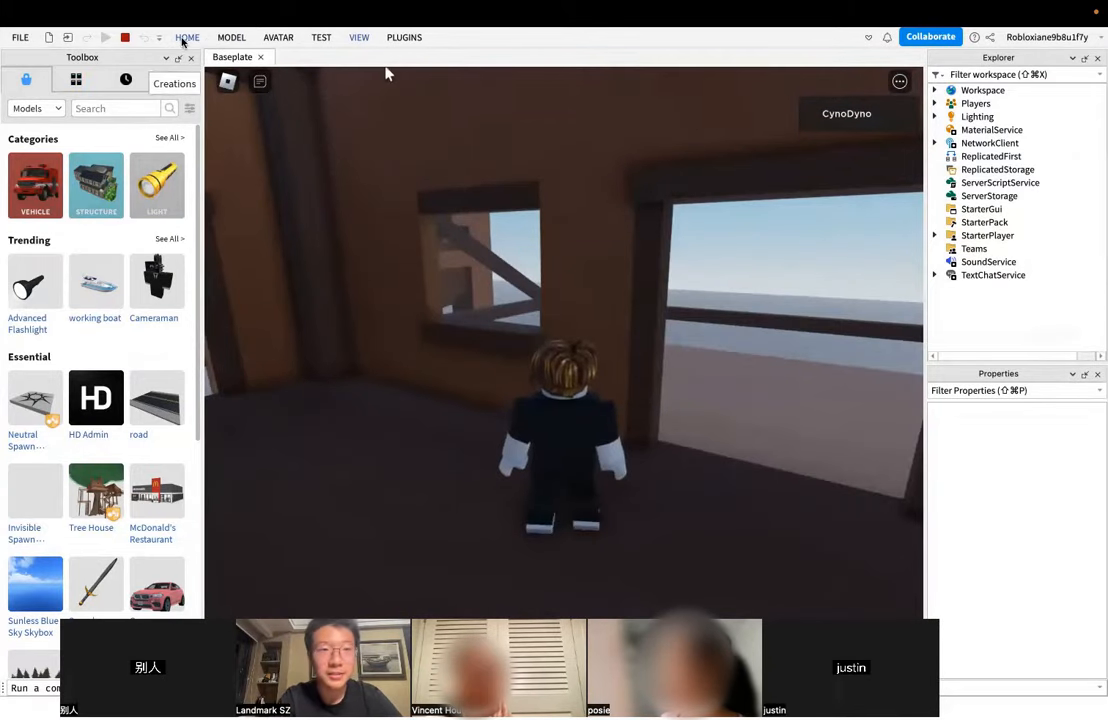
- Stop the playtest and frame the tree house with the yellow block in the editor
click(186, 38)
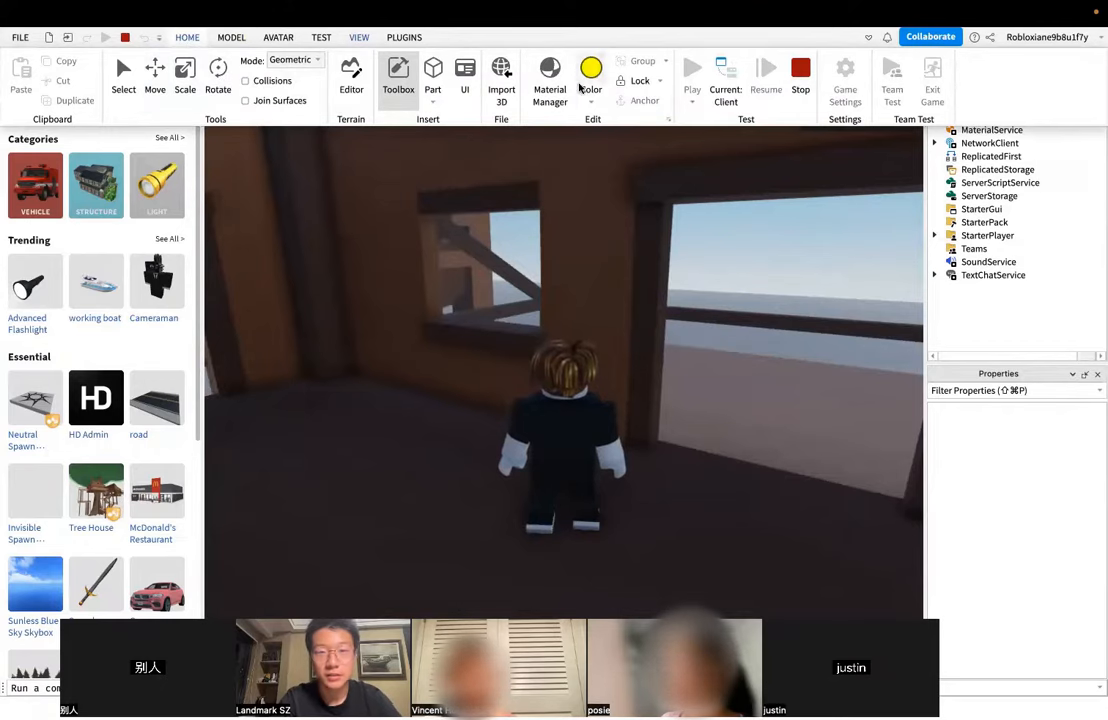
click(799, 72)
right_drag(539, 364, 492, 425)
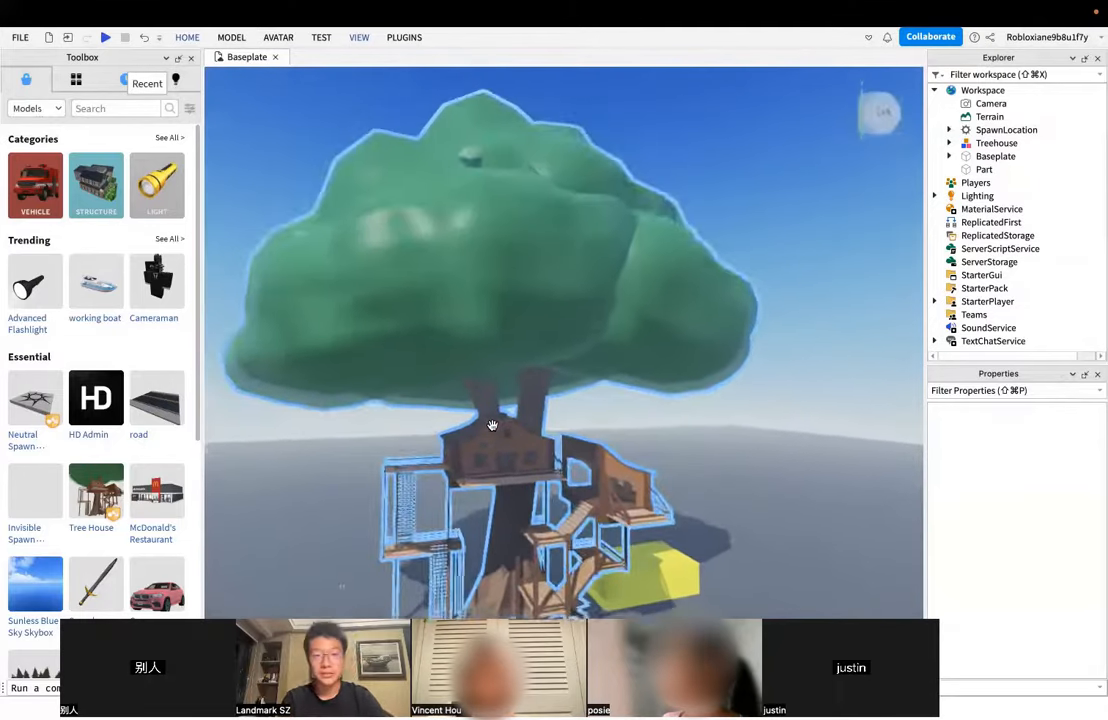
right_drag(675, 413, 675, 413)
key(w)
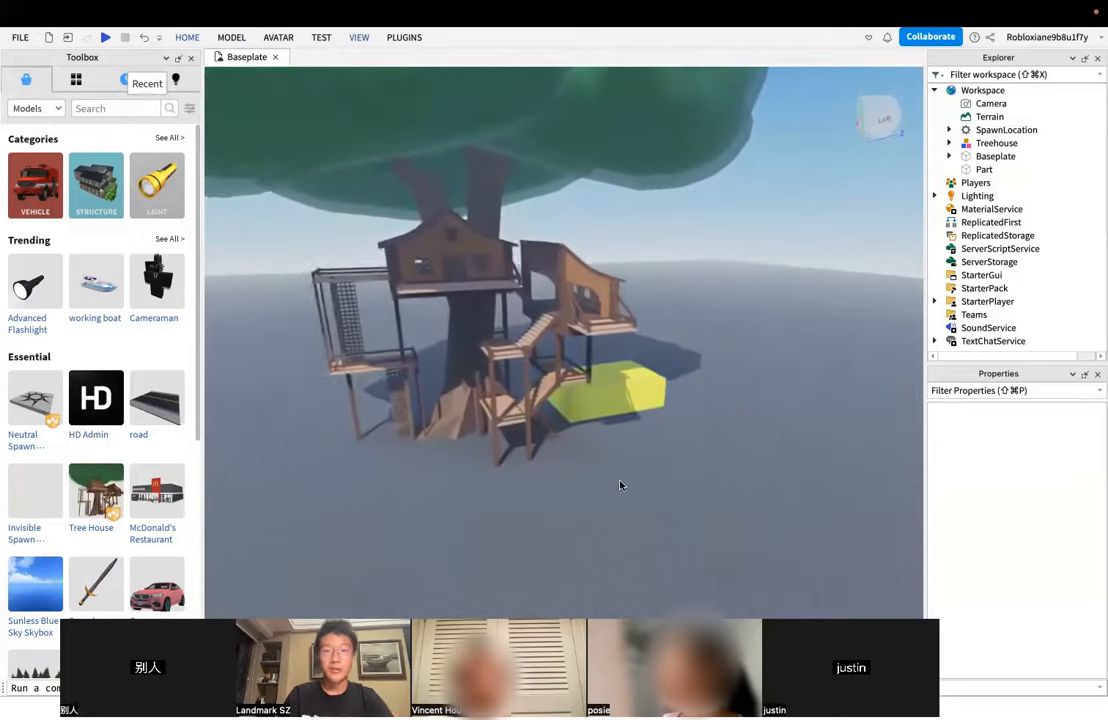
right_drag(620, 485, 620, 485)
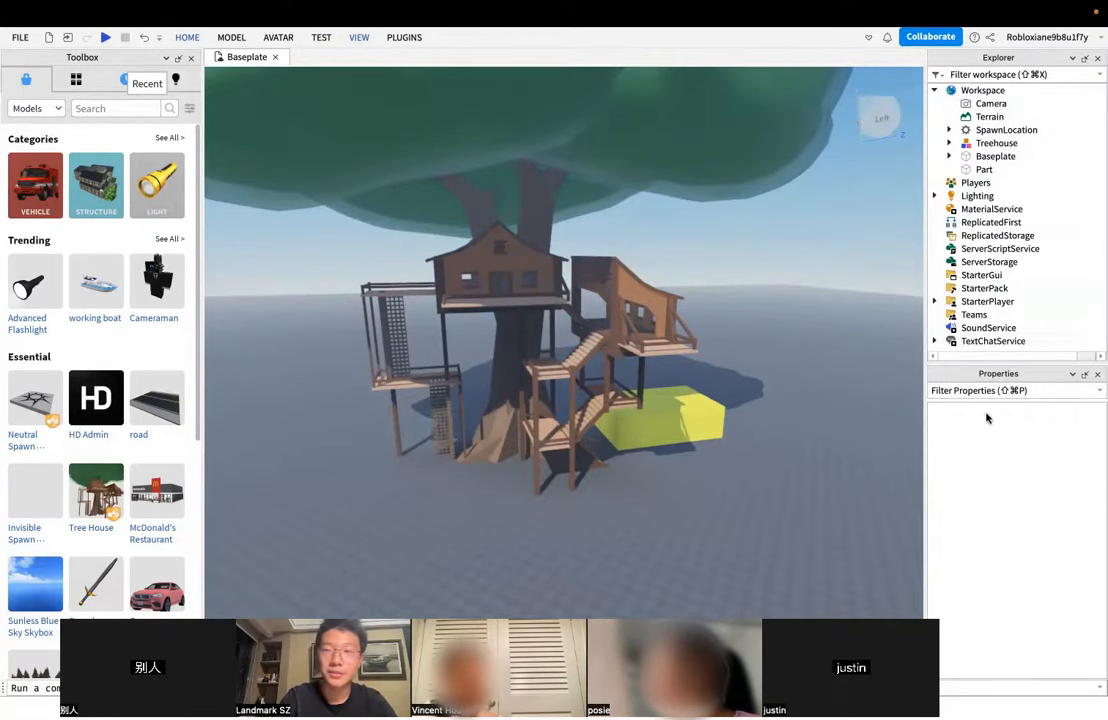
- Delete the Treehouse model from the Workspace and undo the deletion
click(1012, 105)
click(988, 144)
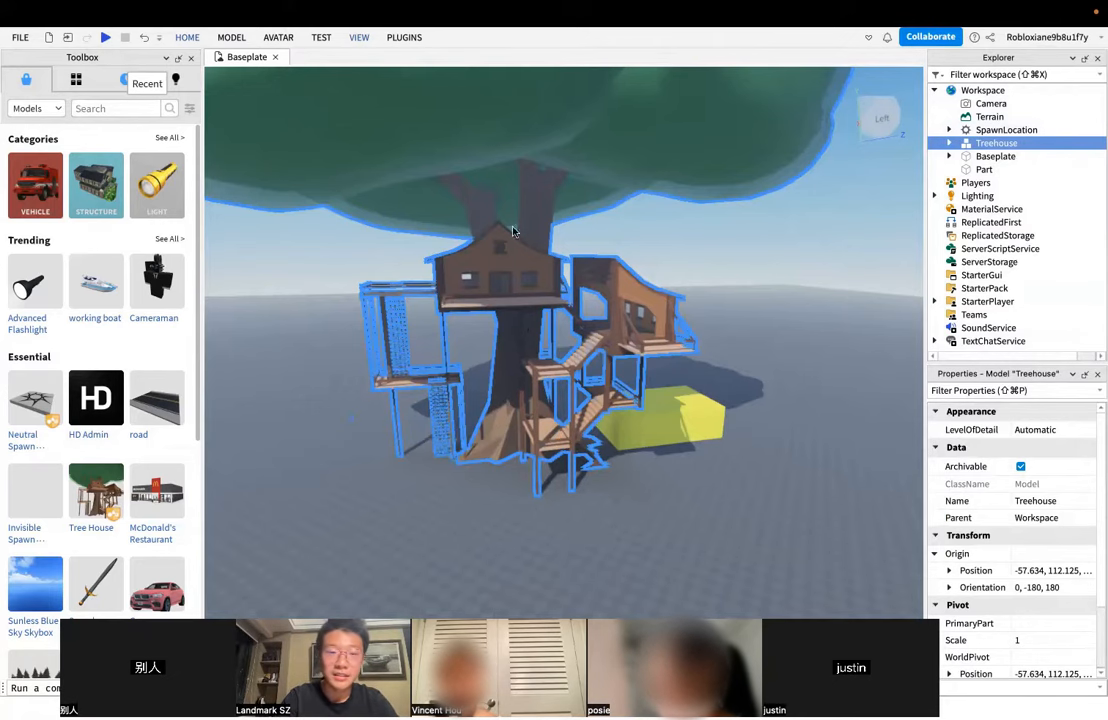
key(Delete)
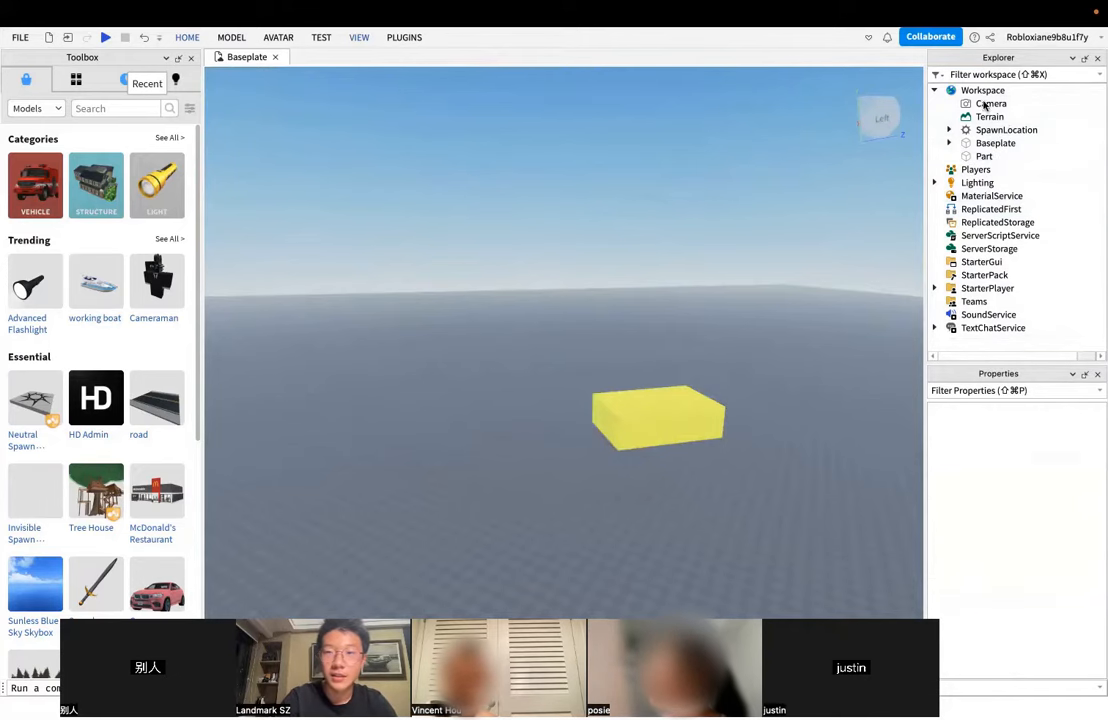
key(super+z)
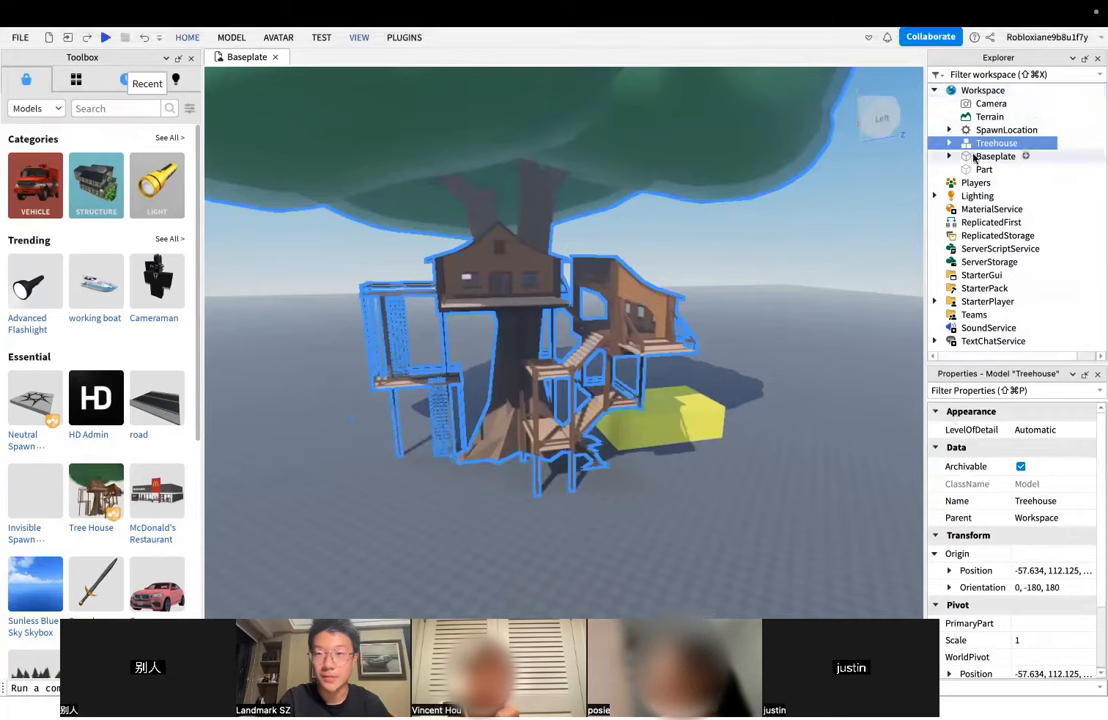
- Deselect the tree house and bring the open ground beside the yellow block into view
click(759, 500)
right_drag(759, 500, 717, 477)
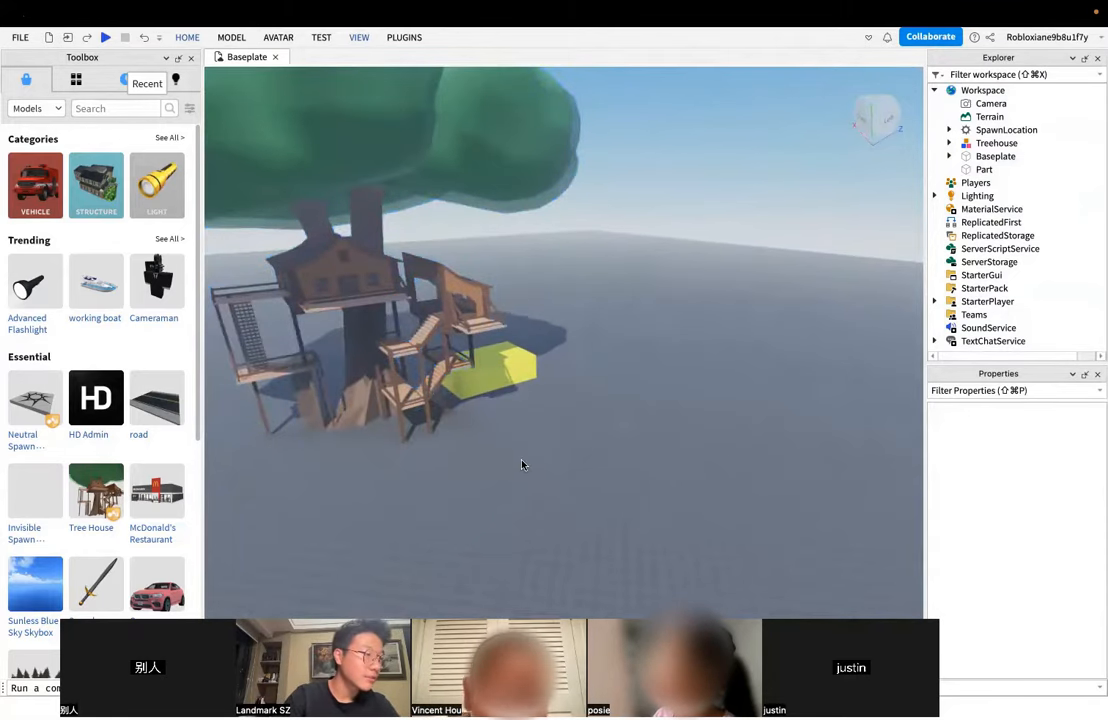
right_drag(548, 466, 549, 466)
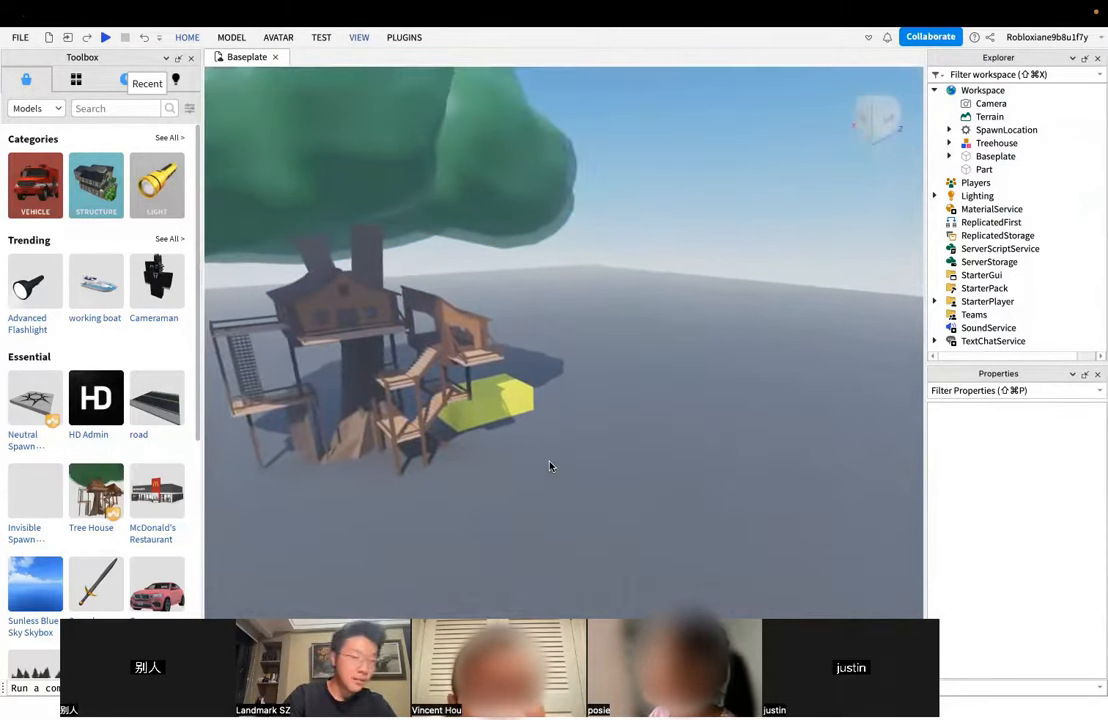
key(d)
key(w)
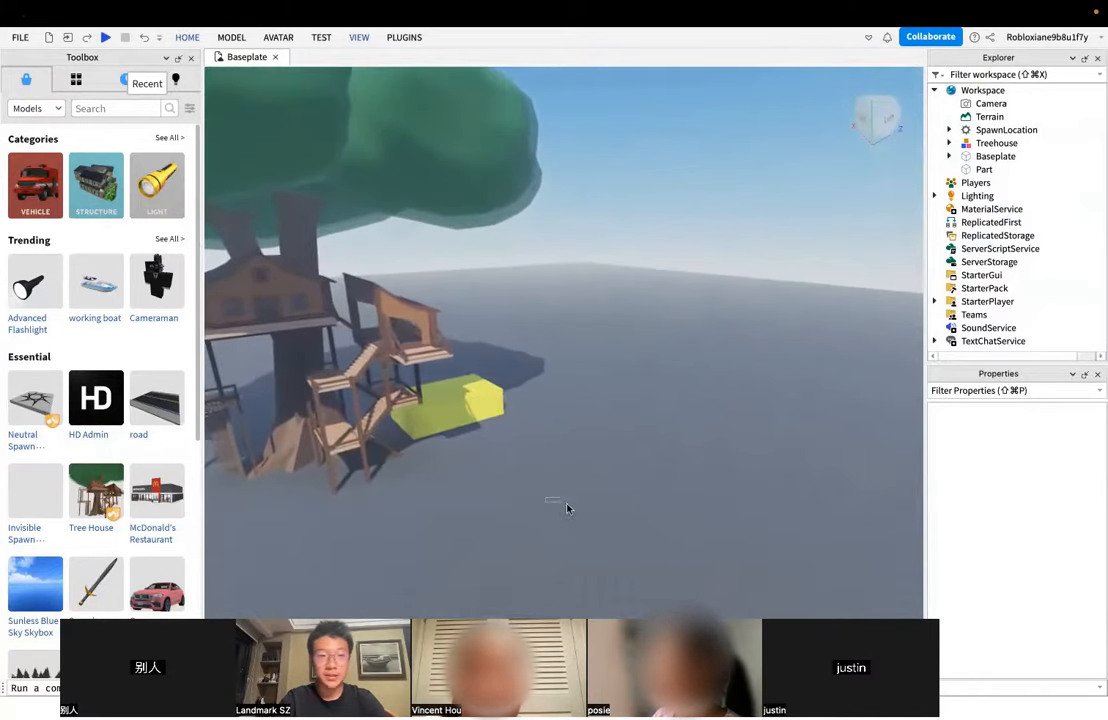
right_drag(603, 537, 602, 538)
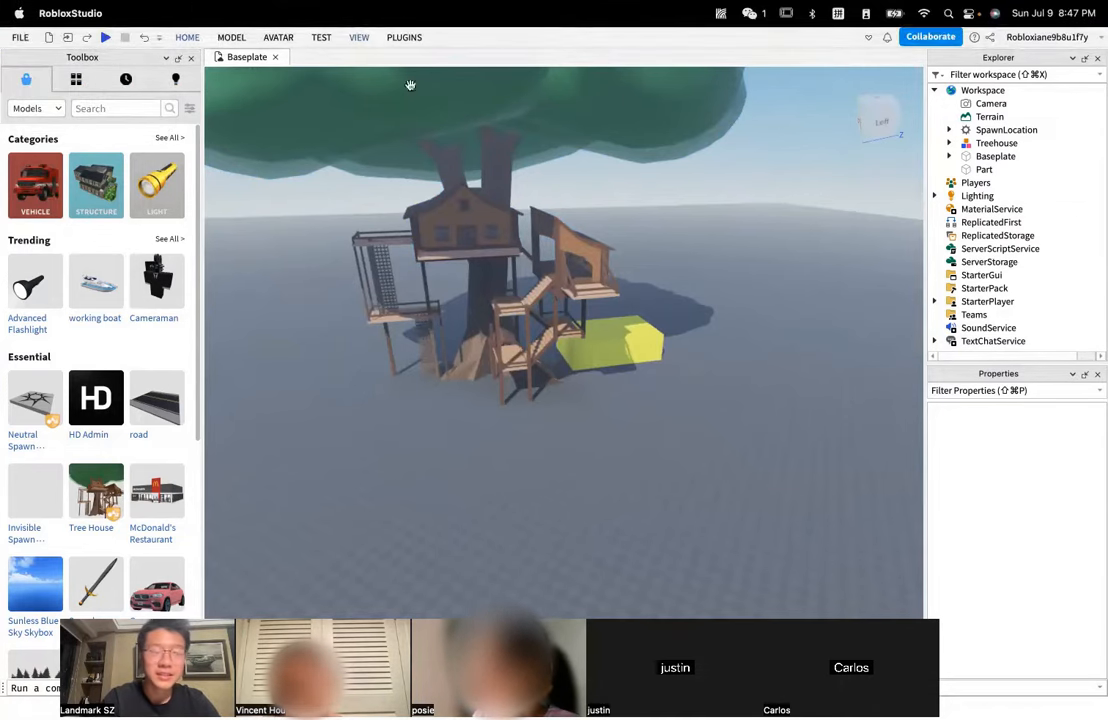
click(19, 40)
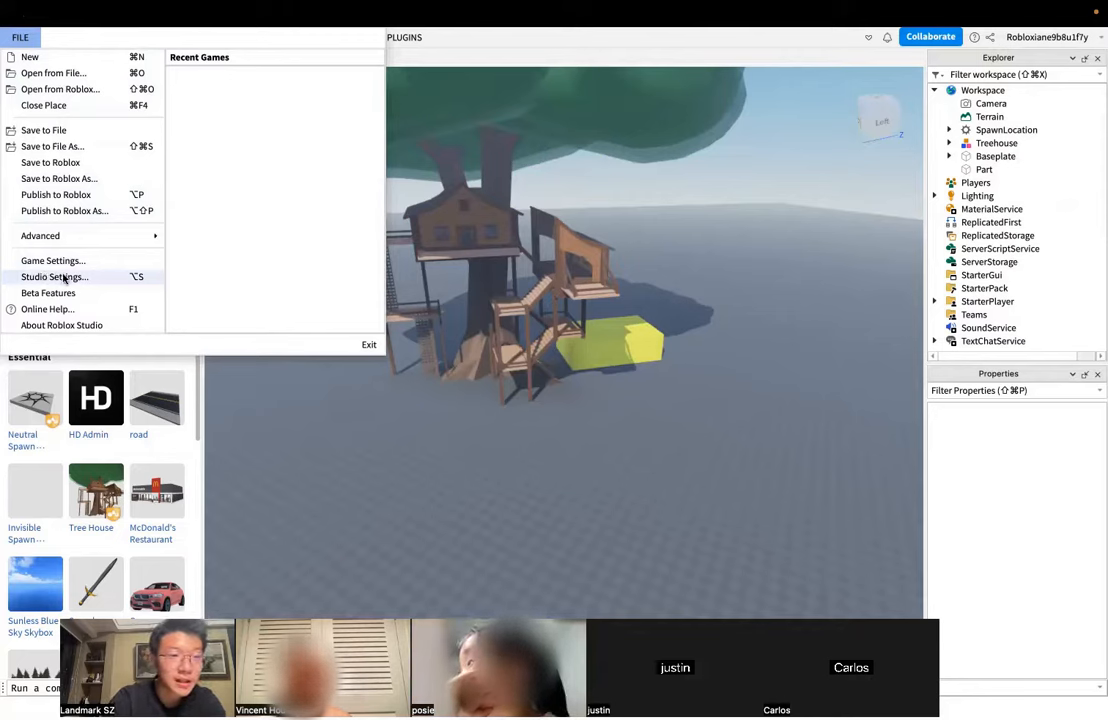
mouse_move(17, 14)
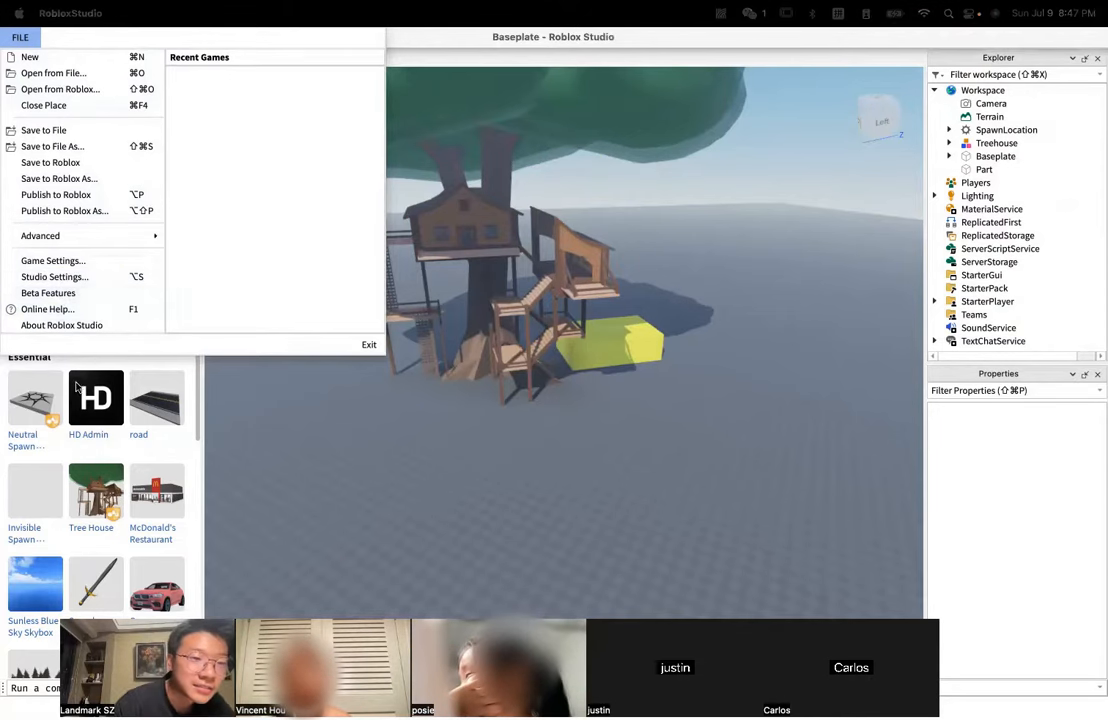
click(74, 277)
click(297, 221)
click(137, 203)
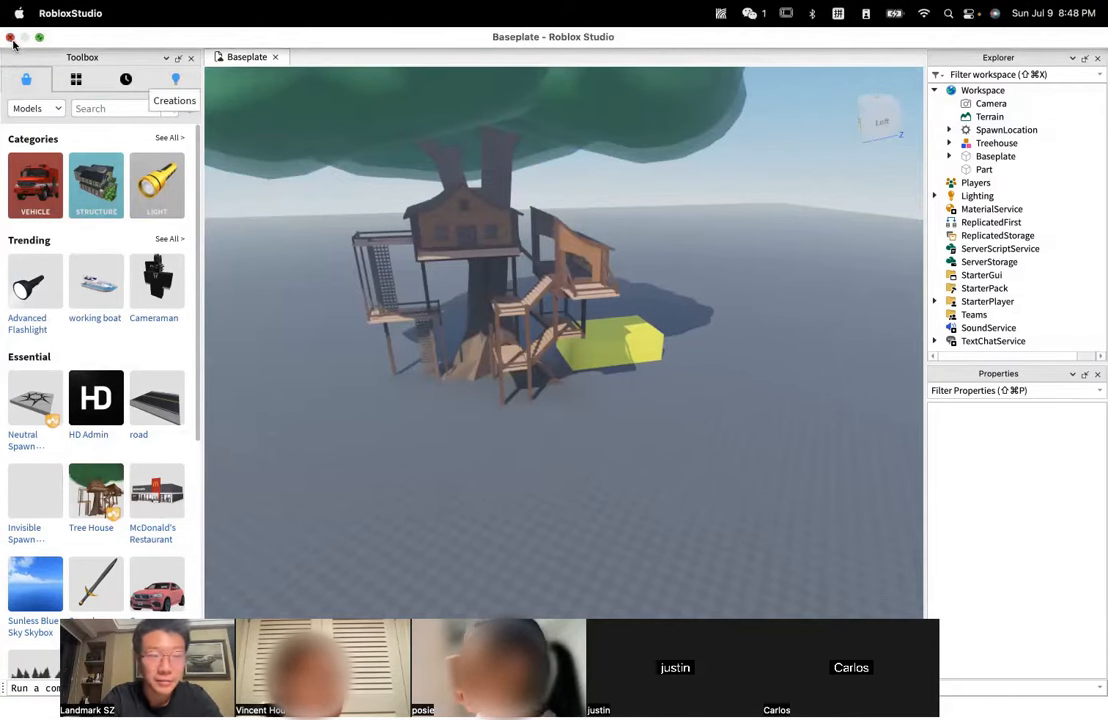
- Open the Studio settings and look through the Diagnostics and Studio categories for the language option
click(20, 37)
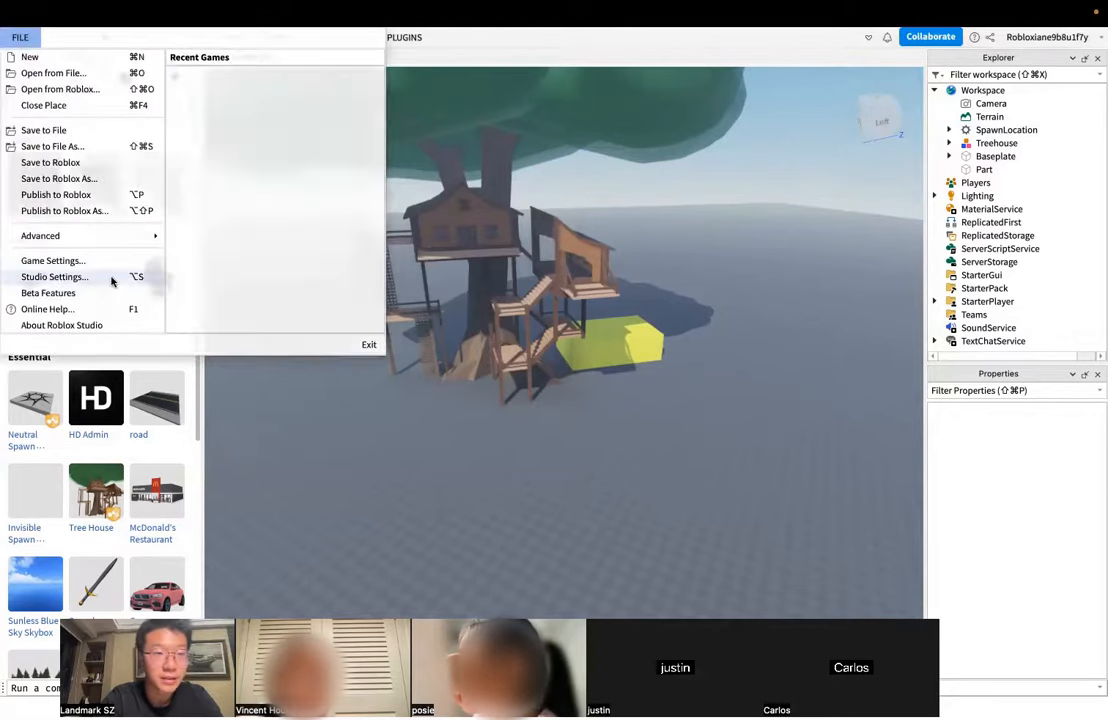
click(112, 281)
click(160, 335)
click(170, 291)
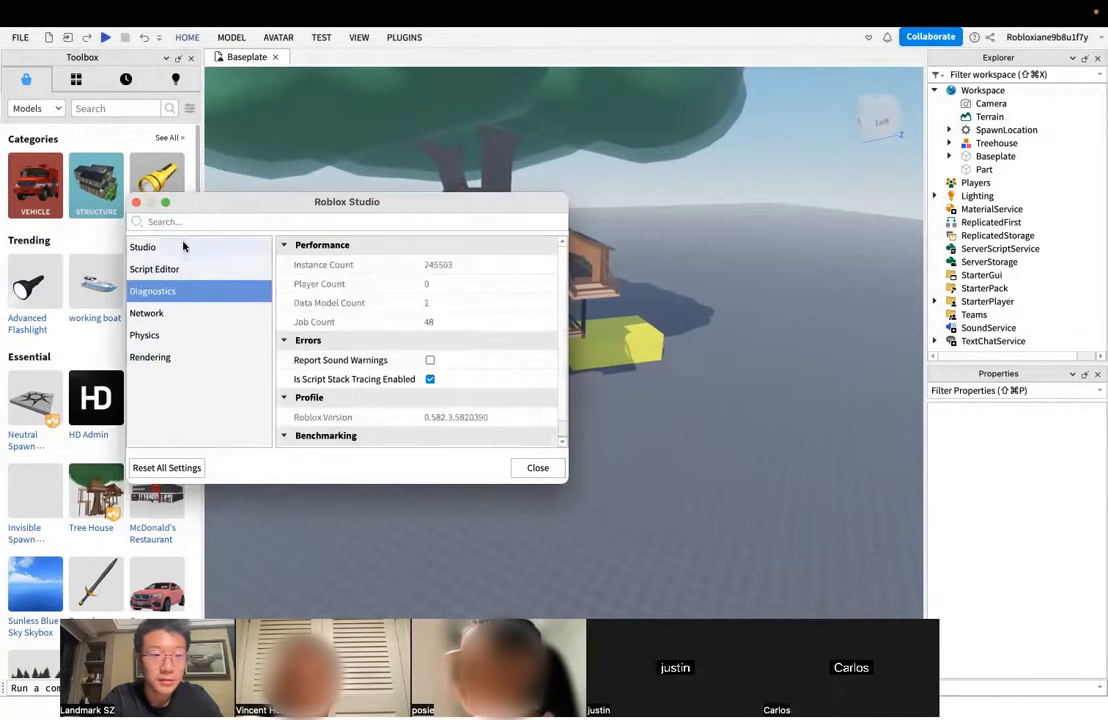
click(183, 246)
scroll(378, 330, down, 10)
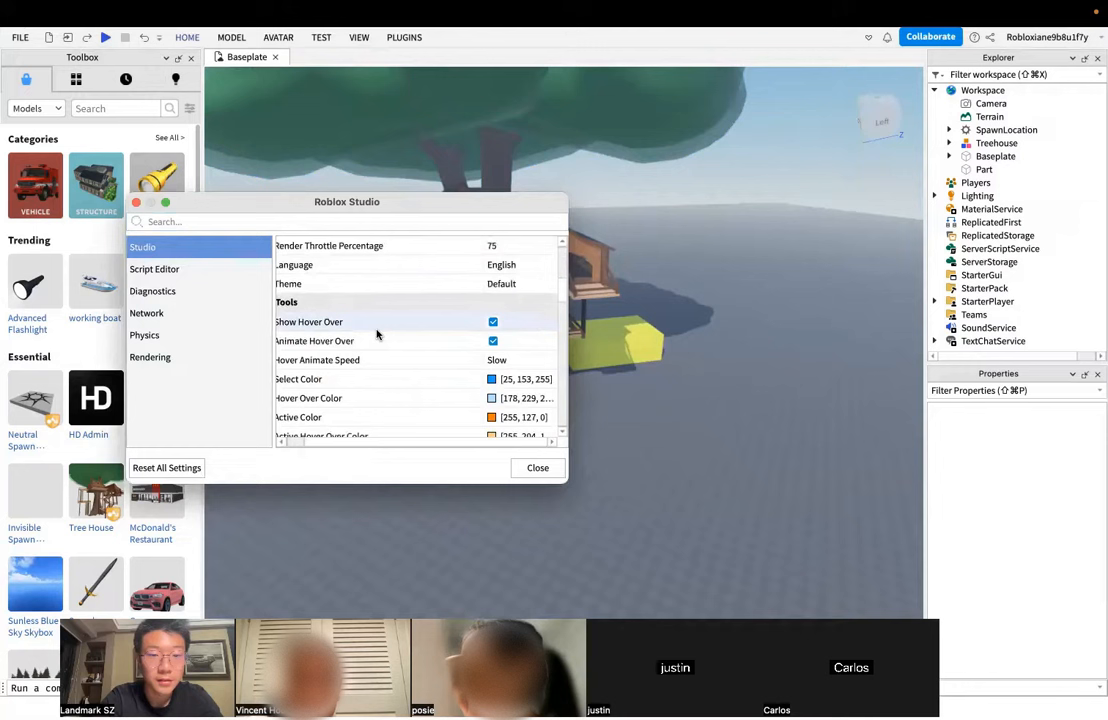
scroll(377, 334, down, 15)
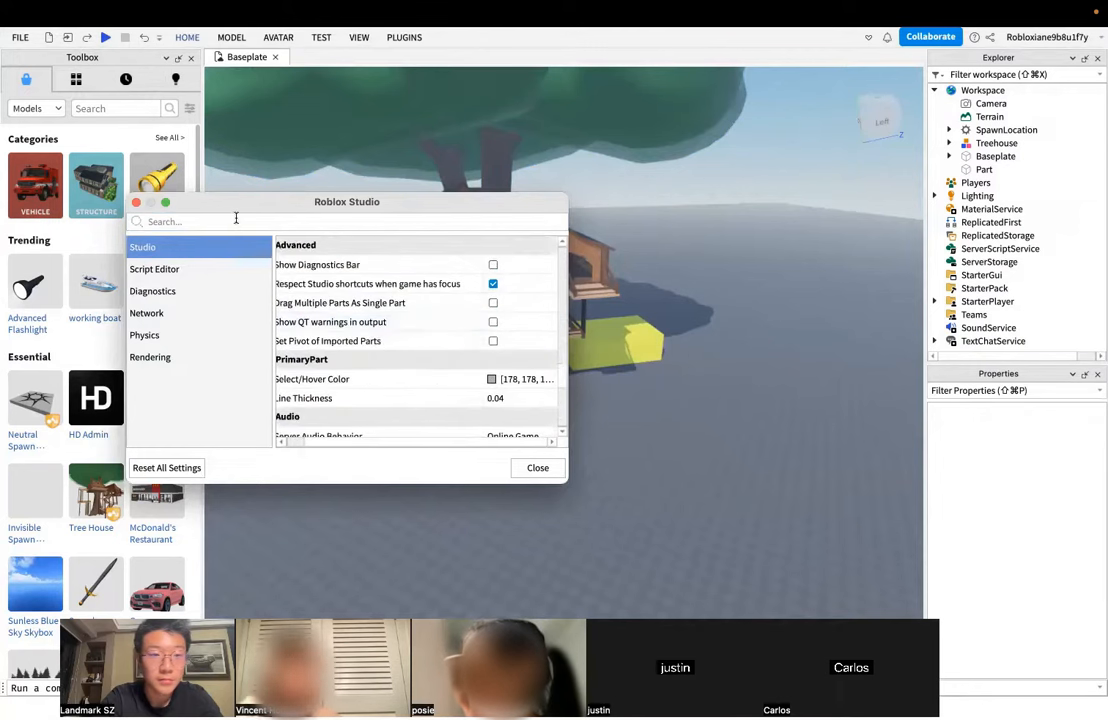
- Find the language option in the Studio settings, set it to 中文(简体) and close the settings
click(236, 220)
text(language)
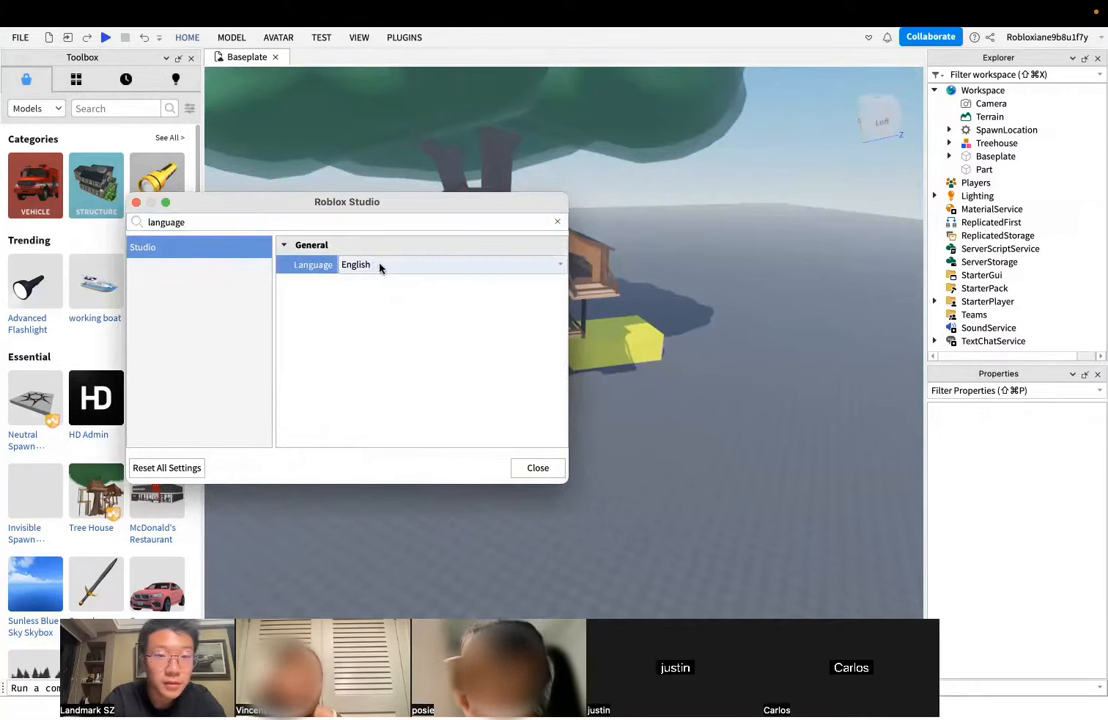
click(379, 265)
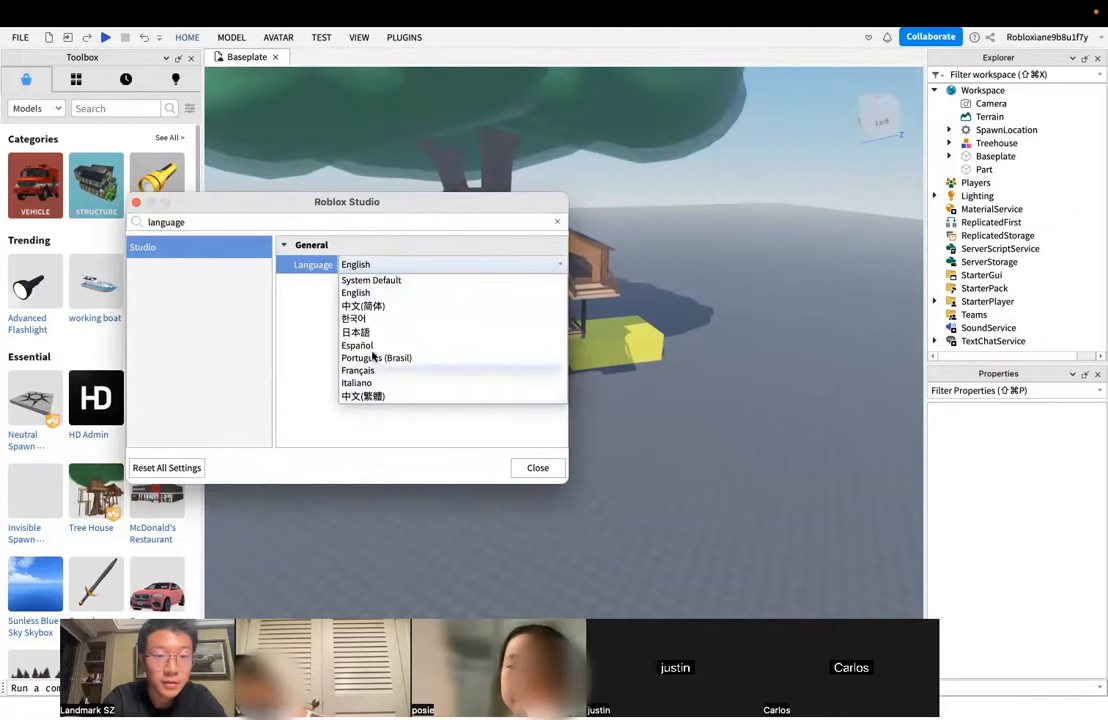
click(363, 305)
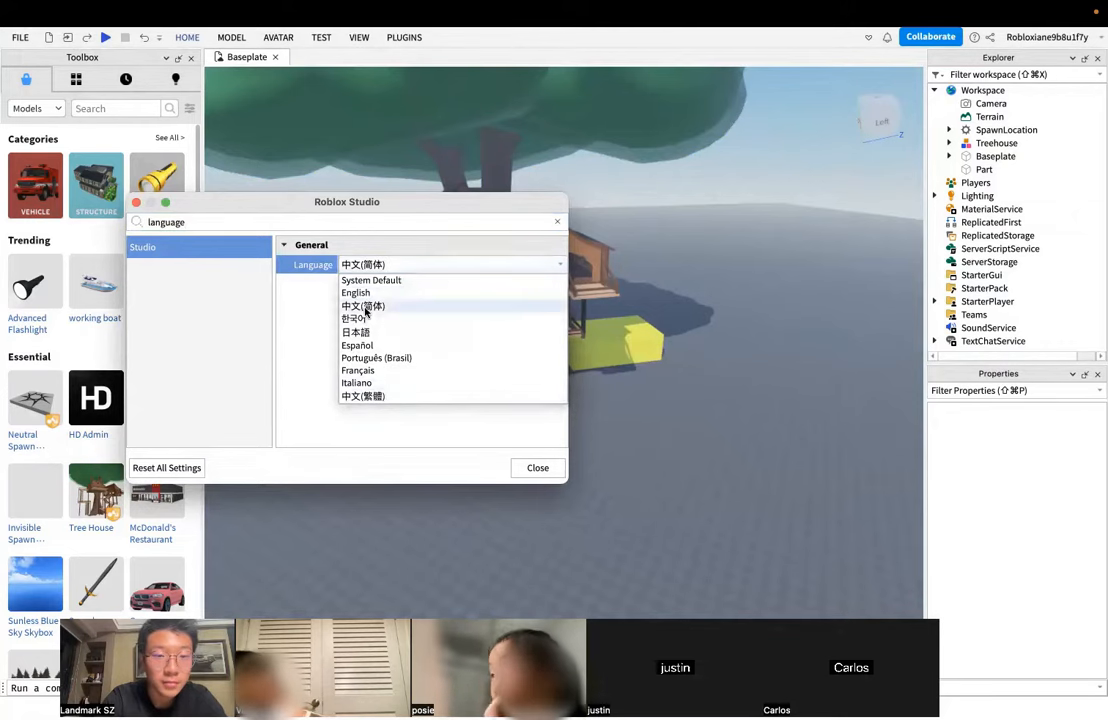
click(538, 467)
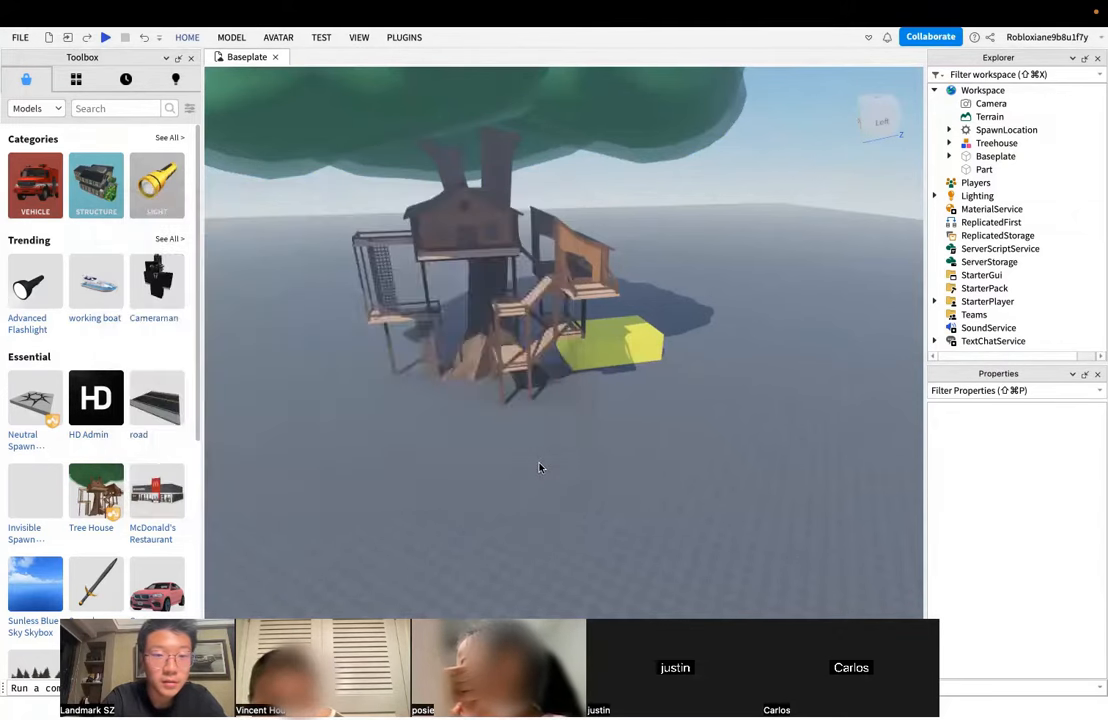
- Save the changes to Baseplate as a new Roblox game named Untitled Game, keeping the default details
click(556, 389)
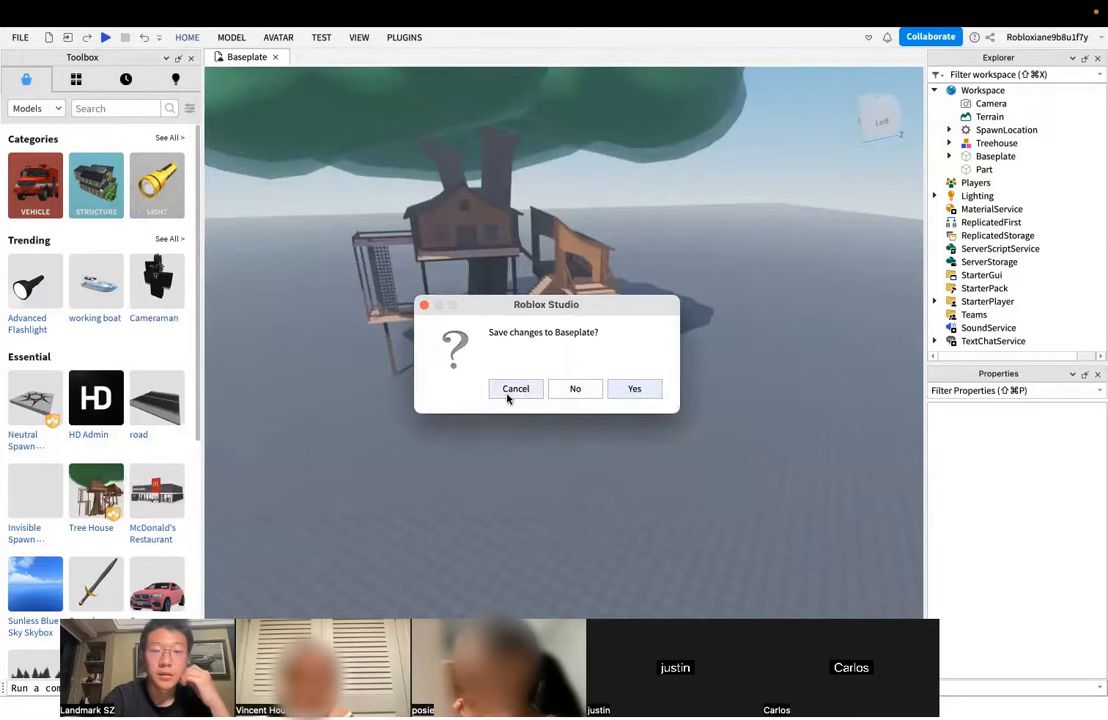
click(610, 390)
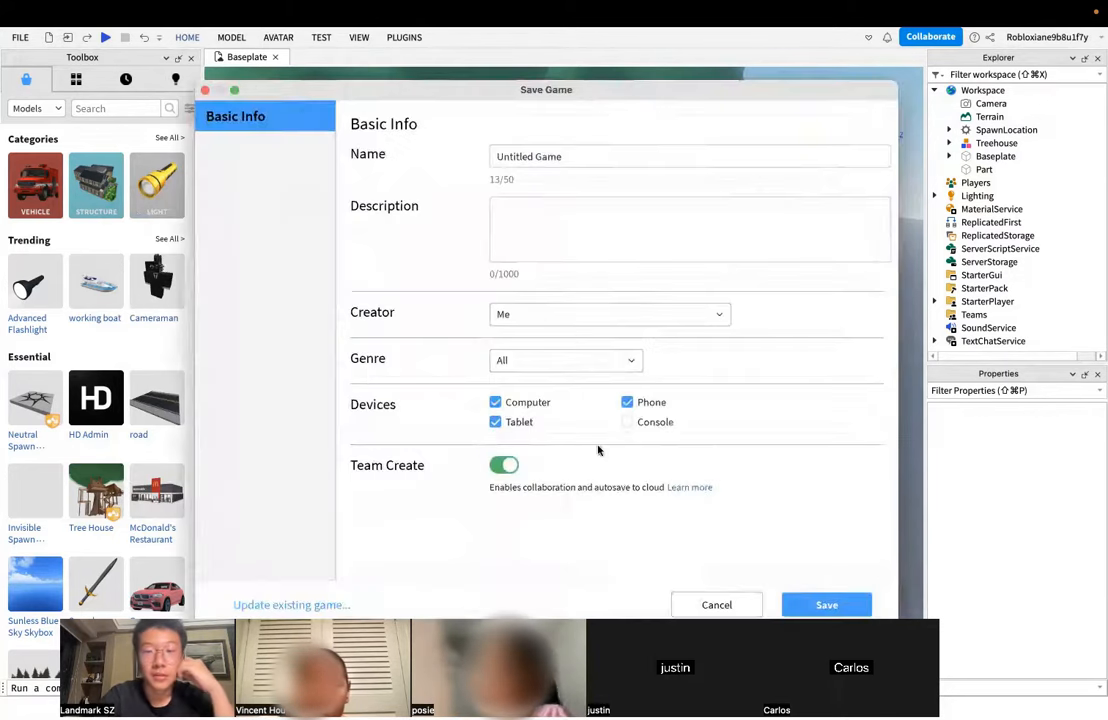
click(806, 599)
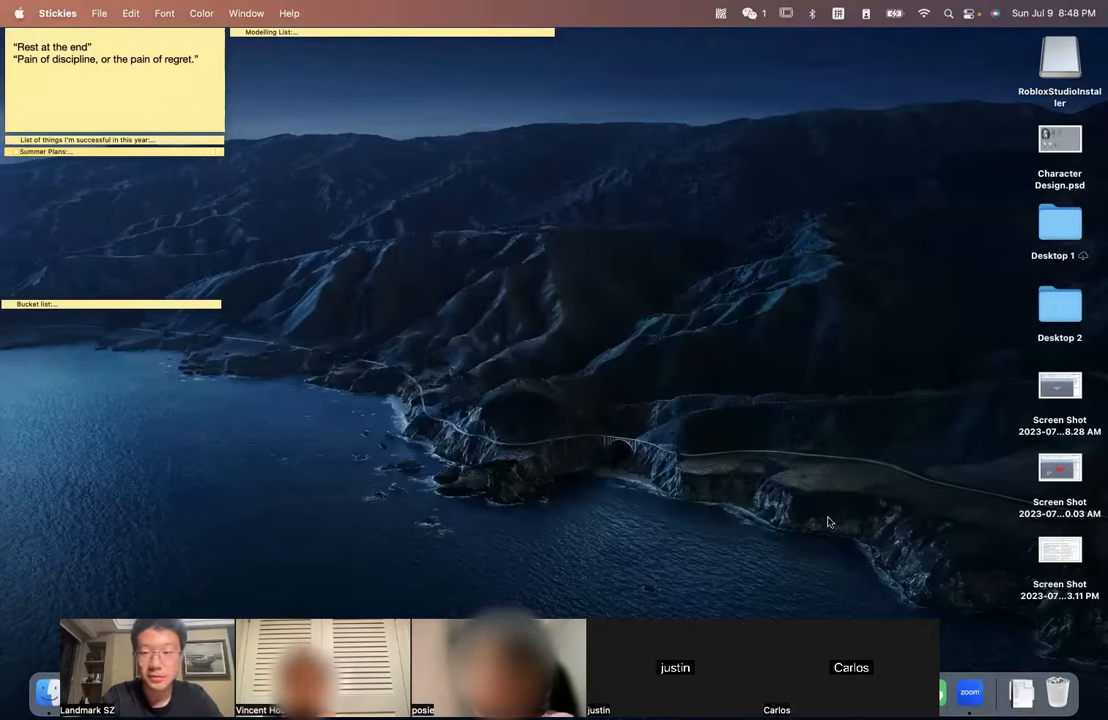
- Switch from the desktop and the slideshow to the Roblox Studio start page with its templates
drag(837, 632, 942, 632)
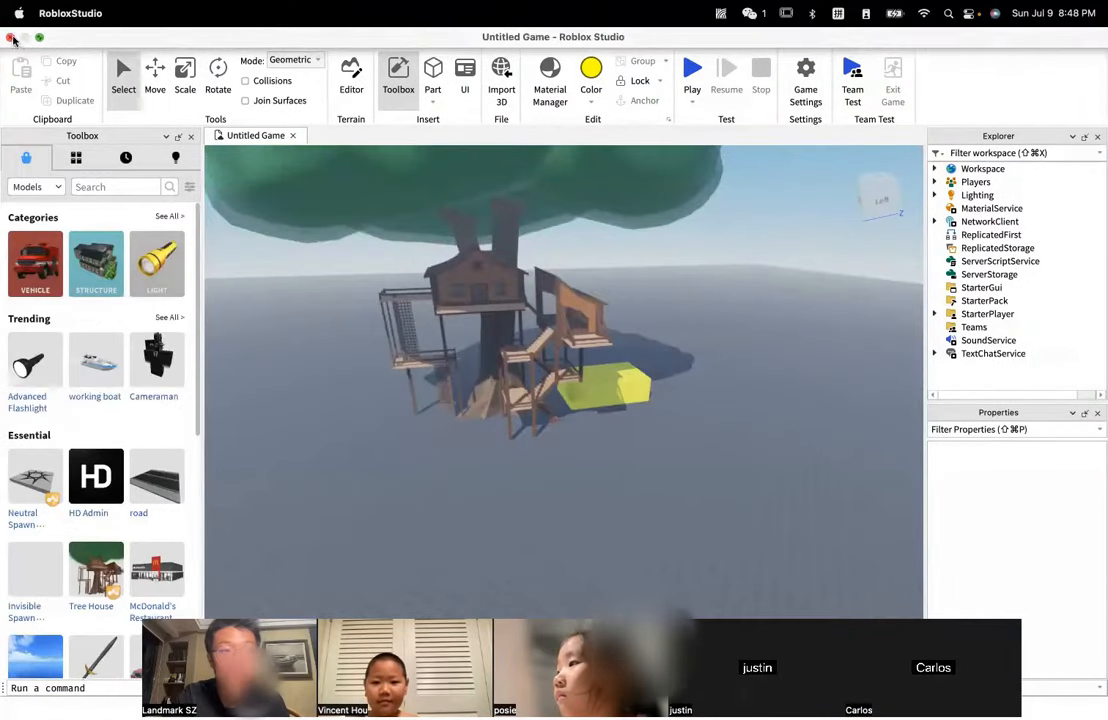
key(ctrl+Left)
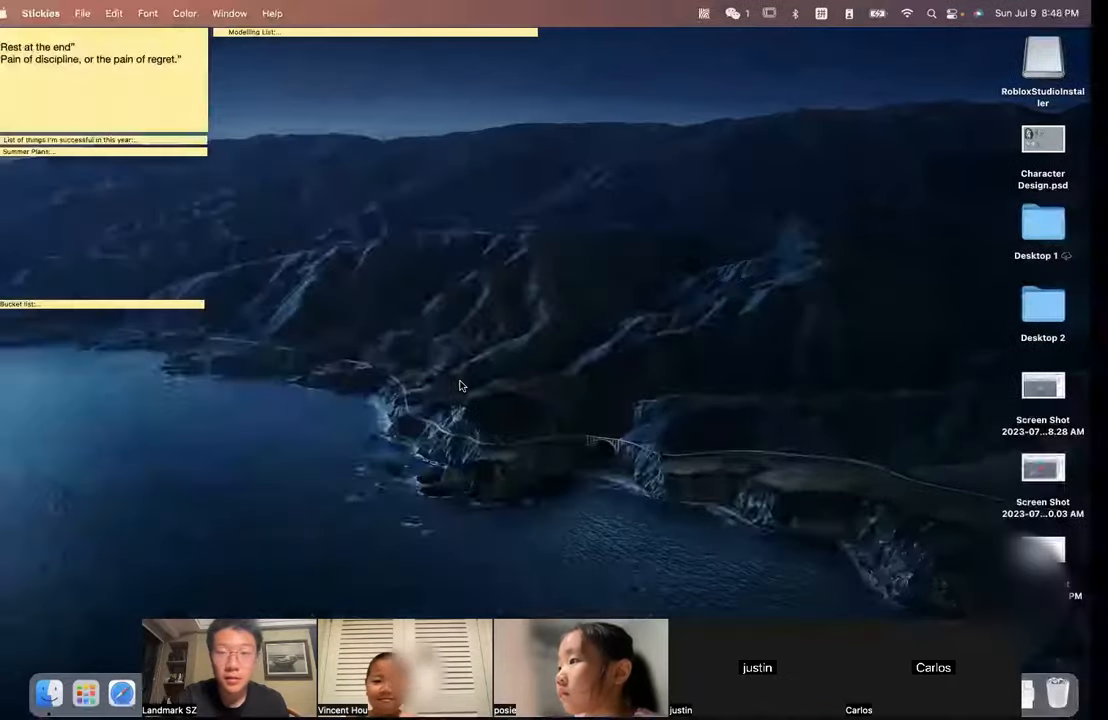
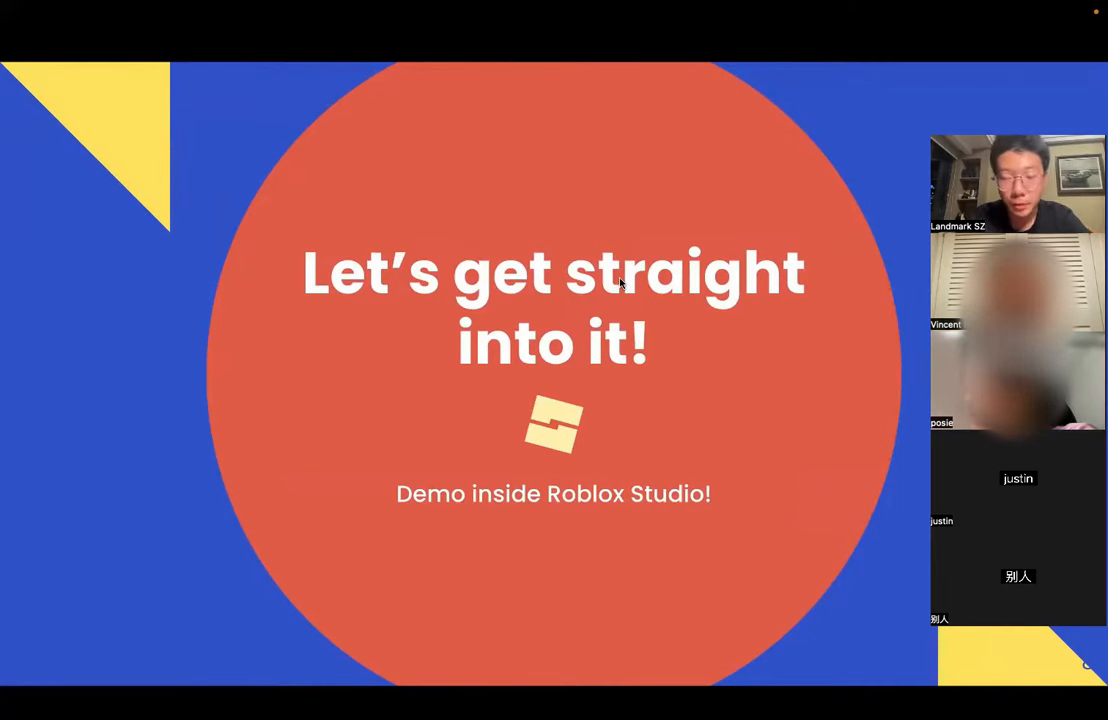
key(ctrl+Right)
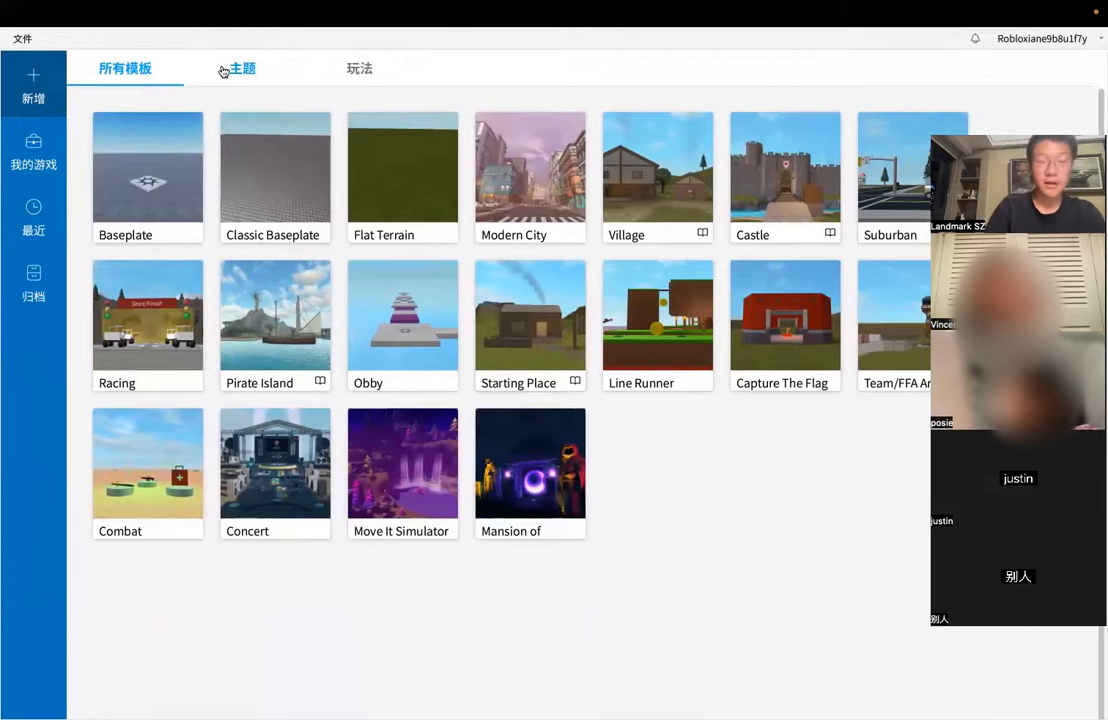
mouse_move(446, 7)
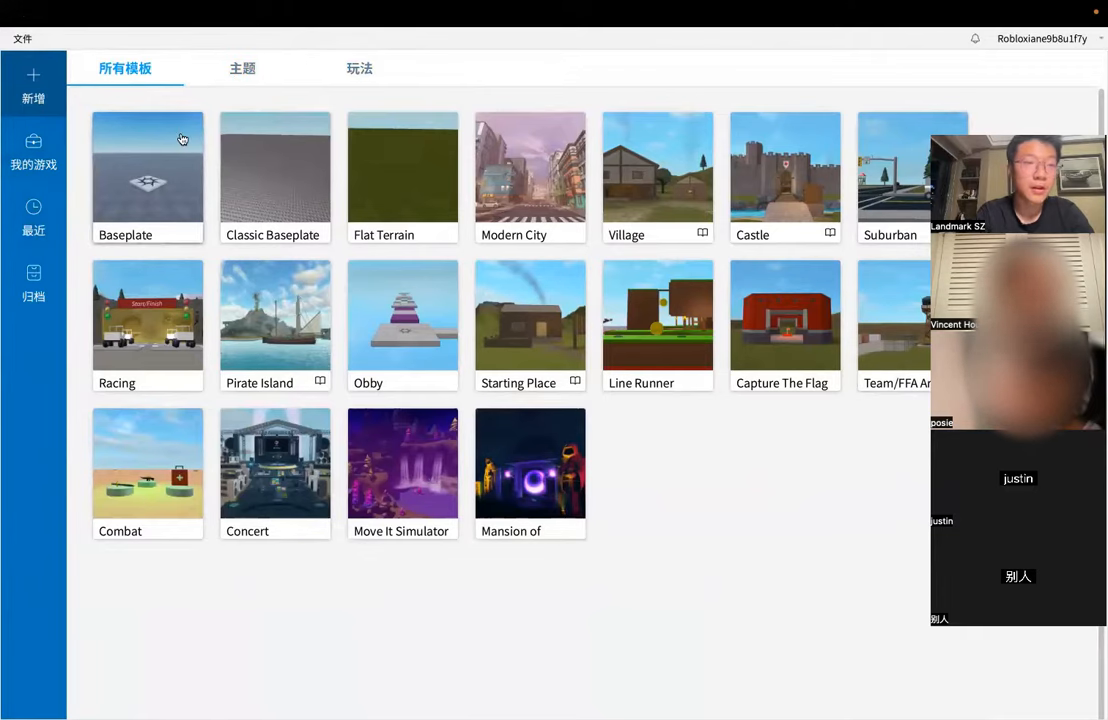
key(ctrl+Left)
key(ctrl+Right)
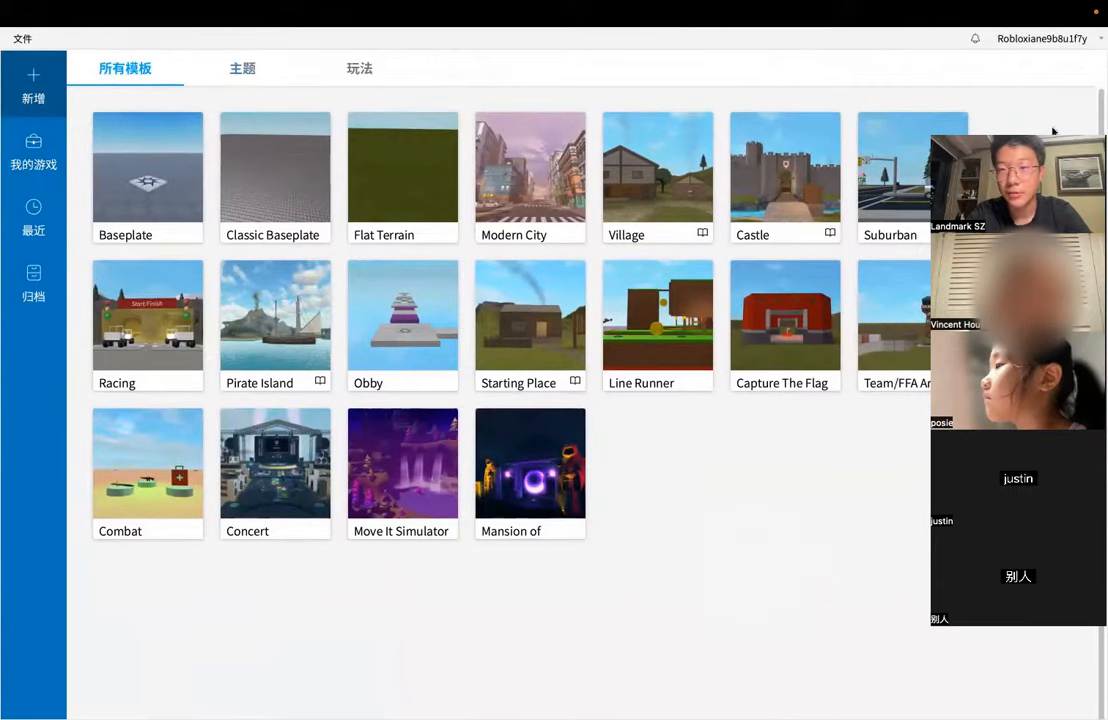
- Open Untitled Game from the account's own games and switch to its editor window
click(40, 172)
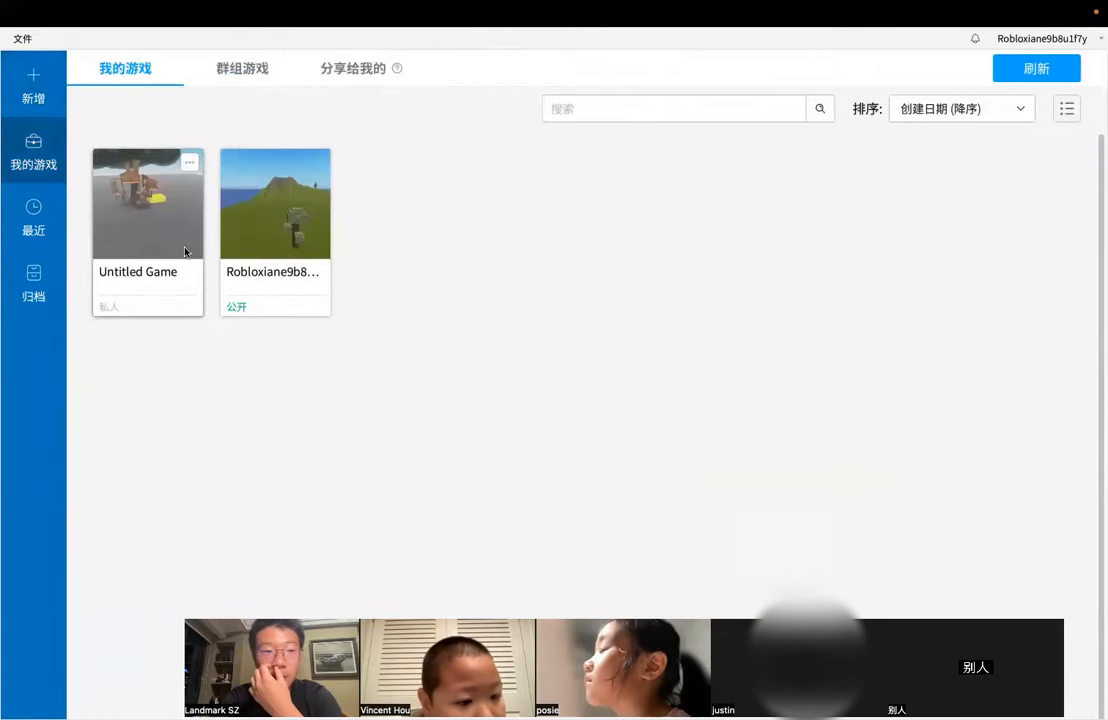
double_click(159, 213)
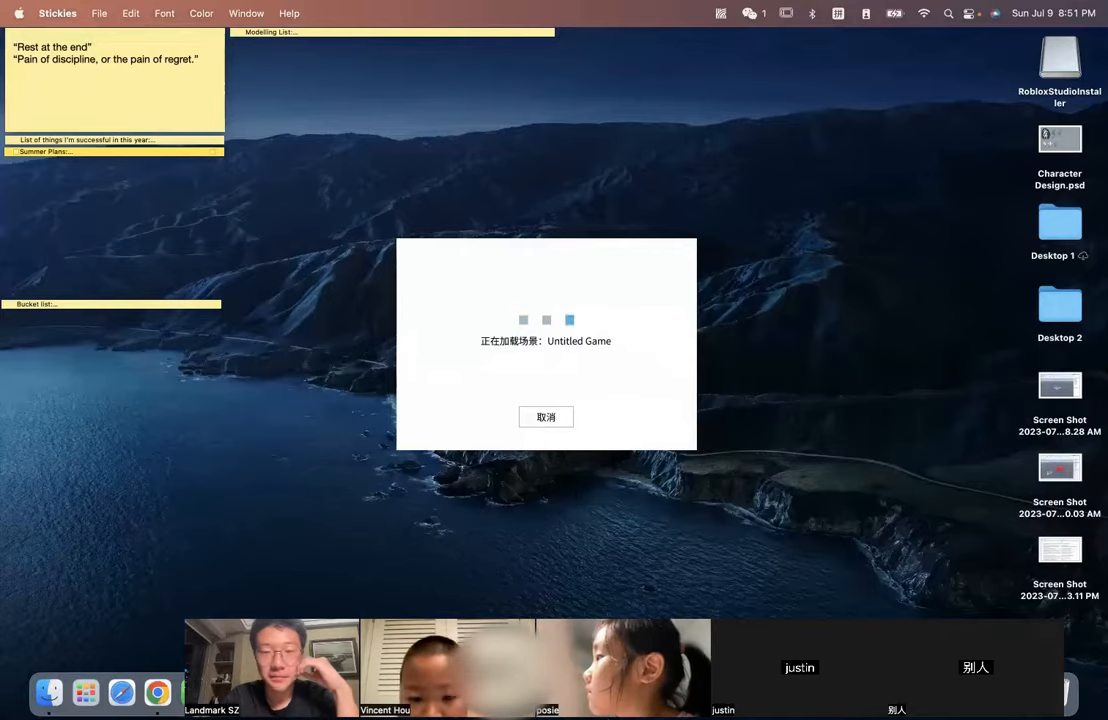
key(ctrl+Right)
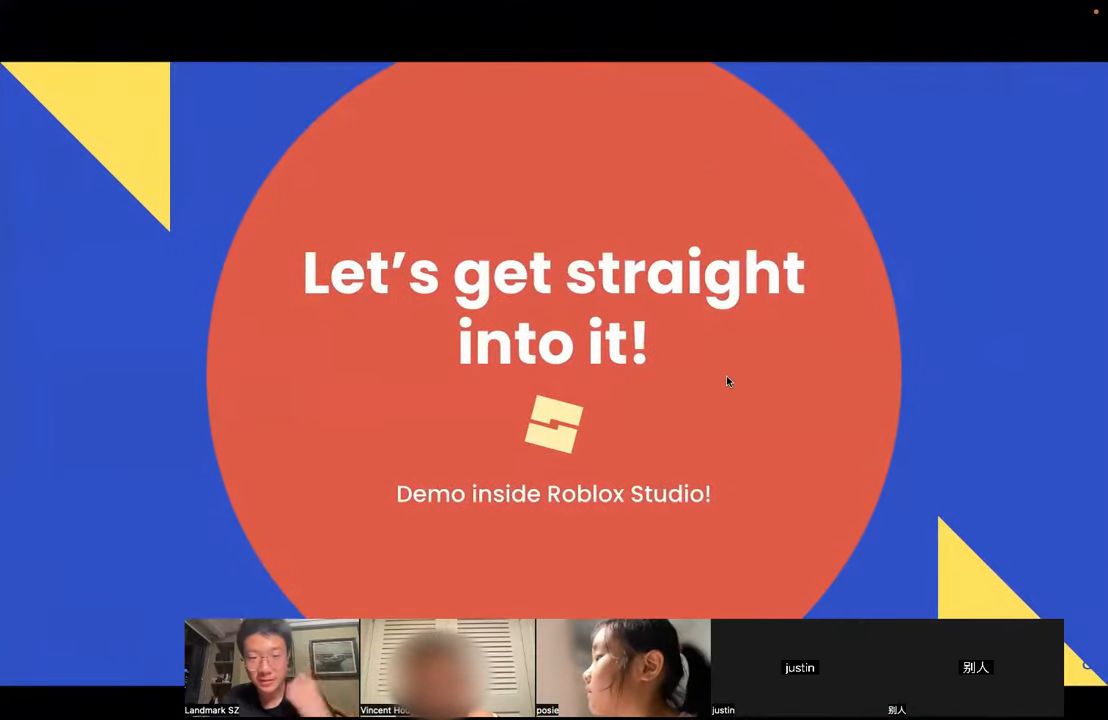
key(ctrl+Left)
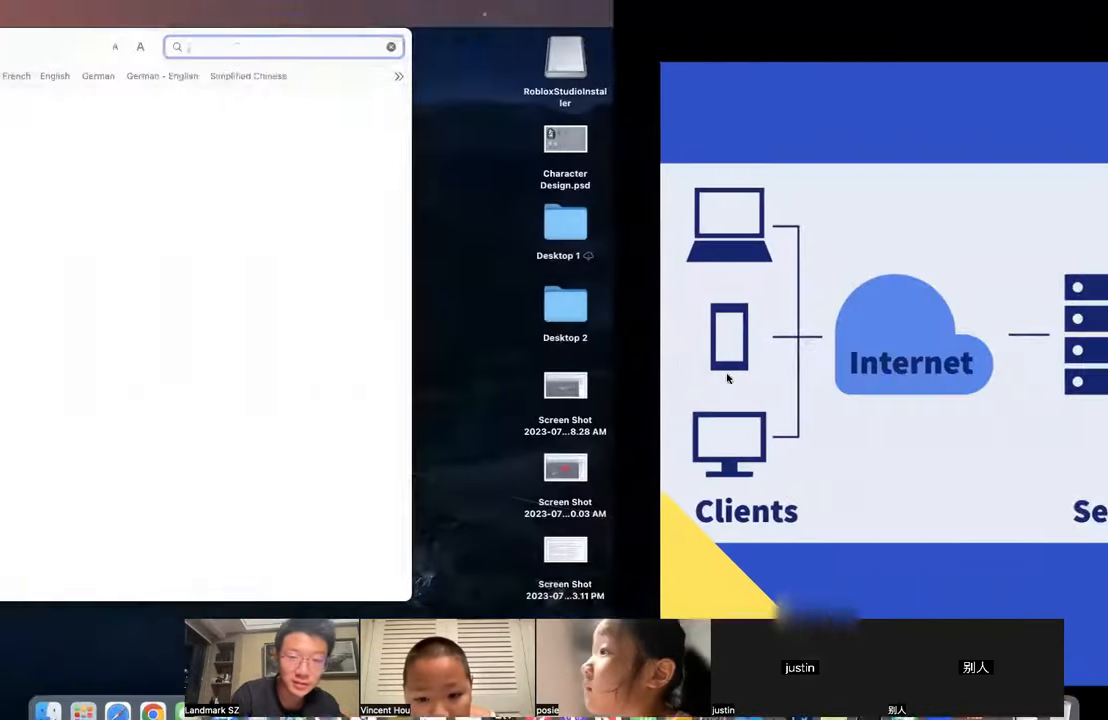
key(ctrl+Right)
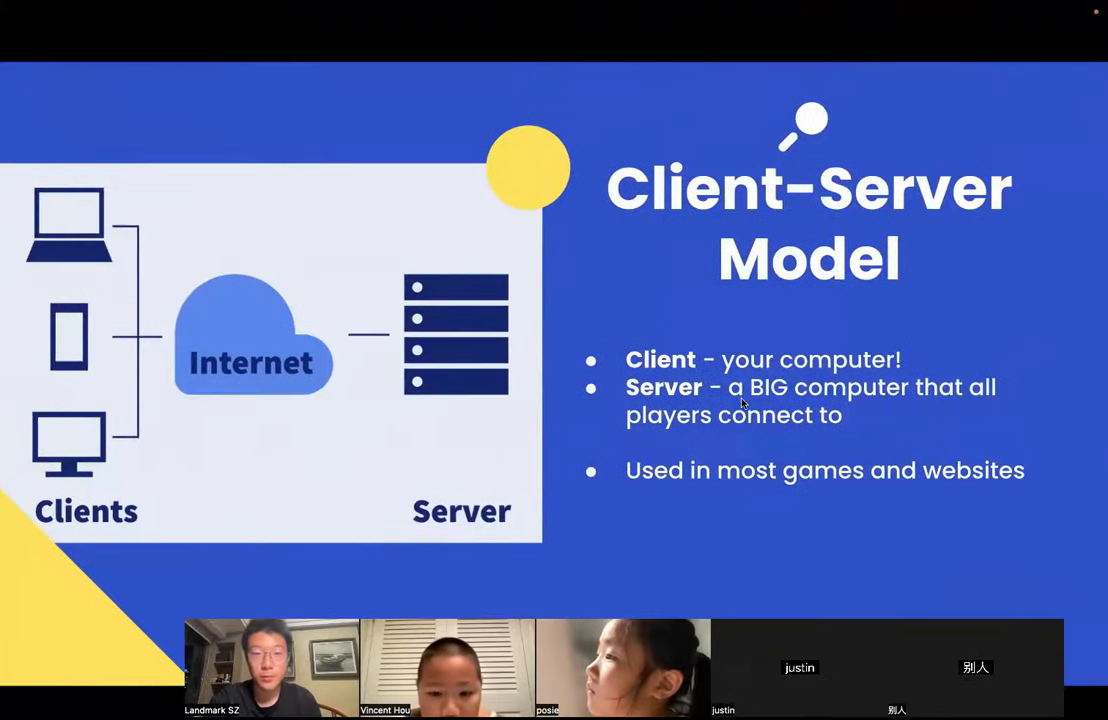
key(ctrl+Right)
key(ctrl+Left)
key(ctrl+Right)
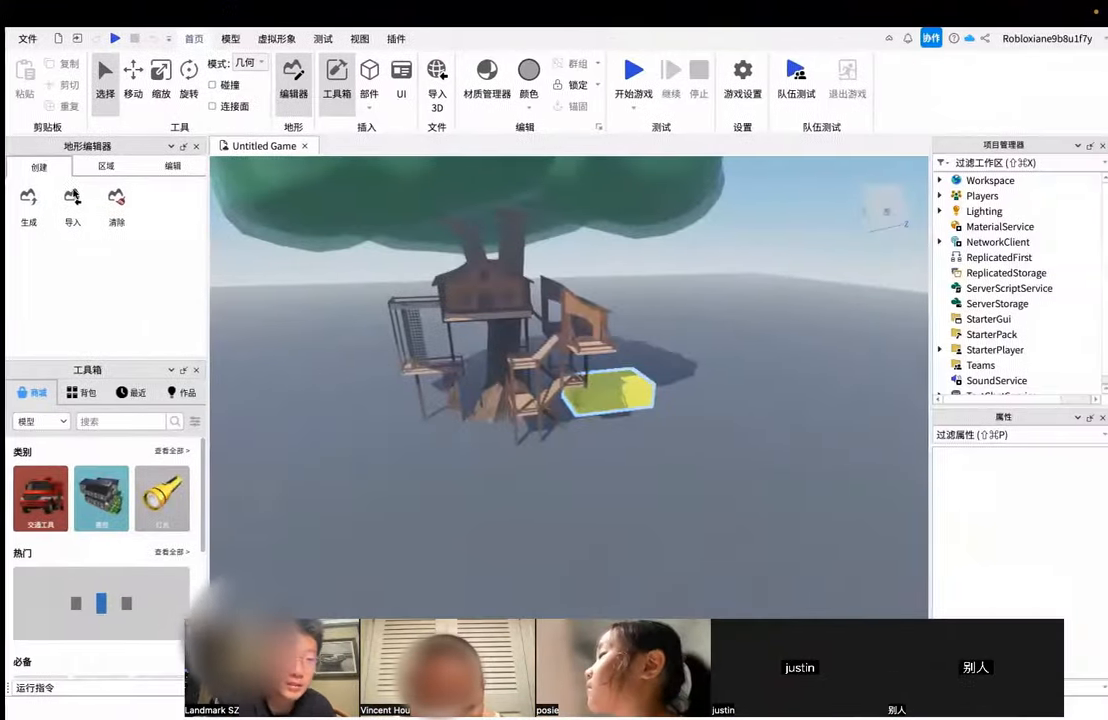
click(8, 38)
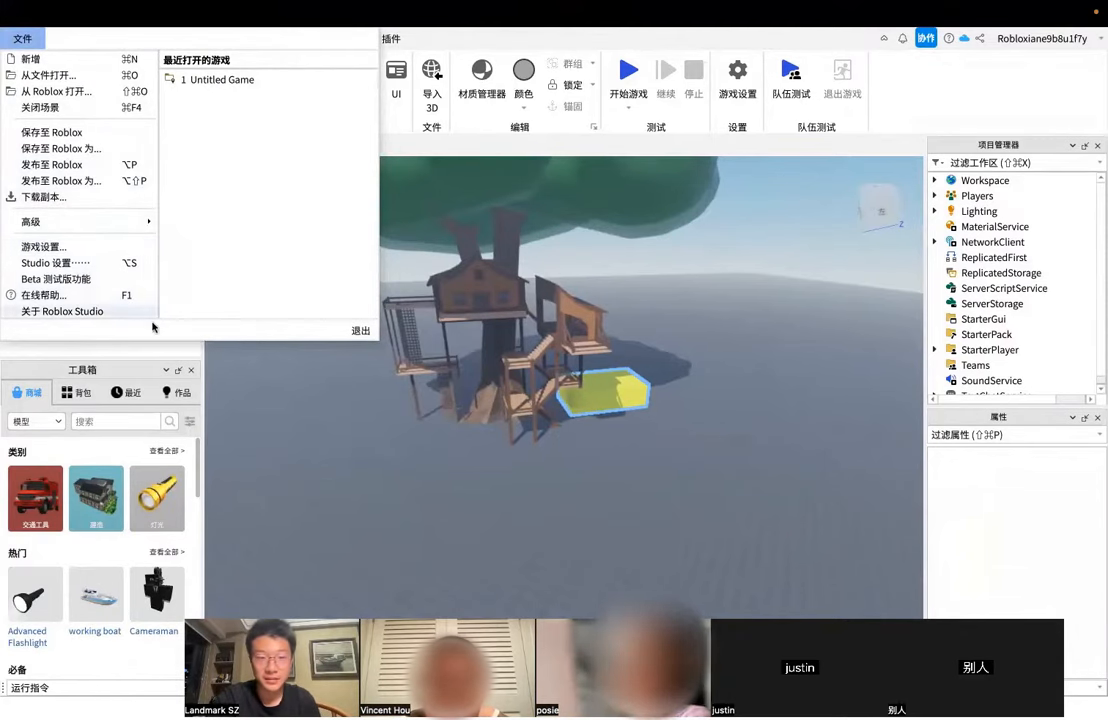
click(778, 541)
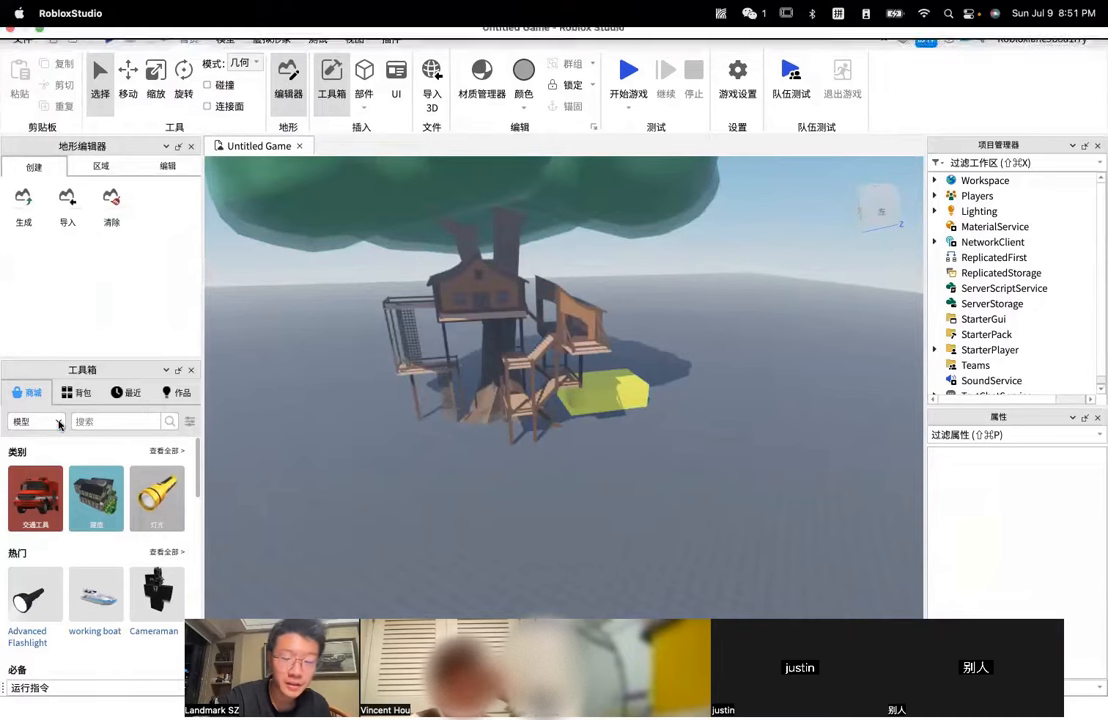
click(22, 40)
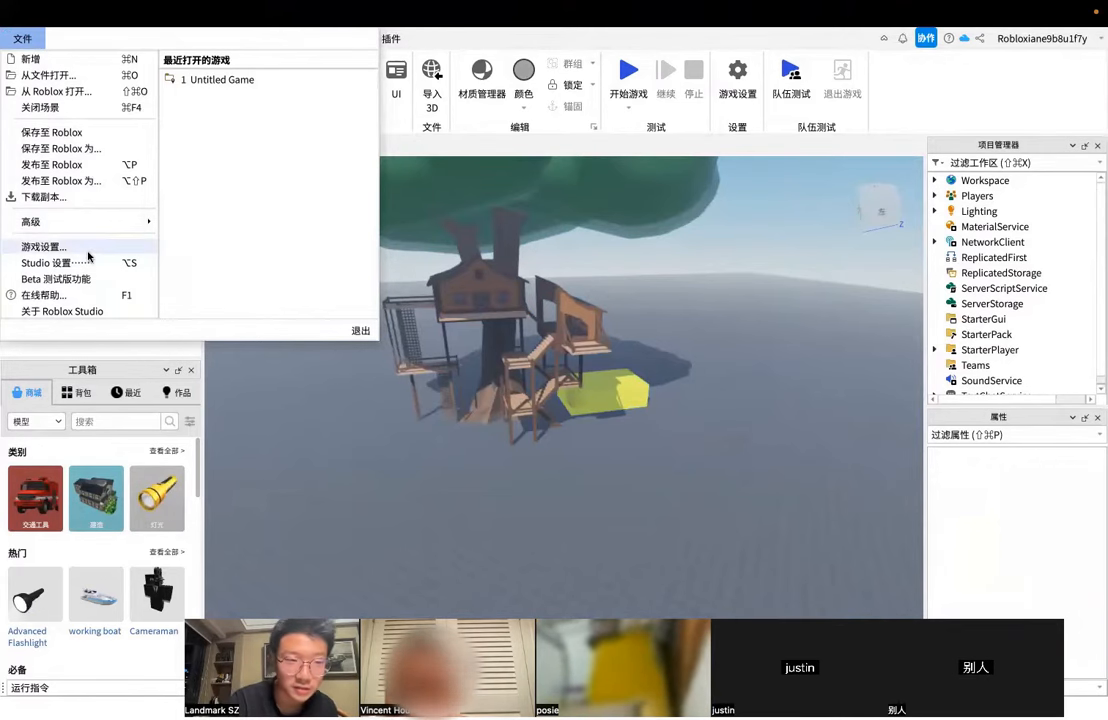
click(25, 40)
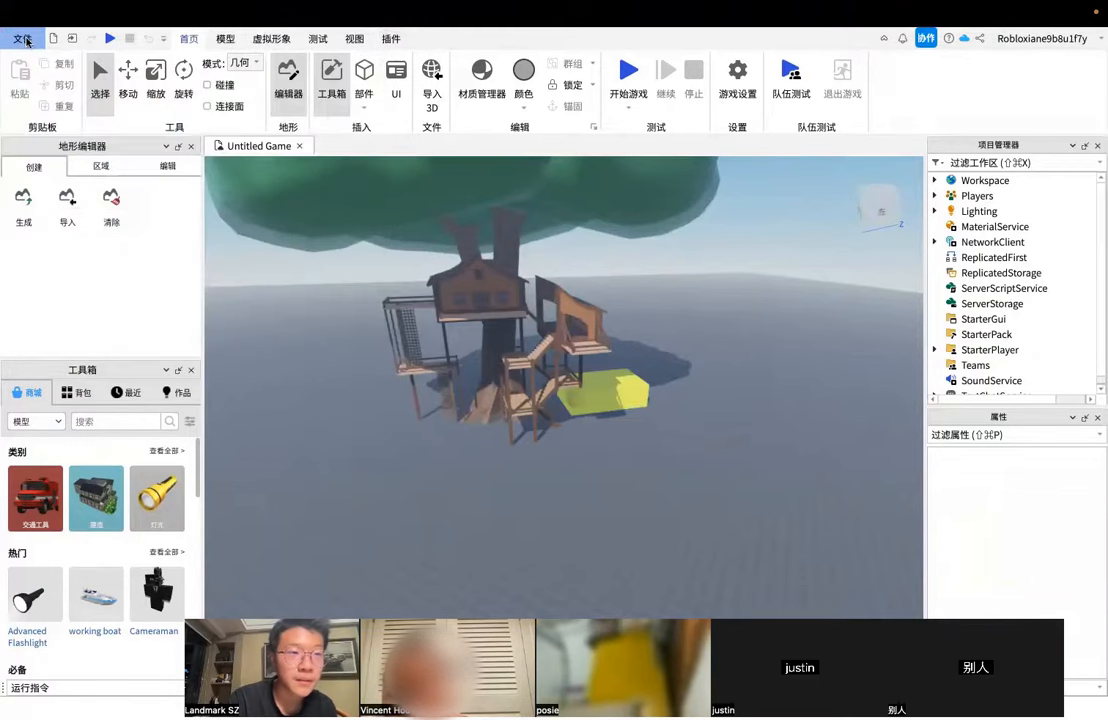
- Open the Studio settings and look through the Studio category for the language option under 通用
click(28, 42)
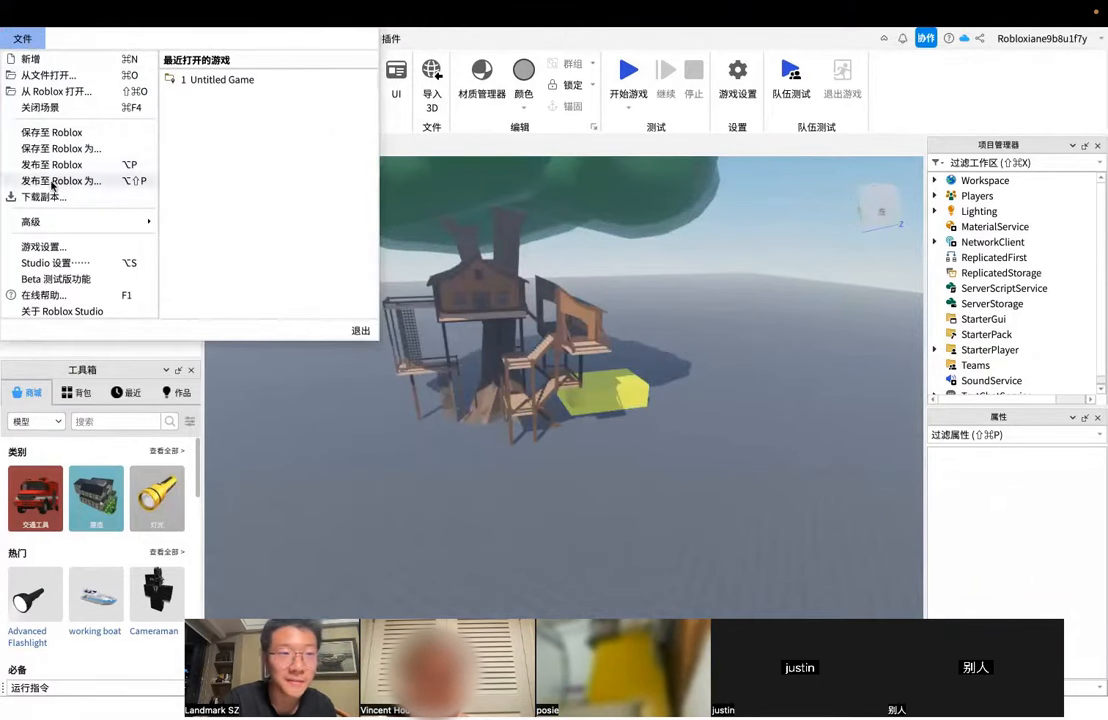
click(56, 263)
drag(243, 209, 306, 205)
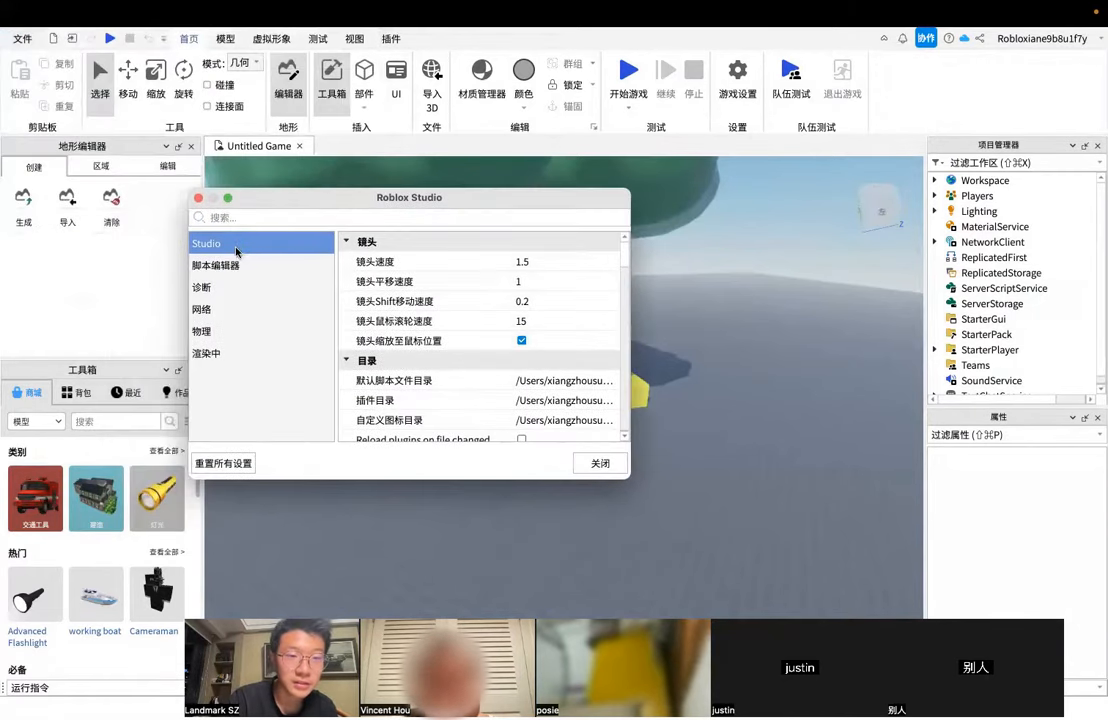
scroll(390, 350, down, 3)
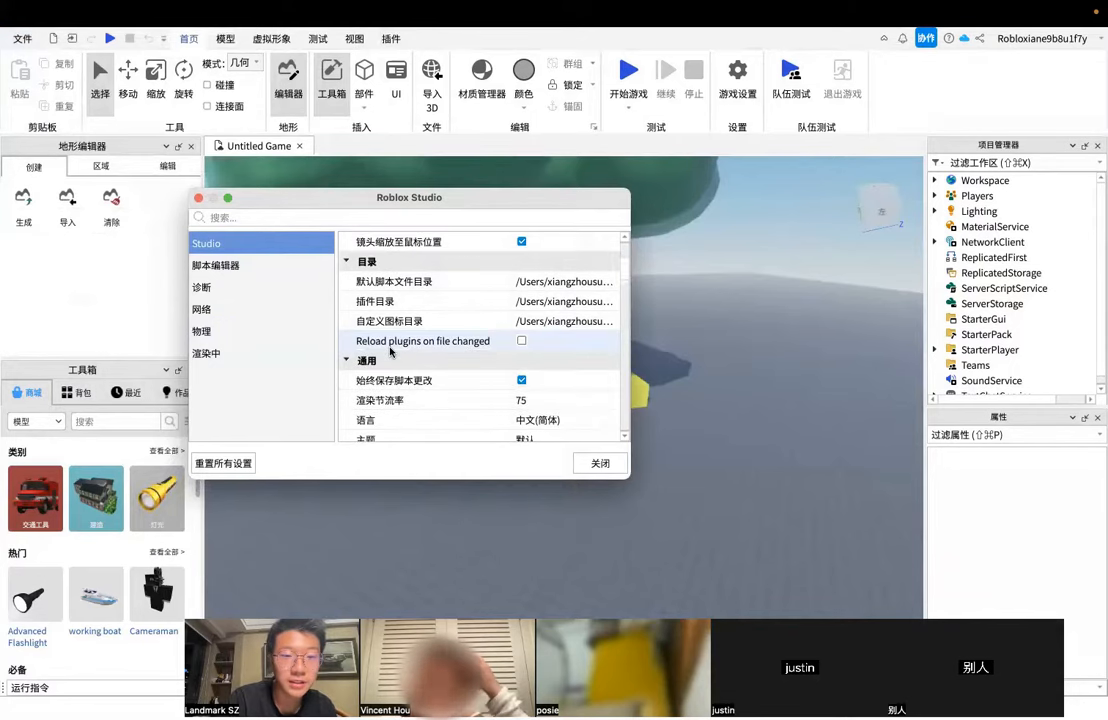
scroll(390, 350, down, 5)
scroll(390, 350, up, 8)
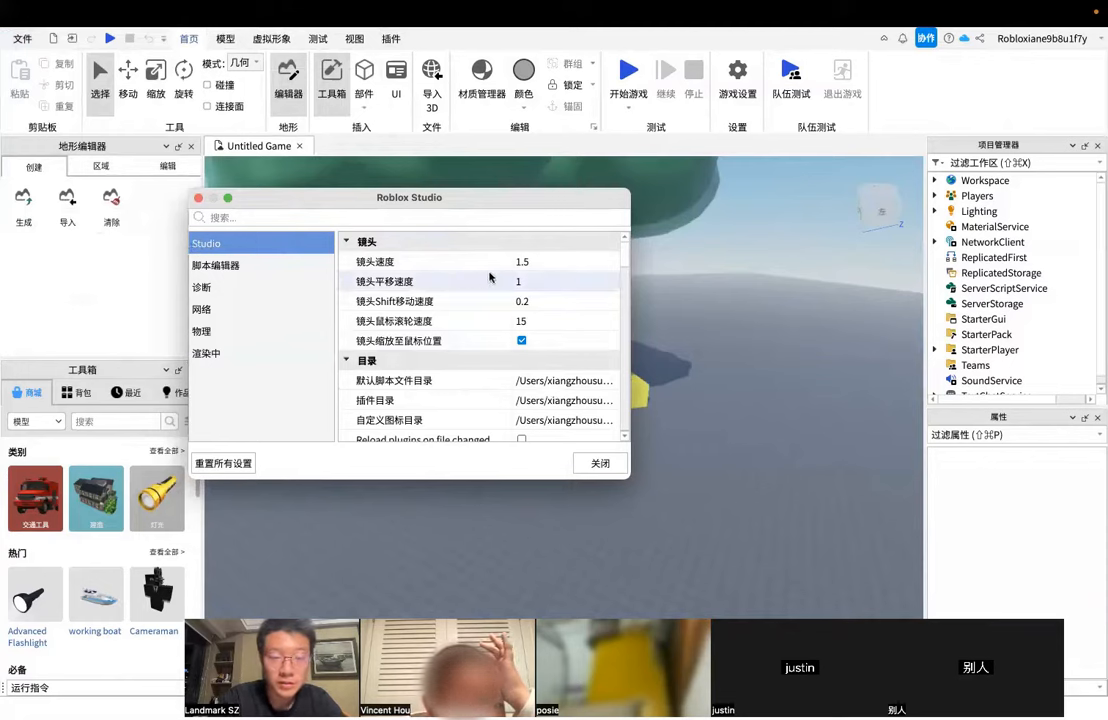
scroll(490, 277, down, 5)
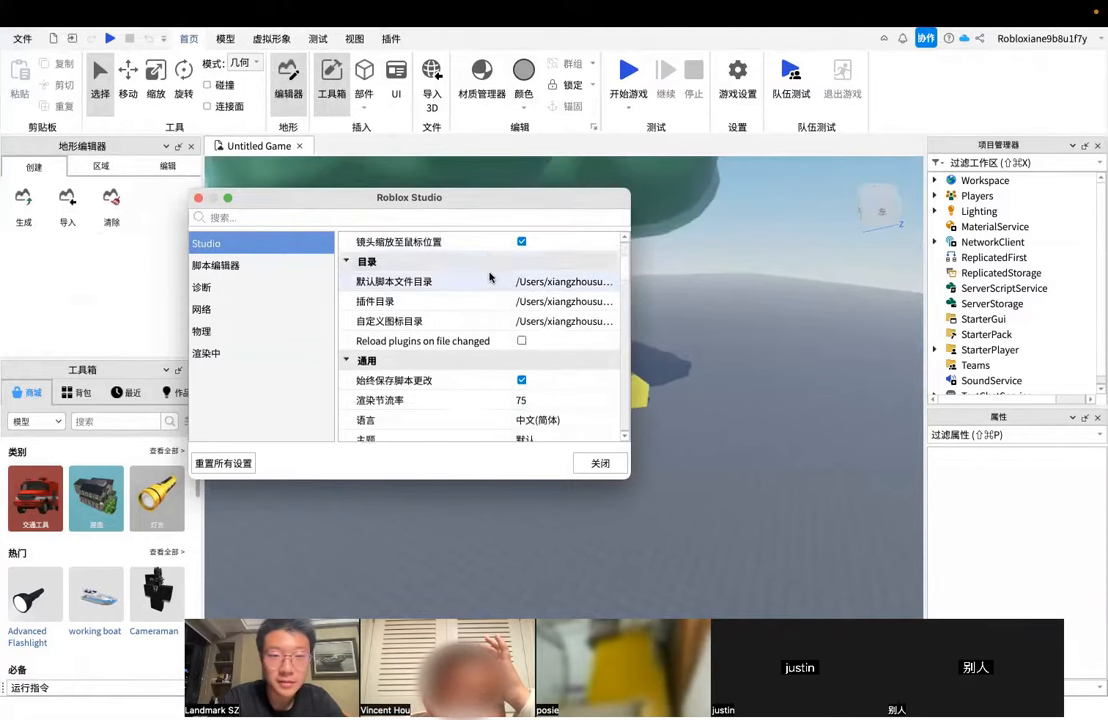
scroll(490, 277, up, 4)
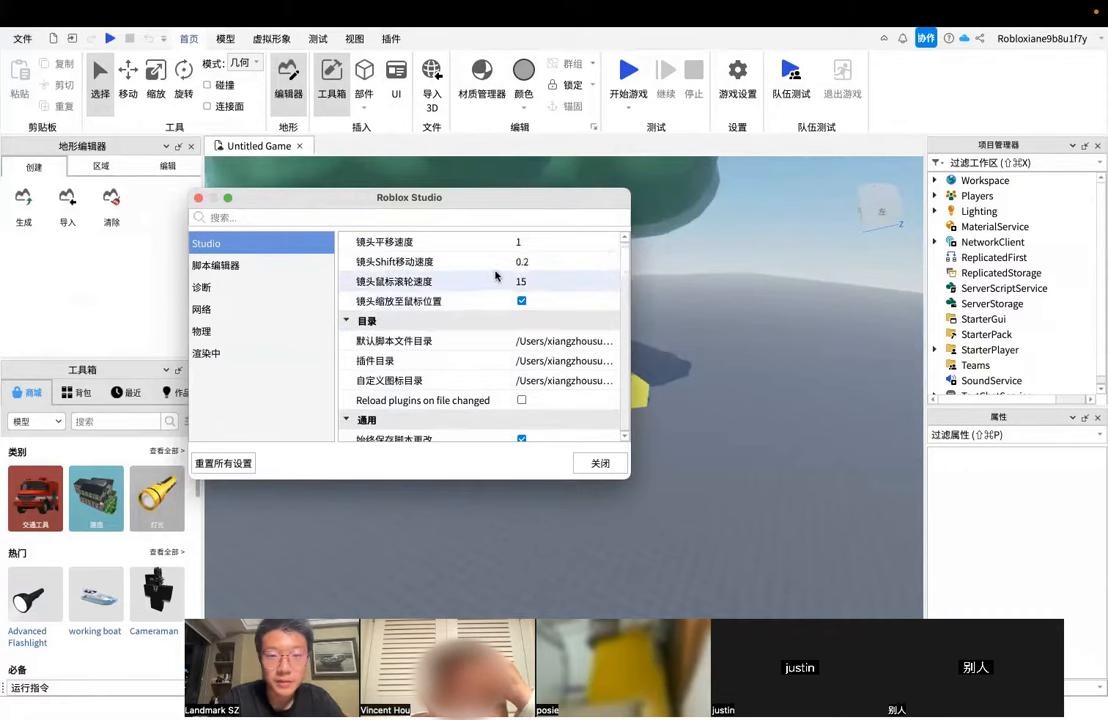
drag(626, 250, 627, 262)
scroll(572, 265, up, 3)
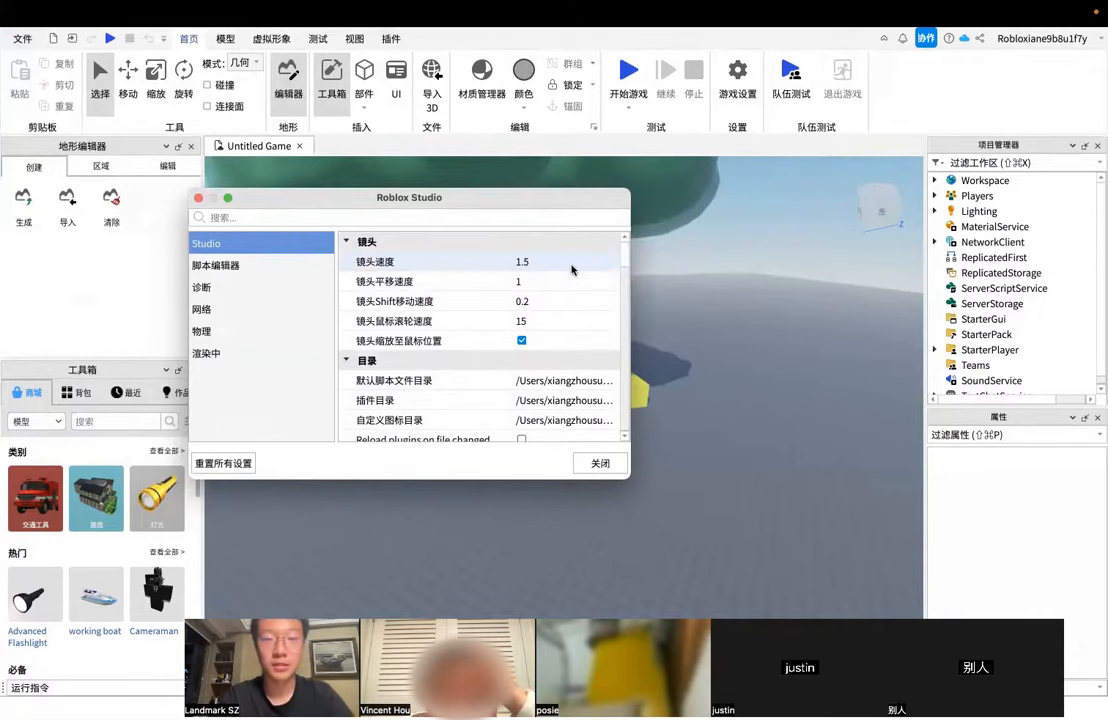
scroll(573, 269, down, 4)
mouse_move(625, 264)
mouse_down()
mouse_move(627, 249)
mouse_move(625, 273)
mouse_up()
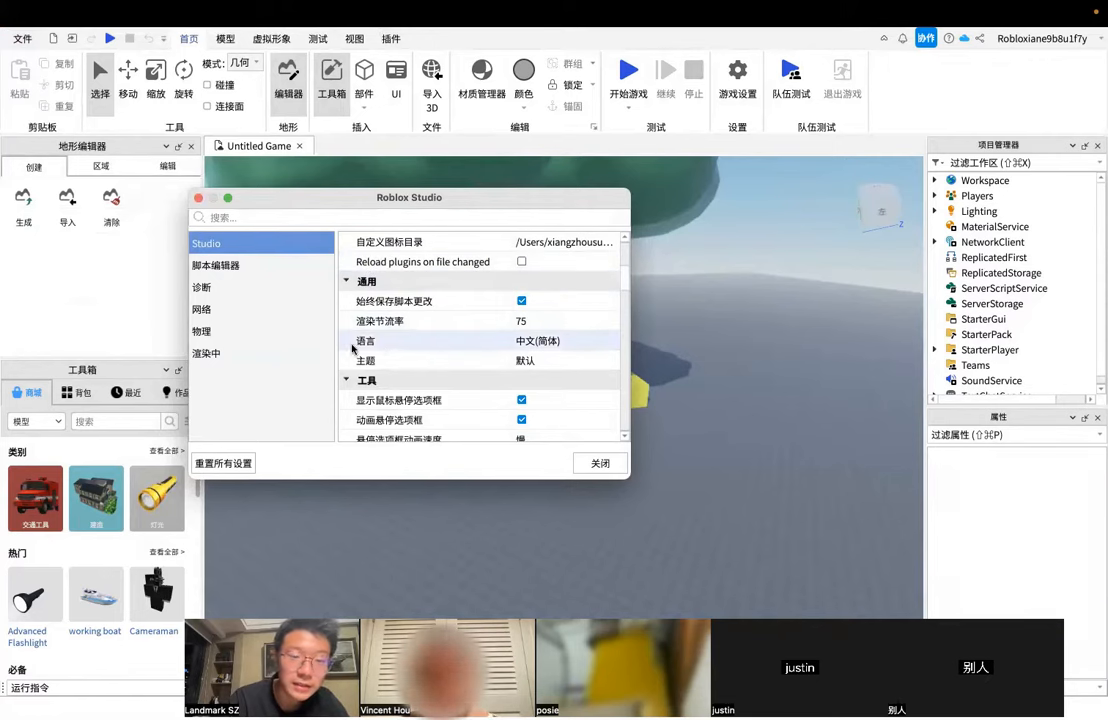
mouse_move(624, 286)
mouse_down()
mouse_move(621, 252)
mouse_move(626, 275)
mouse_up()
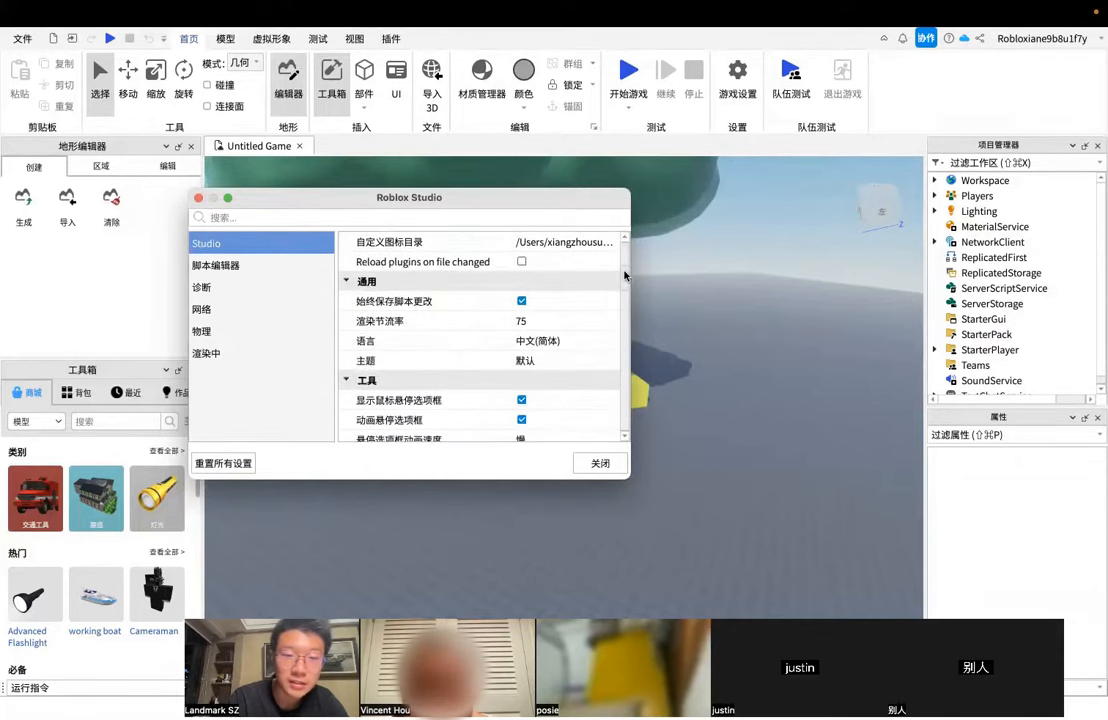
- Try English as the interface language, then return the setting to 中文(简体)
click(559, 342)
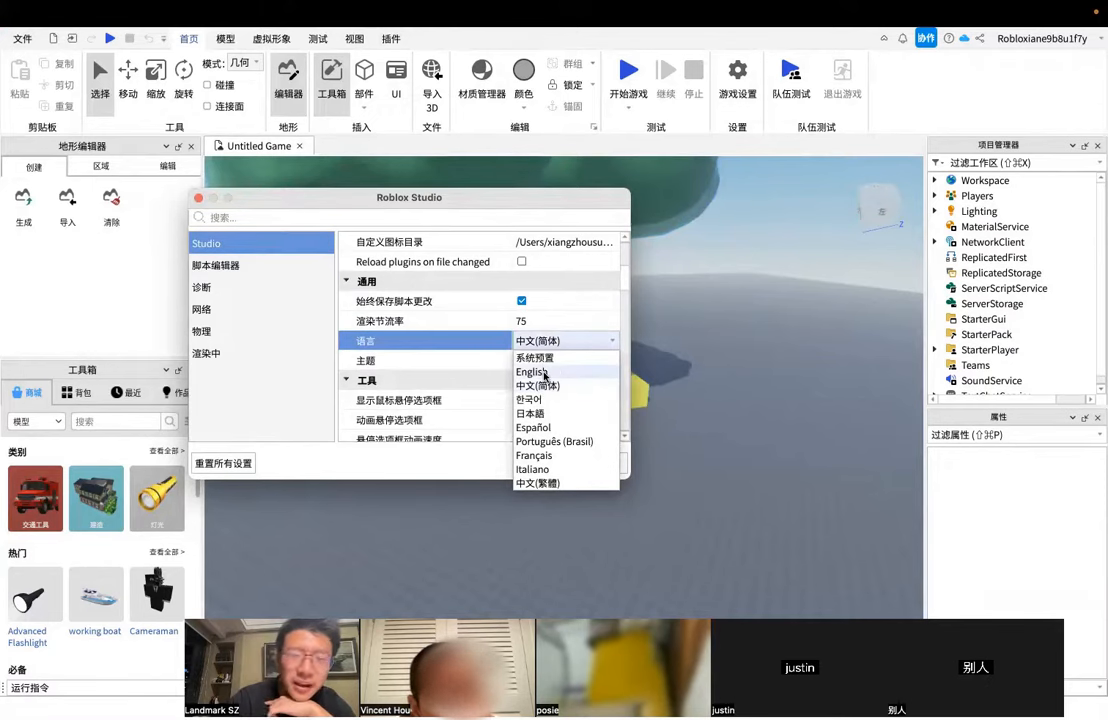
click(545, 372)
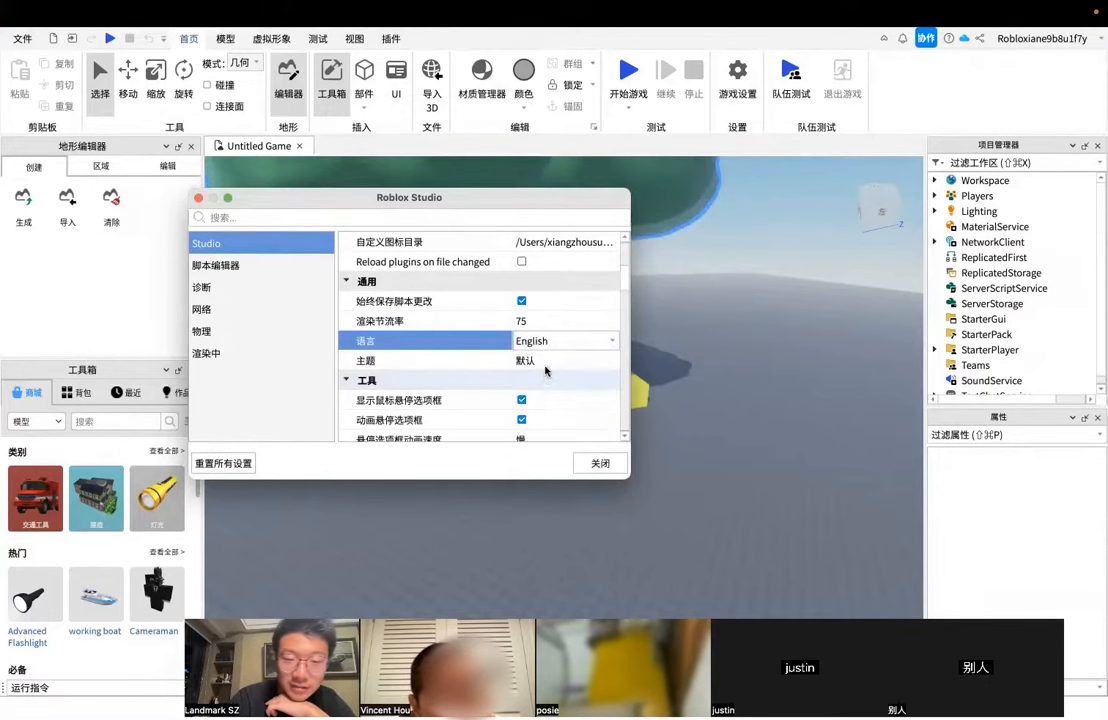
click(555, 343)
click(552, 385)
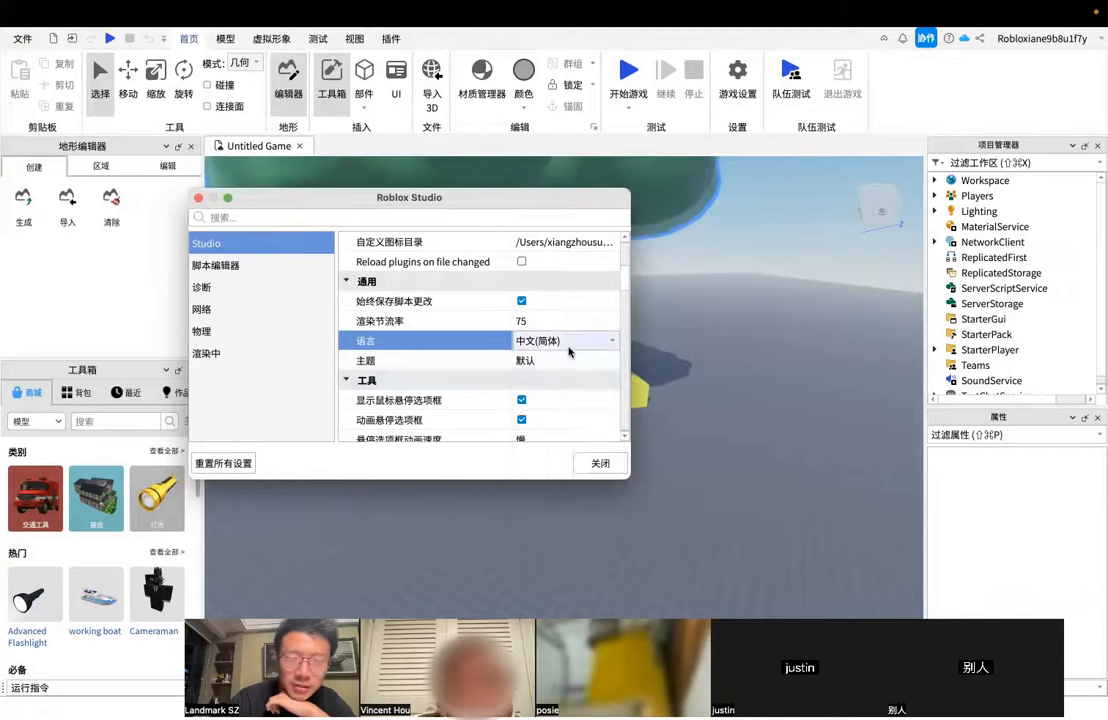
- Select English for the language once more, look over the camera and directory settings, and choose 中文(简体) again
click(571, 344)
click(573, 343)
click(573, 344)
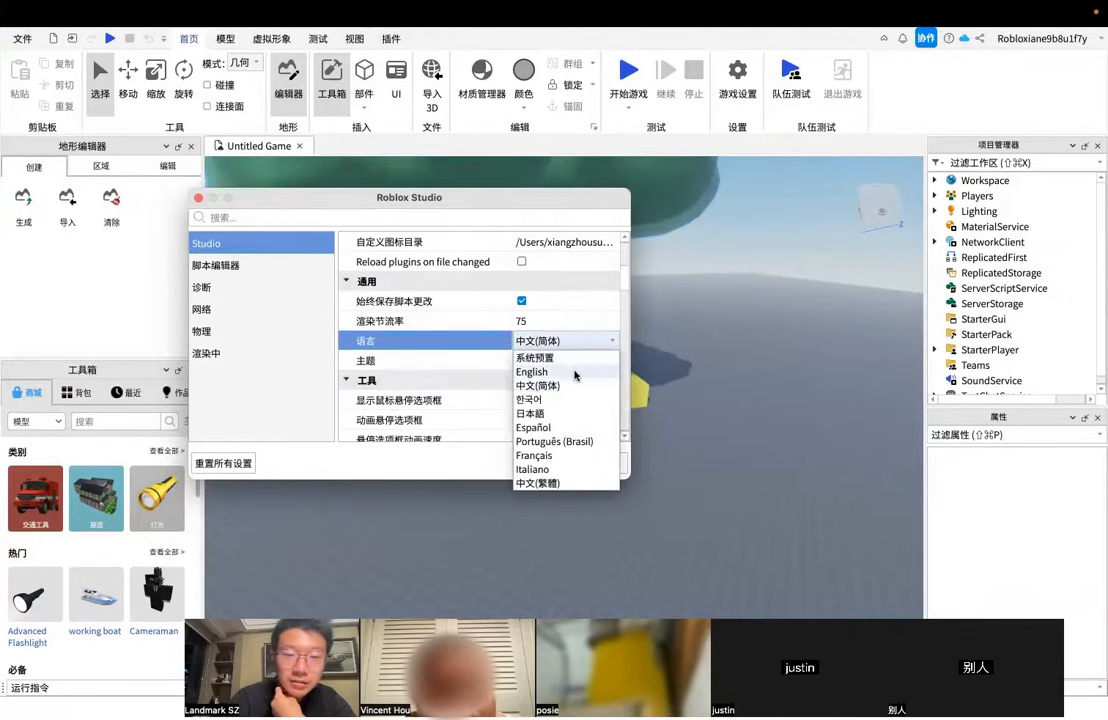
click(575, 373)
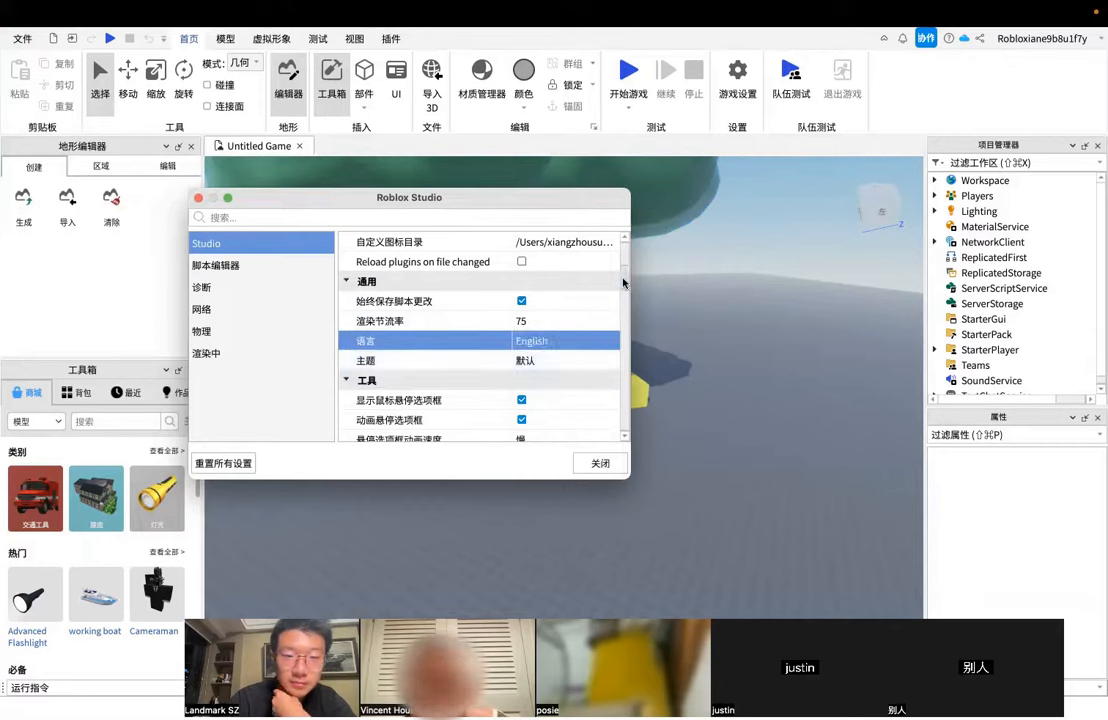
scroll(623, 283, down, 1)
scroll(623, 279, up, 3)
scroll(623, 279, up, 6)
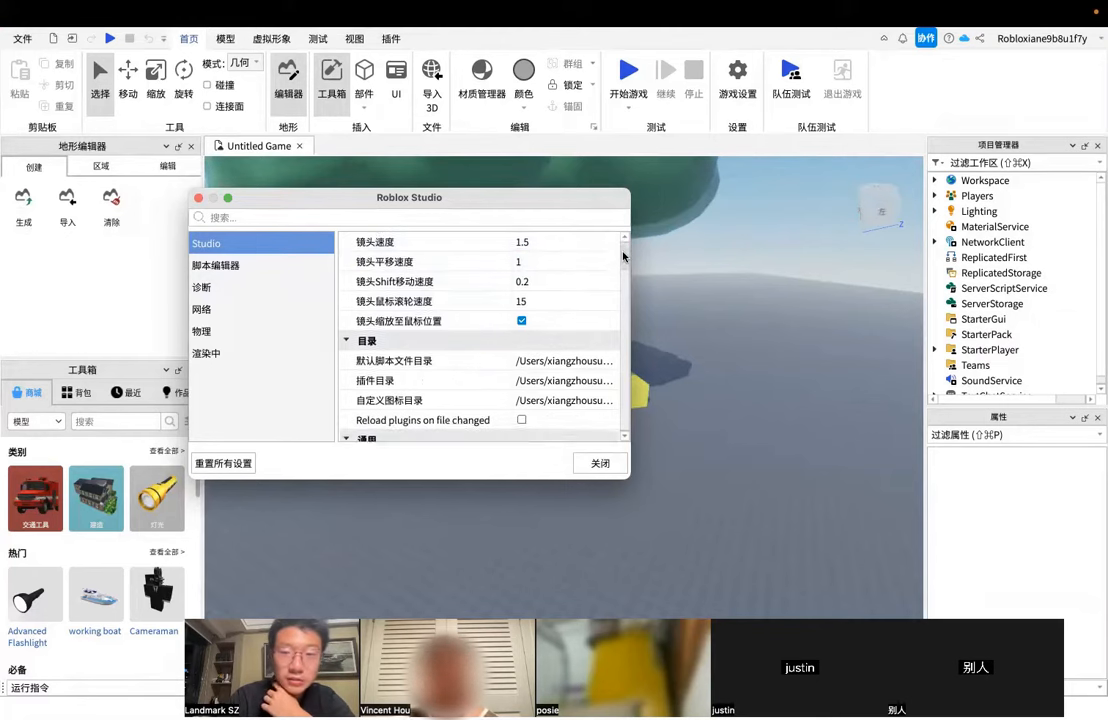
scroll(626, 258, down, 5)
click(564, 362)
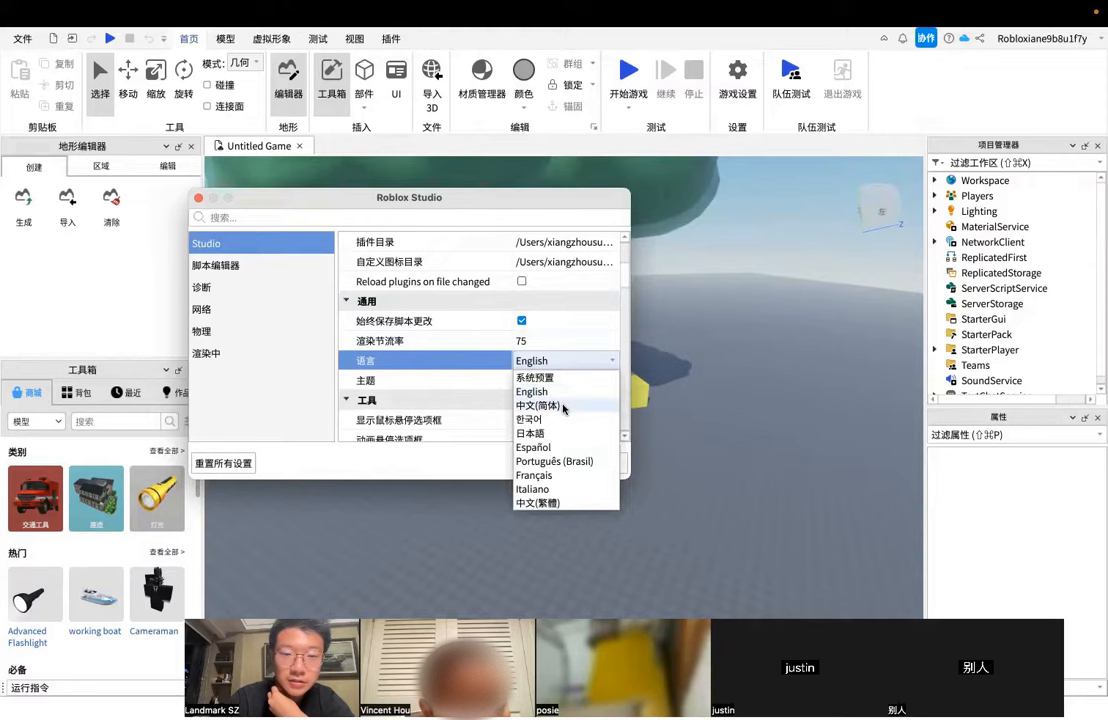
click(557, 406)
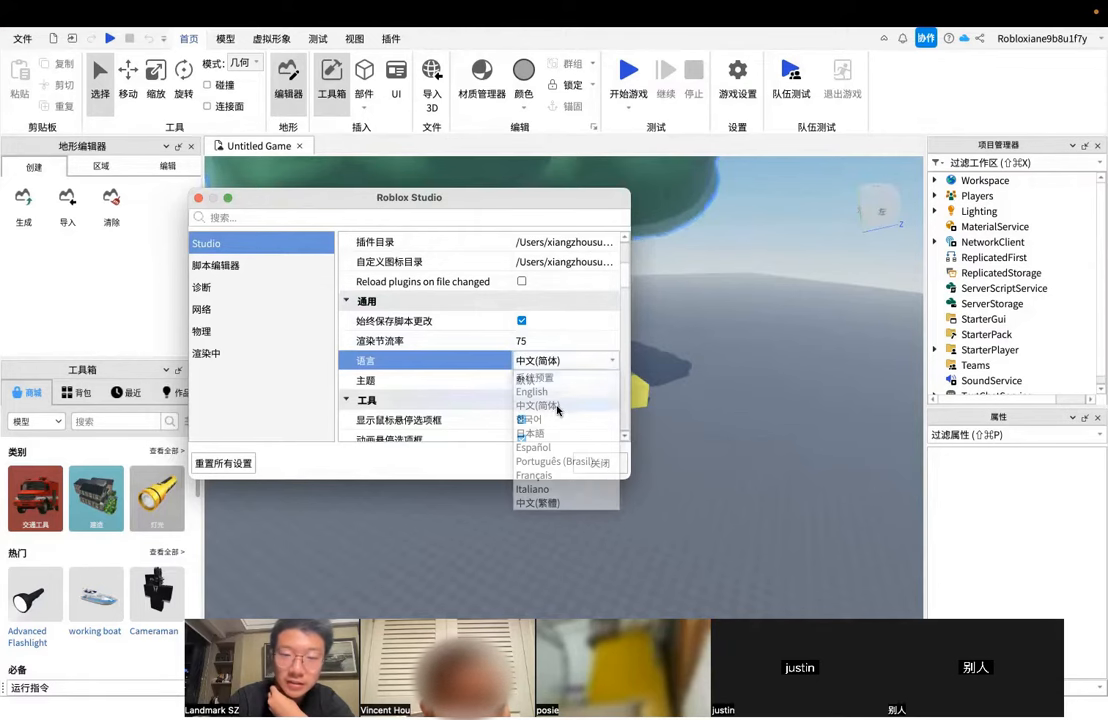
- Set the interface language to English, close the settings and choose to restart Studio
click(556, 360)
click(557, 392)
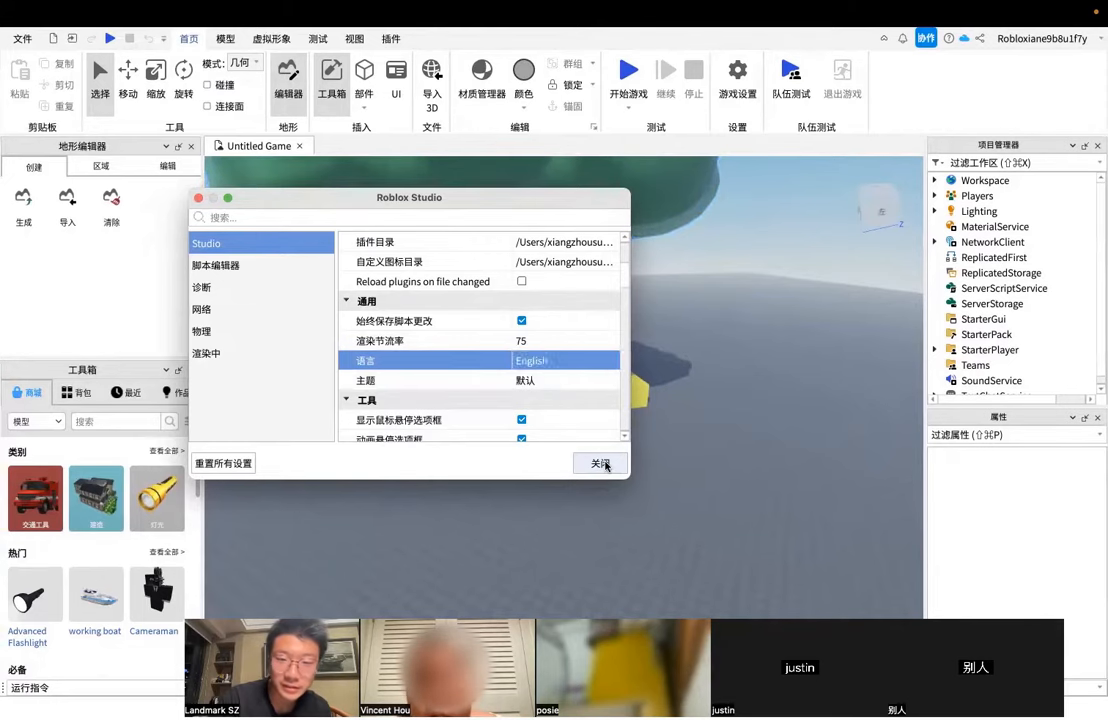
click(601, 463)
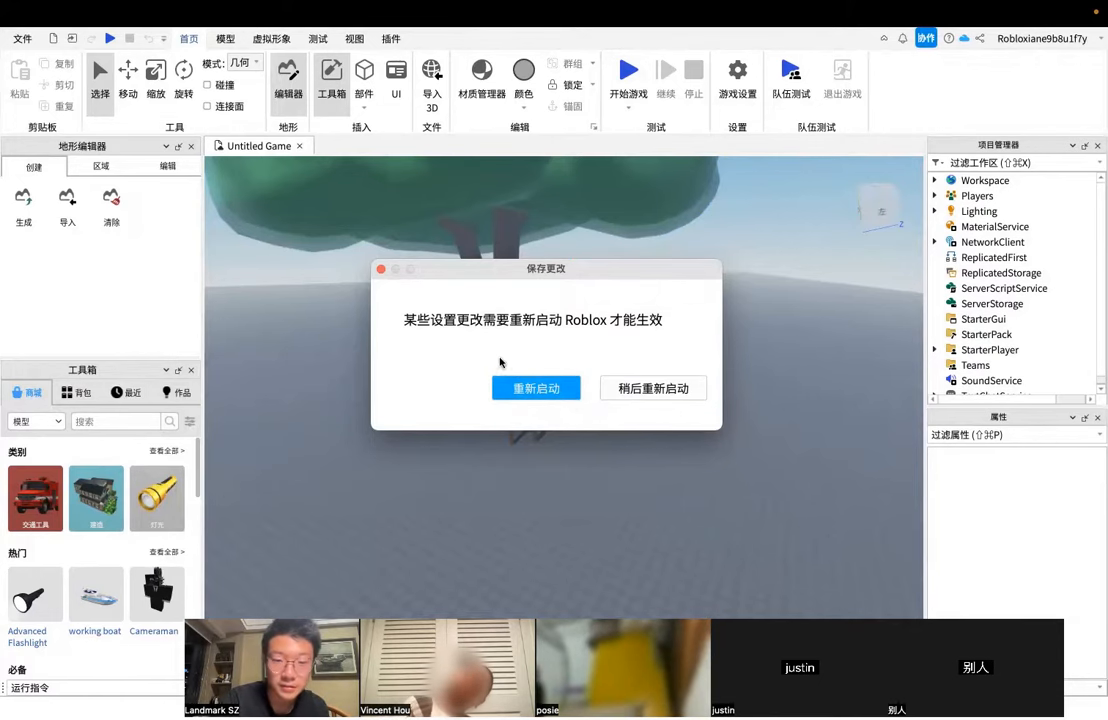
click(544, 398)
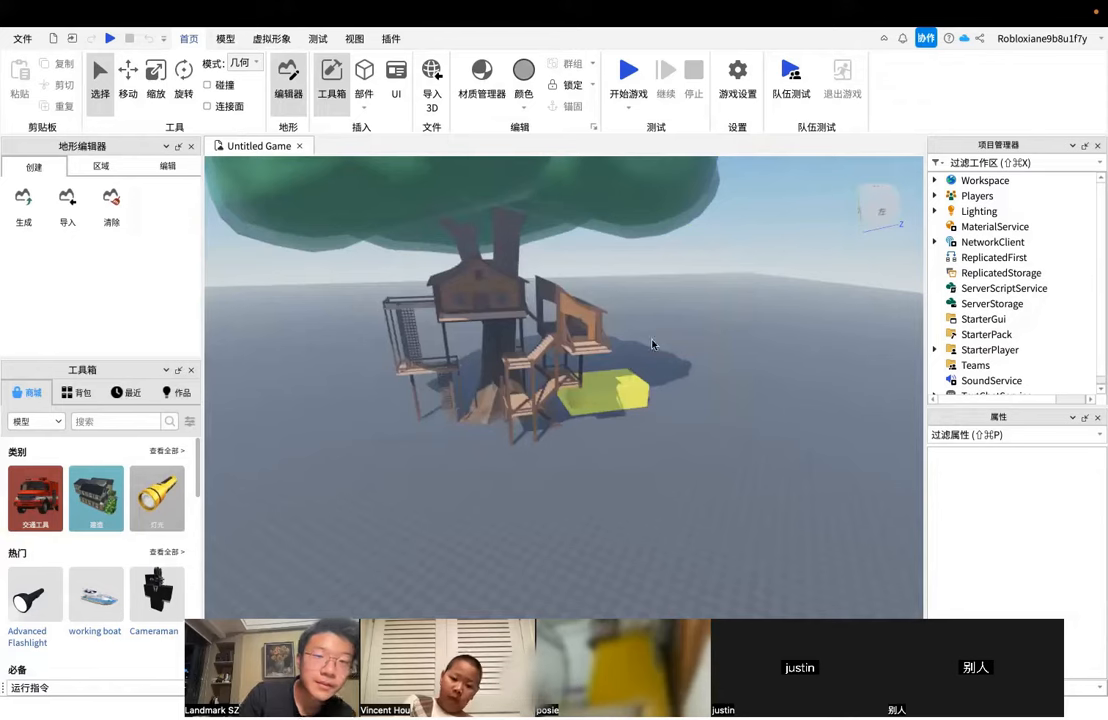